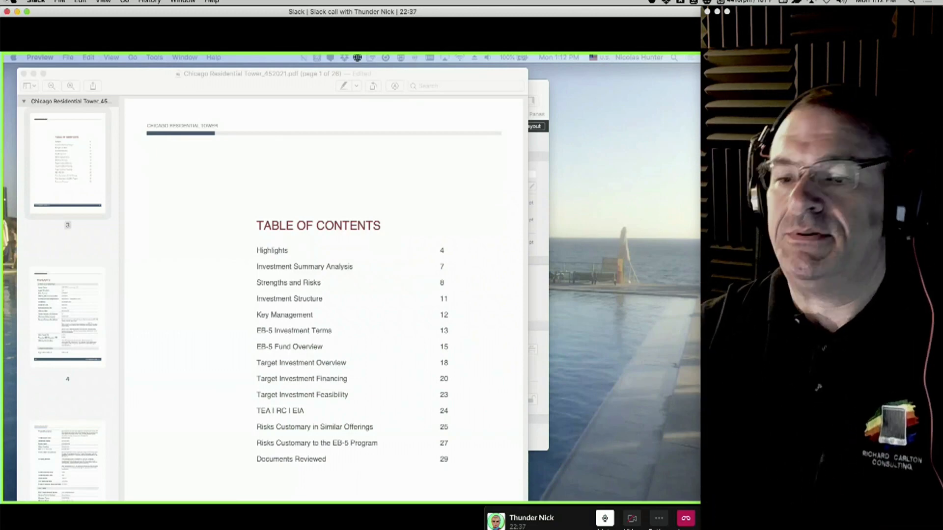
Enlarge the call window to full screen and examine the report's table of contents and Highlights section, including the deal team details.
left_click(28, 12)
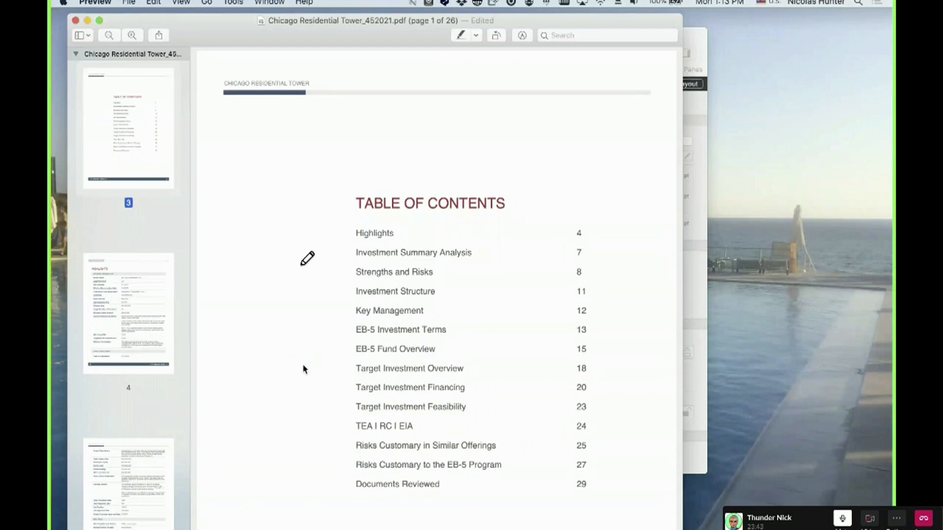
scroll(303, 370, "down", 3)
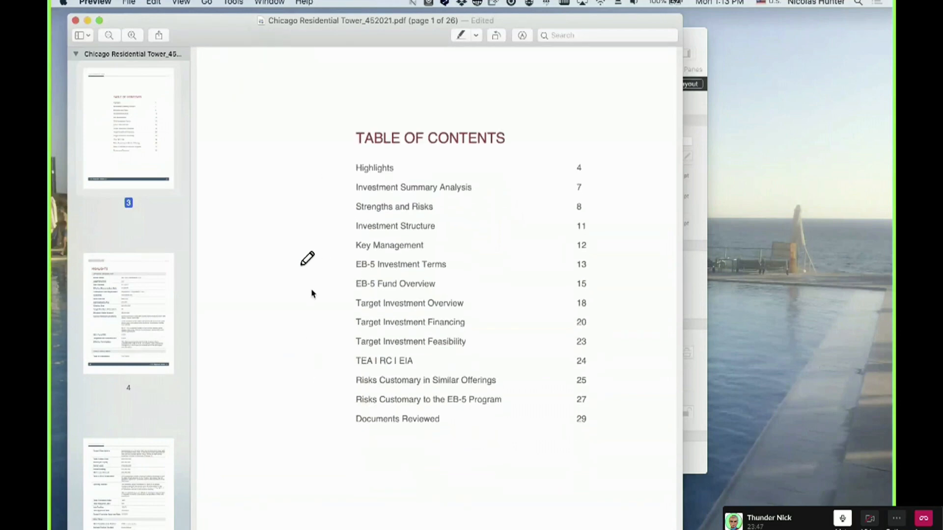
scroll(311, 292, "down", 15)
scroll(311, 293, "down", 20)
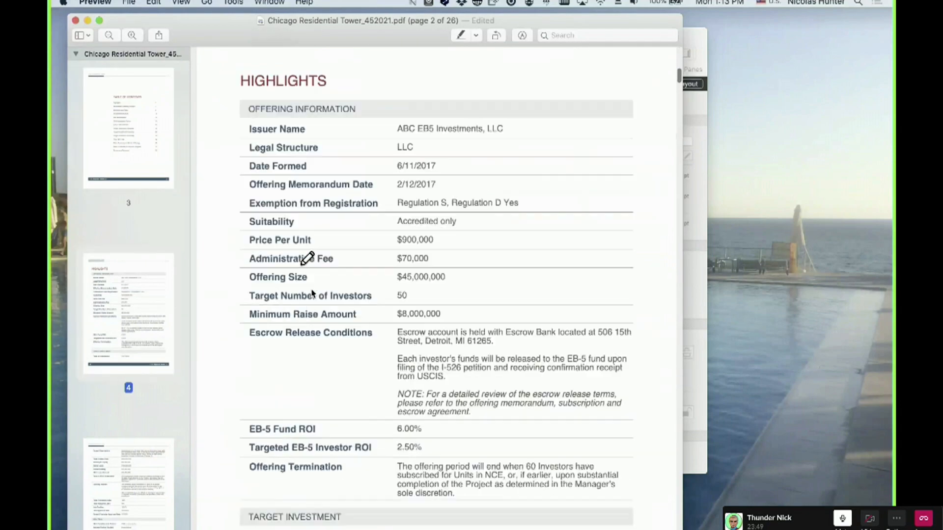
scroll(311, 293, "down", 18)
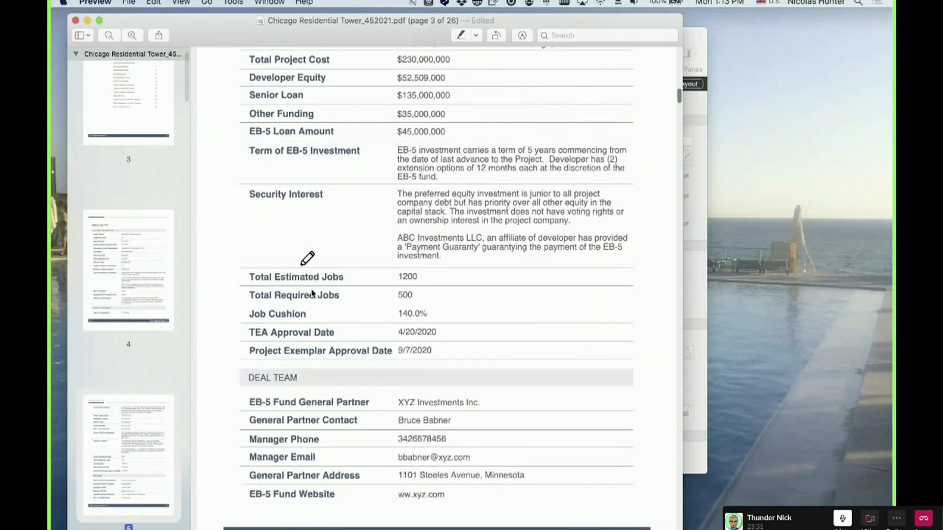
scroll(311, 294, "up", 20)
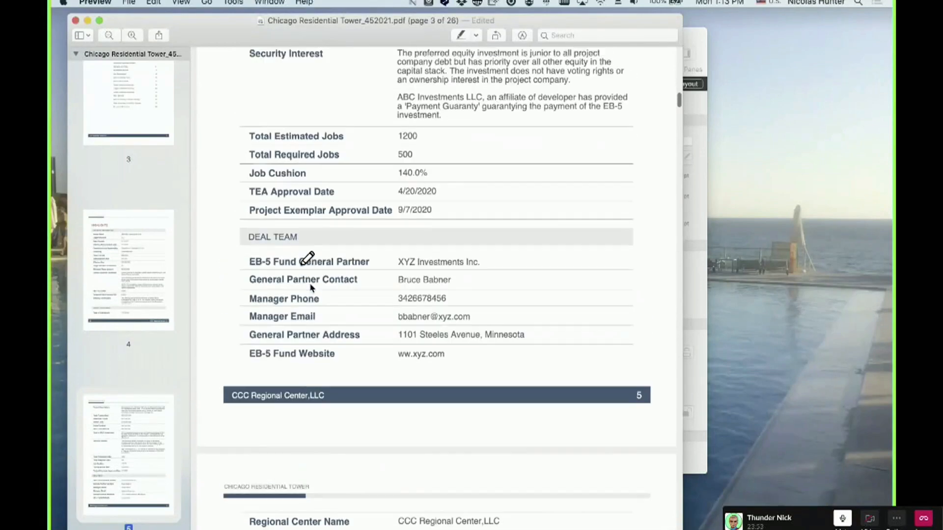
scroll(311, 286, "down", 20)
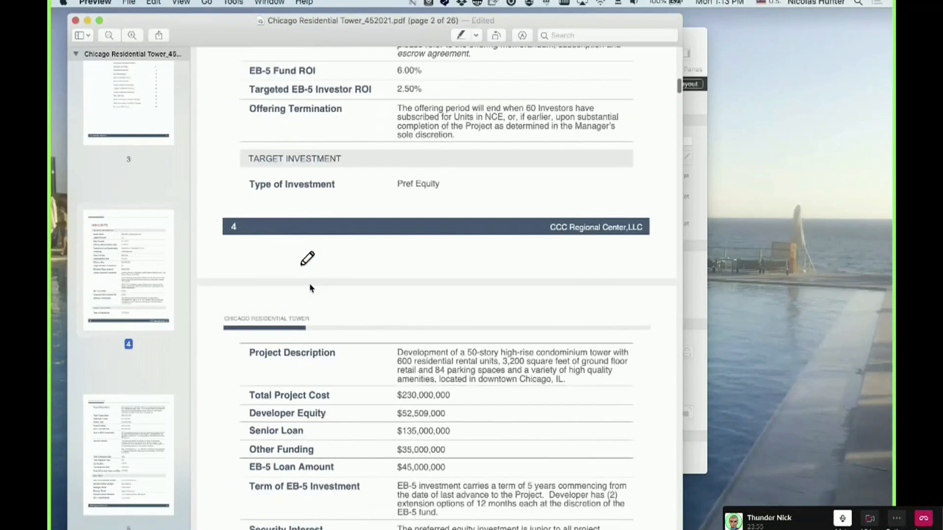
scroll(310, 288, "down", 20)
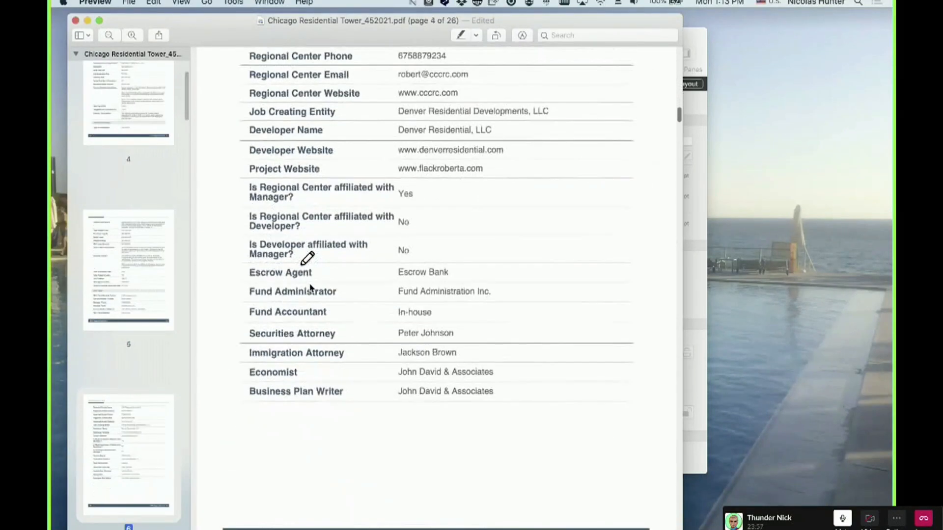
Review the Investment Summary Analysis and the Strengths and Risks sections of the report.
scroll(311, 288, "down", 20)
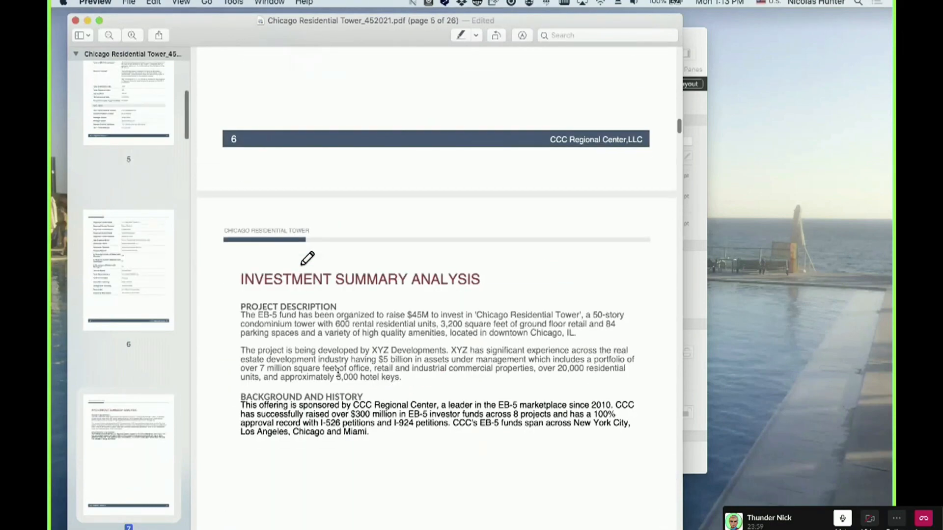
scroll(307, 258, "down", 20)
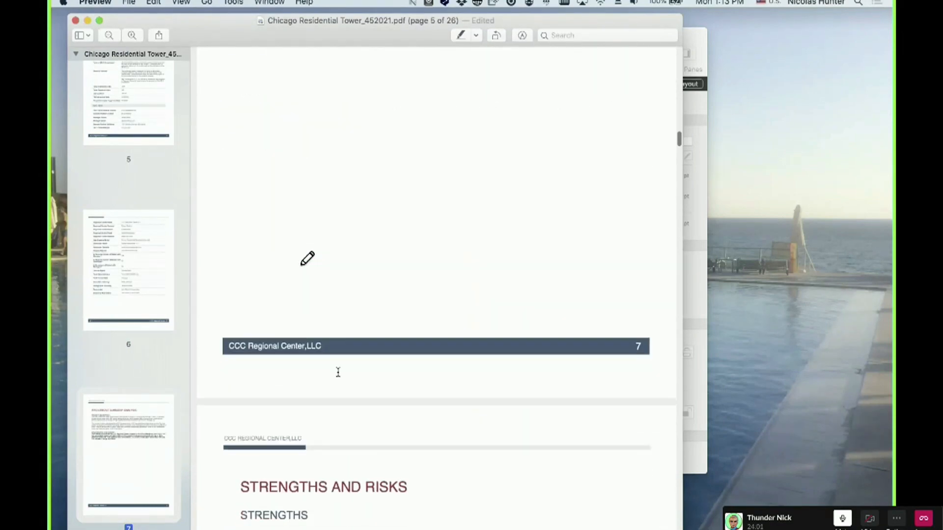
scroll(307, 258, "down", 20)
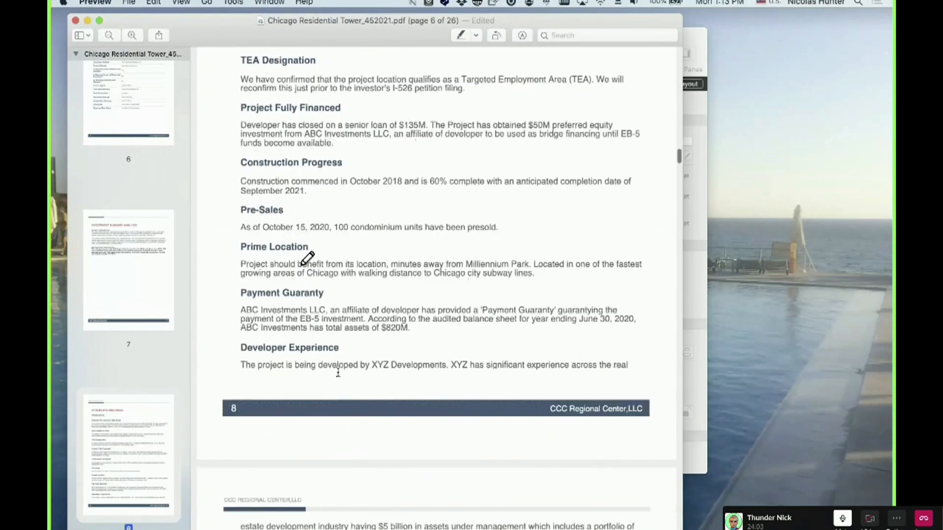
scroll(307, 258, "down", 20)
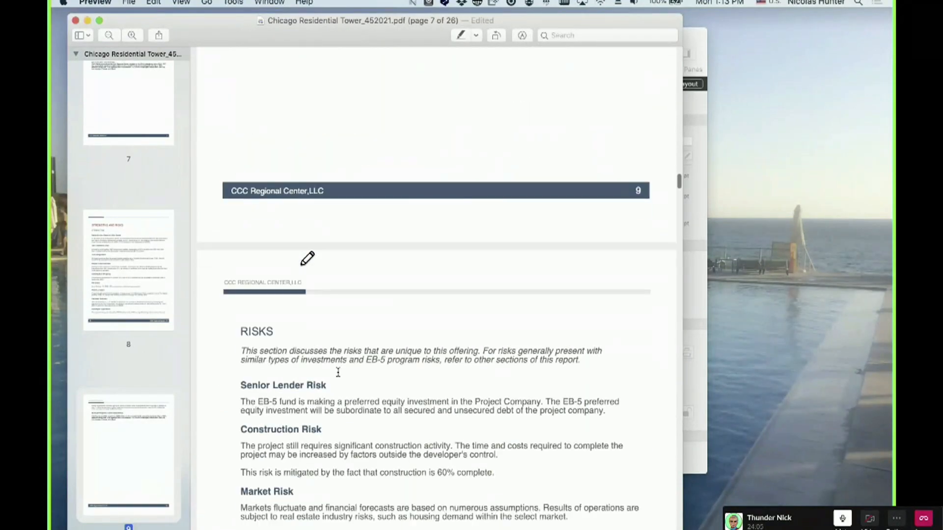
Examine the Investment Structure page with its image placeholder and the Key Management biographies.
scroll(307, 258, "down", 5)
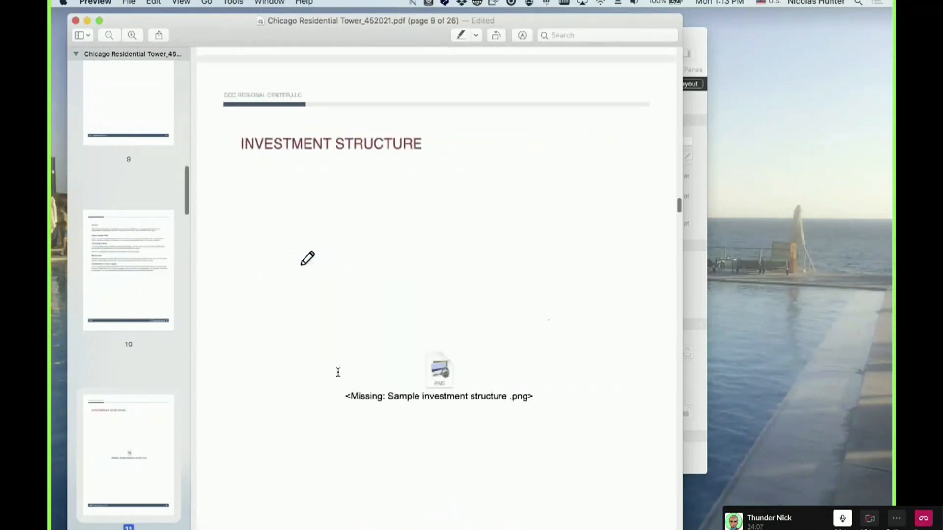
scroll(307, 259, "down", 12)
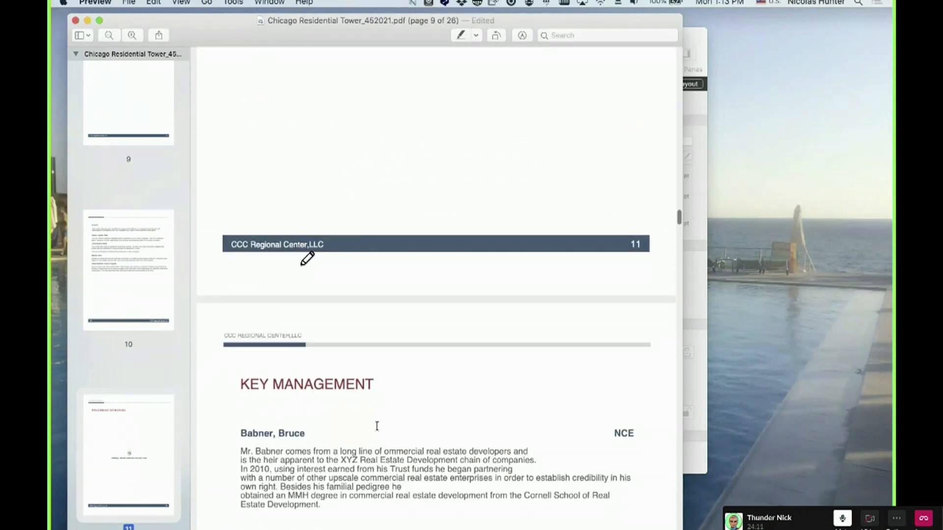
scroll(308, 259, "up", 5)
scroll(377, 426, "up", 5)
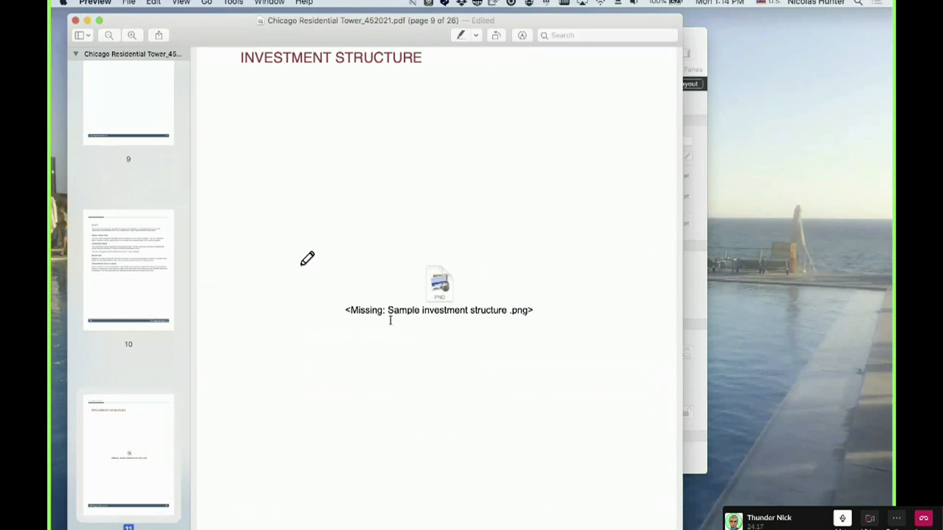
scroll(376, 347, "down", 10)
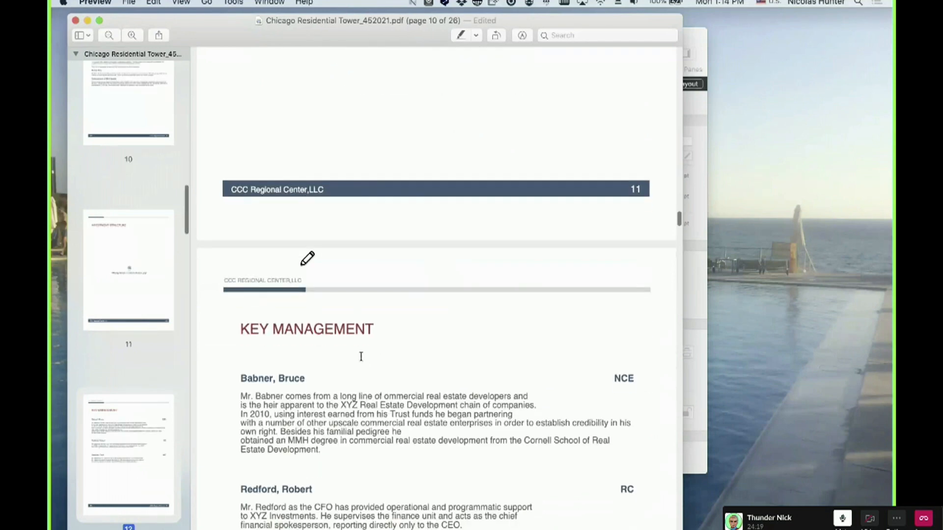
scroll(307, 258, "down", 5)
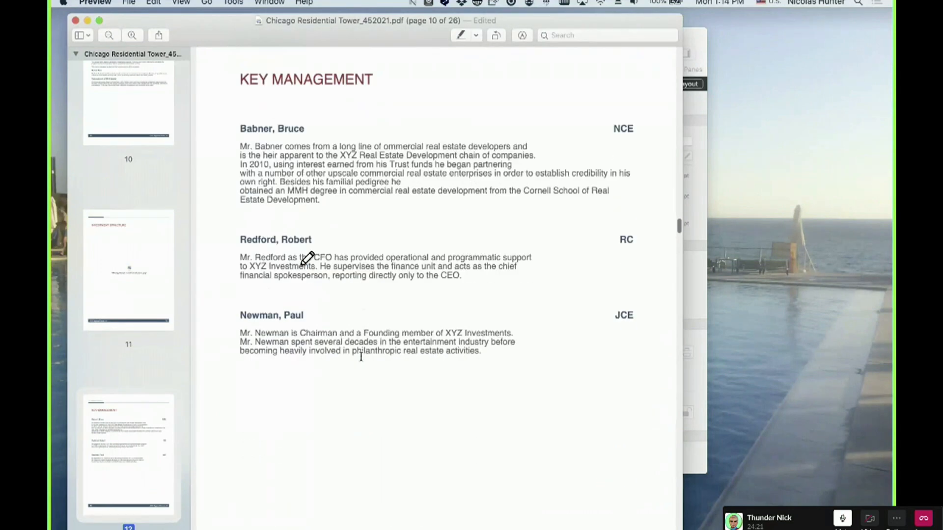
scroll(308, 258, "up", 15)
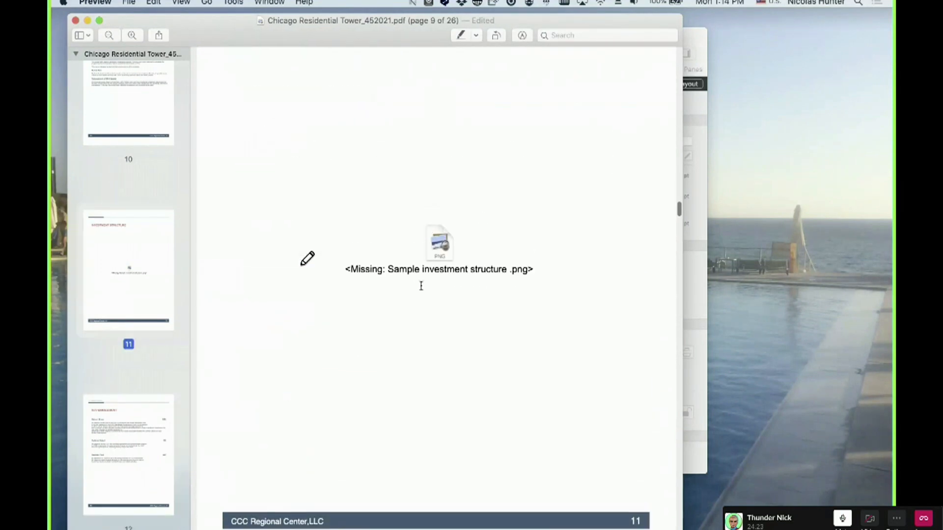
scroll(308, 258, "down", 15)
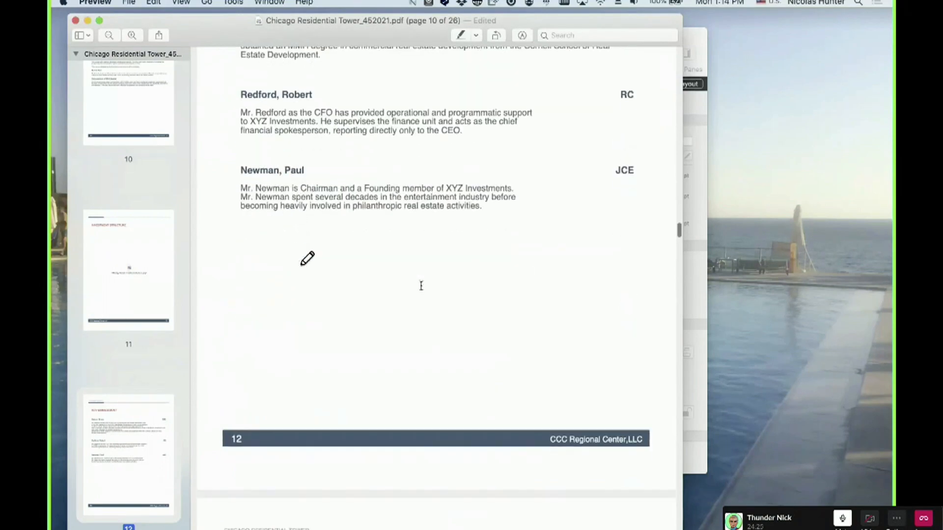
Look through the EB-5 investment terms, the fund overview and the target investment overview pages.
scroll(307, 258, "down", 20)
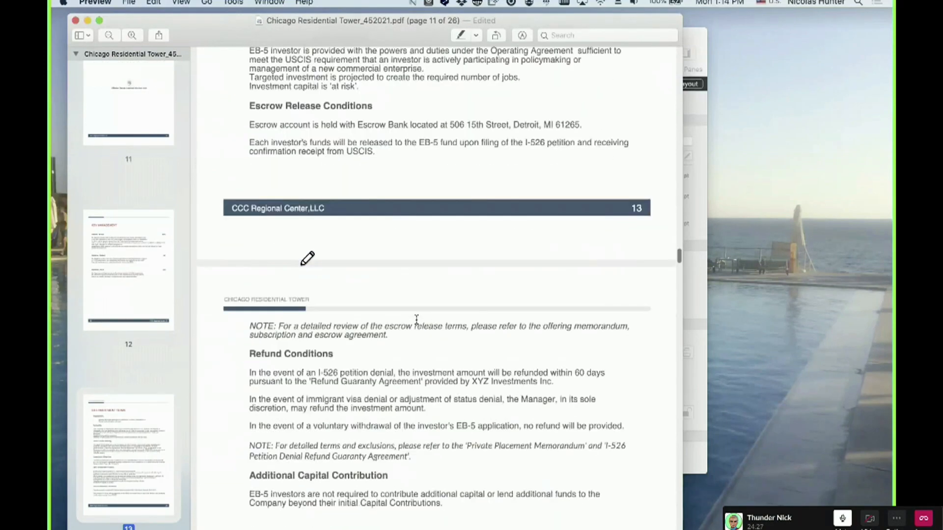
scroll(307, 259, "down", 20)
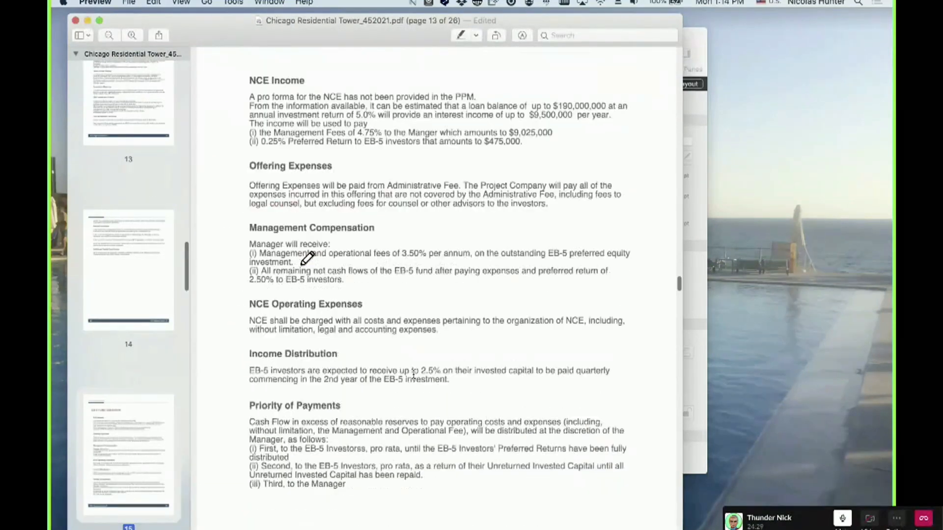
scroll(308, 258, "down", 20)
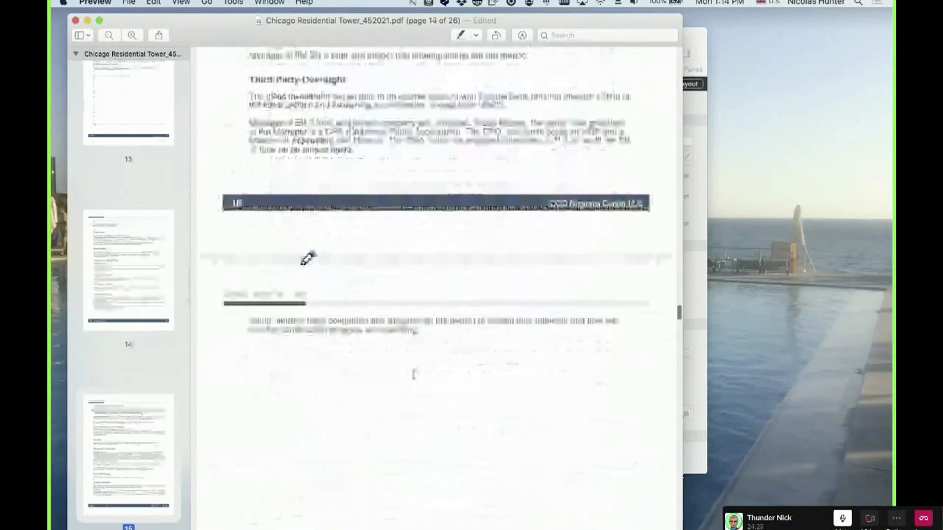
scroll(308, 258, "down", 20)
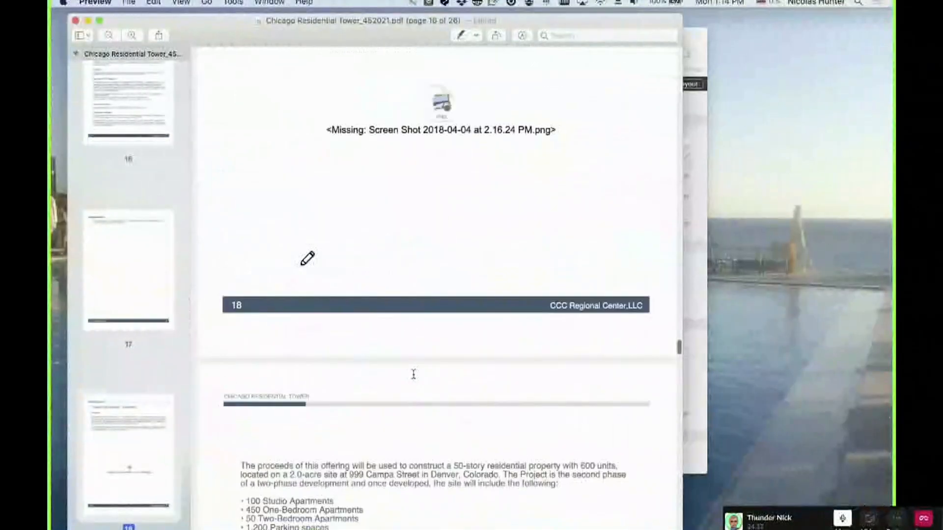
Examine the Target Investment - Financing section, selecting the text of its Sources of Funds table.
scroll(308, 258, "down", 20)
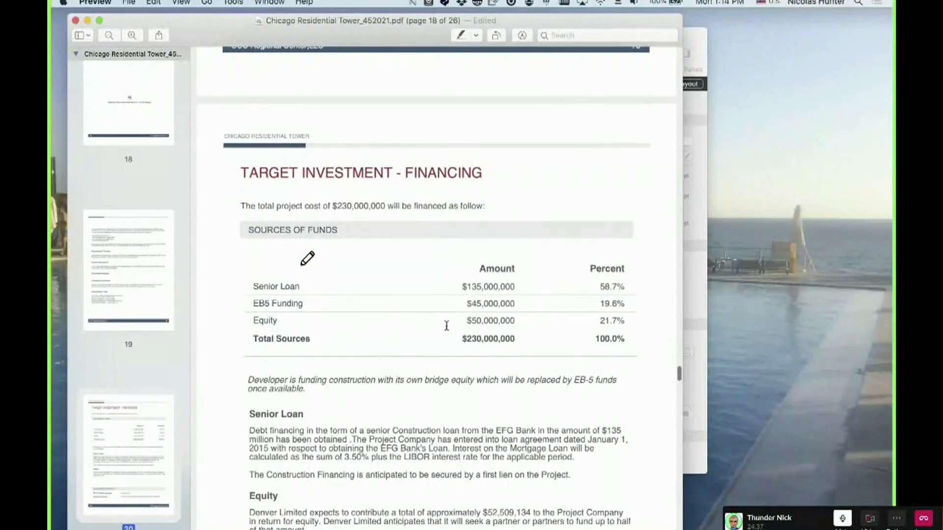
left_click_drag(277, 244, 582, 341)
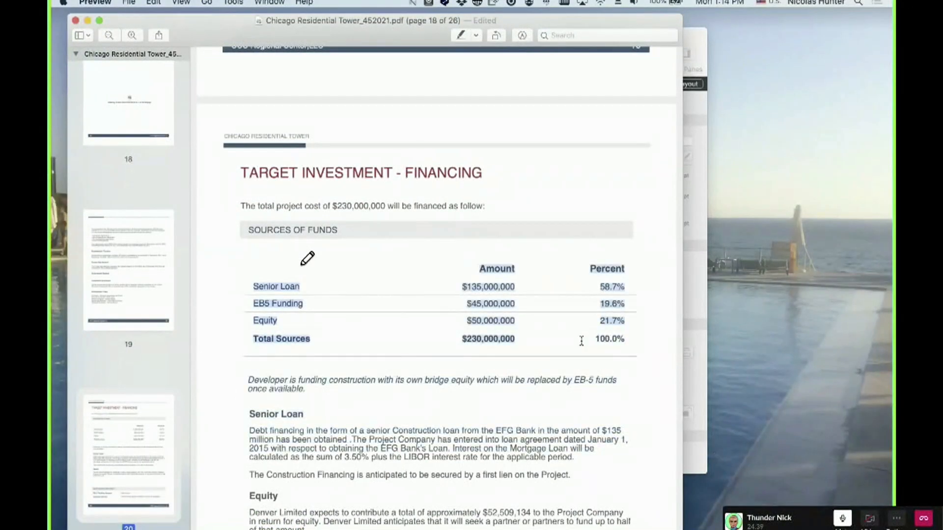
scroll(579, 346, "down", 2)
scroll(579, 346, "down", 15)
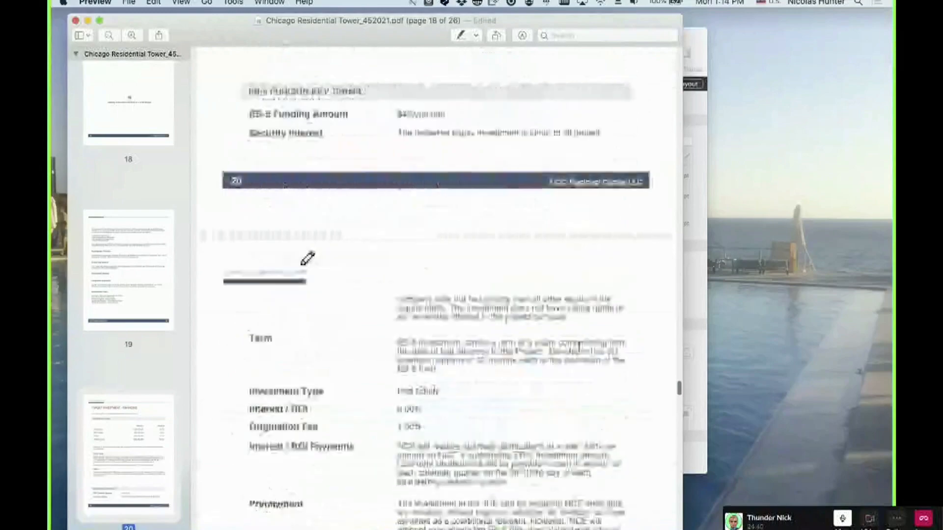
Look through the remaining pages on loan terms, the targeted employment area, job creation and risks, to the end of the report.
scroll(580, 346, "down", 20)
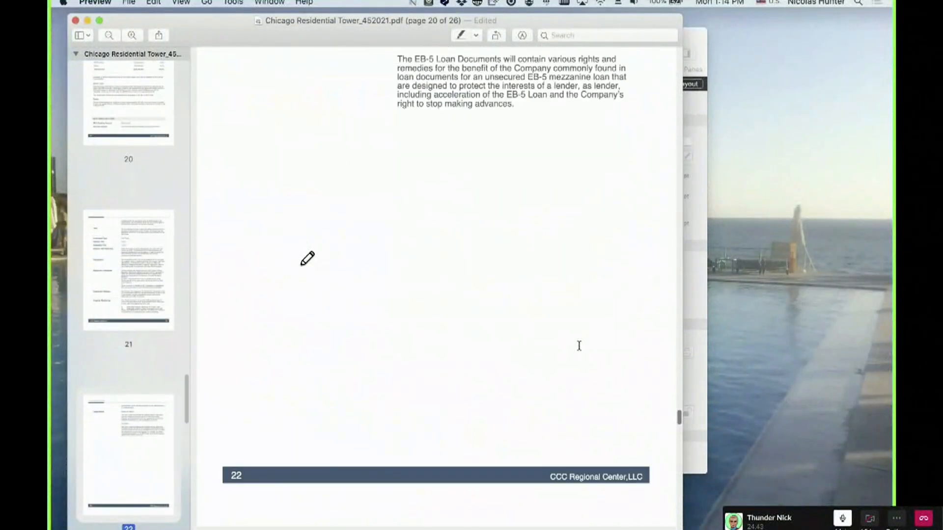
scroll(579, 346, "down", 20)
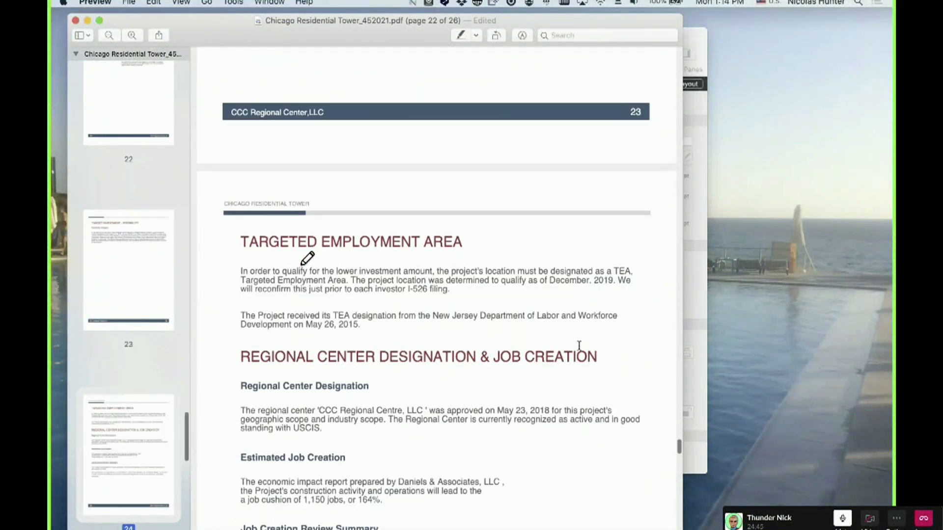
scroll(579, 346, "down", 20)
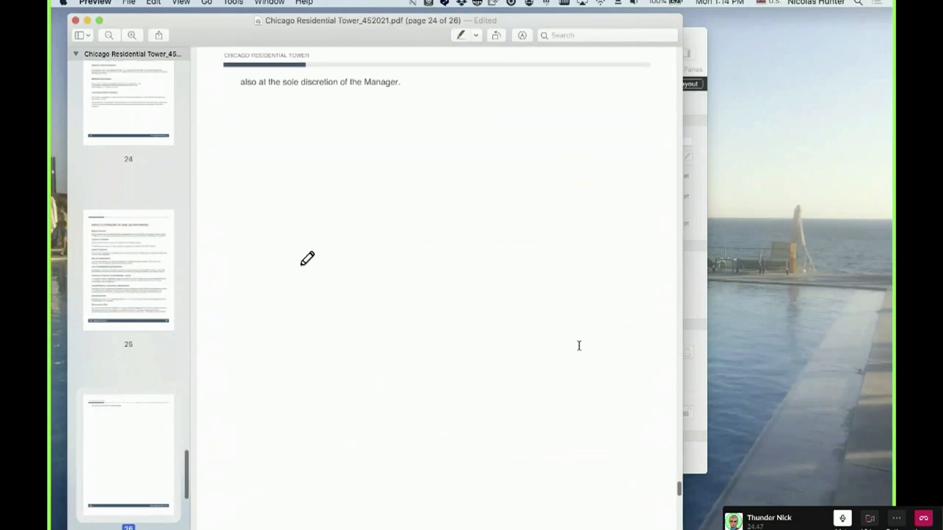
scroll(579, 345, "down", 20)
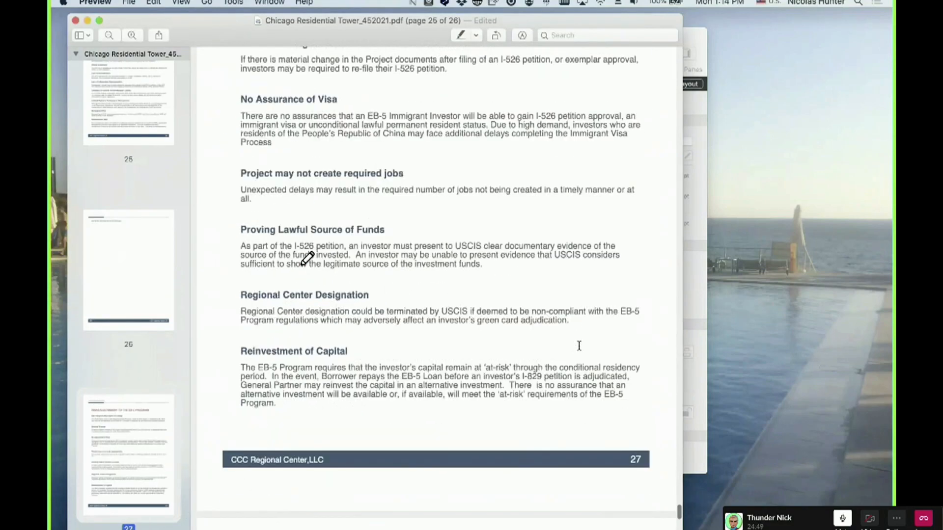
scroll(579, 346, "down", 10)
Go back to the report's table of contents on page 3.
scroll(579, 349, "up", 5)
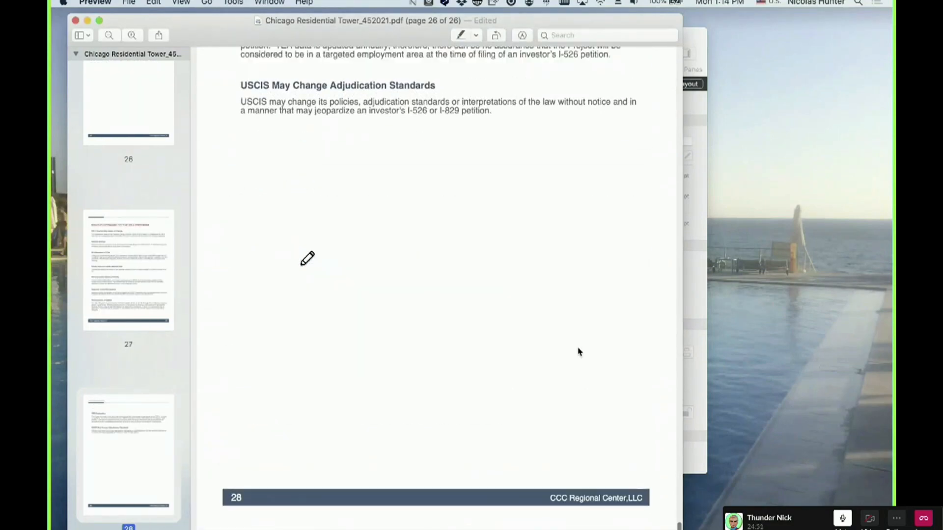
scroll(579, 352, "up", 5)
scroll(131, 196, "up", 20)
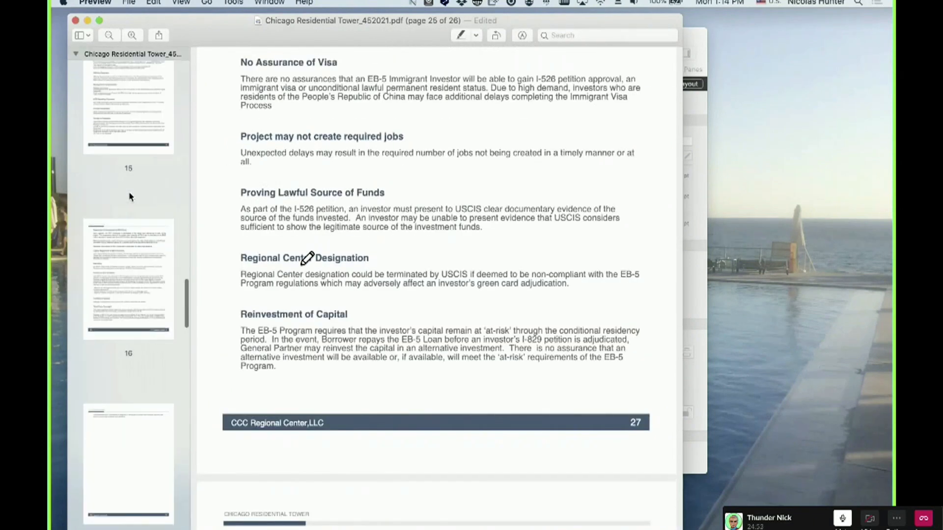
scroll(142, 324, "up", 10)
left_click(126, 190)
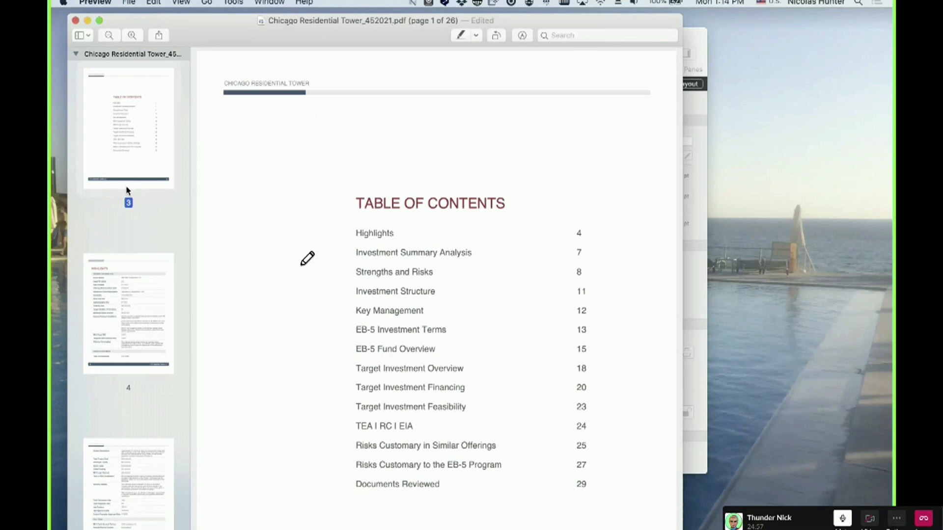
View the regional center details on page 6, and return to the Highlights page 4.
scroll(172, 385, "down", 10)
left_click(123, 139)
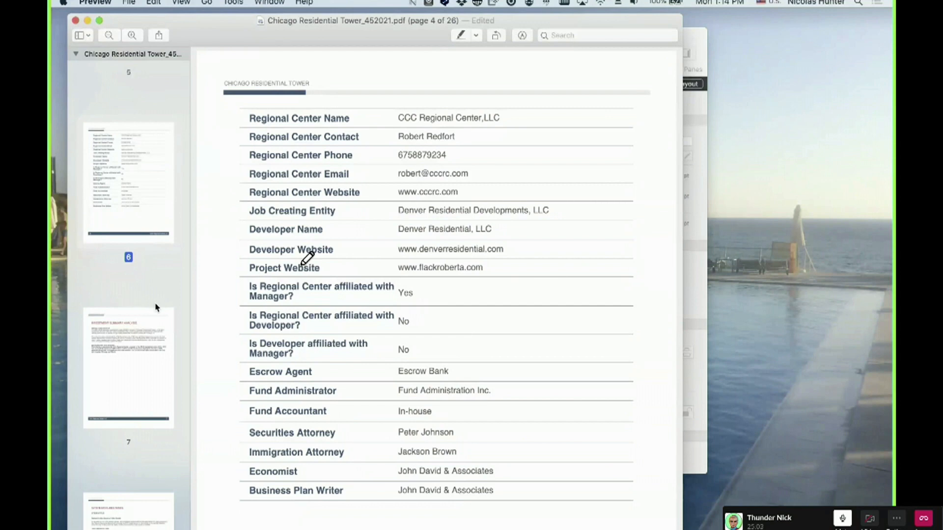
scroll(156, 310, "up", 10)
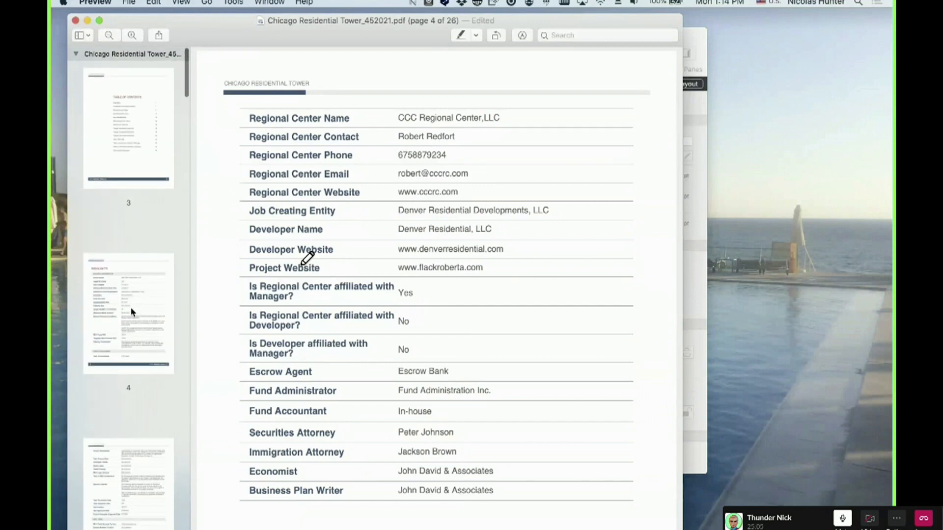
left_click(131, 307)
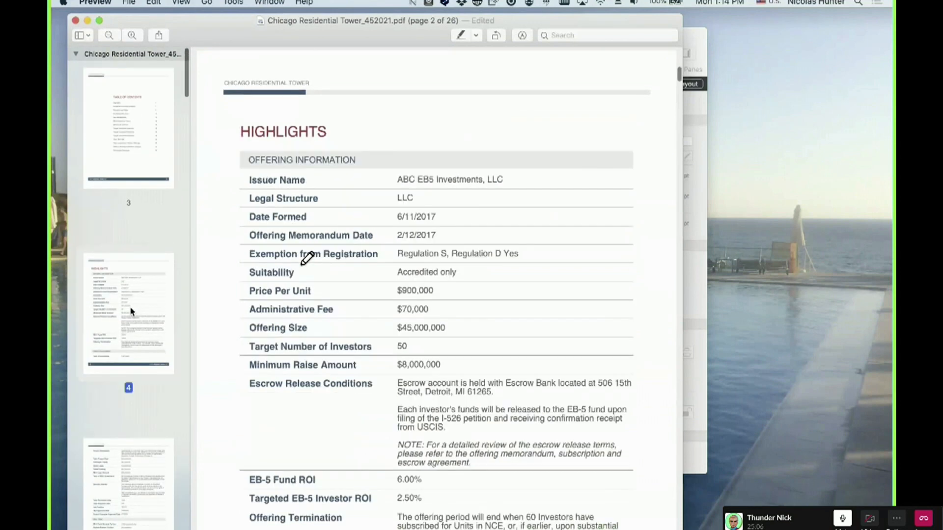
Return to the table of contents, and examine the Highlights on pages 4 and 5, ending at the start of page 4.
left_click(115, 135)
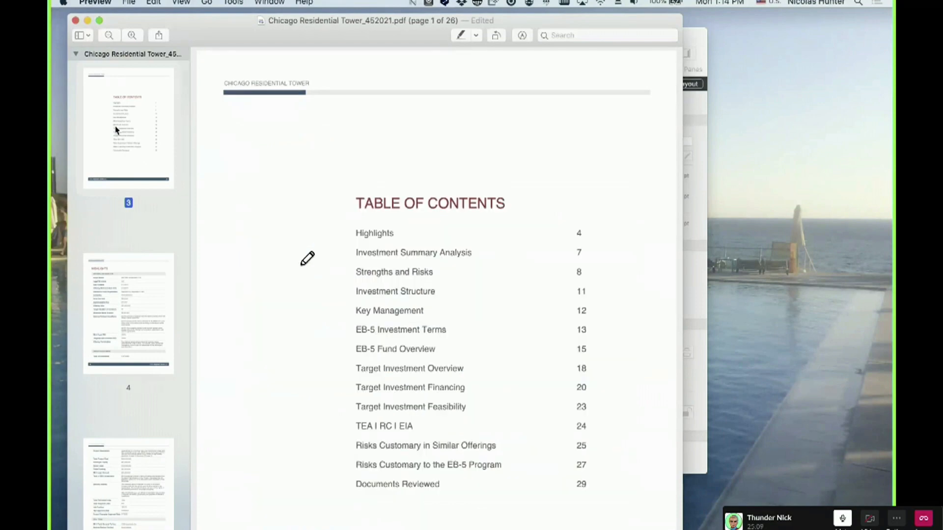
left_click(125, 317)
scroll(244, 343, "down", 3)
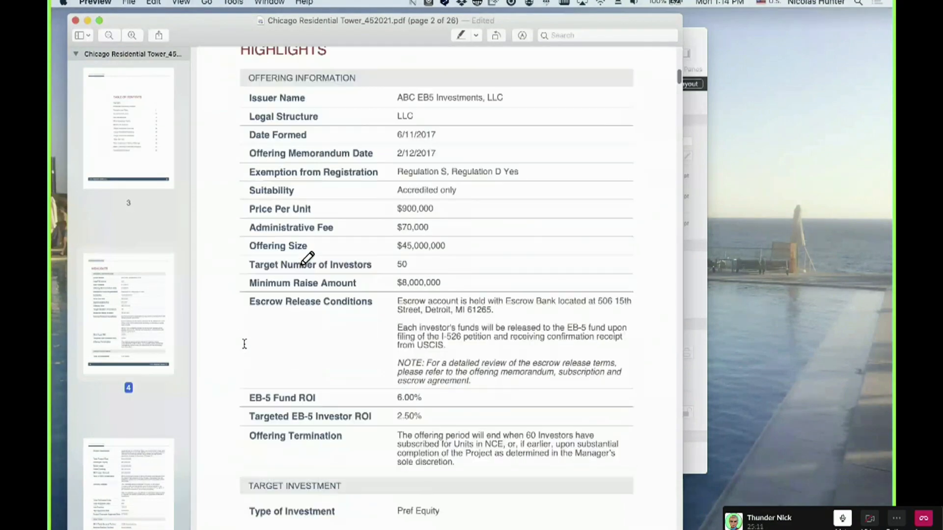
scroll(244, 344, "down", 10)
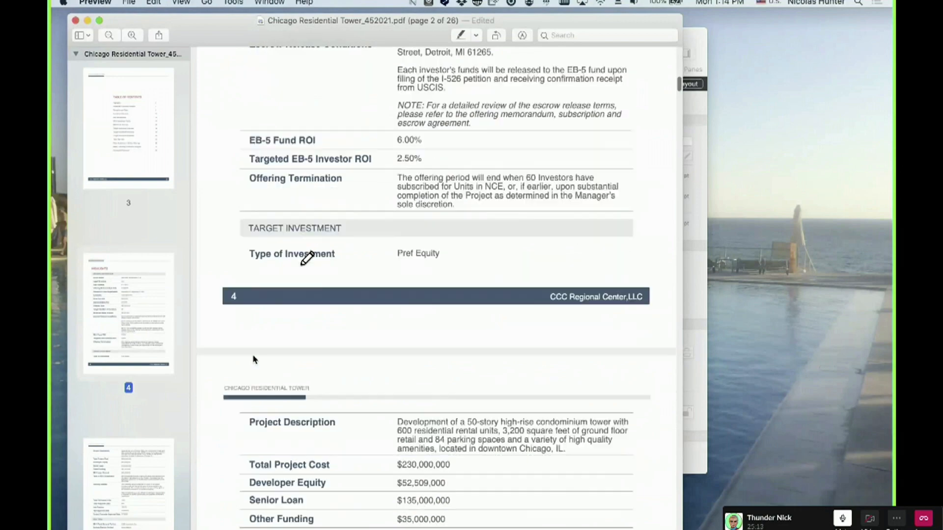
scroll(254, 359, "down", 8)
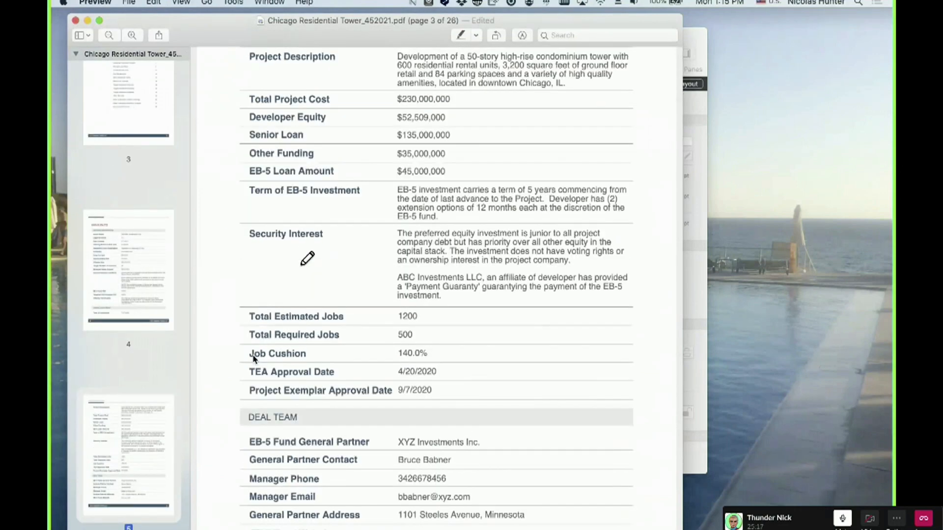
scroll(253, 359, "up", 10)
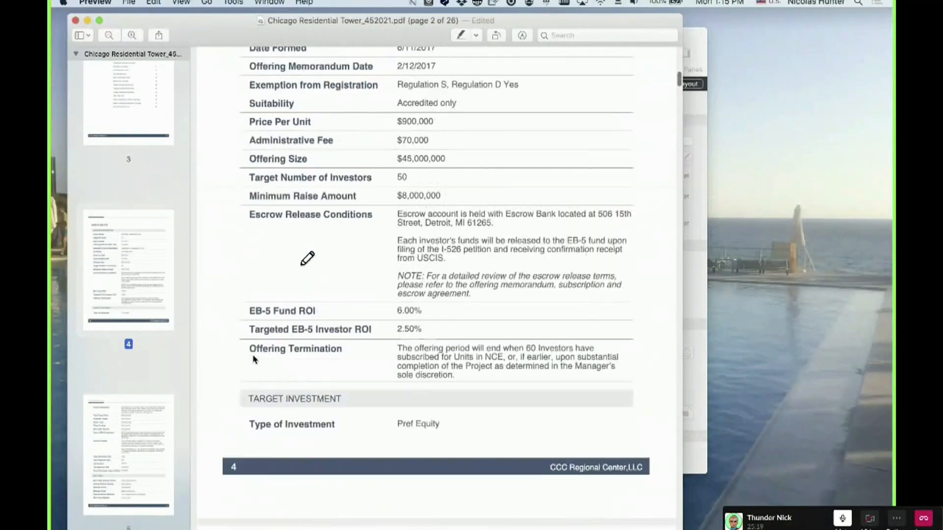
scroll(254, 359, "up", 4)
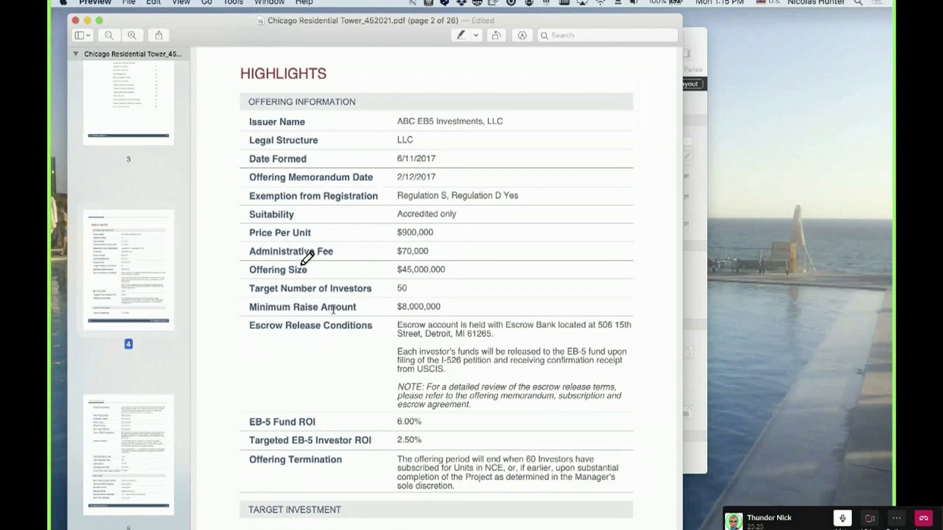
Select the Escrow Release Conditions text in the Highlights table, and read on to the Target Investment section.
left_click_drag(398, 322, 550, 410)
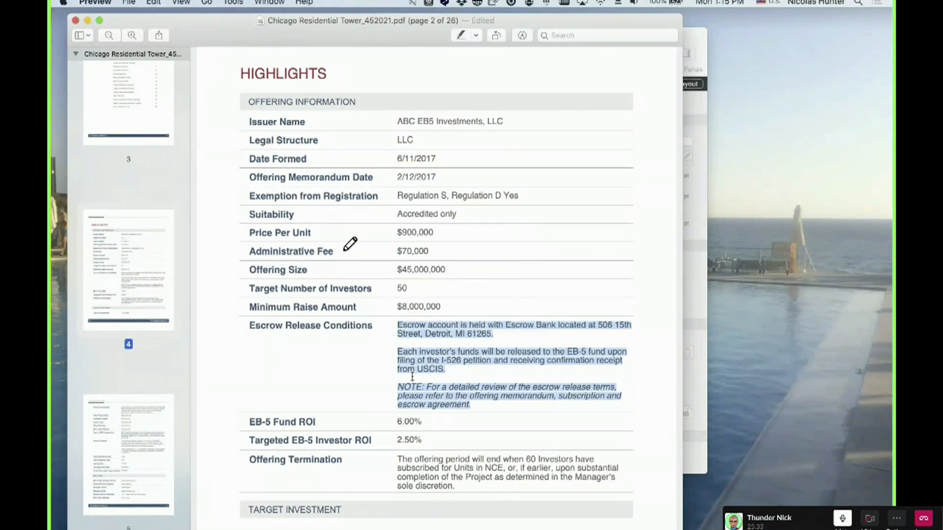
left_click(401, 324)
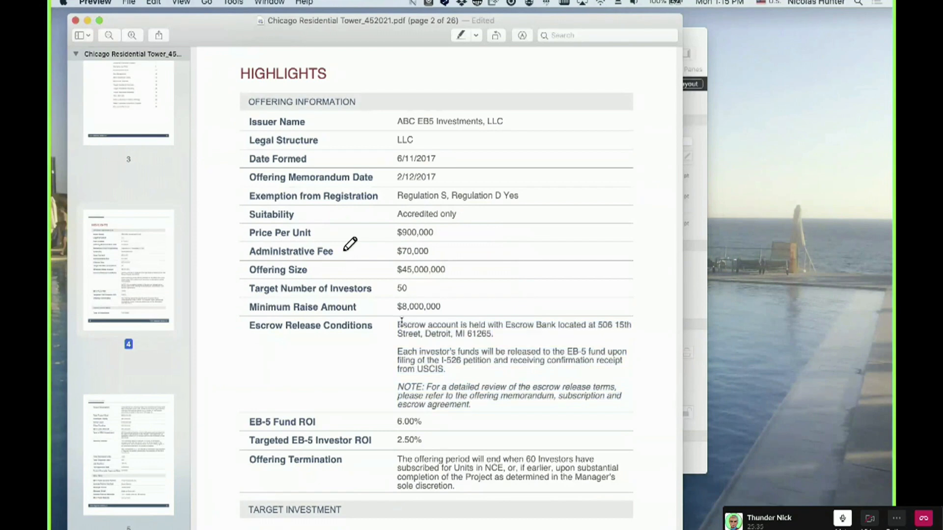
left_click_drag(398, 323, 478, 406)
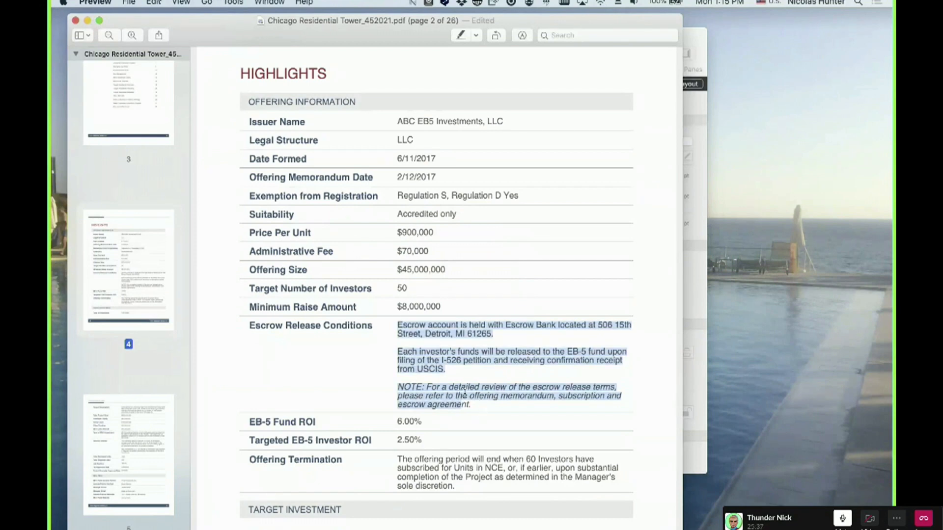
scroll(406, 360, "down", 2)
scroll(407, 361, "down", 5)
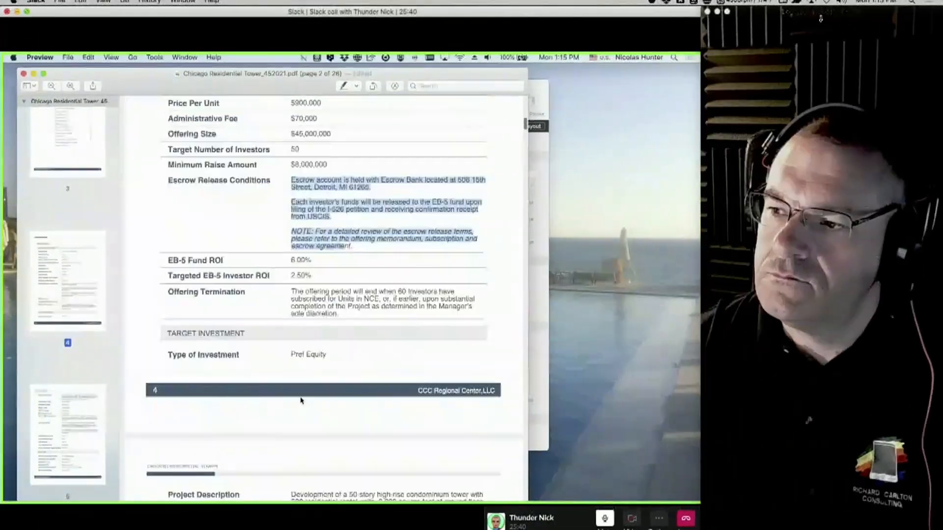
Put away the webcam and browser windows, and place the shared call window beside the livestream-text-discussion chat.
left_click(717, 11)
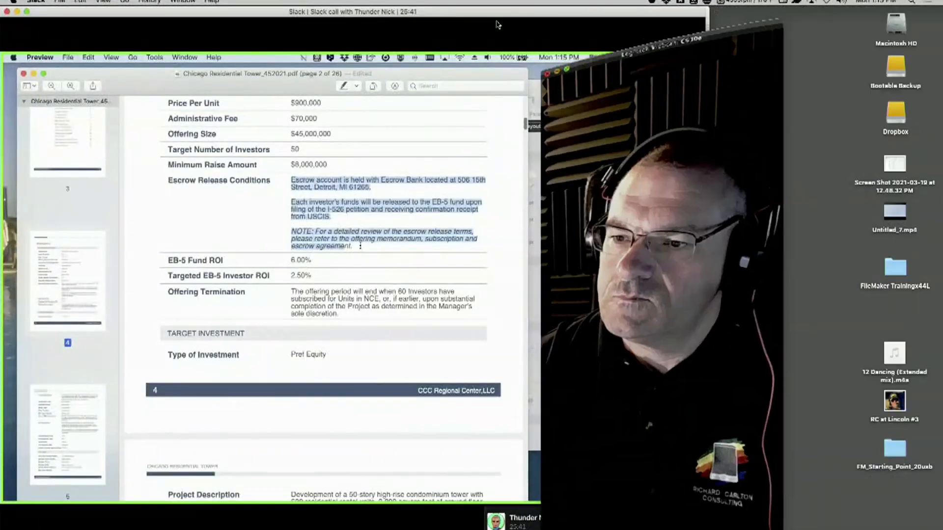
left_click(310, 185)
left_click_drag(530, 8, 767, 9)
left_click_drag(91, 21, 197, 22)
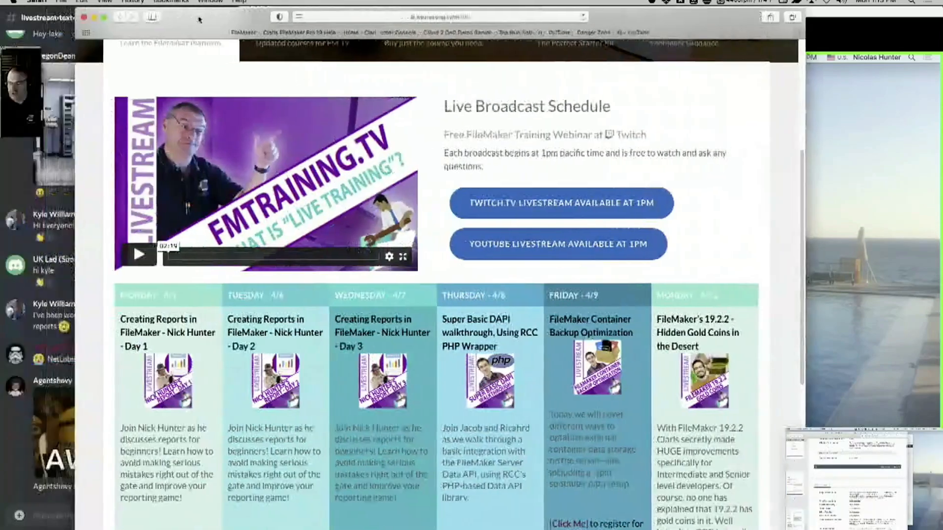
left_click(104, 15)
left_click(80, 19)
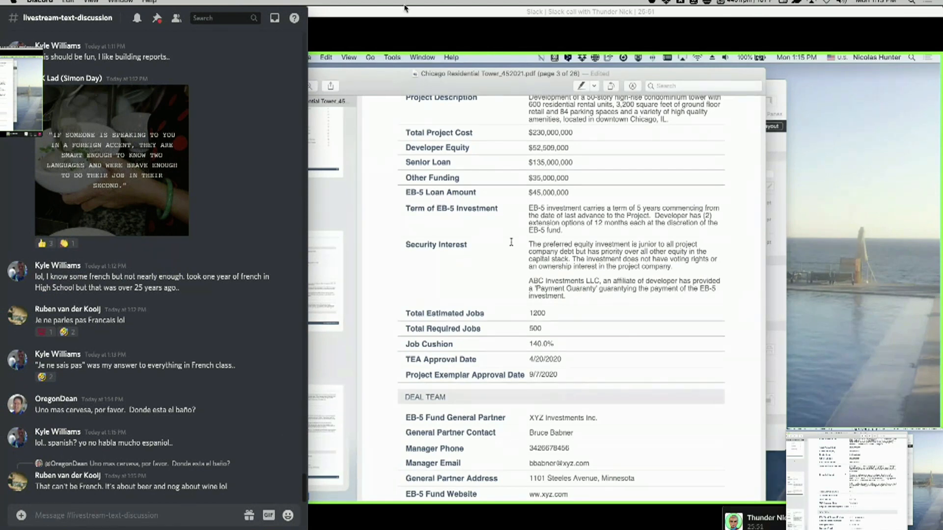
left_click_drag(405, 8, 440, 11)
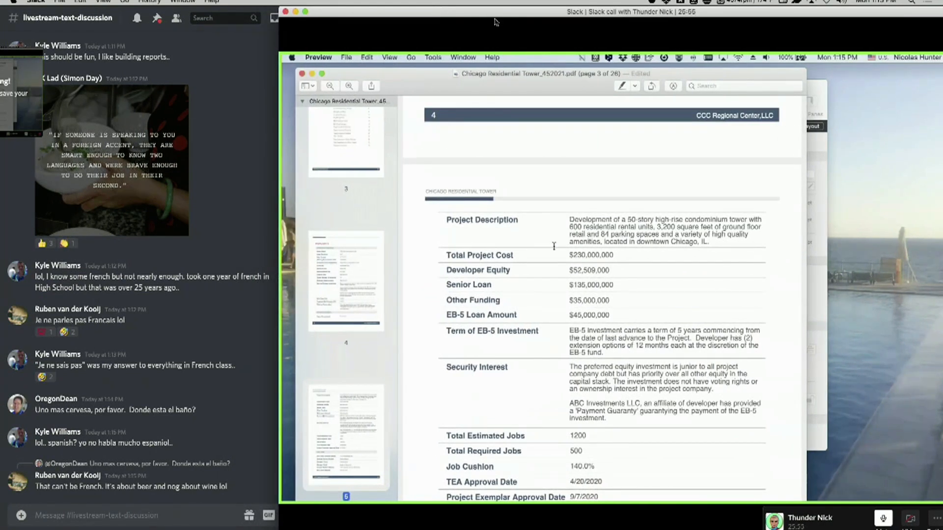
left_click_drag(473, 13, 466, 14)
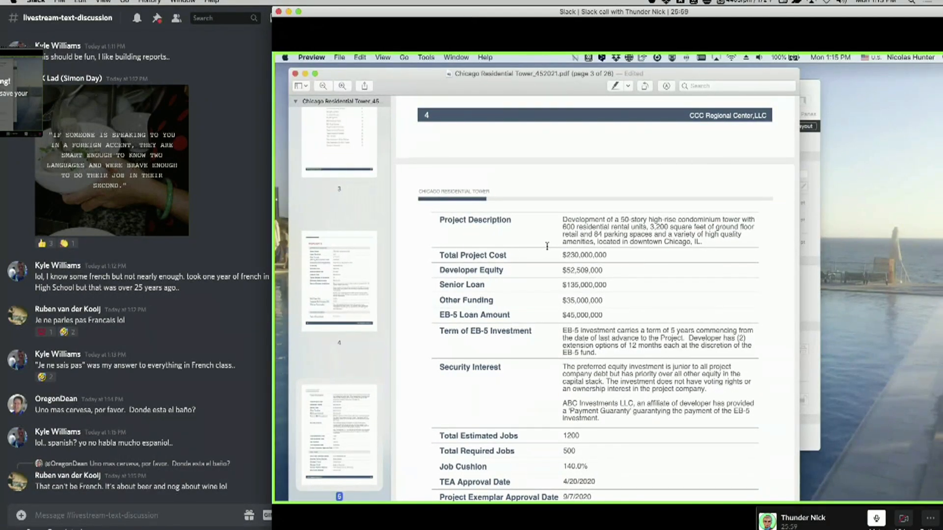
Look through the report's EB-5 investment terms and investor conditions on pages 13 to 16.
scroll(366, 317, "down", 15)
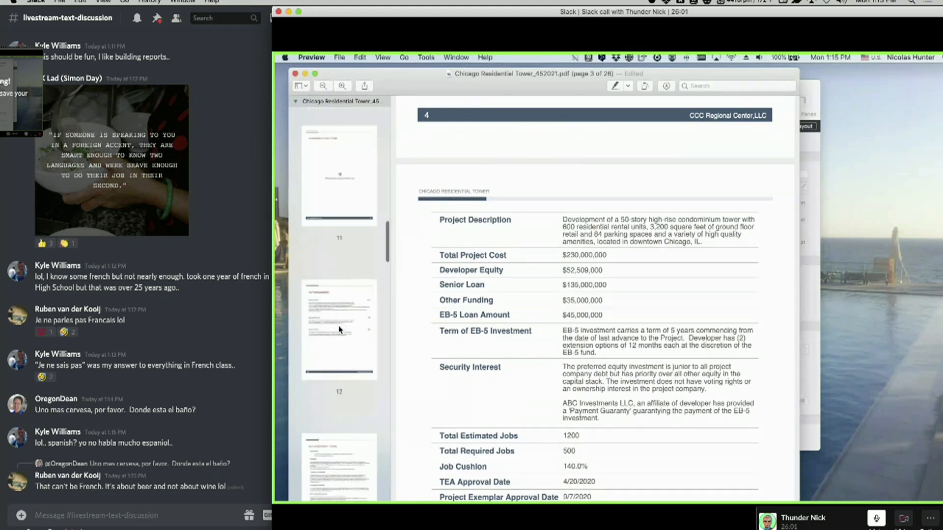
left_click(337, 315)
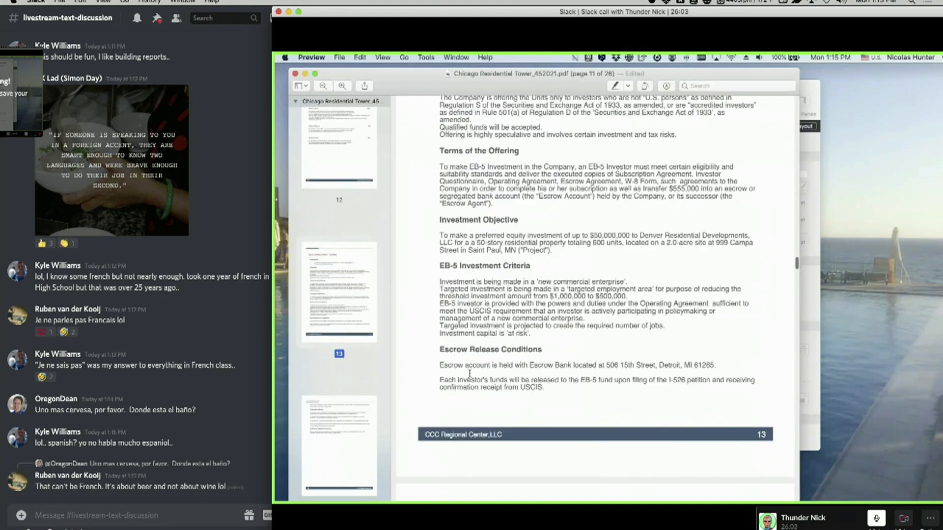
scroll(361, 411, "down", 5)
left_click(359, 407)
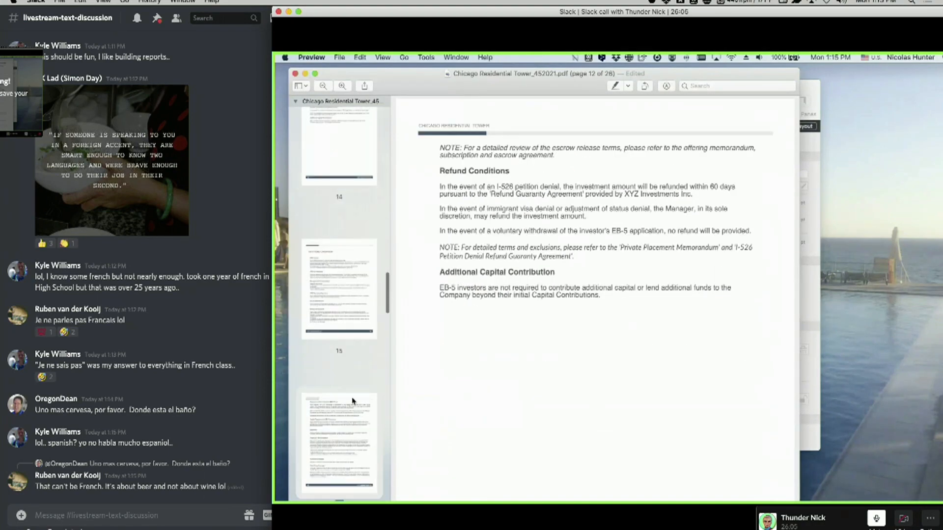
scroll(349, 408, "down", 4)
scroll(343, 388, "down", 5)
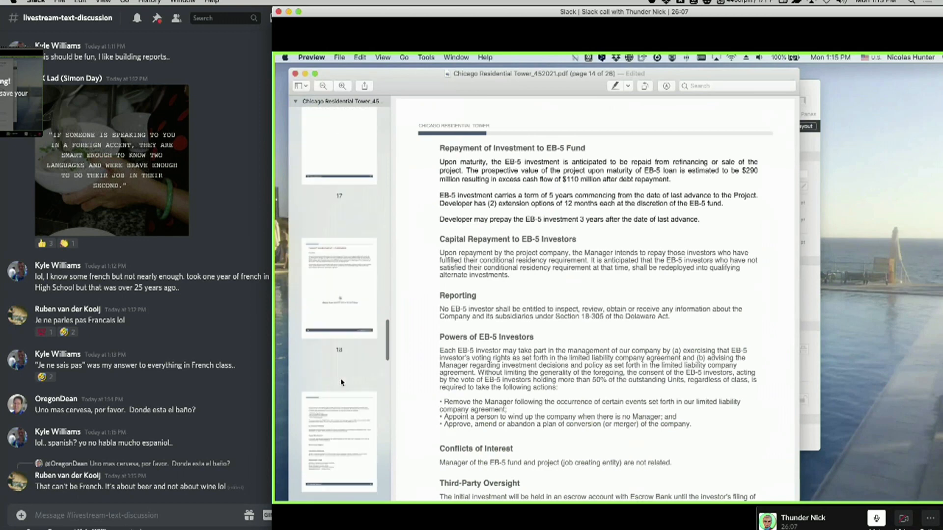
View the development details on page 19 and Target Investment - Financing on page 20, and browse the thumbnails back to page 7.
left_click(344, 454)
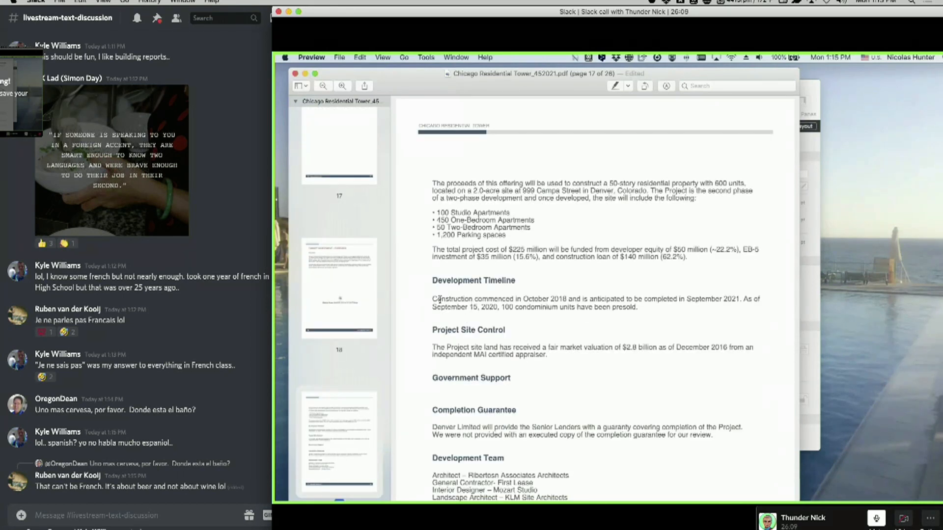
scroll(504, 284, "down", 3)
scroll(342, 448, "down", 4)
left_click(342, 448)
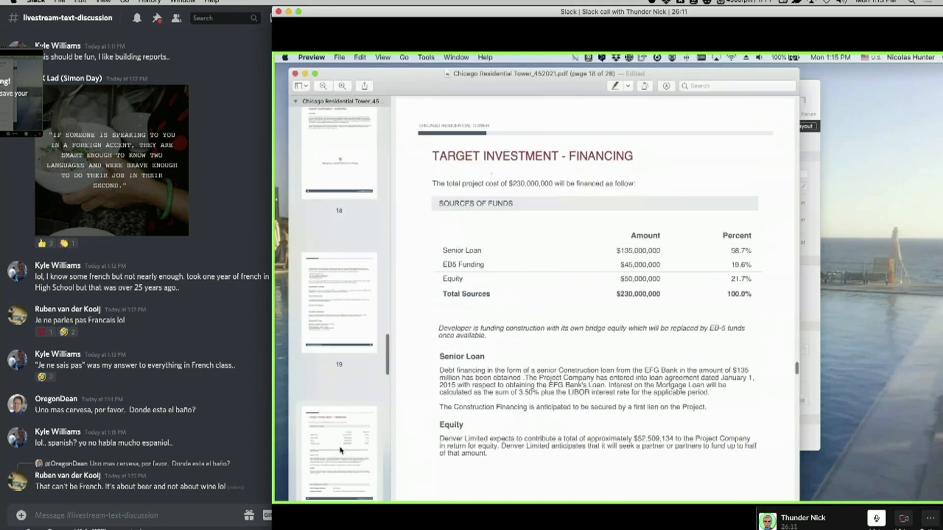
scroll(331, 434, "up", 15)
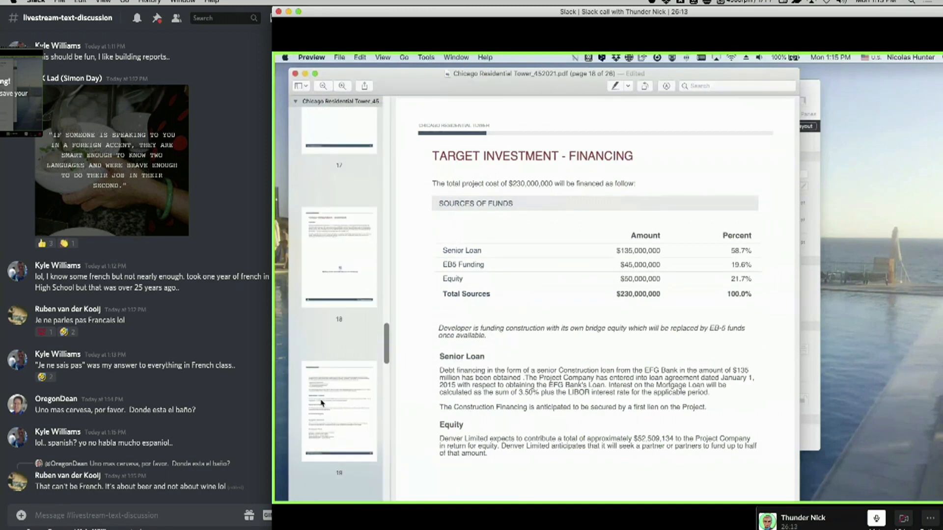
scroll(324, 384, "up", 12)
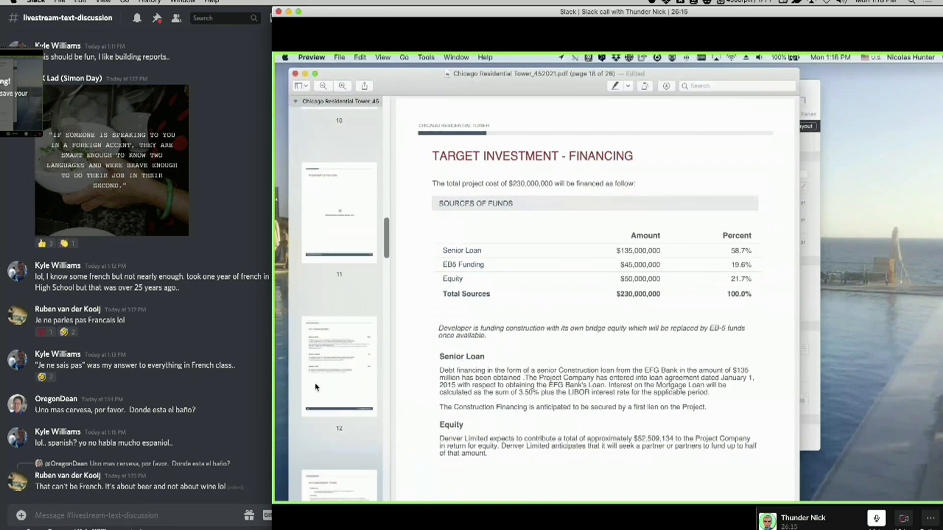
scroll(318, 370, "up", 3)
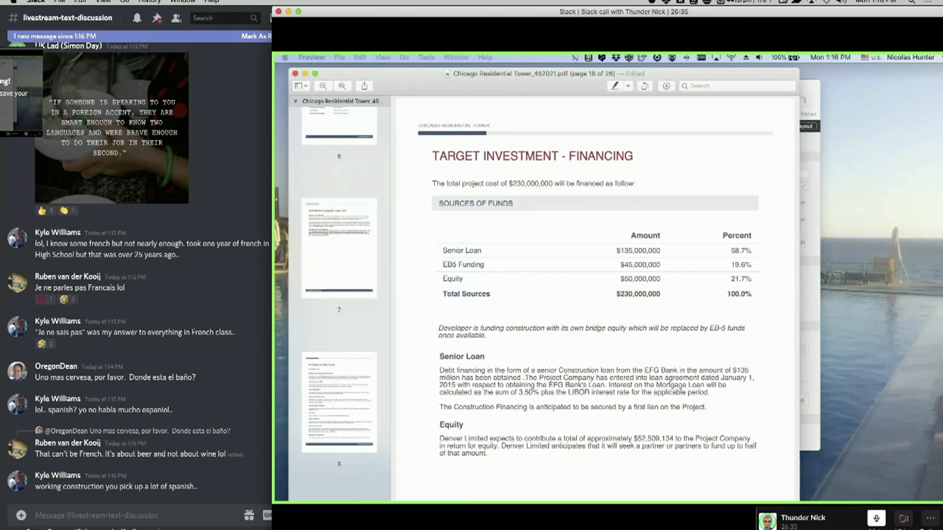
Restore the minimized webcam window, and return to the shared call window.
left_click(15, 481)
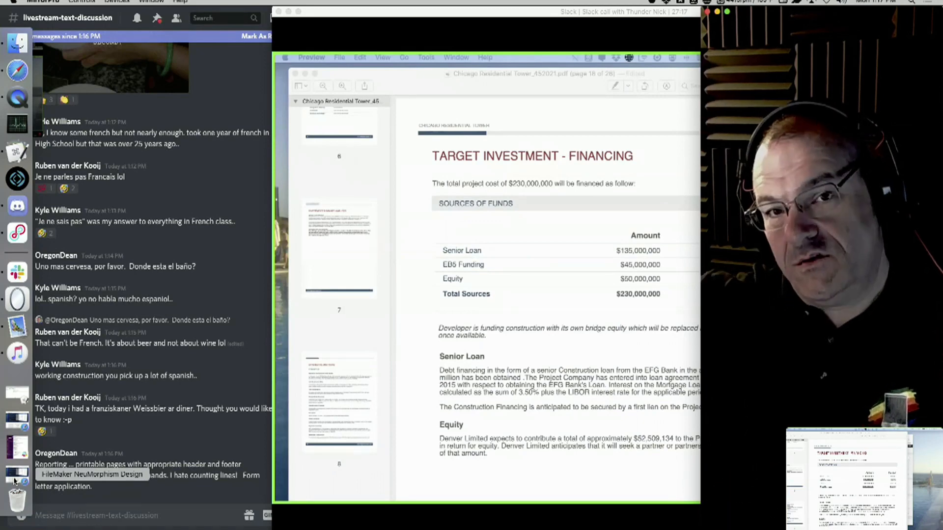
left_click(479, 290)
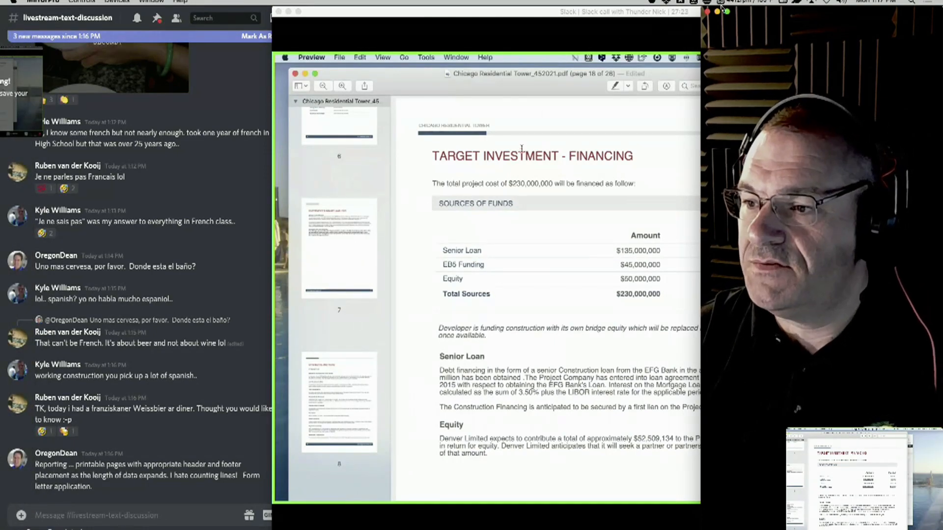
Switch to FileMaker Pro Advanced, and enlarge and reposition the Report - 2 window to show more of the List View layout.
left_click_drag(536, 89, 562, 85)
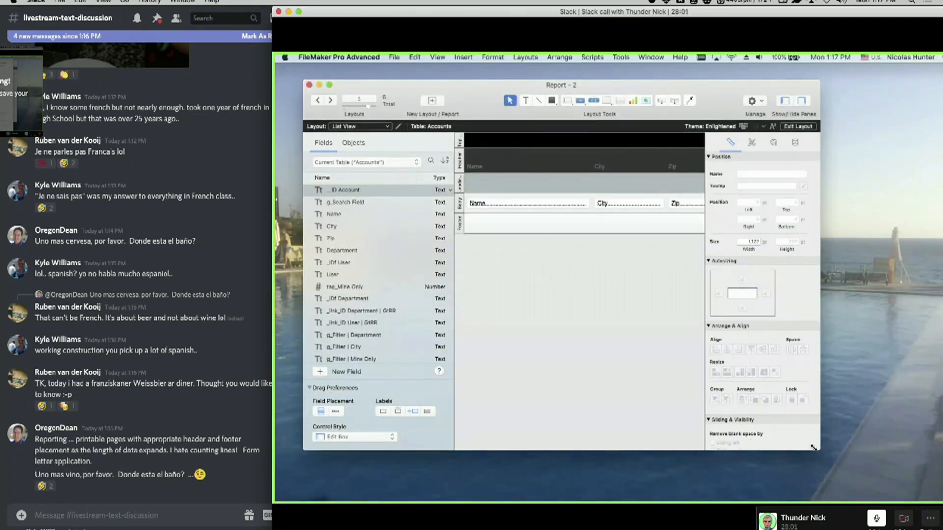
left_click_drag(813, 447, 941, 500)
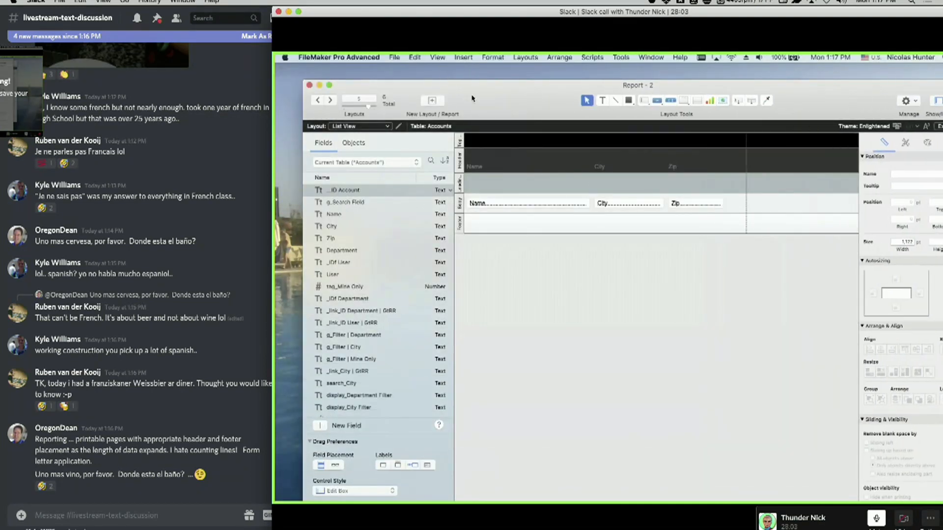
left_click_drag(472, 98, 449, 81)
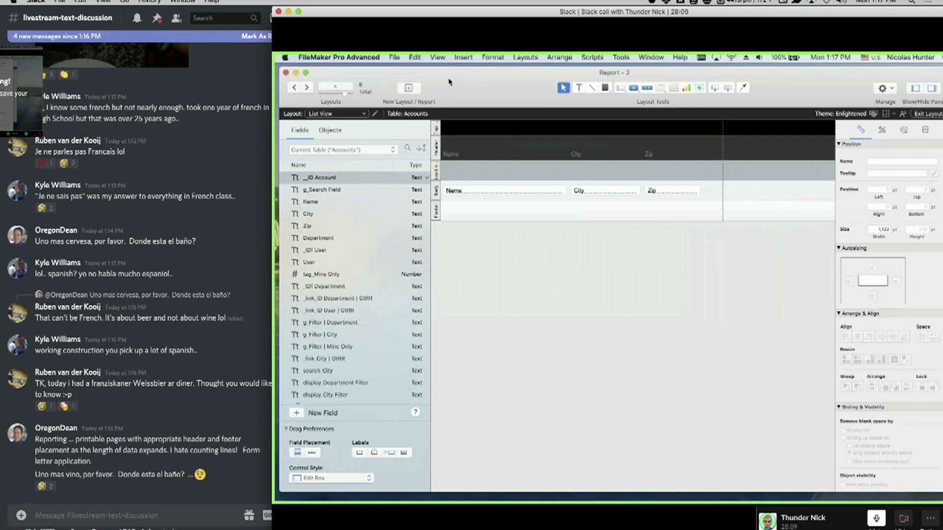
View the Accounts records in Browse mode, check the form, list and table view options, and return to Layout mode.
key("super+b")
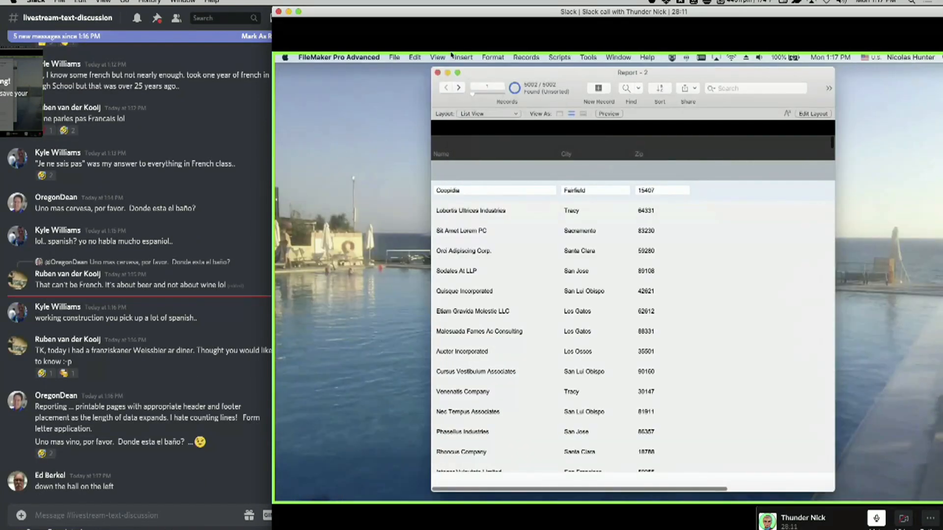
left_click(437, 57)
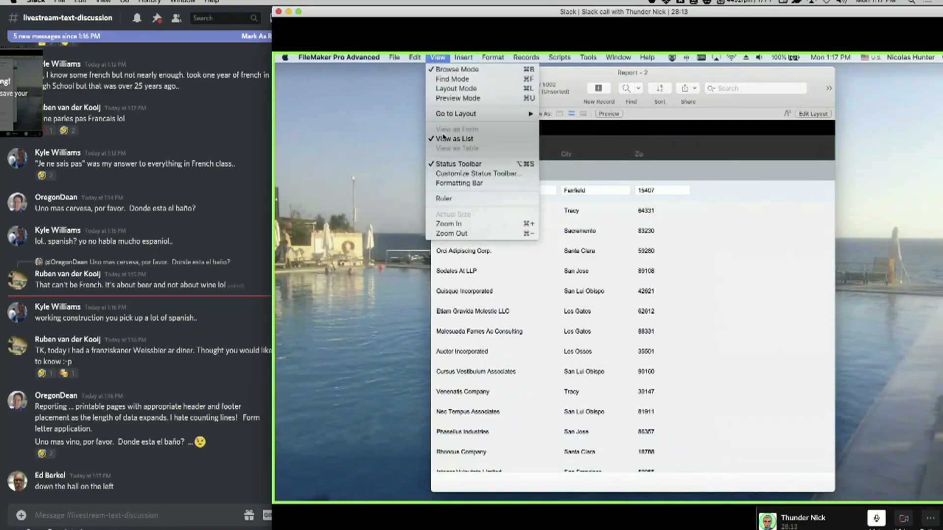
left_click(446, 151)
key("super+l")
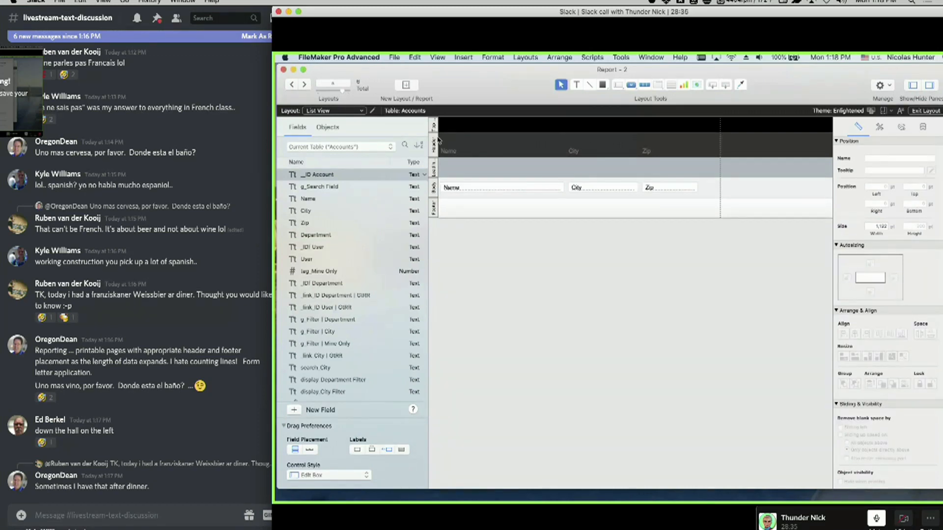
Open the List View layout's Part Setup, and go through its Top Navigation, Header, Leading Grand Summary, Body and Footer parts.
left_click(525, 57)
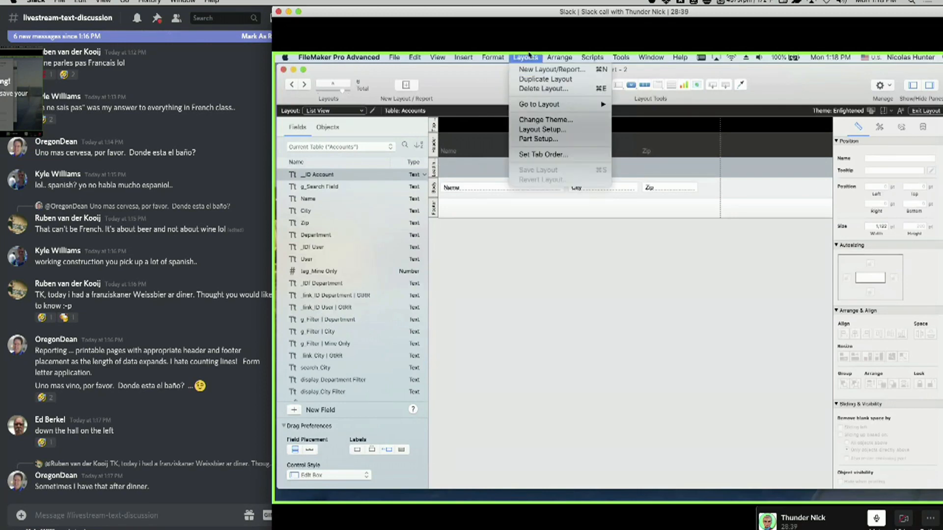
left_click(528, 139)
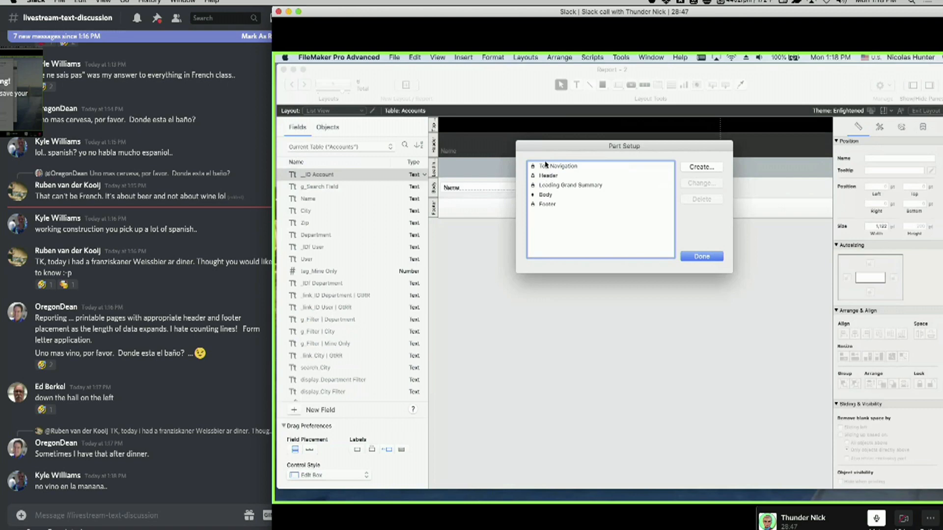
left_click_drag(558, 146, 596, 133)
left_click(544, 143)
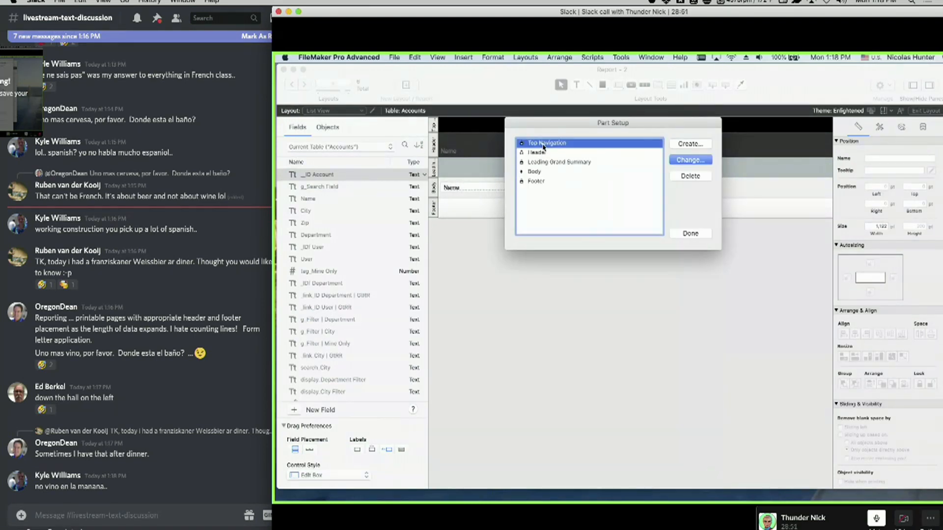
left_click(543, 153)
left_click(543, 163)
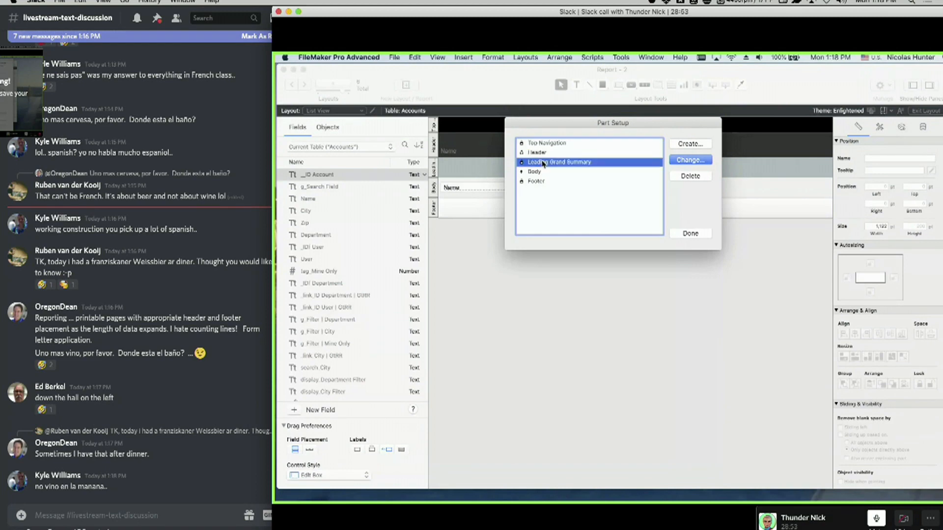
left_click(544, 172)
left_click(543, 181)
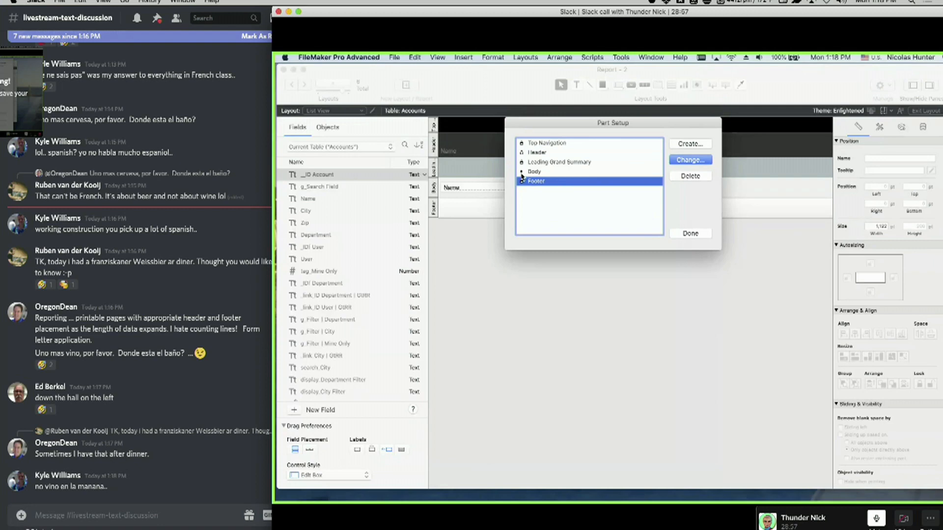
left_click(523, 173)
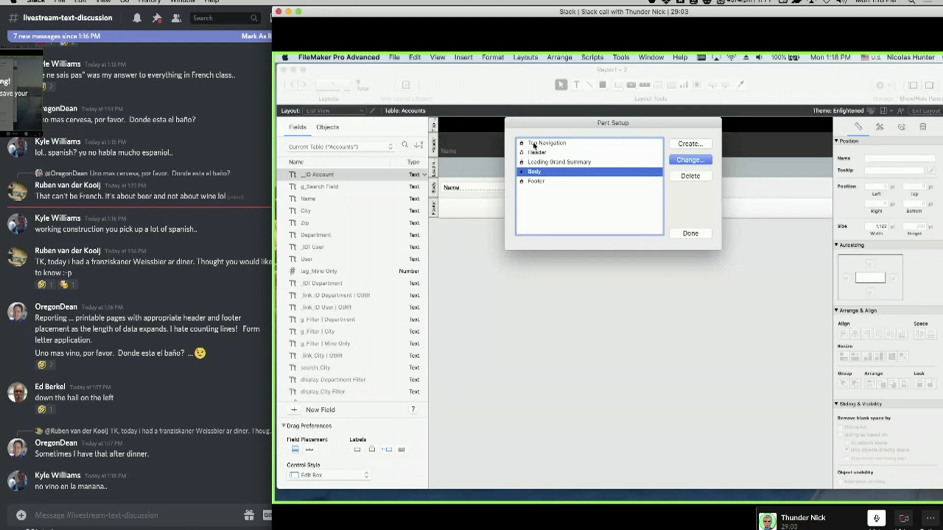
left_click(534, 144)
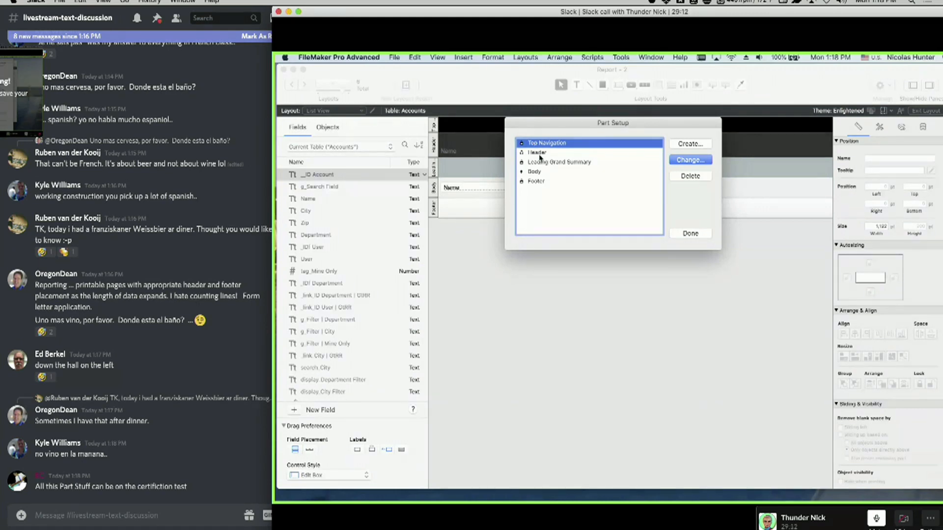
Add a Bottom Navigation part to the List View layout.
left_click(685, 144)
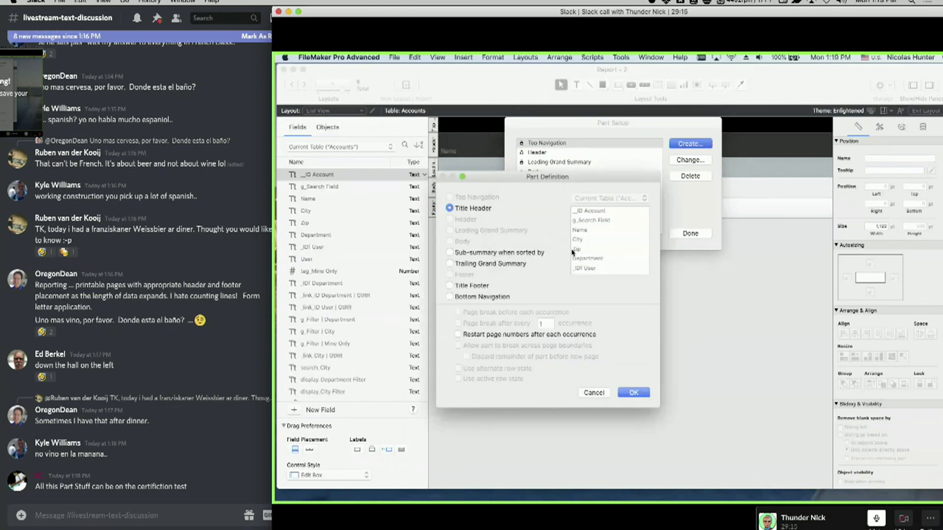
left_click(501, 297)
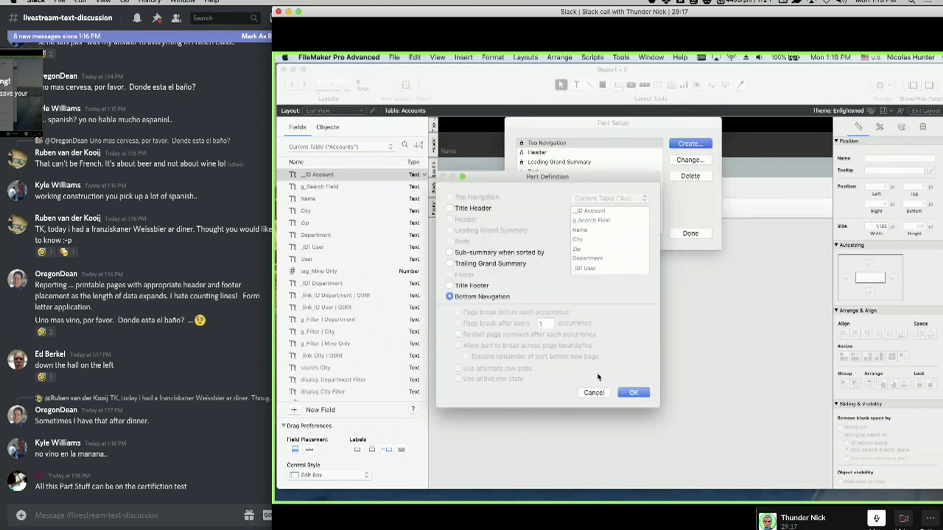
left_click(627, 393)
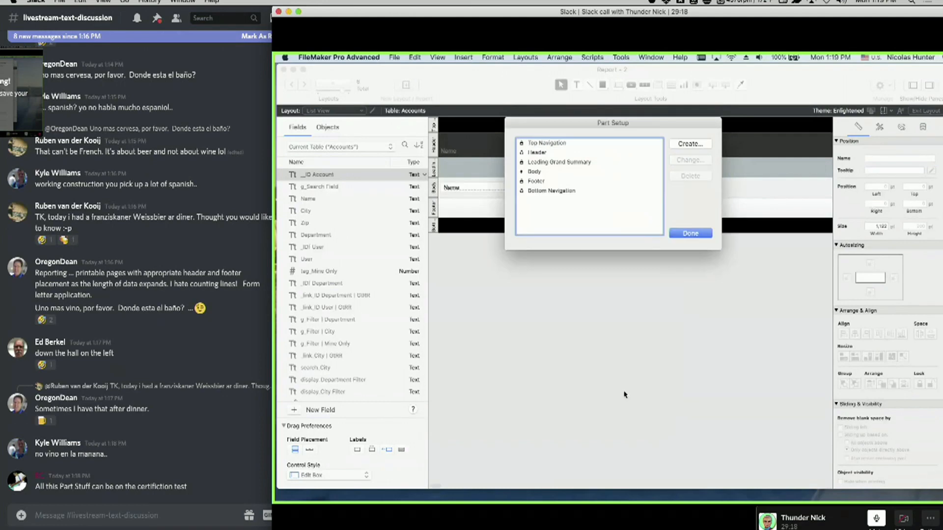
Compare the navigation, Header, Footer and Leading Grand Summary parts in the parts list, enlarging the shared call window.
left_click(562, 192)
left_click(543, 181)
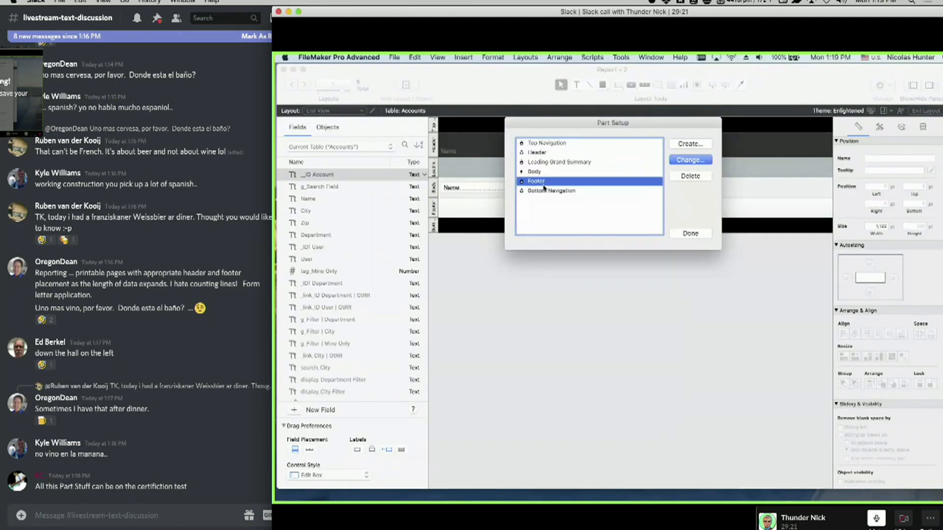
left_click(544, 191)
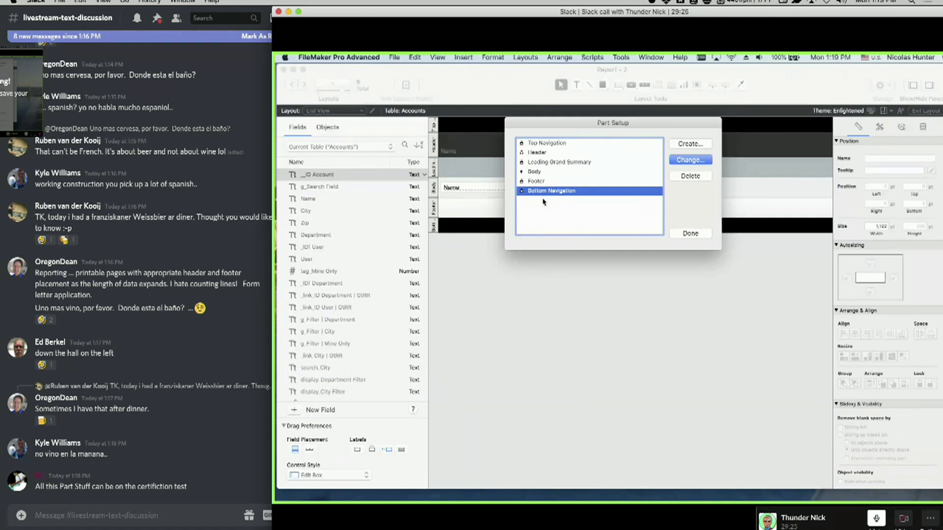
left_click(540, 154)
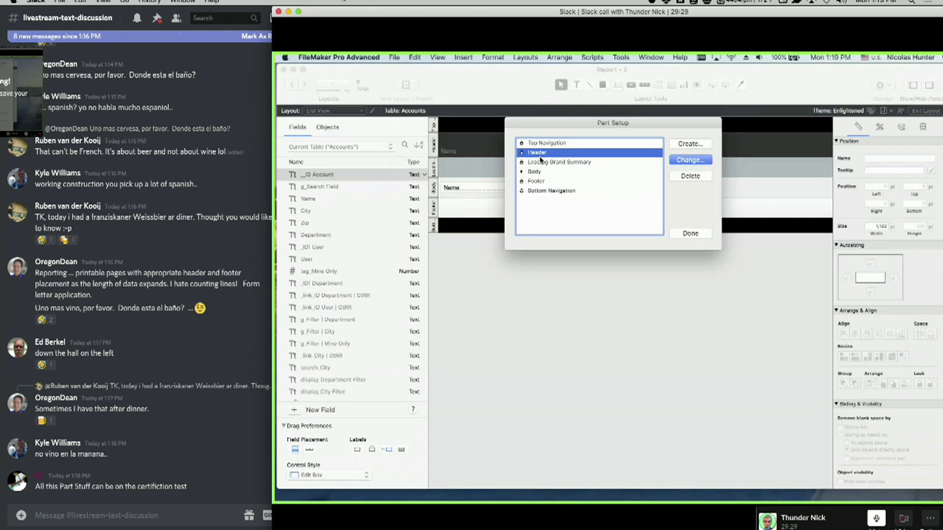
left_click(298, 12)
left_click(370, 106)
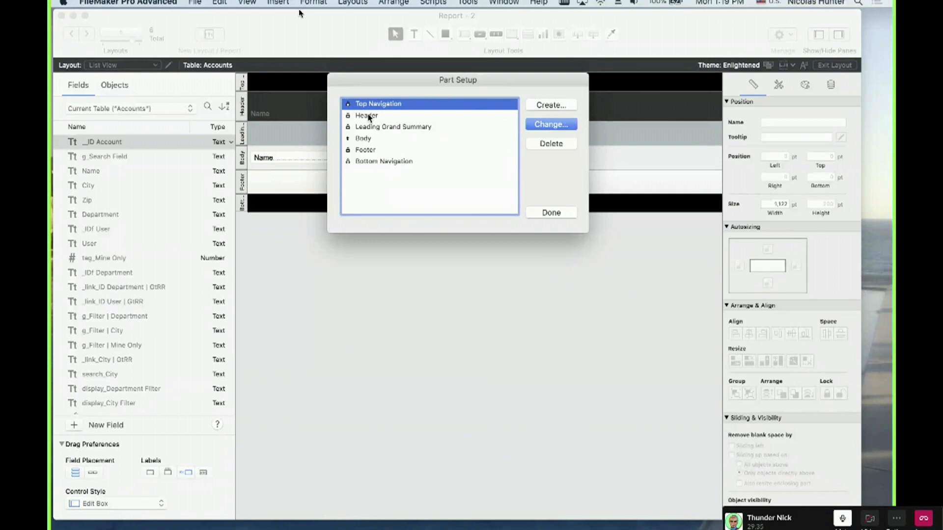
left_click(368, 116)
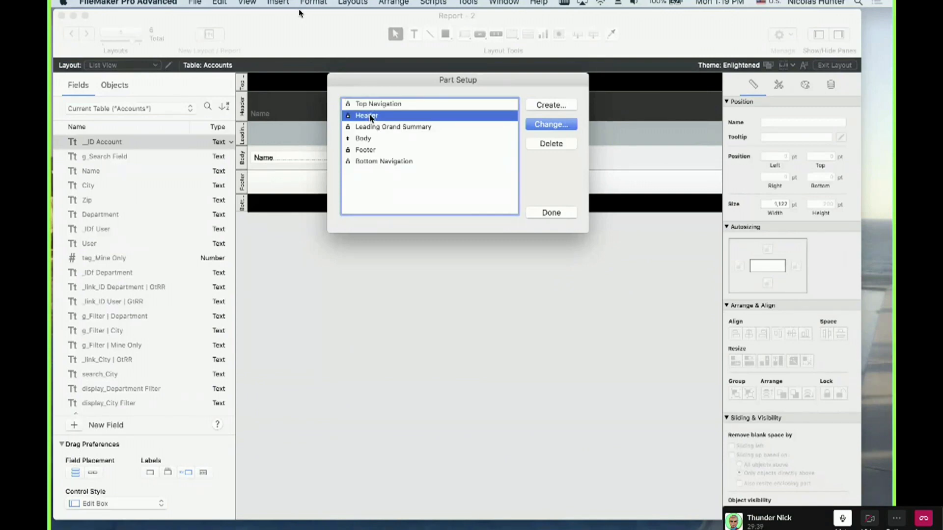
left_click(378, 127)
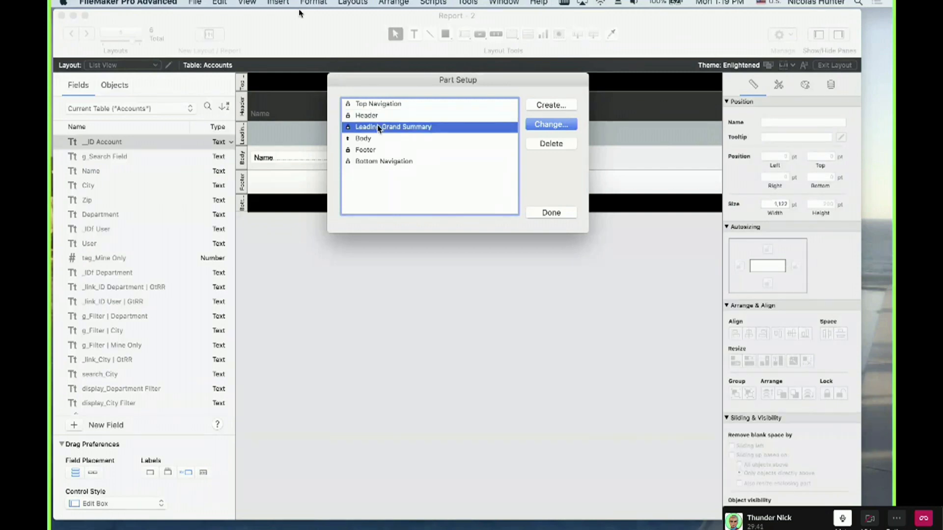
left_click(378, 116)
left_click(563, 104)
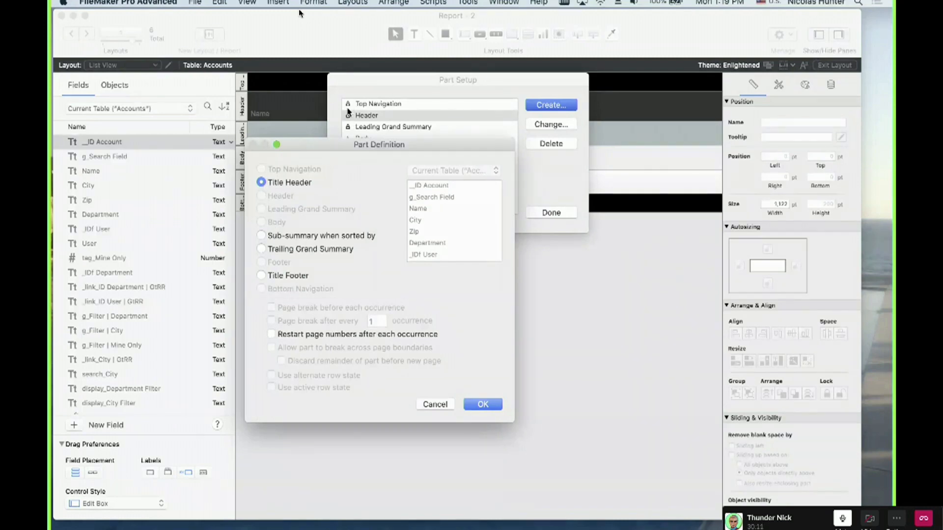
left_click_drag(349, 146, 361, 162)
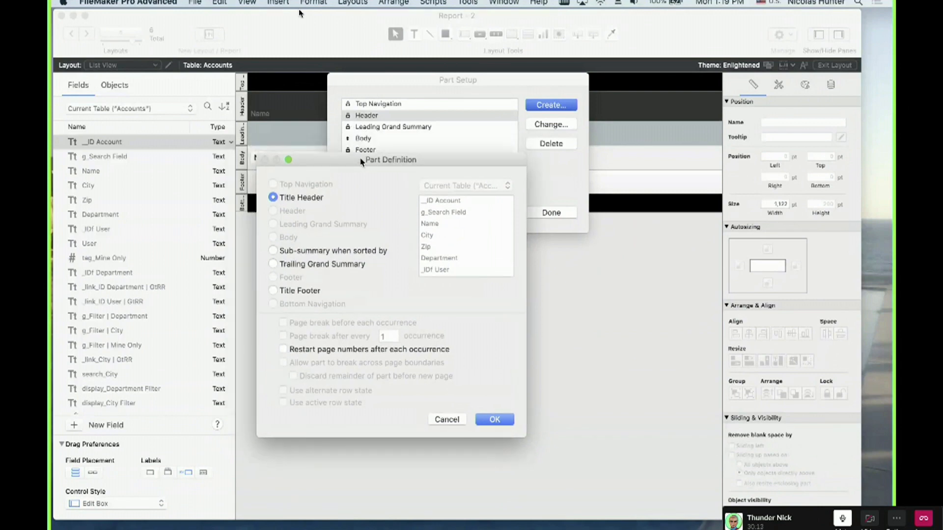
left_click(447, 419)
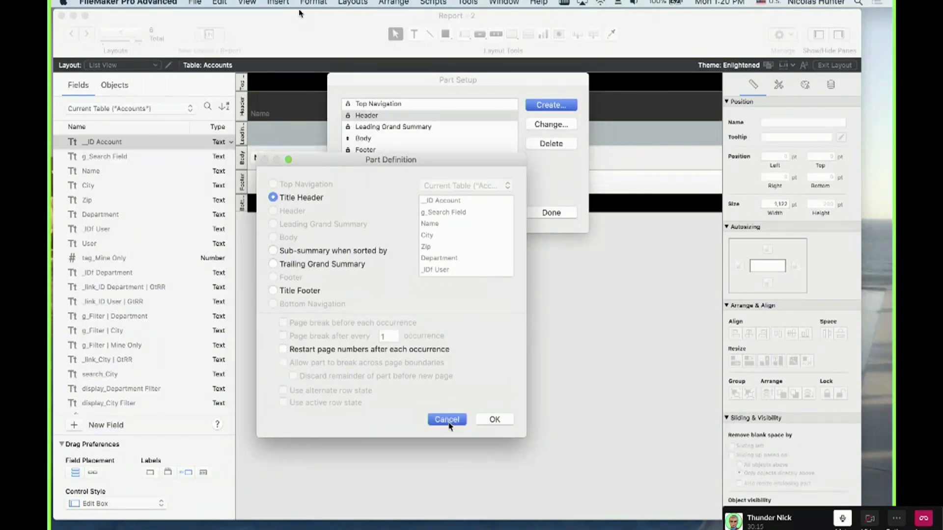
Delete the Leading Grand Summary part, add a Title Header part, and close the part setup.
left_click(392, 129)
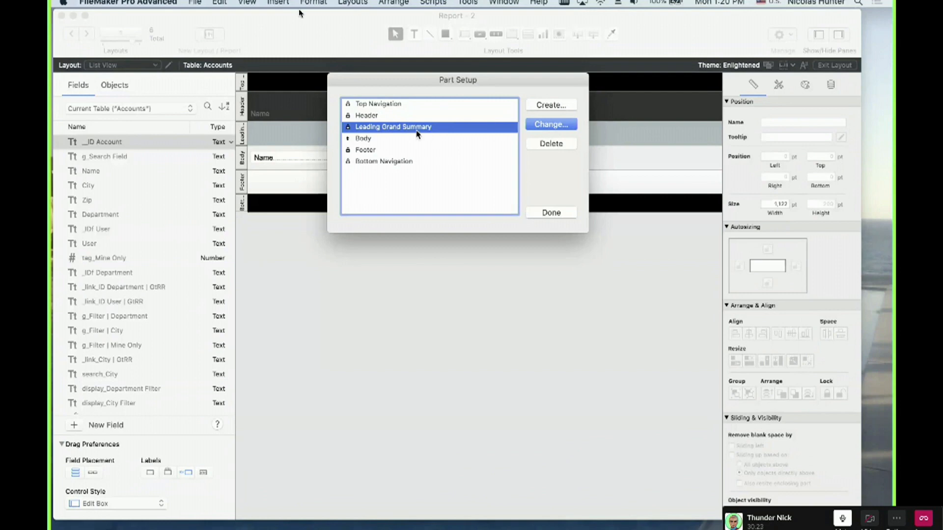
left_click(548, 143)
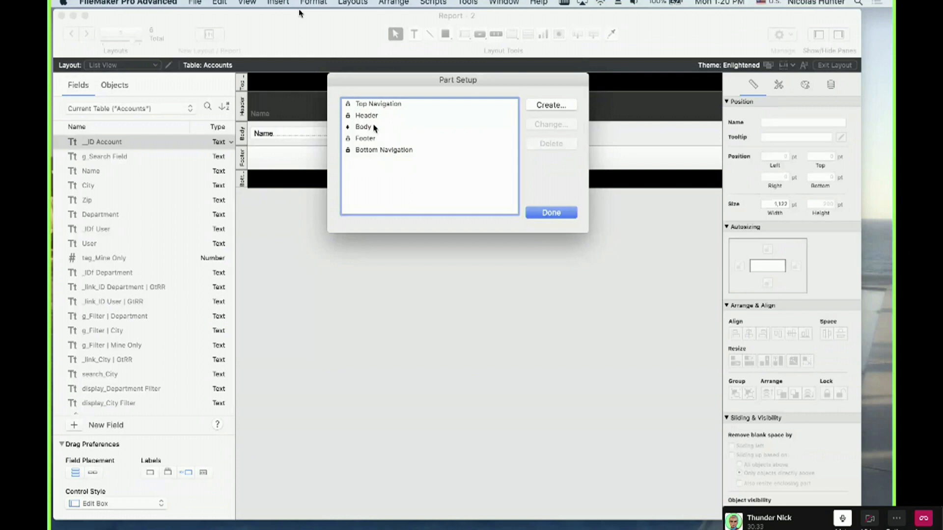
left_click(550, 105)
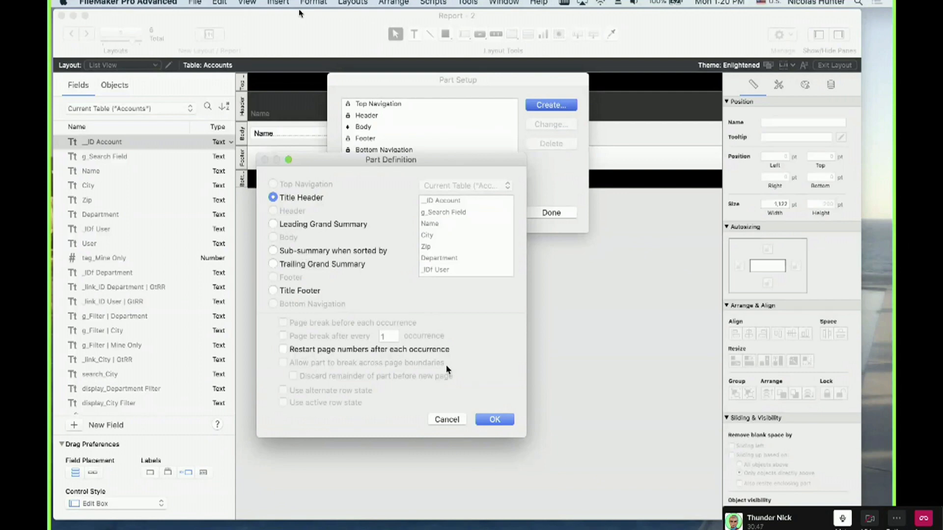
left_click(508, 420)
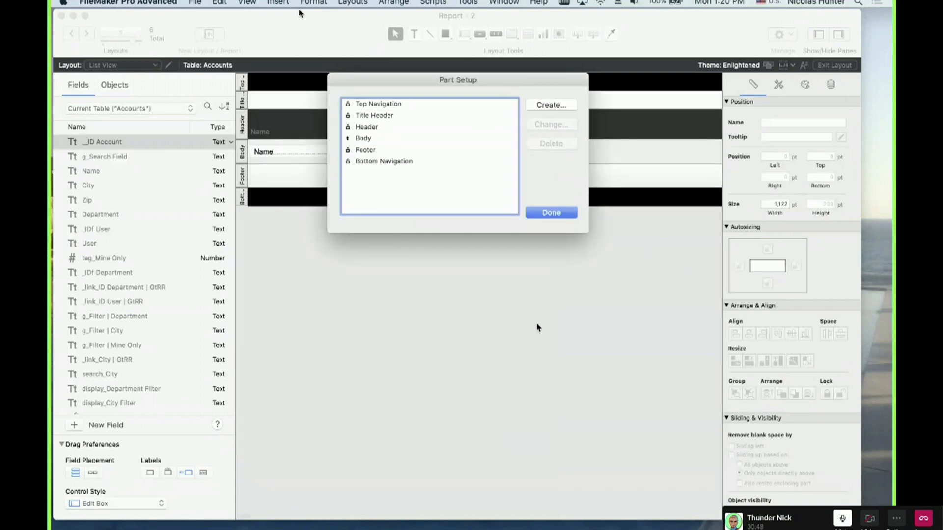
left_click(551, 214)
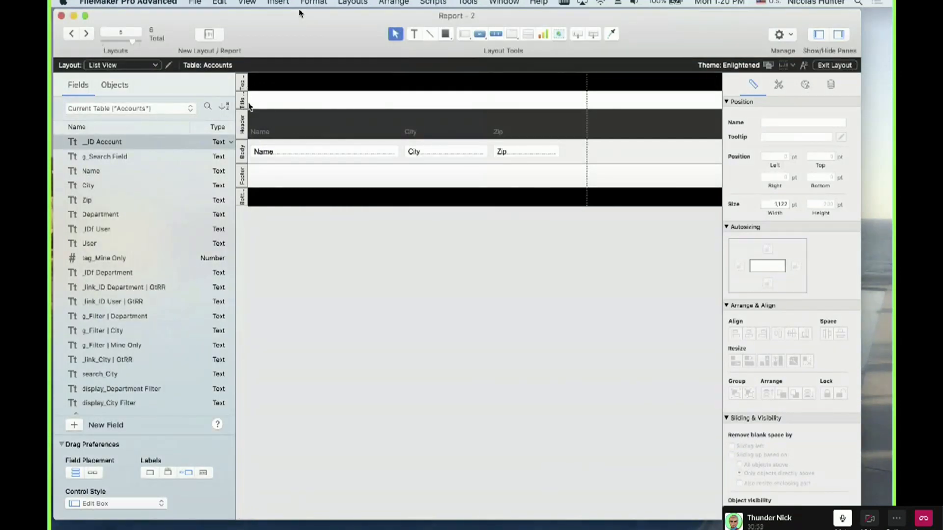
Select the Body part, and view the Accounts list in Browse mode, selecting several records to see how the Body repeats.
left_click(242, 155)
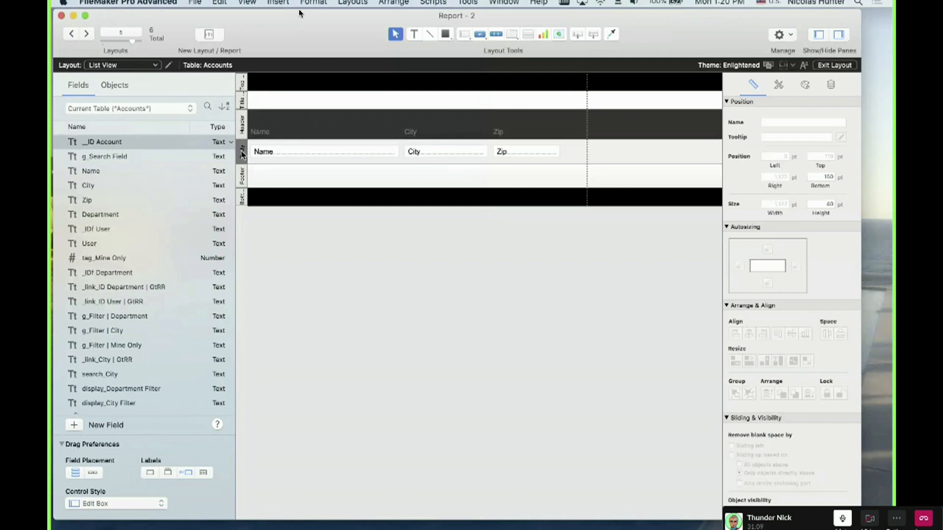
key("super+b")
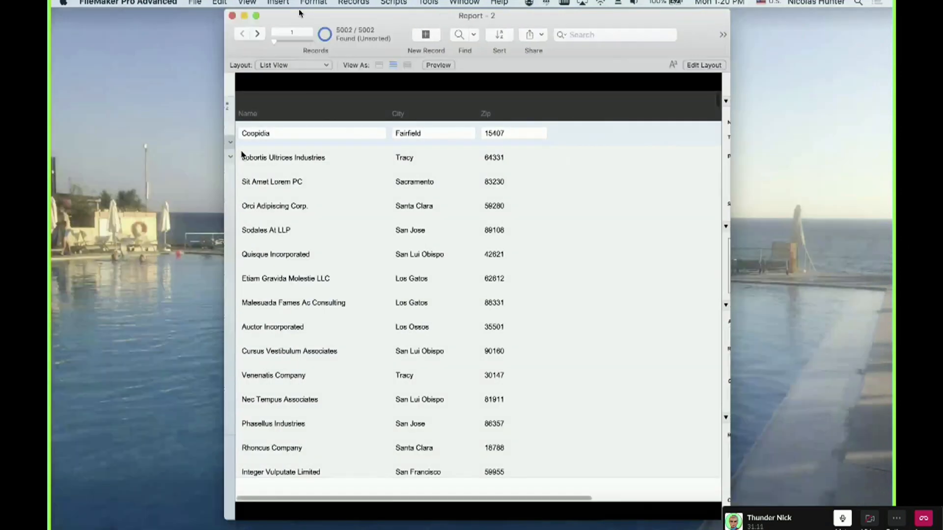
scroll(305, 249, "down", 10)
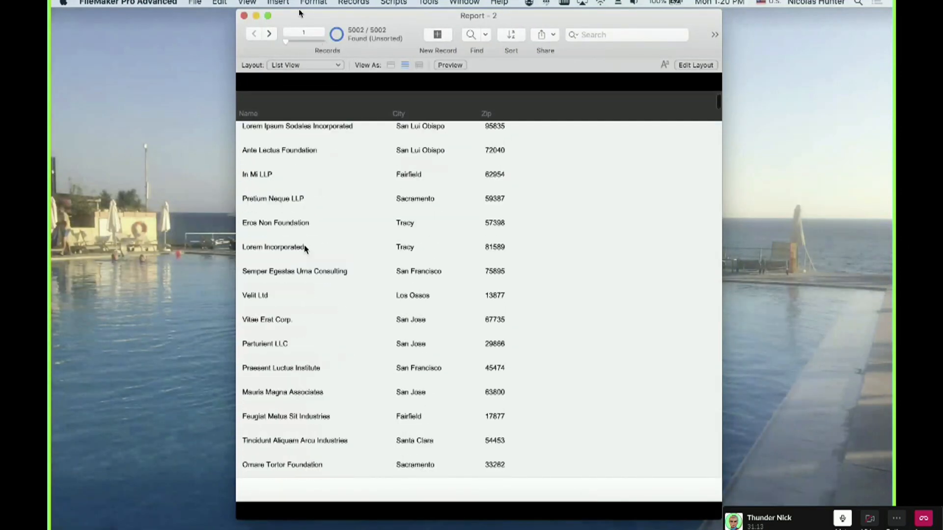
scroll(305, 250, "up", 10)
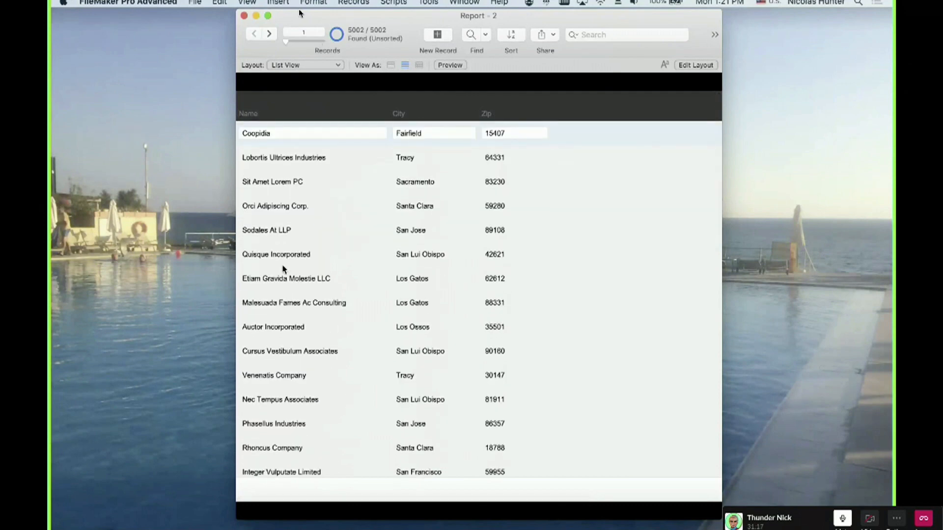
scroll(285, 326, "down", 4)
left_click(293, 275)
left_click(294, 298)
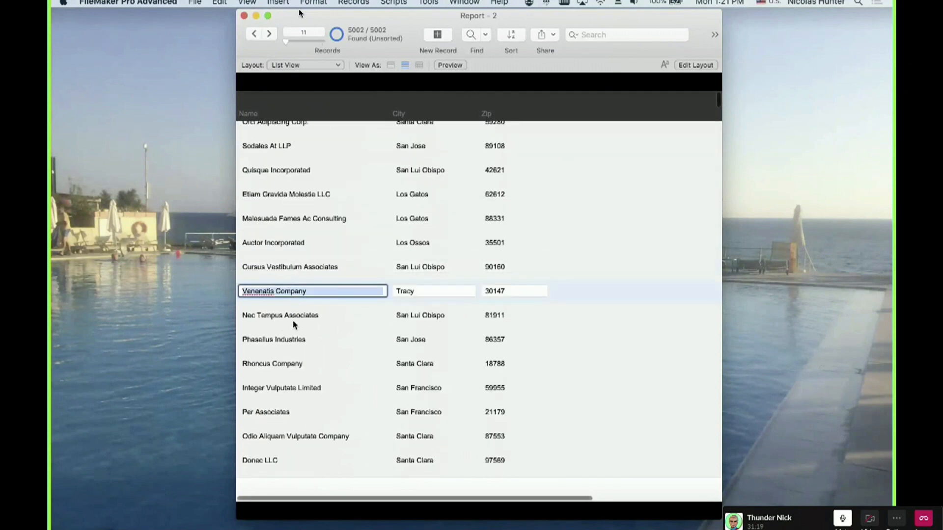
left_click(293, 323)
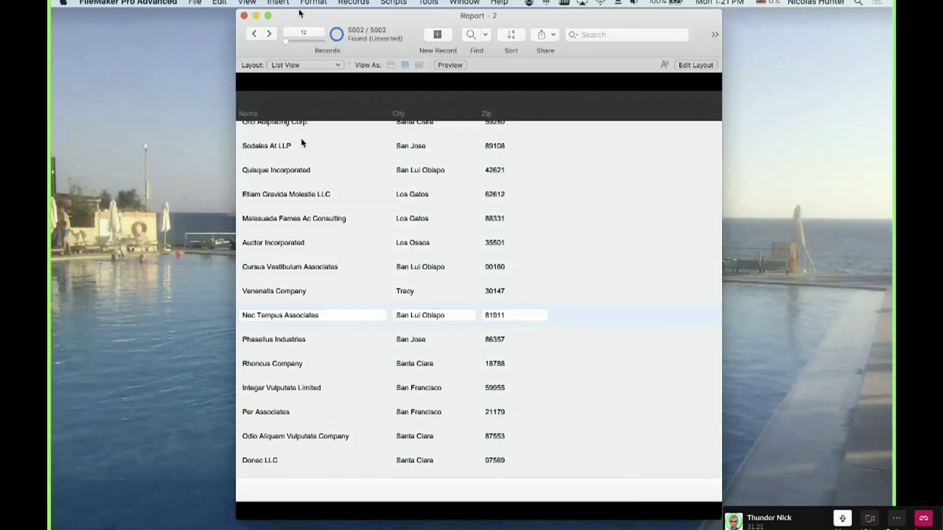
Move the Name field from the Body into the Header at about 12 pt left and 69 pt top, and return to Browse mode.
key("super+l")
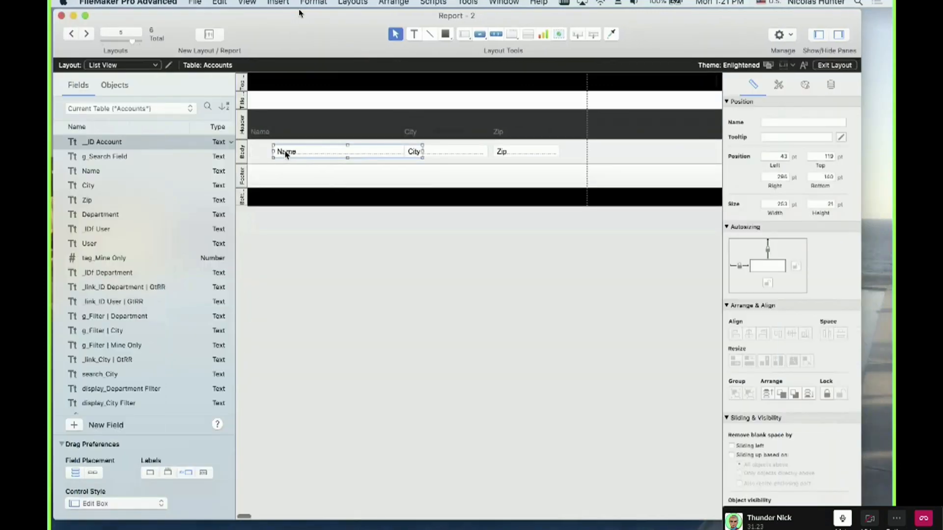
left_click_drag(286, 154, 285, 123)
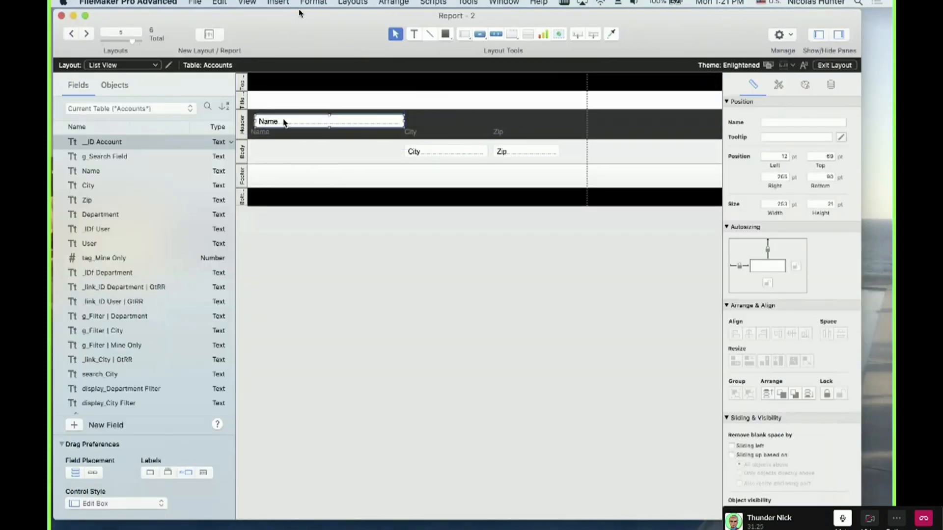
key("super+b")
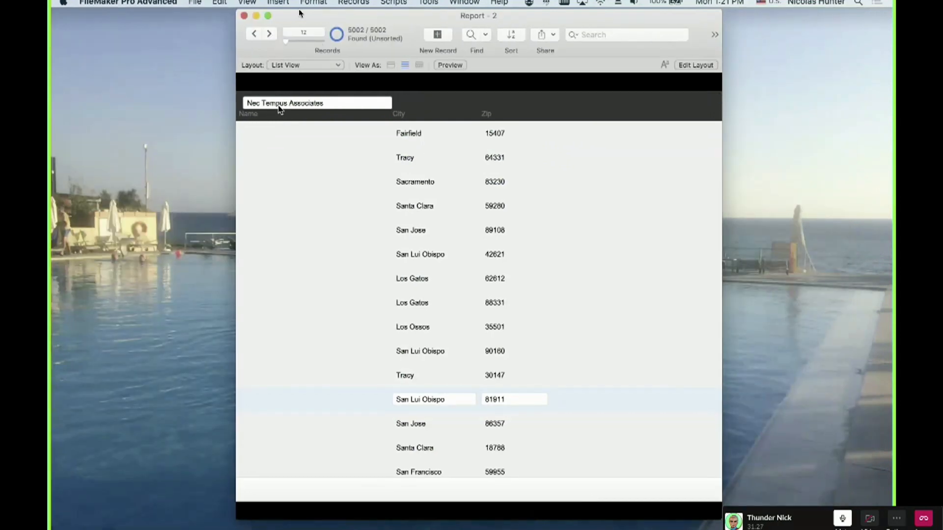
Select several records in the list to examine how the Name field in the Header responds to the active record.
scroll(295, 226, "down", 5)
left_click(338, 236)
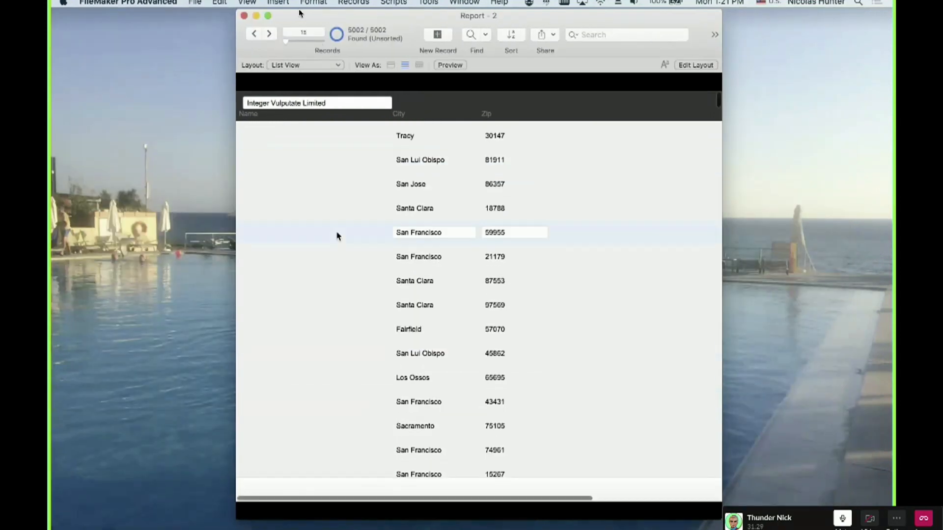
left_click(327, 261)
left_click(324, 278)
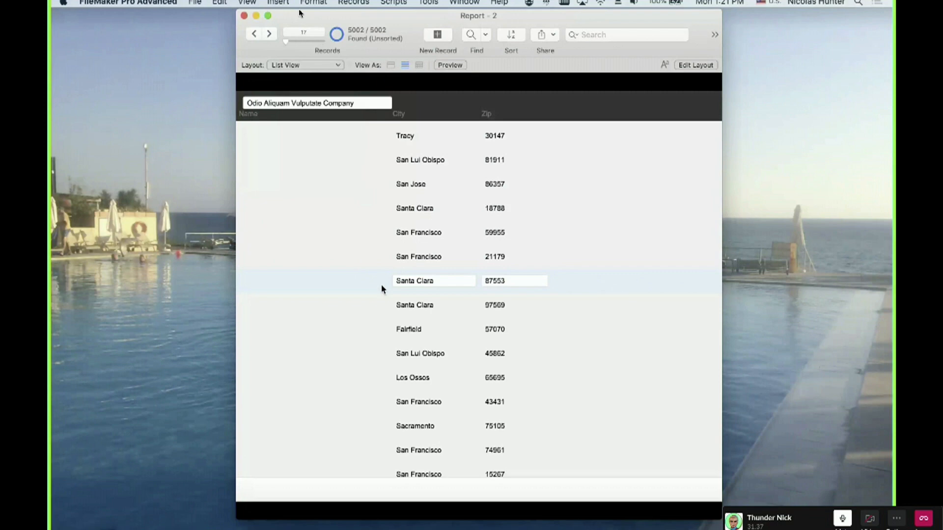
Put the Name field back from the Header into the Body of the List View layout, and return to Browse mode.
scroll(331, 246, "down", 3)
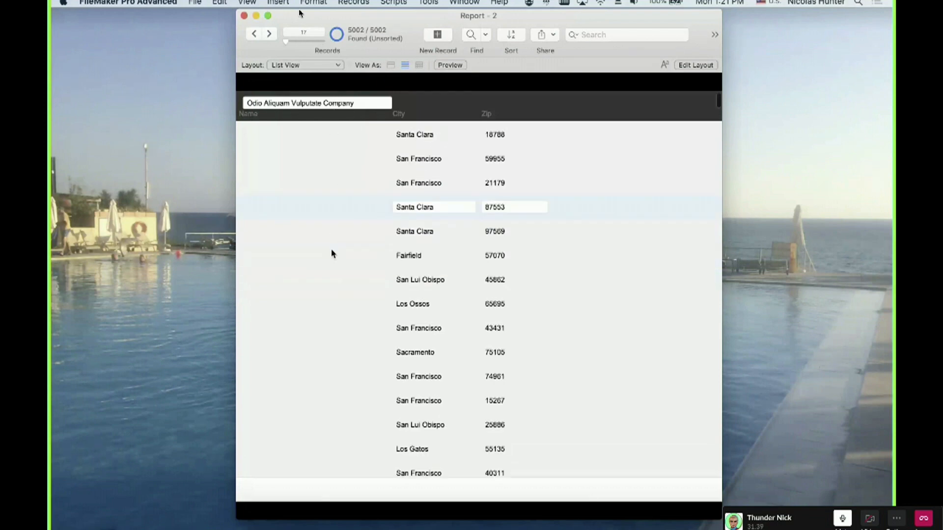
key("super+u")
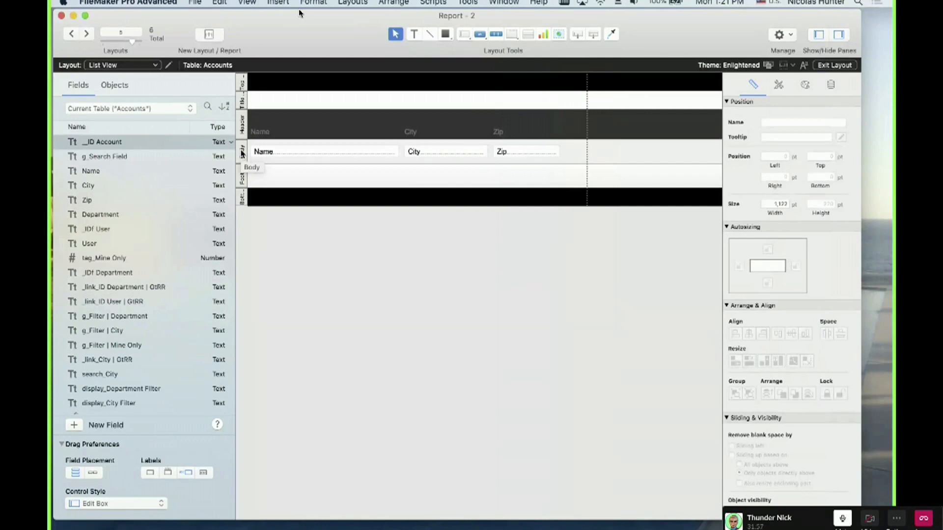
key("super+b")
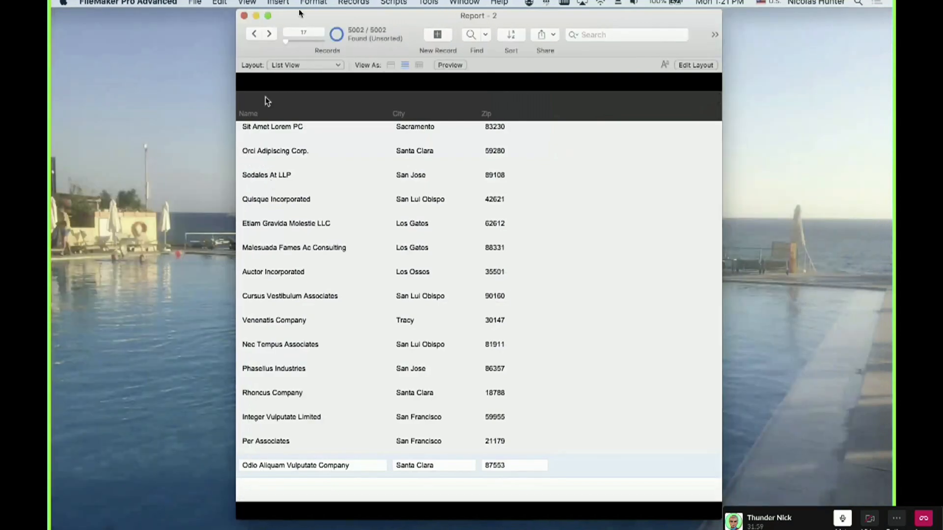
Go to the Form View layout and page forward through several records to see how its Body shows one record.
left_click(278, 64)
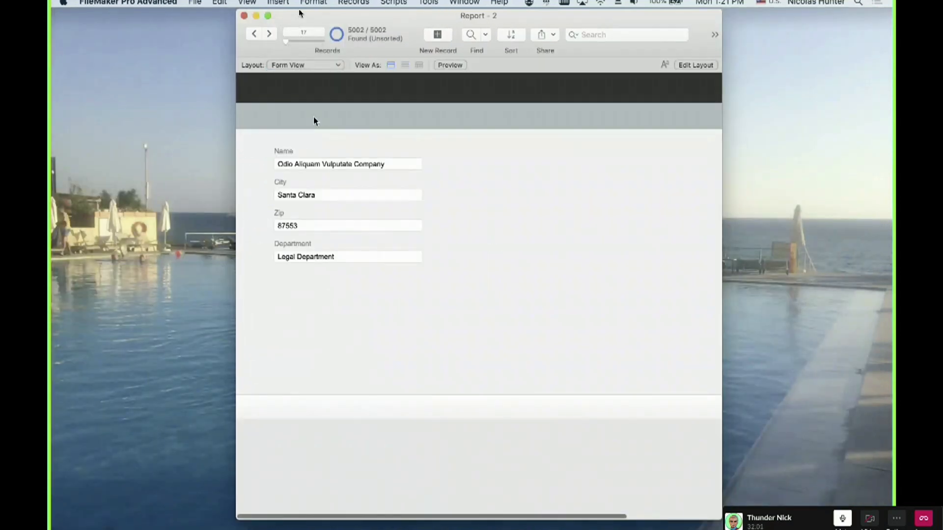
left_click(269, 35)
left_click(269, 35)
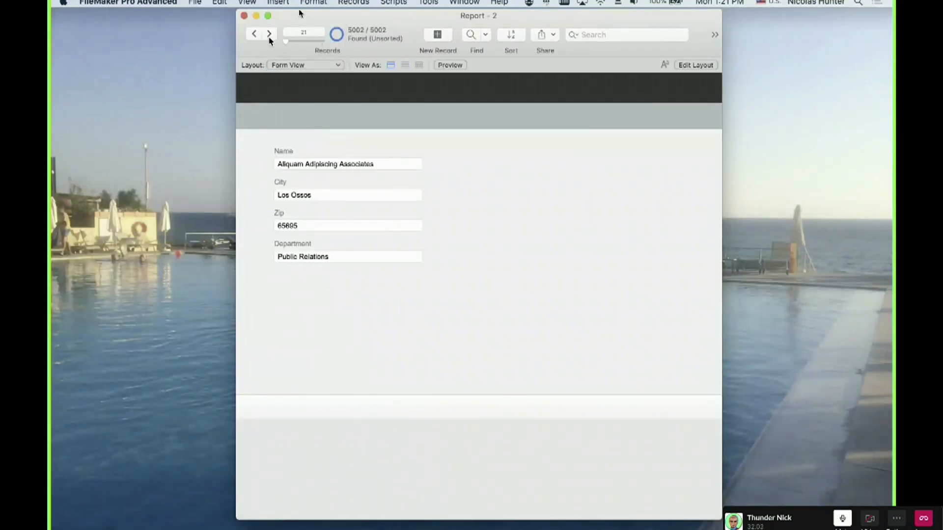
left_click(269, 34)
Return to the List View layout and select several records to examine the repeated Body and active-row highlight.
left_click(305, 65)
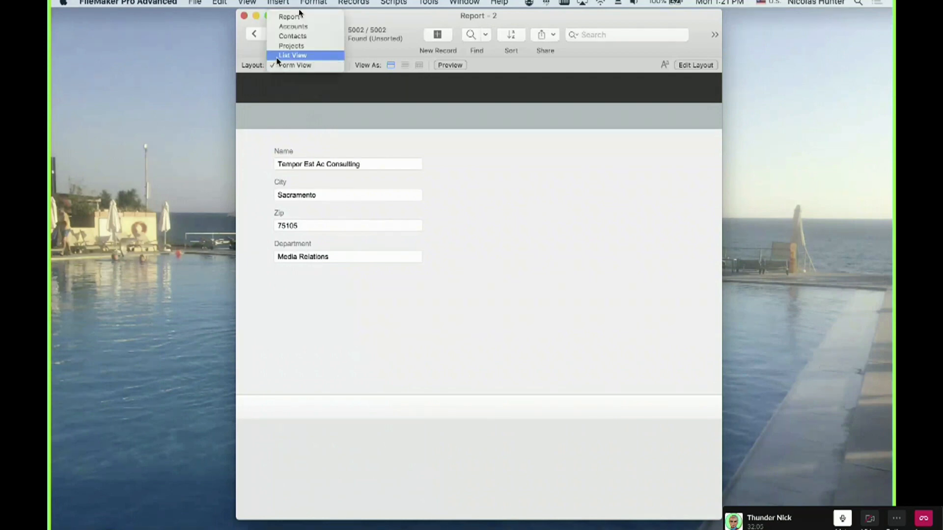
left_click(297, 56)
scroll(307, 220, "down", 5)
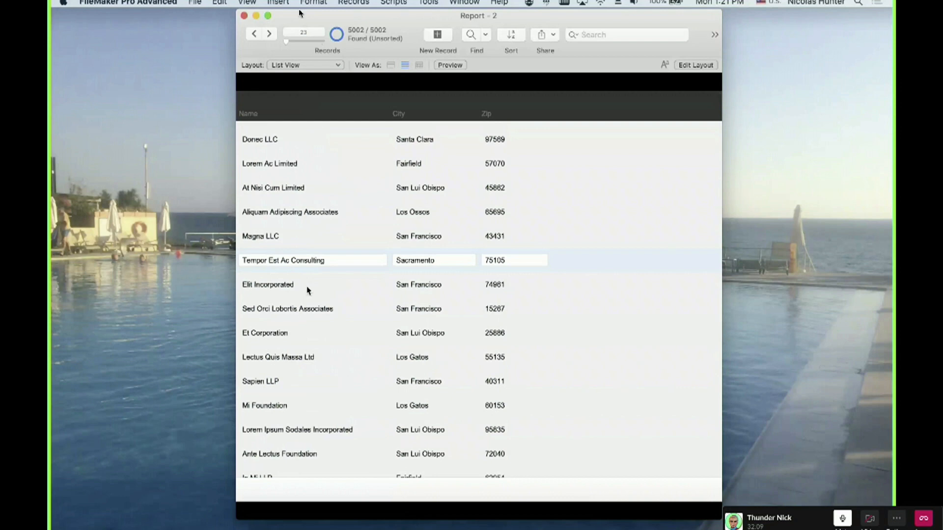
left_click(391, 280)
left_click(385, 311)
left_click(386, 333)
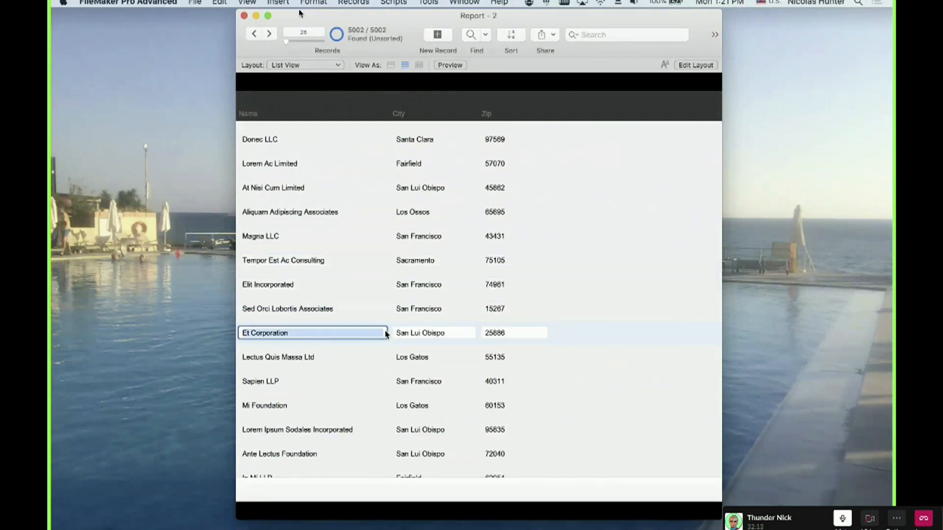
left_click(388, 312)
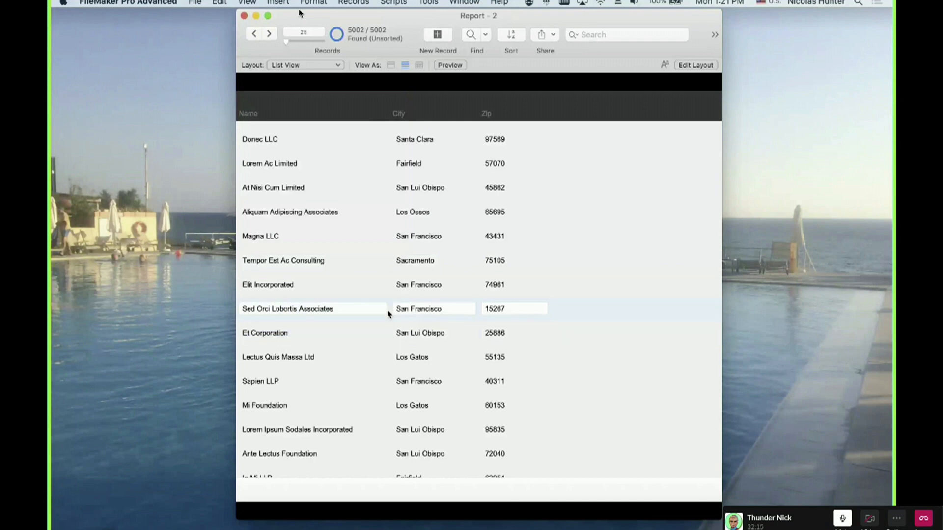
left_click(389, 285)
left_click(389, 262)
left_click(387, 236)
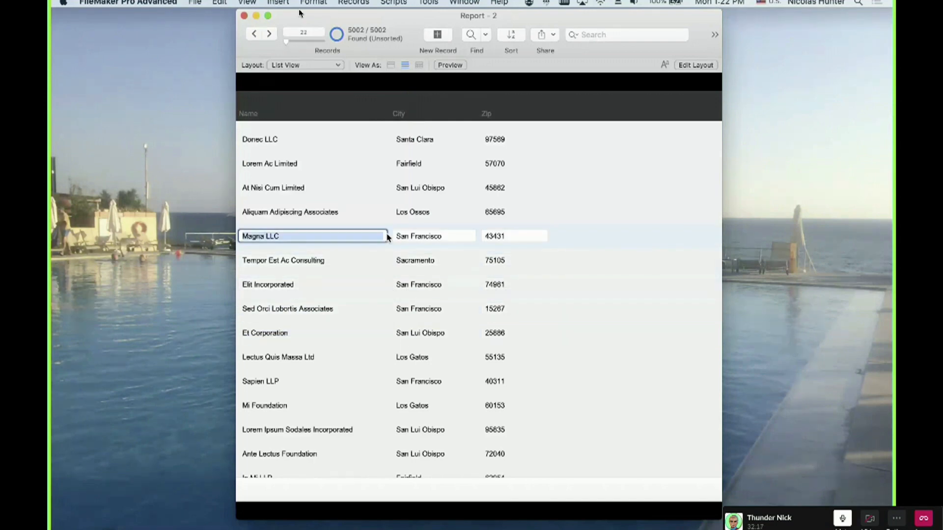
Step forward and backward through the records in the list to see how the active row moves.
left_click(269, 34)
left_click(269, 34)
left_click(269, 34)
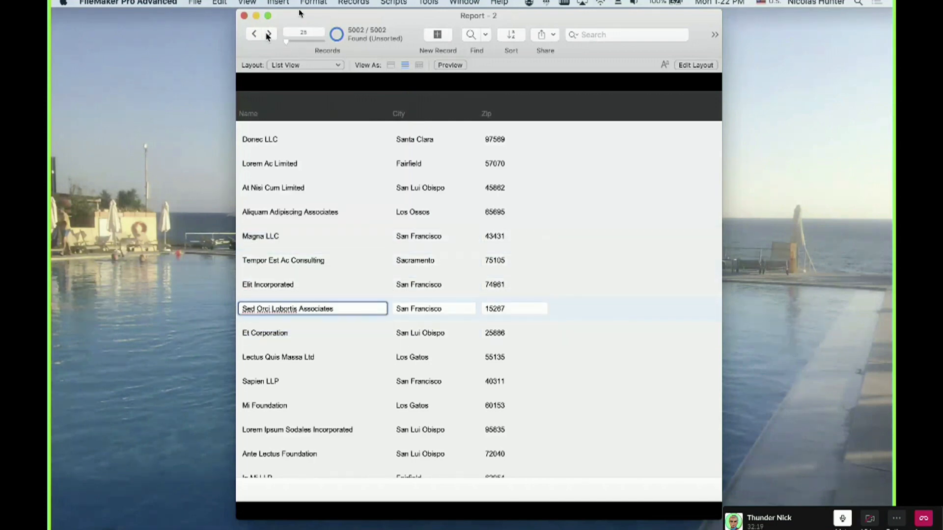
left_click(253, 33)
left_click(265, 34)
left_click(255, 34)
left_click(268, 34)
left_click(268, 34)
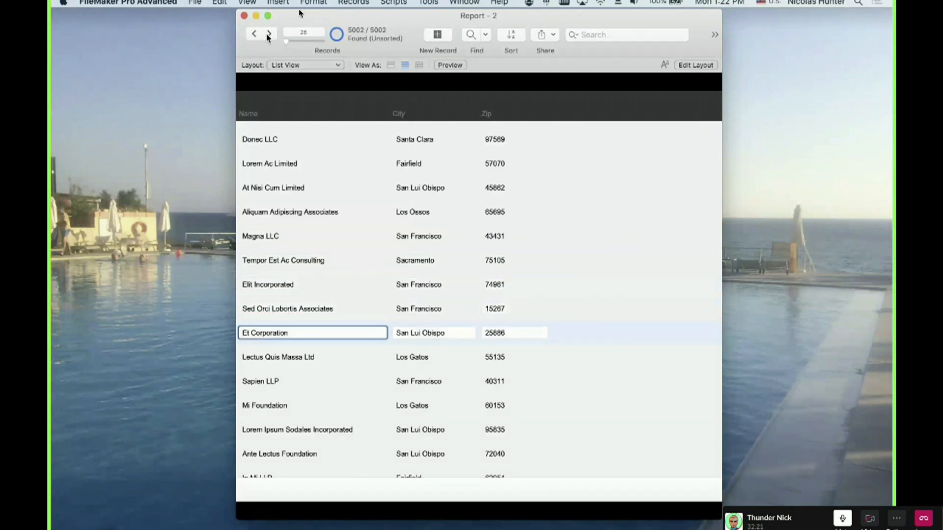
left_click(248, 35)
left_click(249, 35)
left_click(251, 35)
left_click(256, 37)
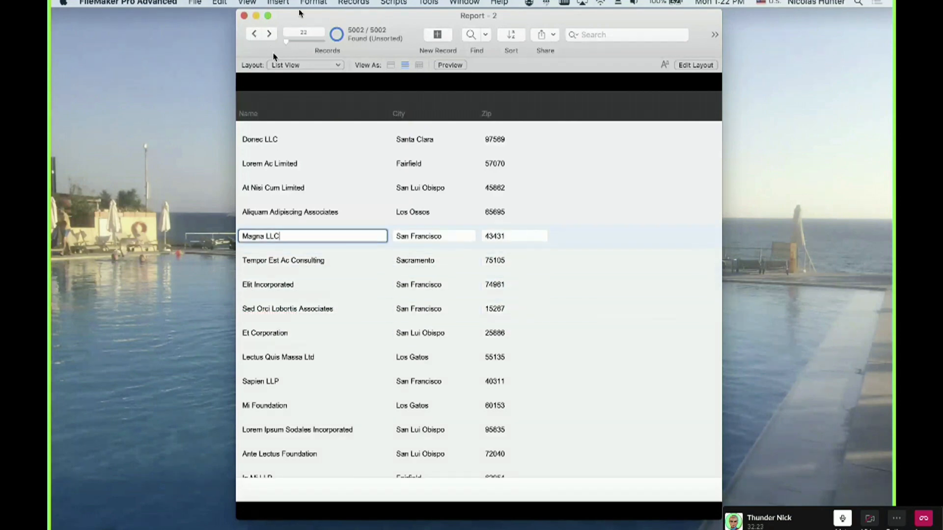
Show the Form View layout and page forward and back between records to compare it with the list.
left_click(295, 64)
left_click(276, 55)
left_click(270, 36)
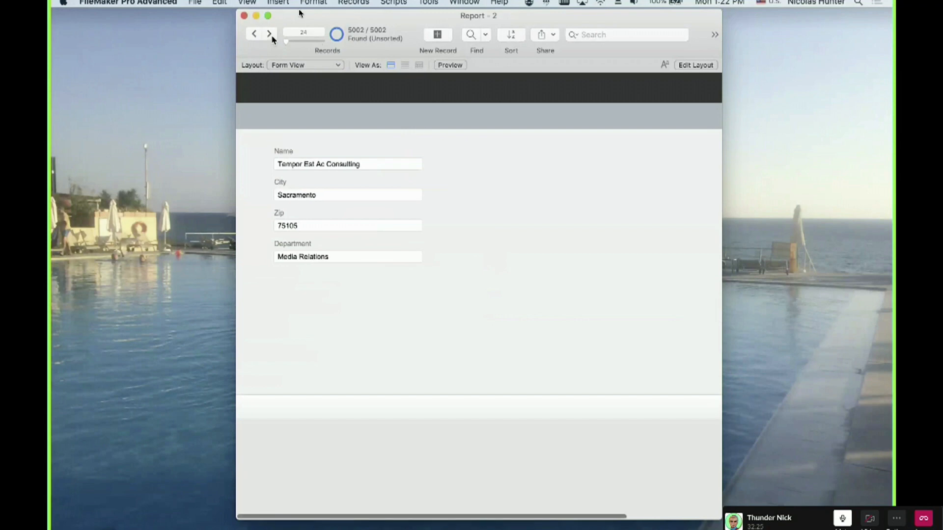
left_click(270, 36)
left_click(259, 35)
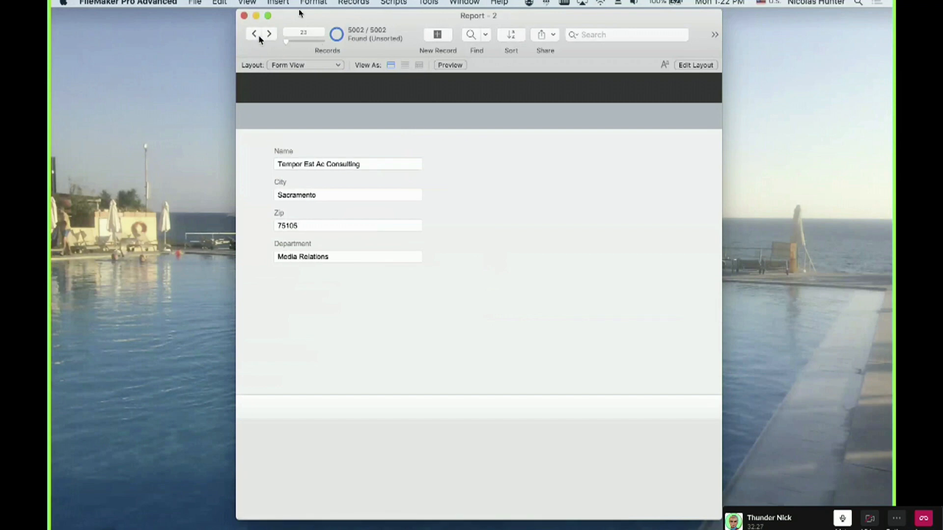
Look at the current record in the List View layout, and go back to the Form View layout.
left_click(295, 65)
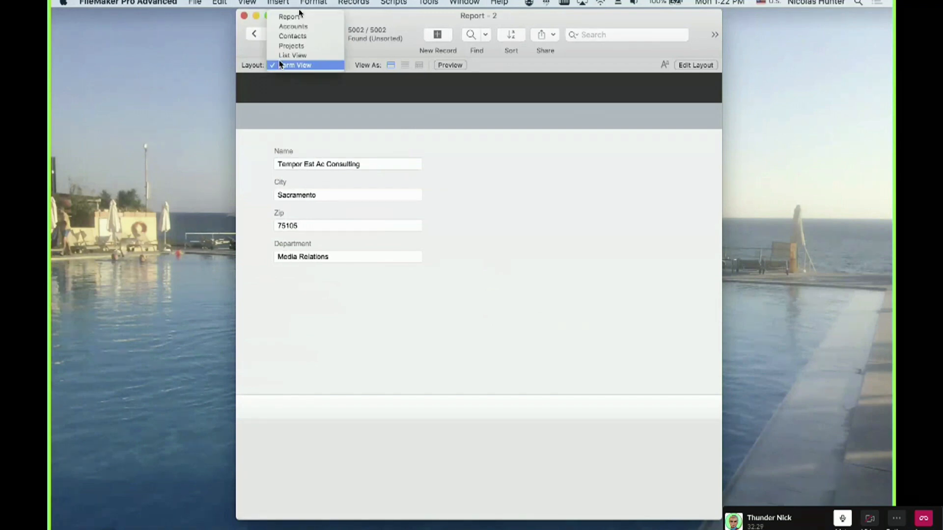
left_click(282, 55)
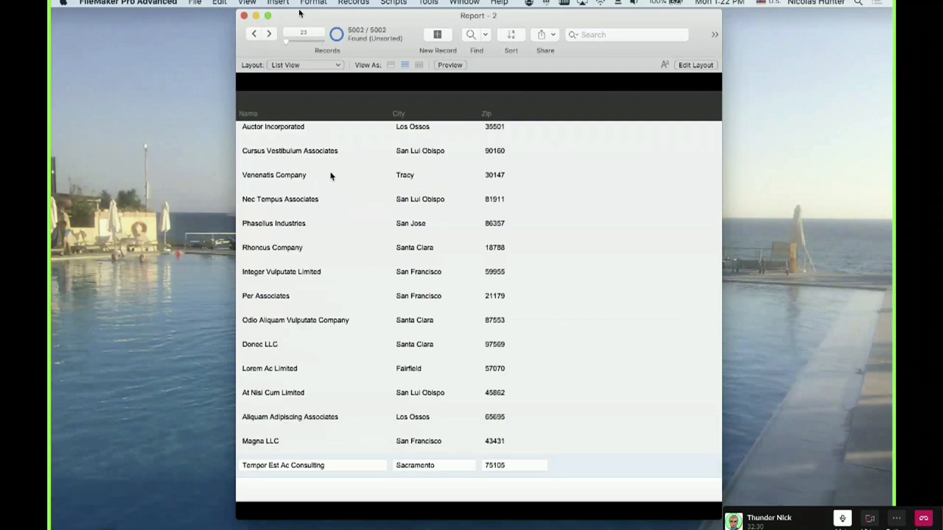
left_click(296, 66)
left_click(297, 74)
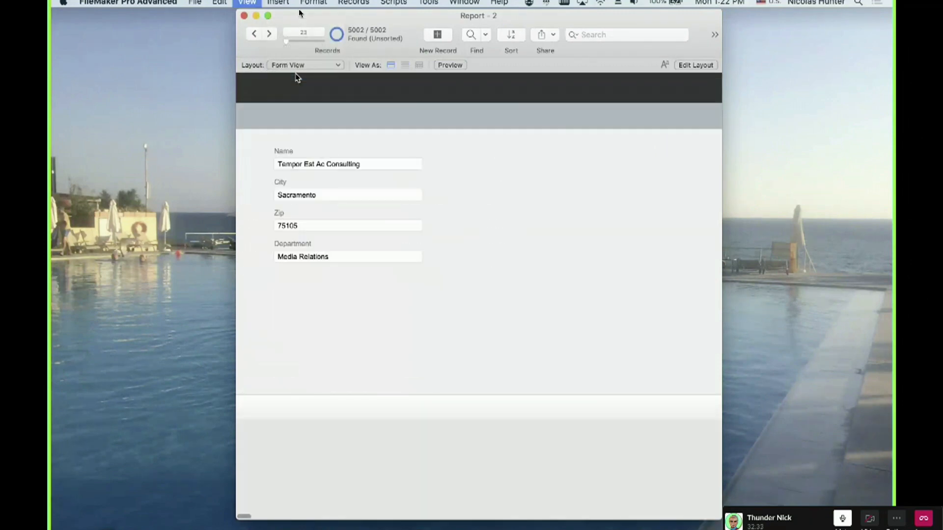
Enable List View as an available view for the Form View layout, and return to Browse mode.
key("super+l")
left_click(168, 64)
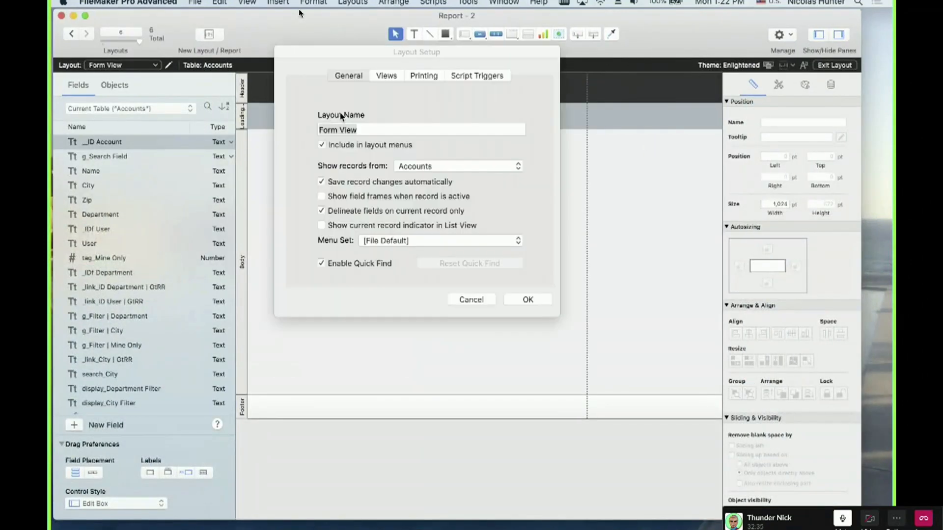
left_click(387, 76)
left_click(393, 178)
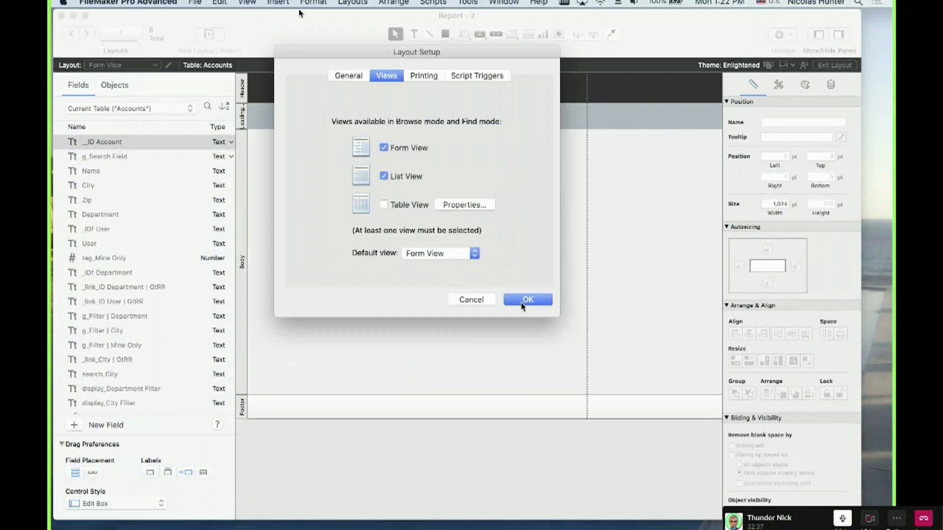
left_click(522, 305)
key("super+b")
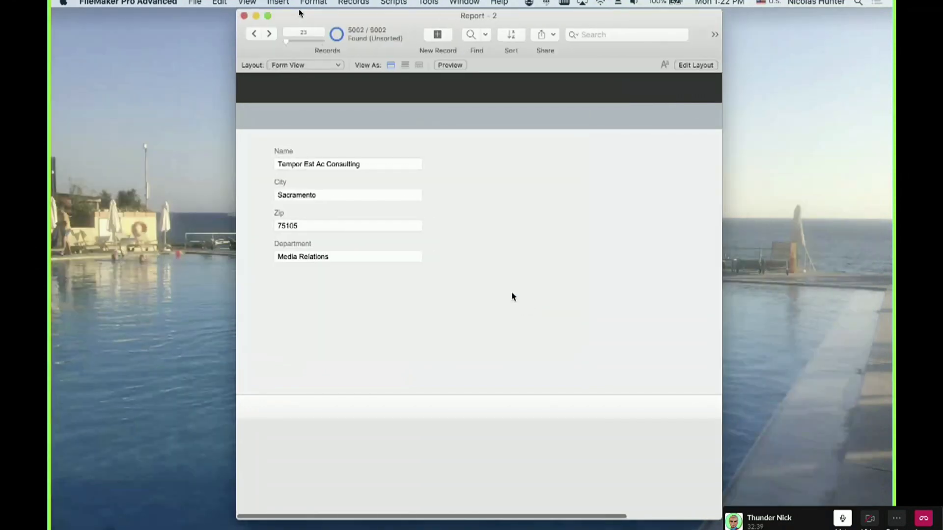
Display the Form View layout as a list and examine how its tall Body repeats for each record.
left_click(247, 3)
left_click(268, 98)
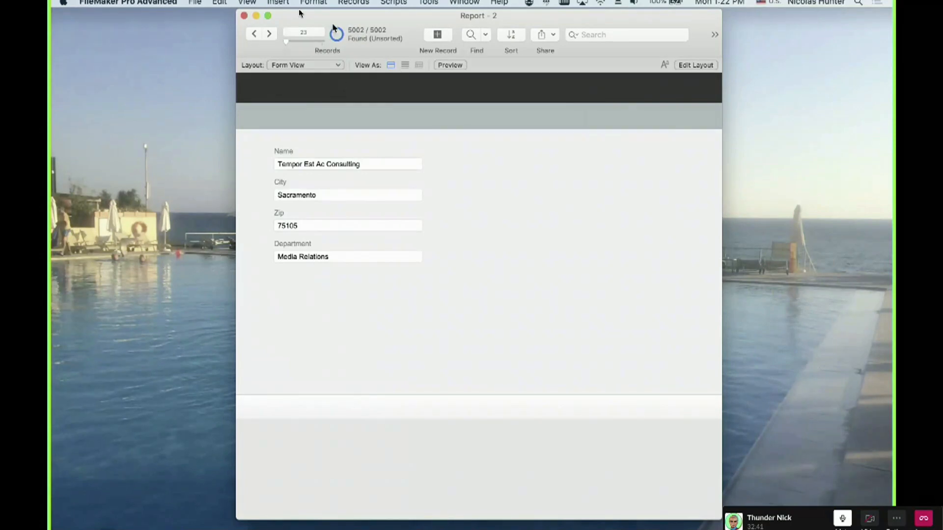
left_click(220, 3)
left_click(214, 3)
left_click(275, 3)
mouse_move(249, 2)
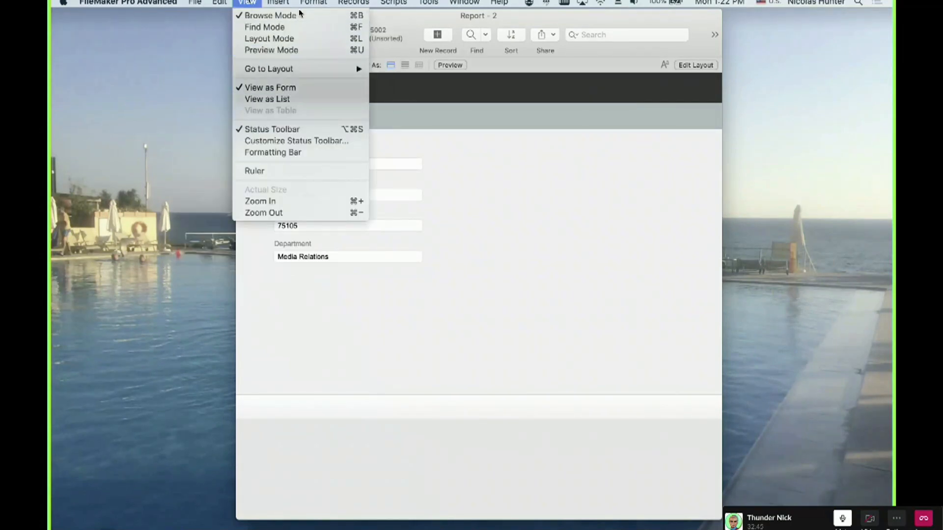
left_click(249, 2)
left_click(248, 2)
left_click(250, 100)
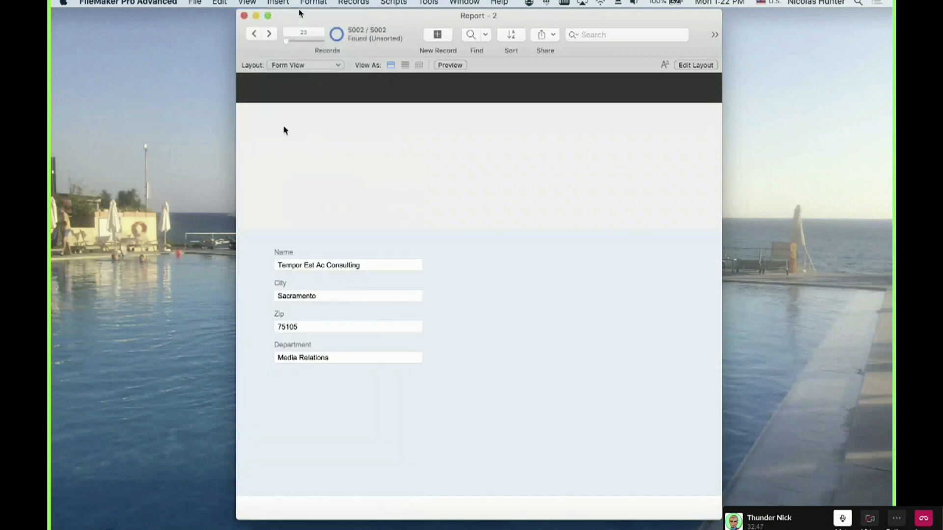
scroll(387, 254, "down", 15)
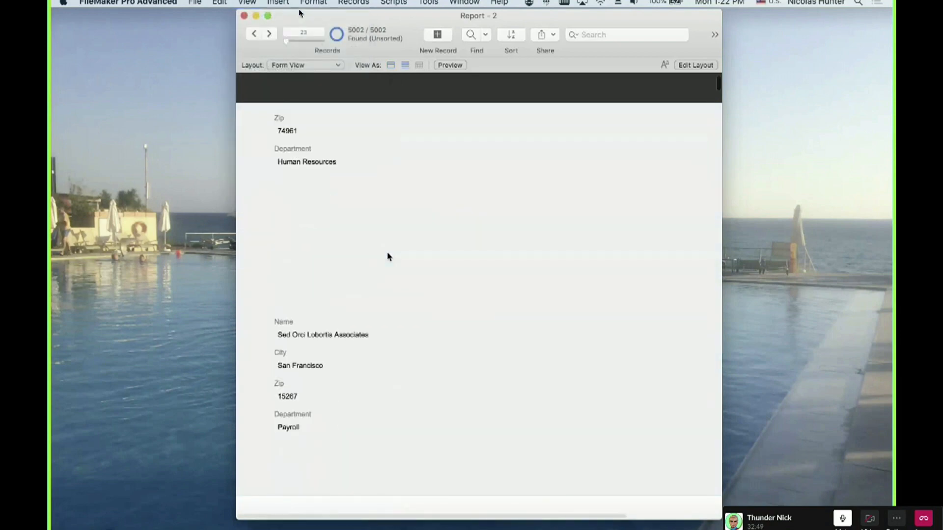
scroll(388, 255, "down", 15)
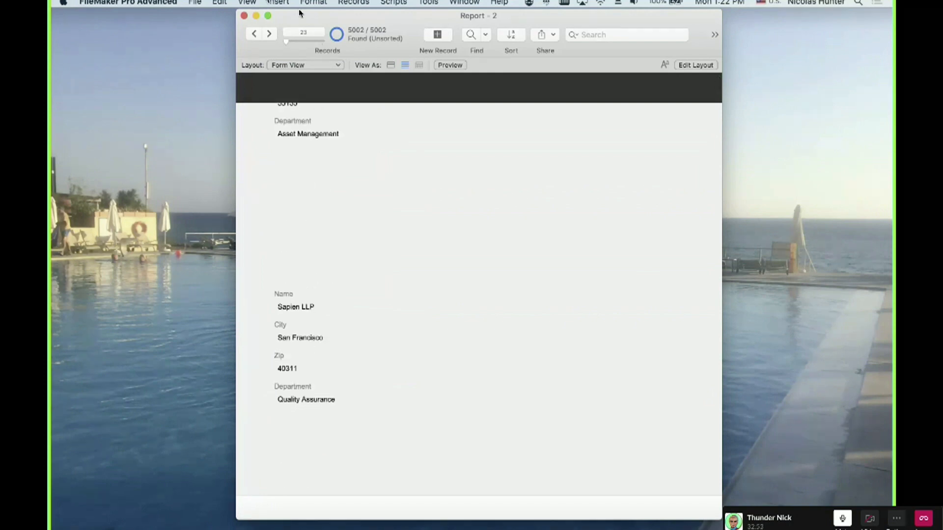
Set the Form View layout back to being viewed as a form.
left_click(247, 2)
left_click(265, 98)
left_click(247, 2)
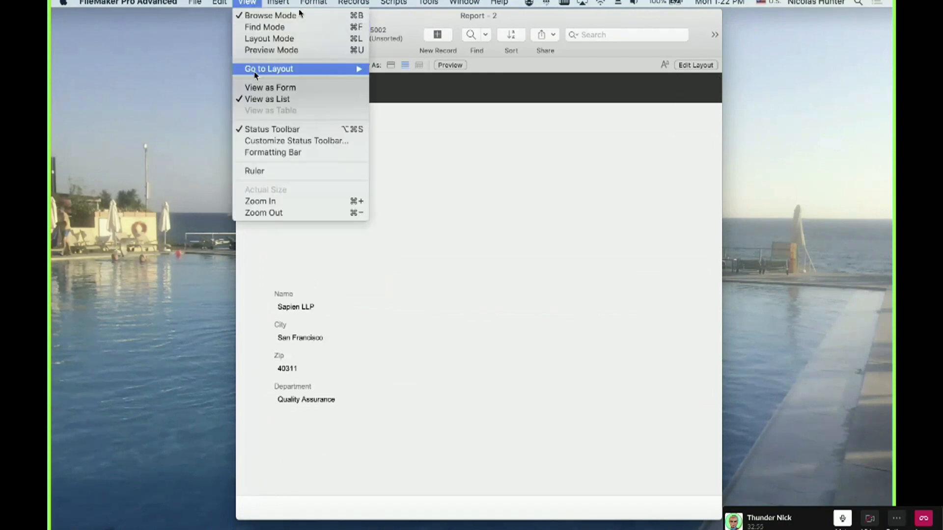
left_click(254, 87)
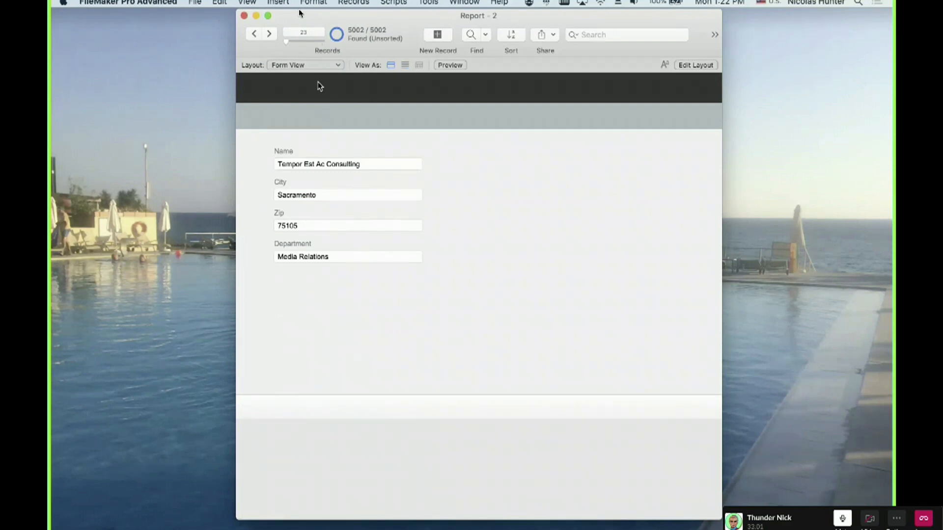
Go to the List View layout and select the Rhoncus Company record.
left_click(309, 65)
left_click(309, 56)
left_click(349, 252)
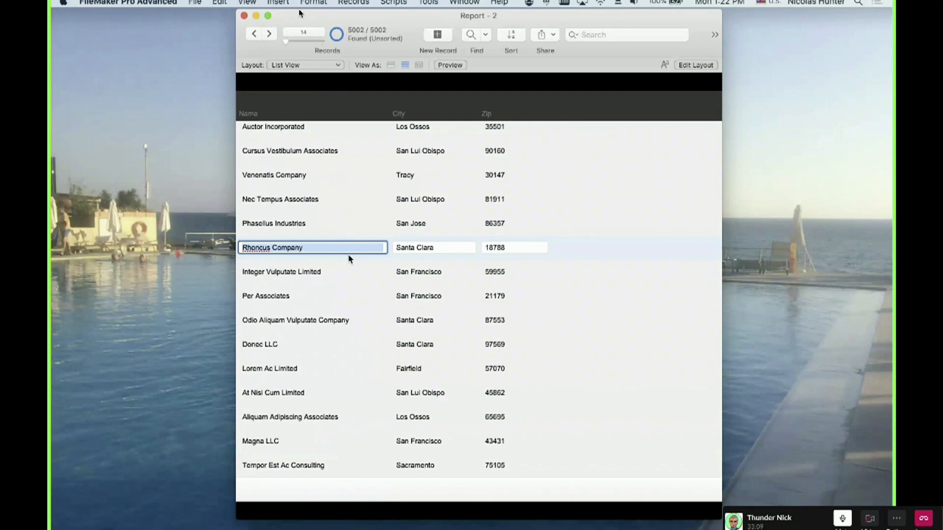
In Layout mode, try to enlarge the List View layout's Body downward, undo that, and select the Body part.
key("super+l")
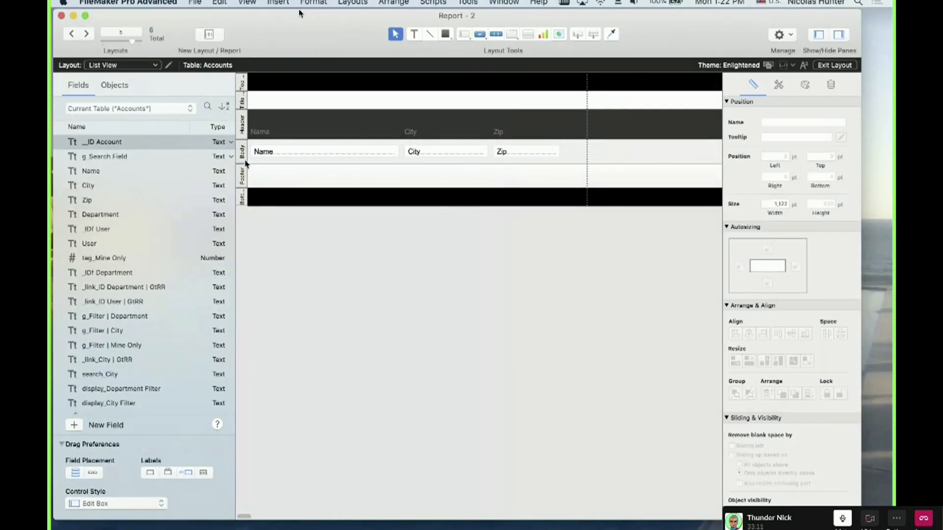
left_click(245, 160)
left_click_drag(262, 163, 276, 332)
key("super+z")
left_click(242, 156)
Open a new window of the file and switch it to the Form View layout.
left_click(468, 3)
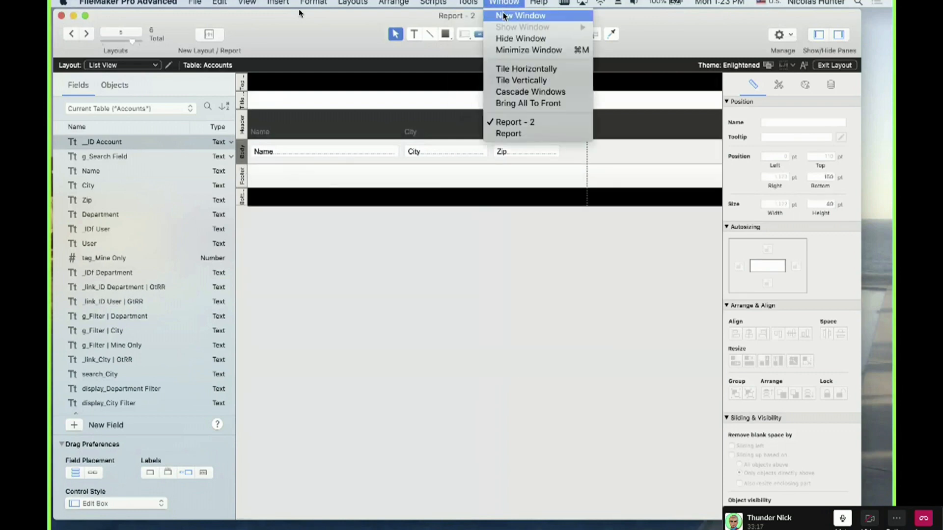
left_click(503, 16)
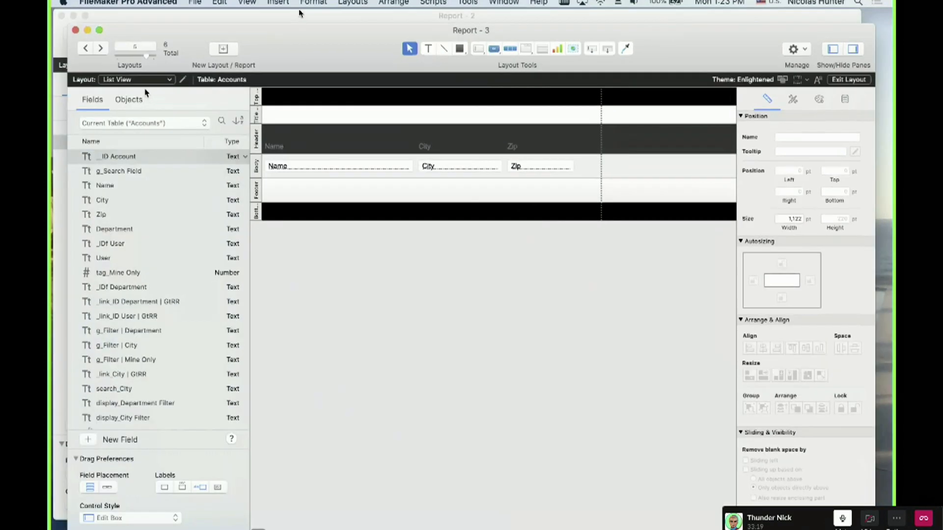
left_click(129, 79)
left_click(143, 89)
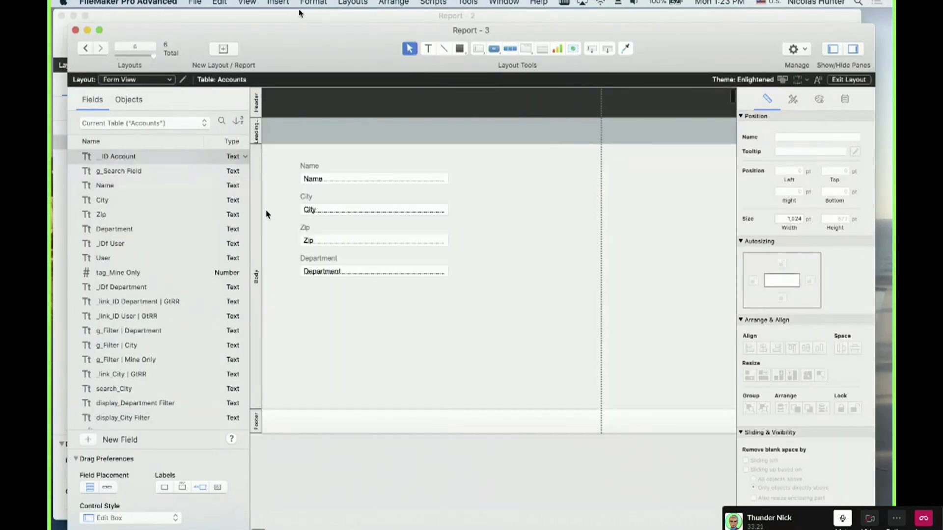
Select the Body part of the Form View layout, and move its window aside to compare both layouts.
left_click(261, 214)
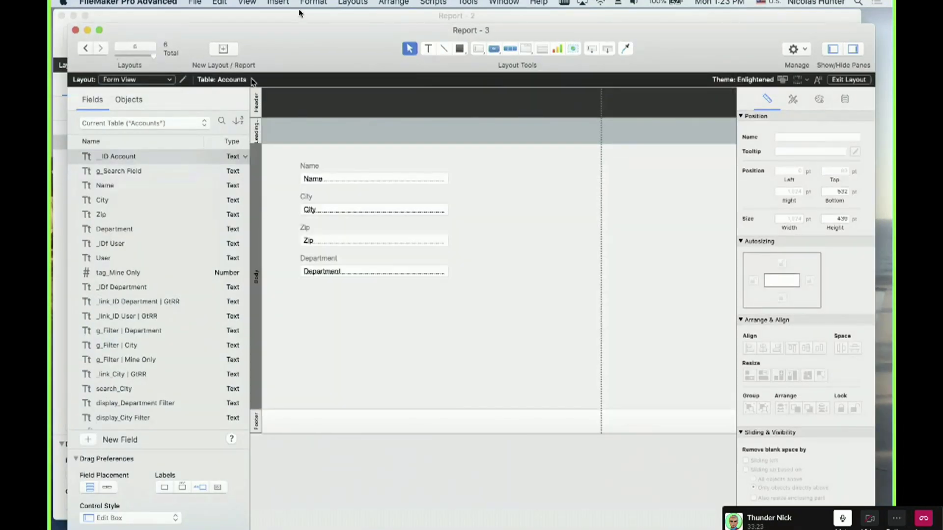
left_click_drag(254, 38, 511, 41)
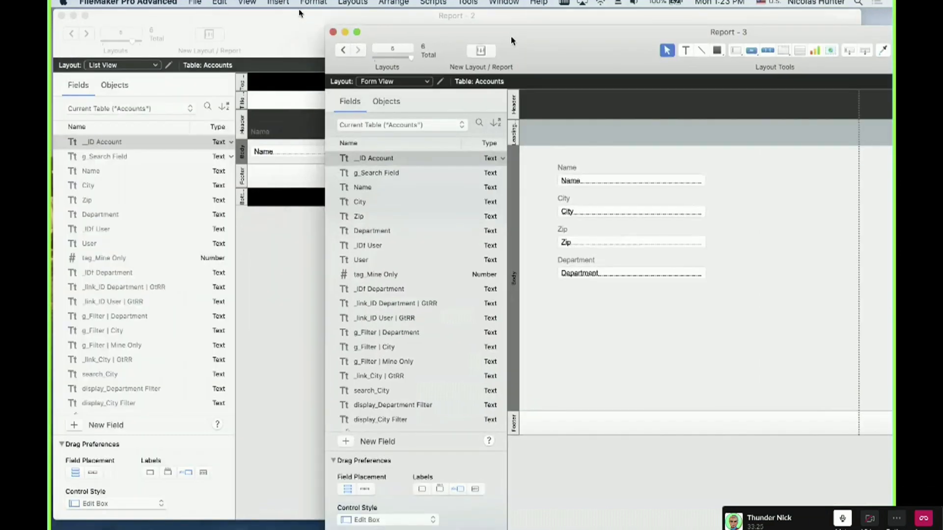
Show the List View window in Browse mode and scroll through its records.
left_click_drag(558, 409, 548, 312)
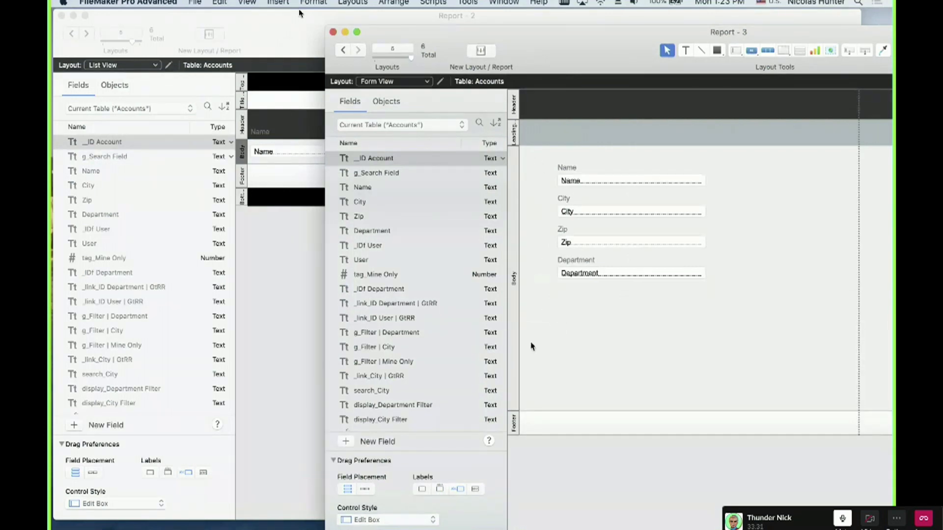
left_click(249, 158)
key("super+b")
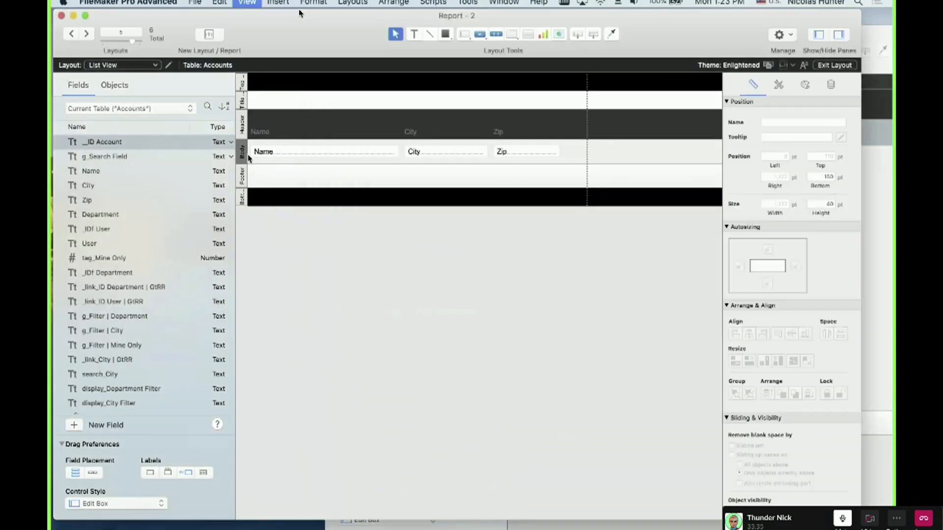
scroll(270, 169, "down", 5)
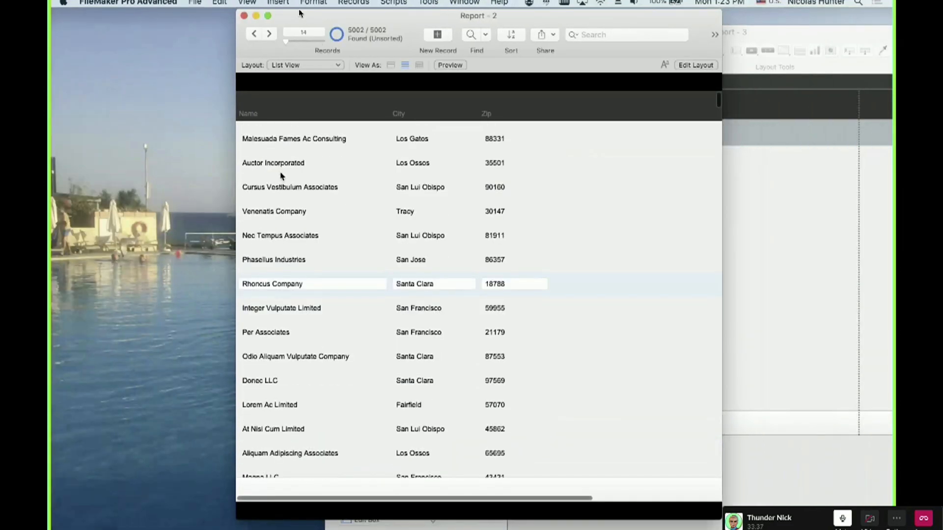
Show the Form View window in Browse mode, view it as a list, and scroll through its records.
left_click(771, 294)
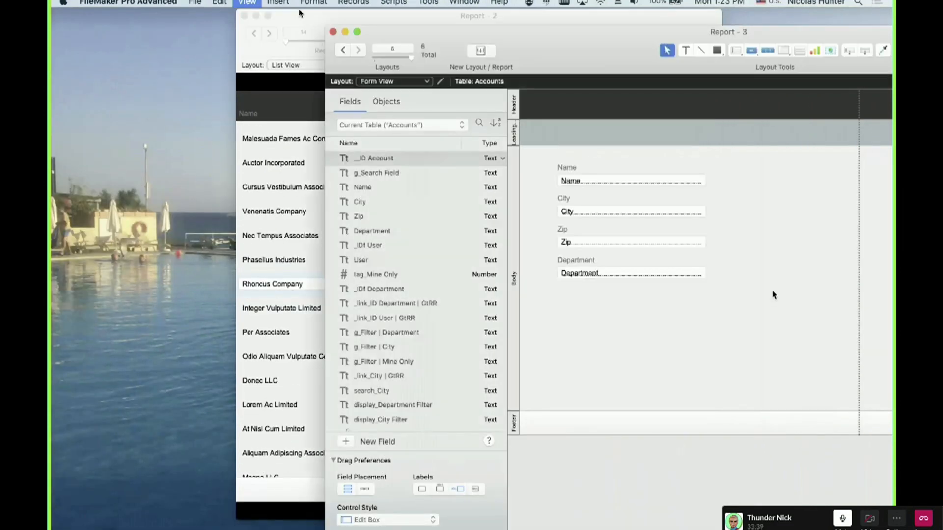
key("super+b")
left_click(676, 82)
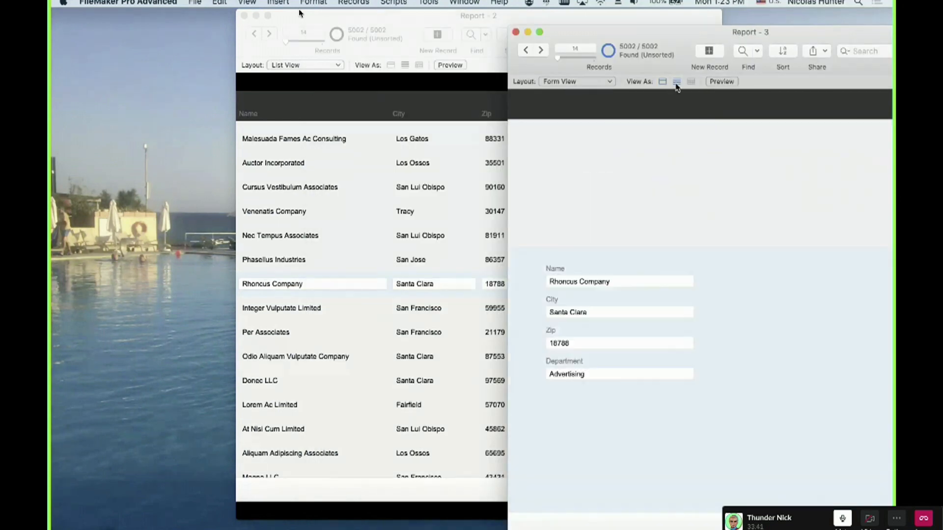
scroll(690, 251, "down", 5)
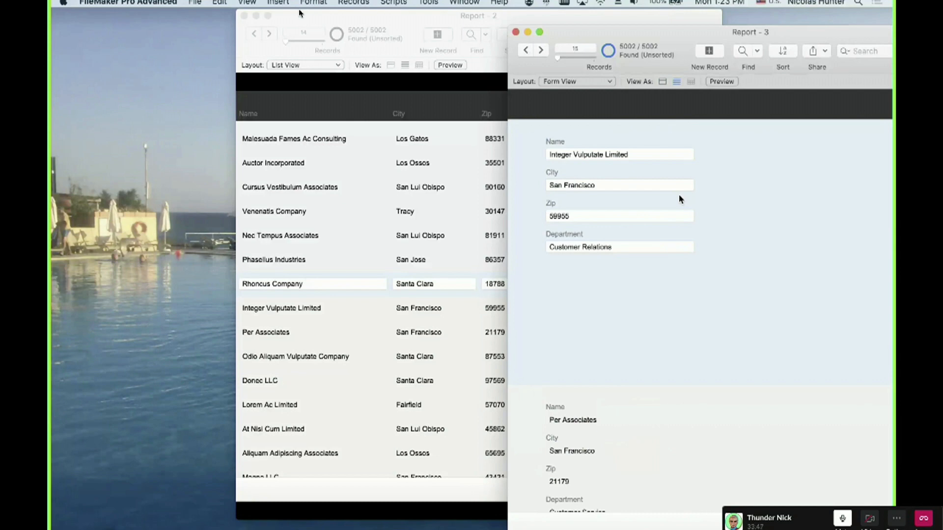
Return the Form View window to Layout mode and move both windows apart to scroll through the List View records.
key("super+l")
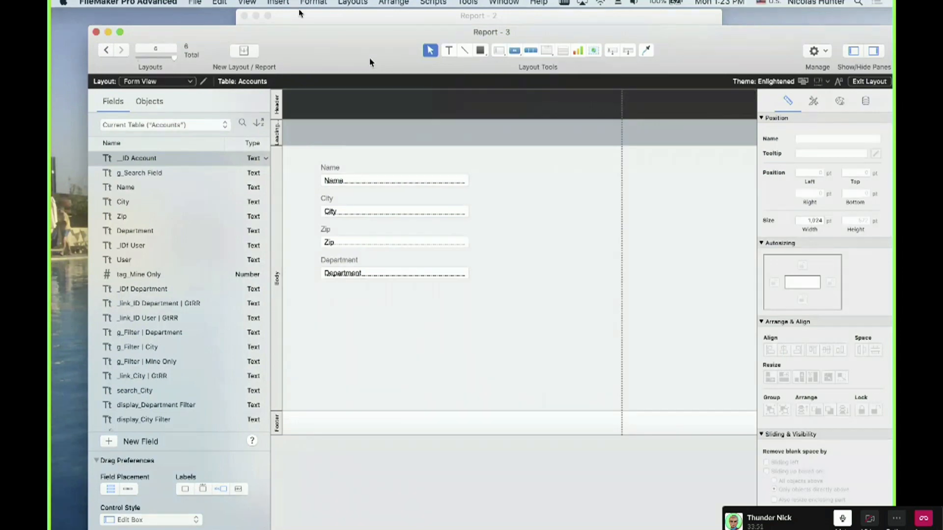
left_click_drag(370, 61, 560, 246)
left_click(459, 116)
left_click_drag(457, 18, 299, 11)
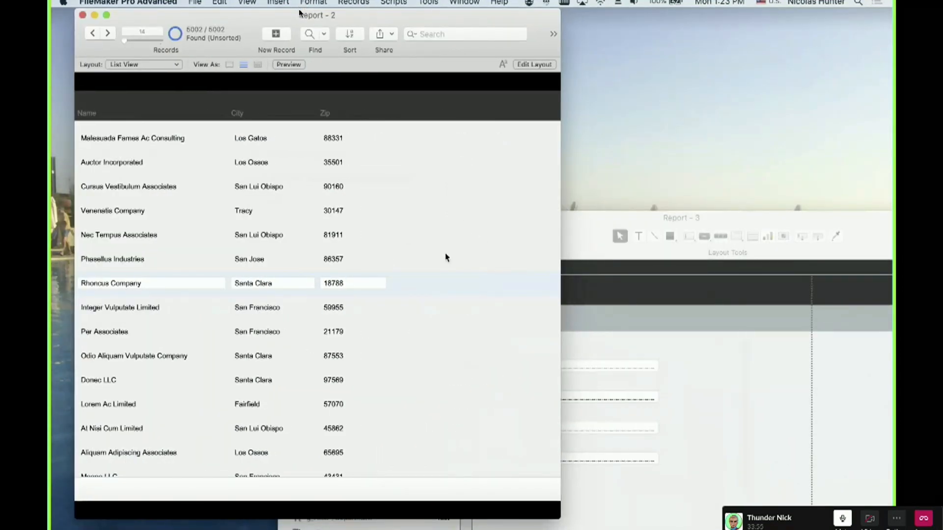
scroll(436, 278, "up", 5)
scroll(436, 278, "down", 10)
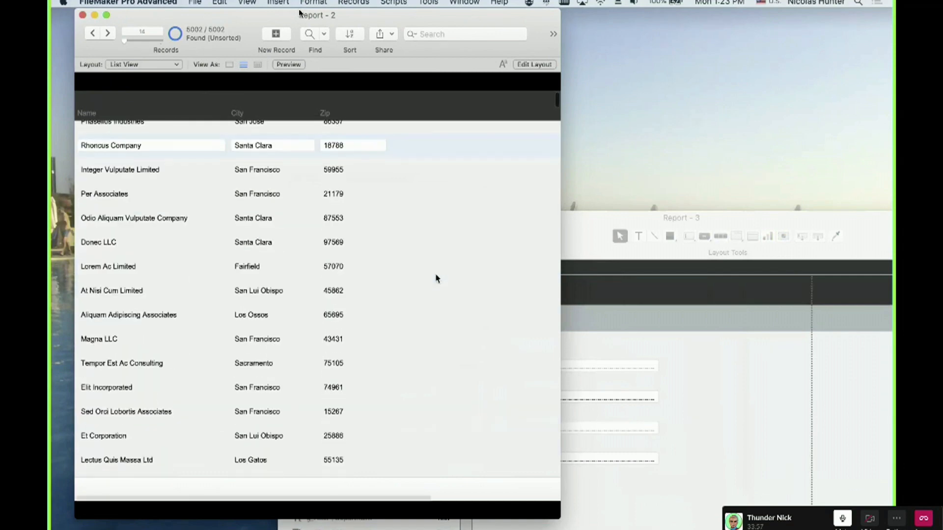
Reposition and shrink the Form View window, and display its record as a form in Browse mode.
left_click(564, 291)
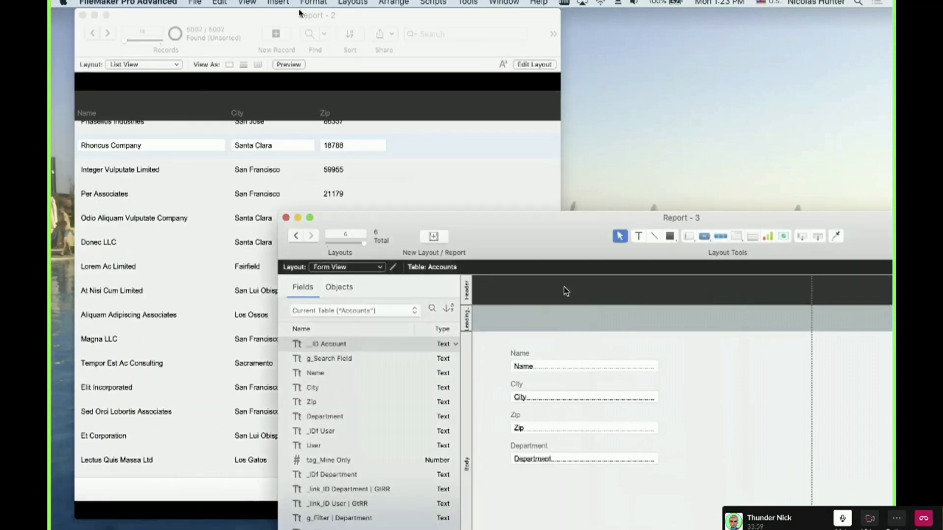
left_click_drag(523, 246, 314, 44)
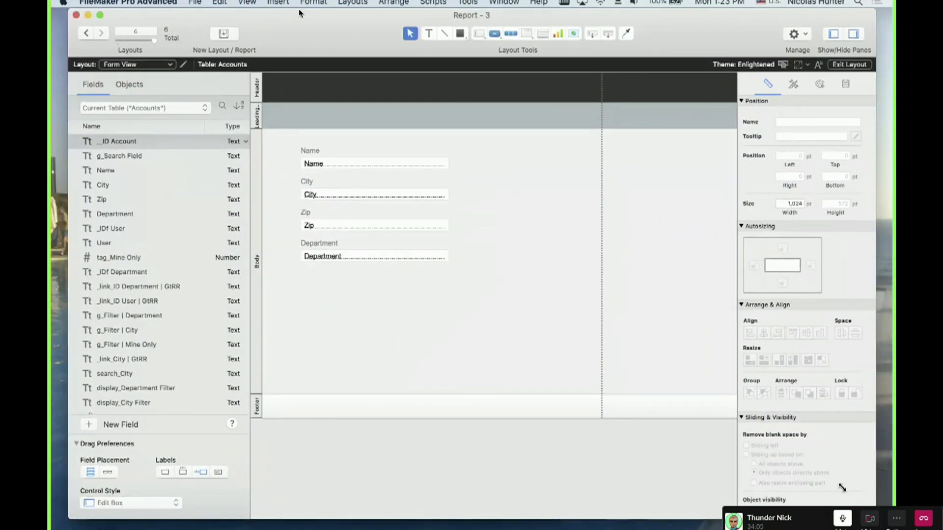
left_click_drag(842, 488, 671, 296)
key("super+b")
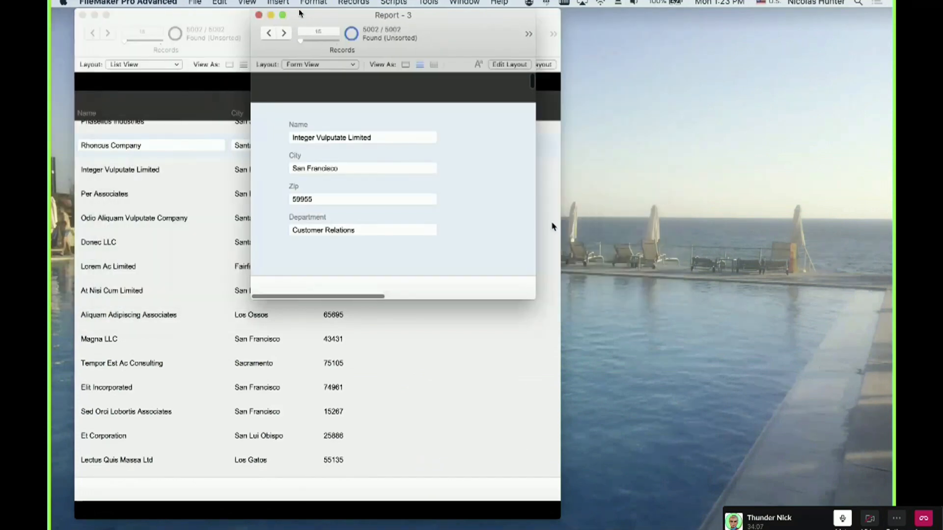
left_click(406, 65)
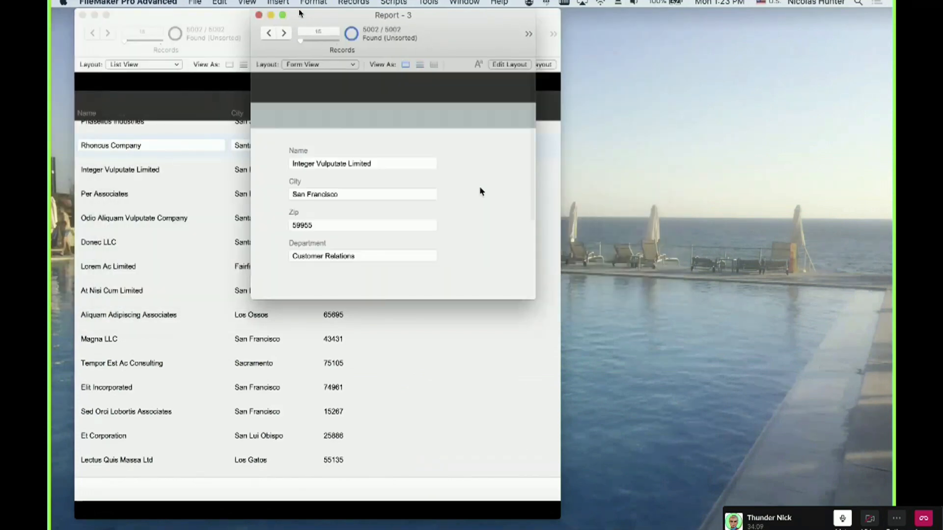
left_click_drag(531, 295, 585, 300)
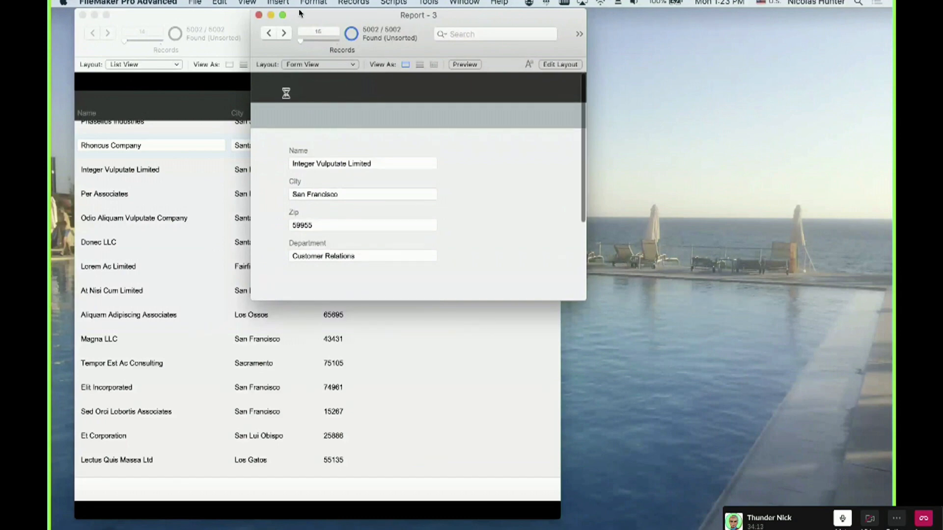
Add a Top Navigation part to the Form View layout in Layout mode.
key("super+l")
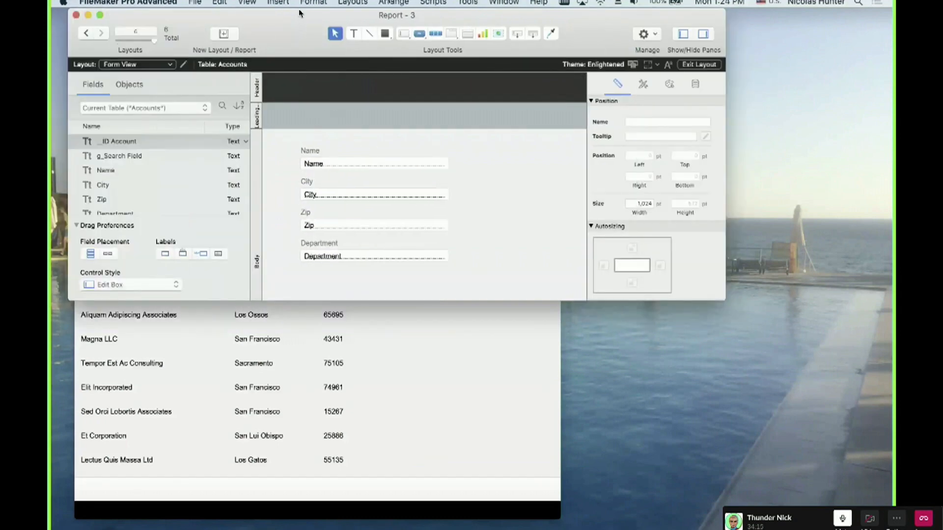
left_click(394, 2)
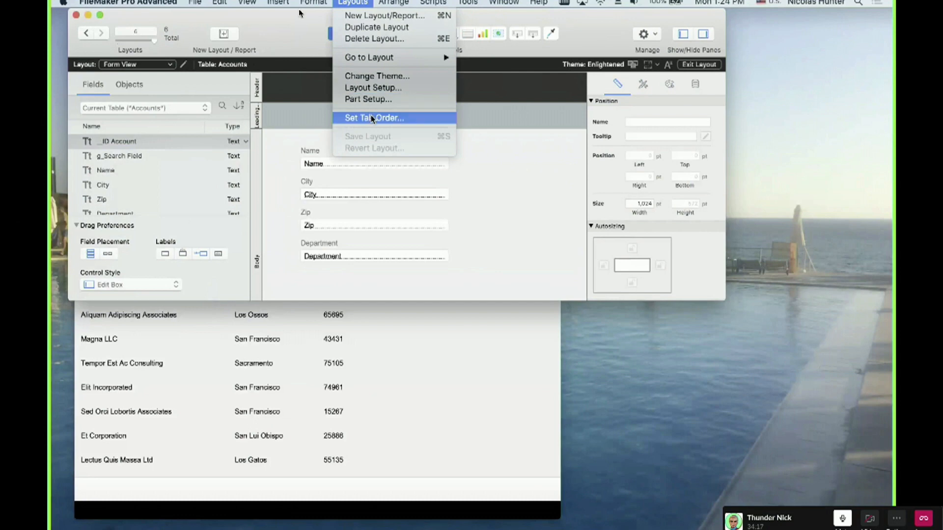
left_click(371, 116)
key("Escape")
left_click(363, 2)
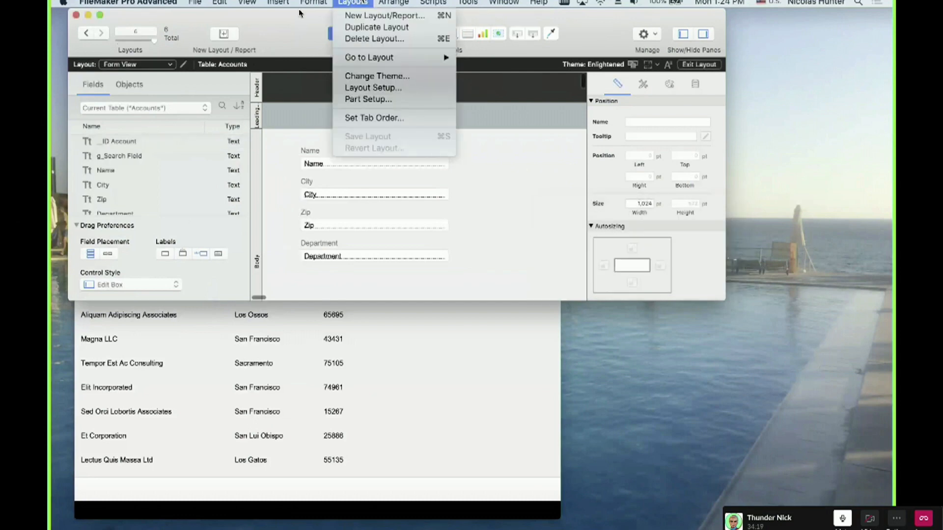
left_click(368, 99)
left_click(544, 104)
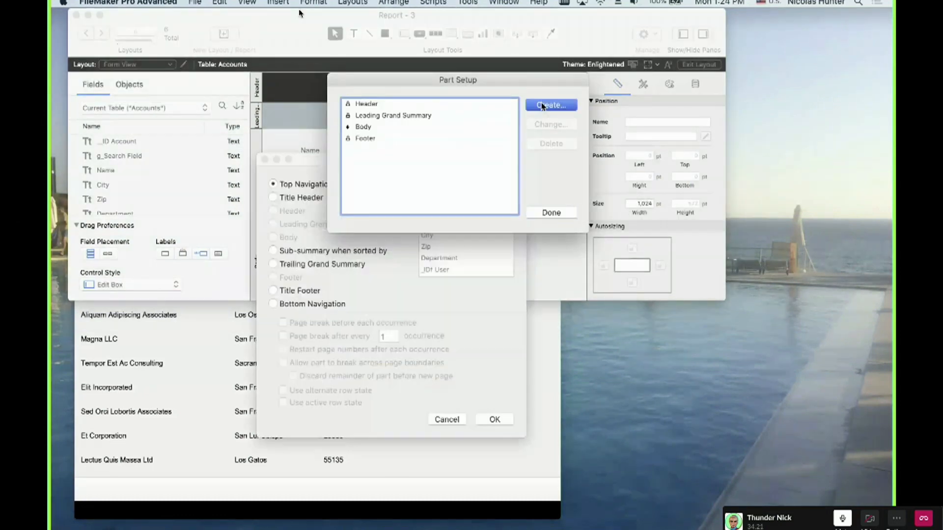
left_click(290, 306)
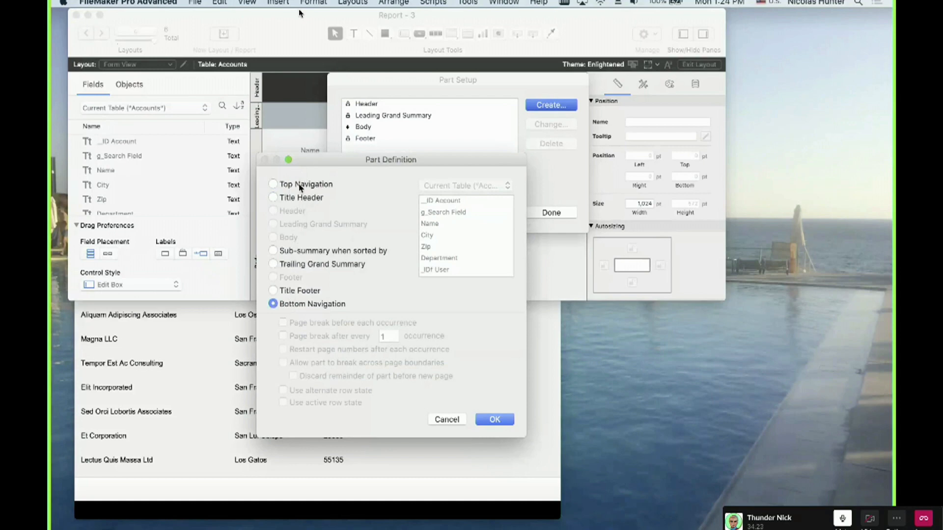
left_click(300, 183)
left_click(496, 419)
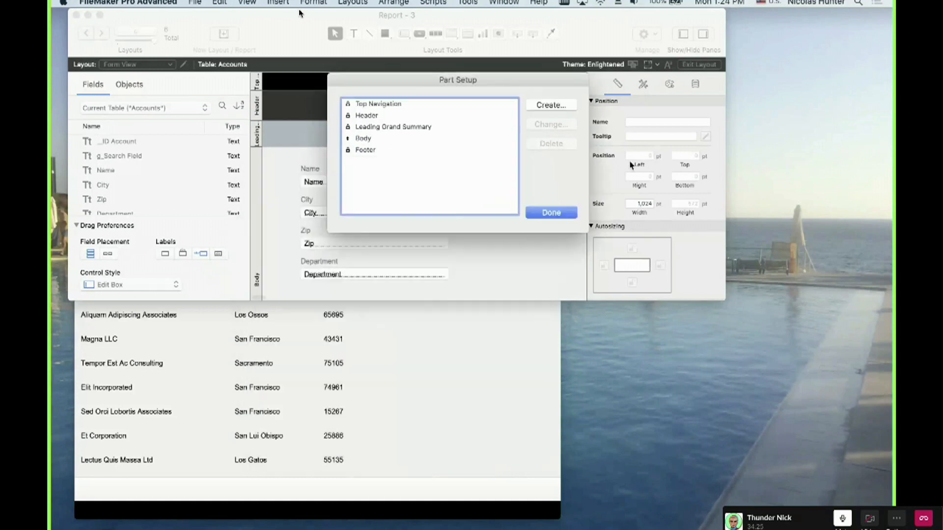
Add a Bottom Navigation part to the Form View layout and finish the part setup.
left_click(553, 105)
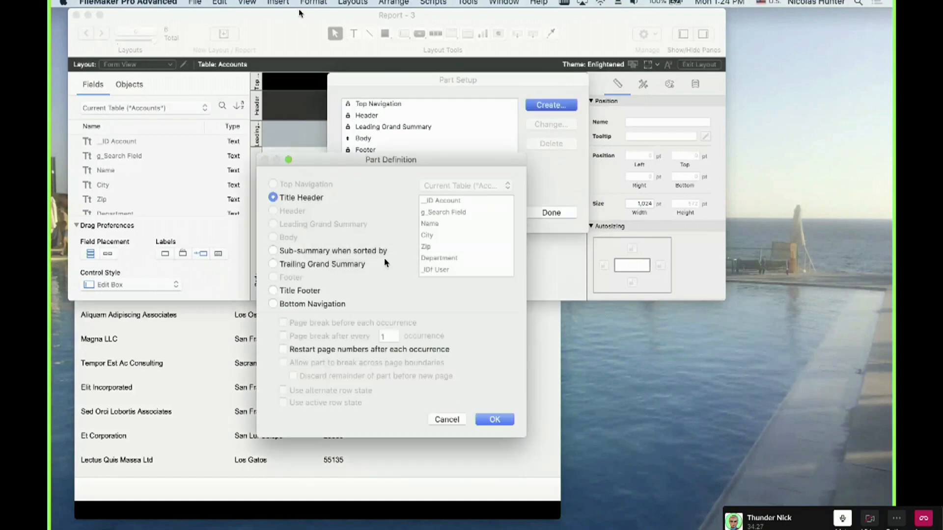
left_click(324, 305)
left_click(493, 419)
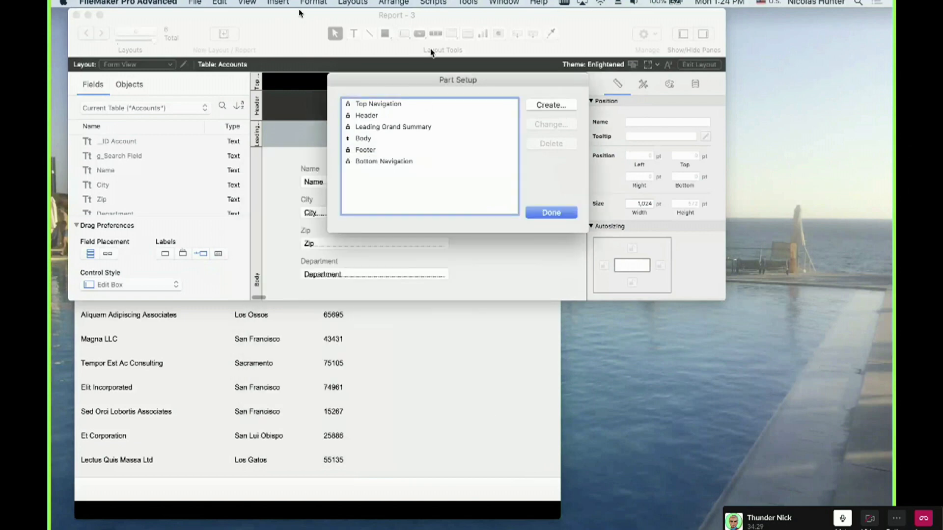
left_click(551, 215)
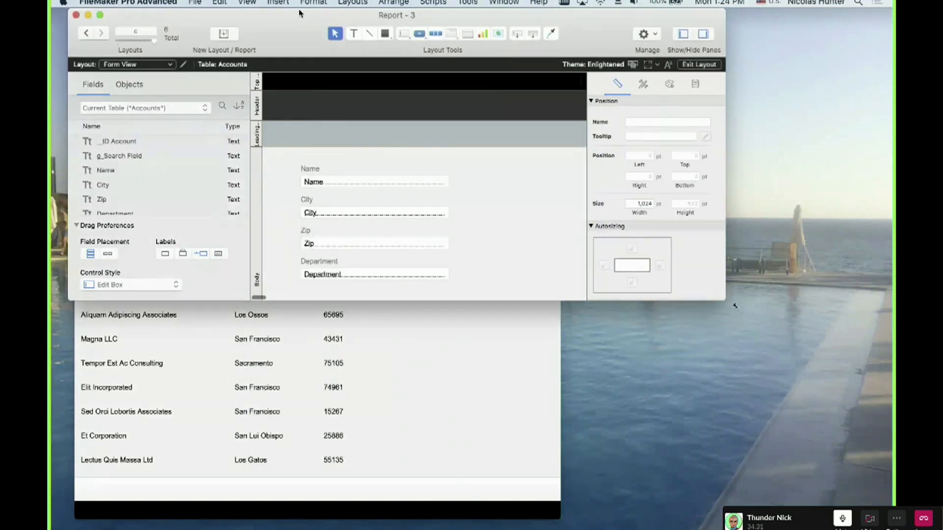
Enlarge the Form View window, hide its Fields pane, and place it beside the List View window.
left_click_drag(736, 306, 827, 406)
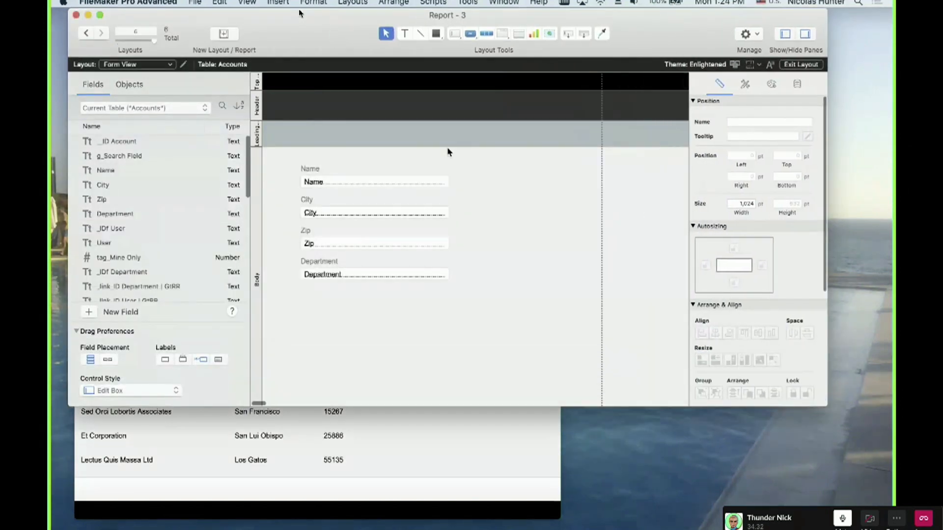
left_click(787, 34)
left_click_drag(424, 16, 546, 38)
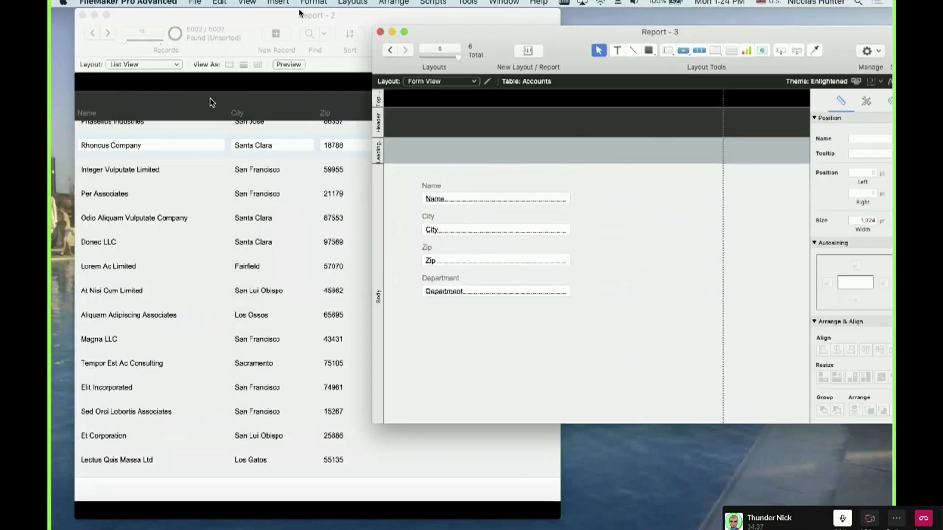
Delete the Leading Grand Summary part from the Form View layout.
left_click(378, 101)
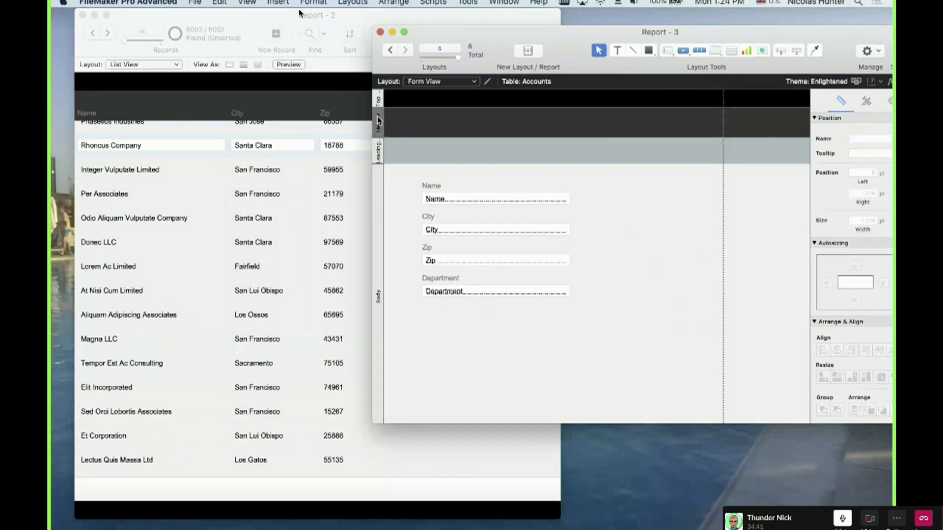
left_click(377, 151)
key("Delete")
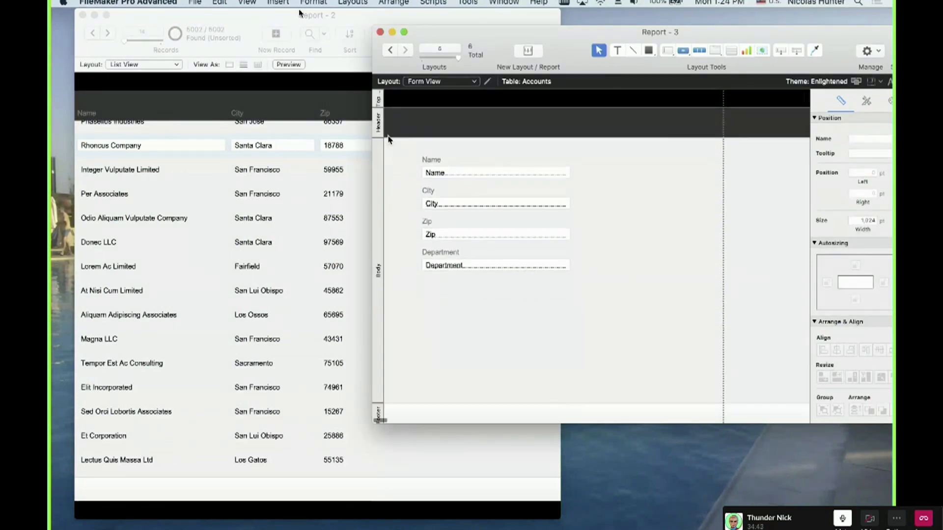
Select the Form View layout's Top Navigation, Header, Body, Footer and Bottom Navigation parts in turn to review them.
left_click(378, 101)
left_click(378, 127)
left_click(382, 291)
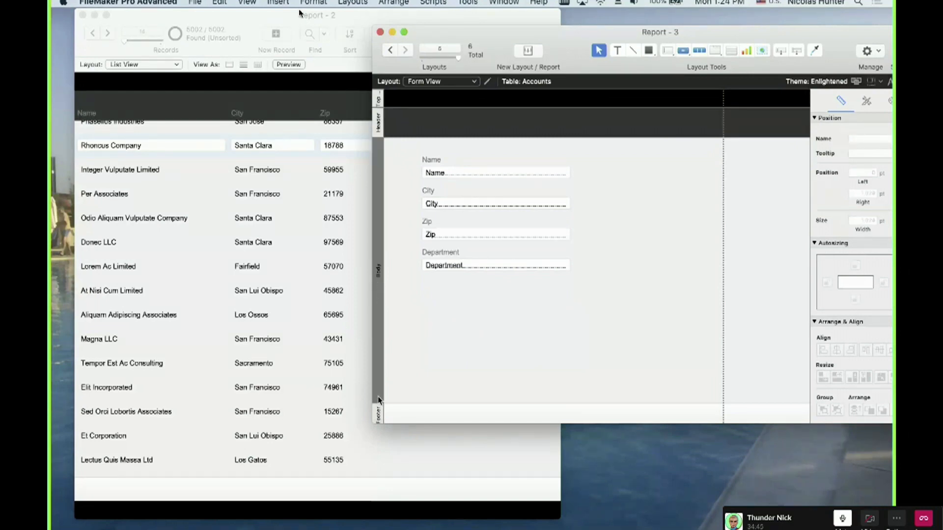
left_click(379, 414)
scroll(379, 413, "down", 3)
left_click(382, 390)
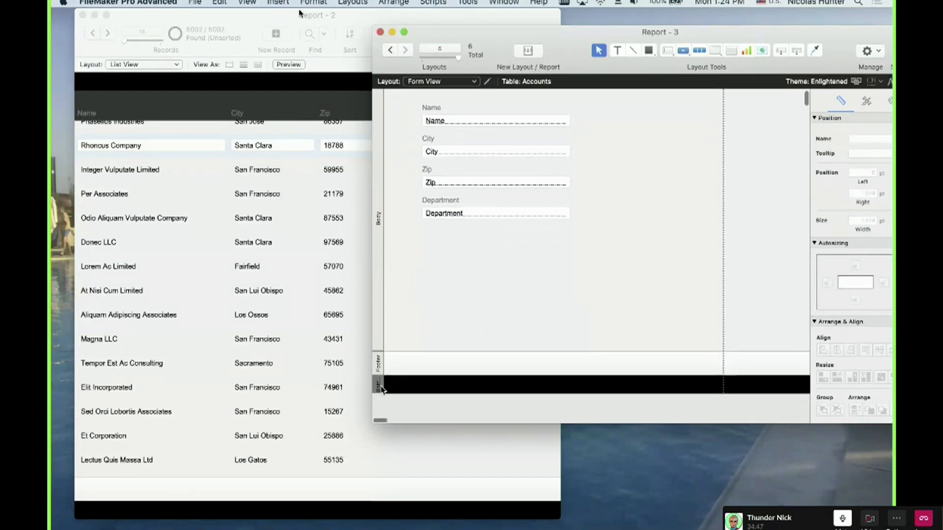
Delete the Title Header part from the List View layout and select its Bottom Navigation part.
left_click(368, 370)
key("super+l")
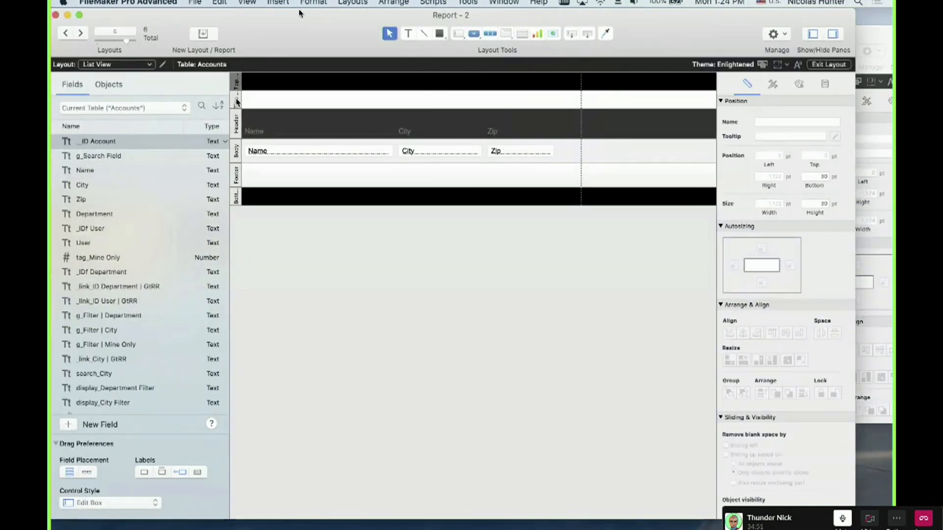
left_click(237, 102)
key("Delete")
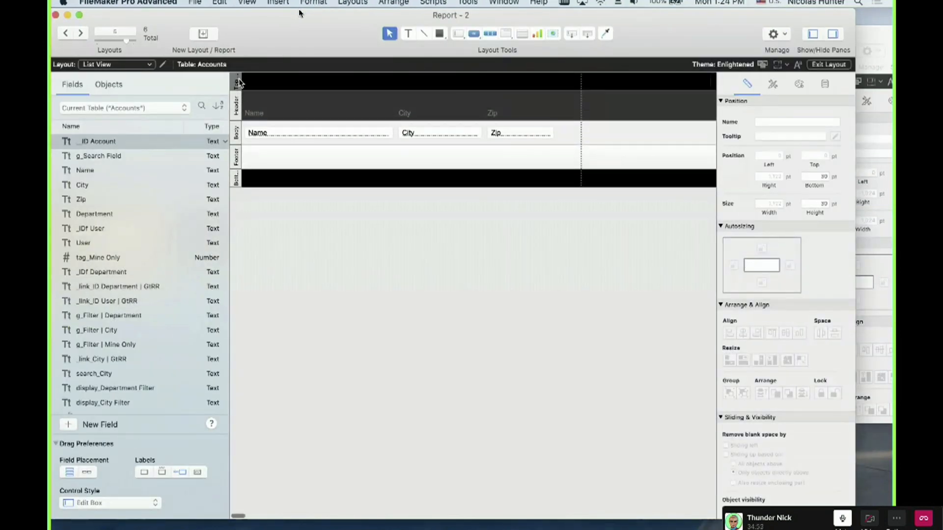
left_click(237, 179)
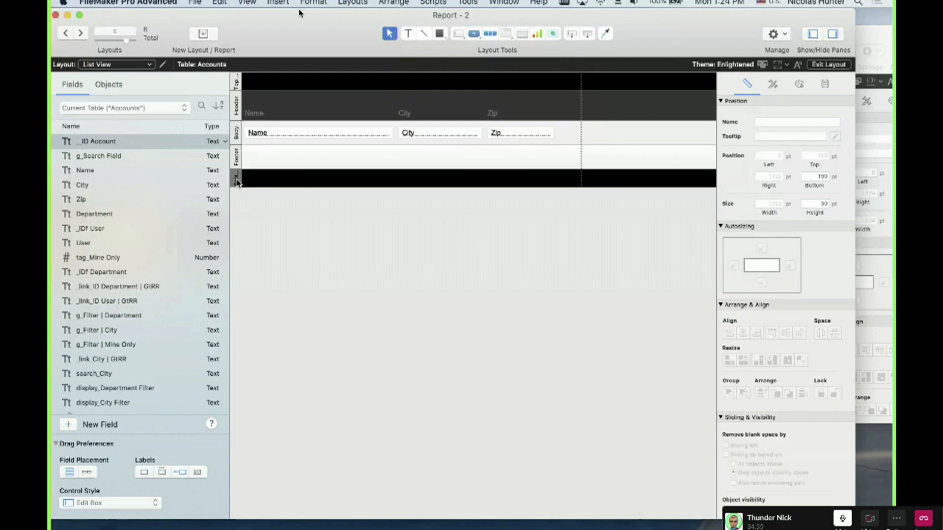
Show the Form View and List View windows in Browse mode to compare their revised layouts.
left_click(877, 188)
scroll(501, 204, "up", 3)
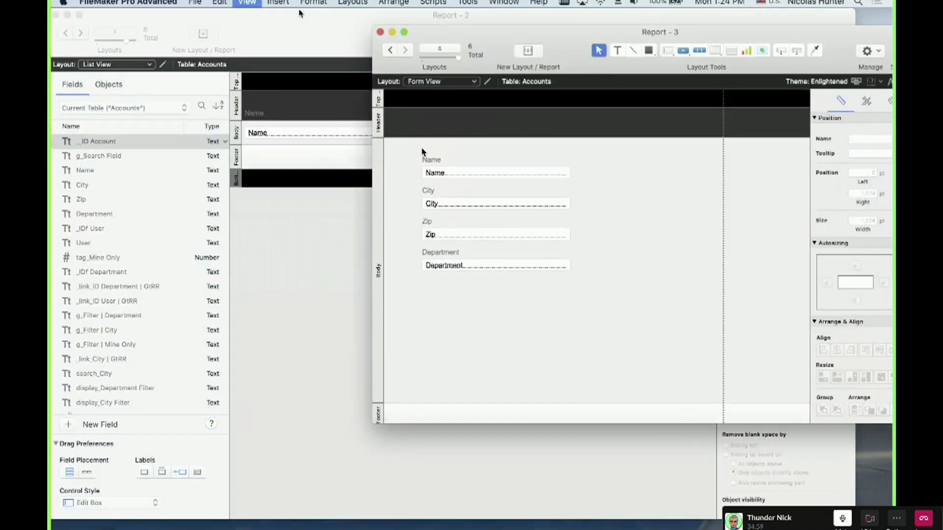
key("super+b")
scroll(467, 239, "down", 1)
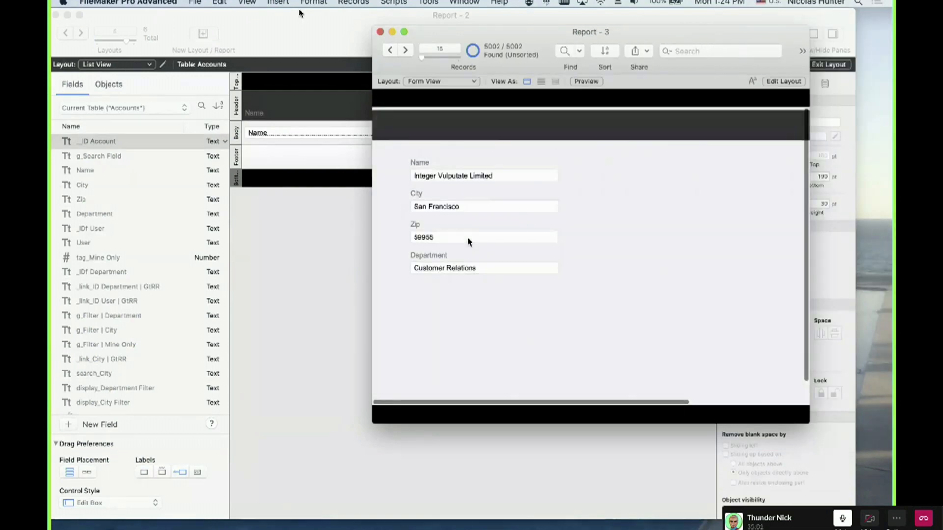
left_click(354, 249)
key("super+b")
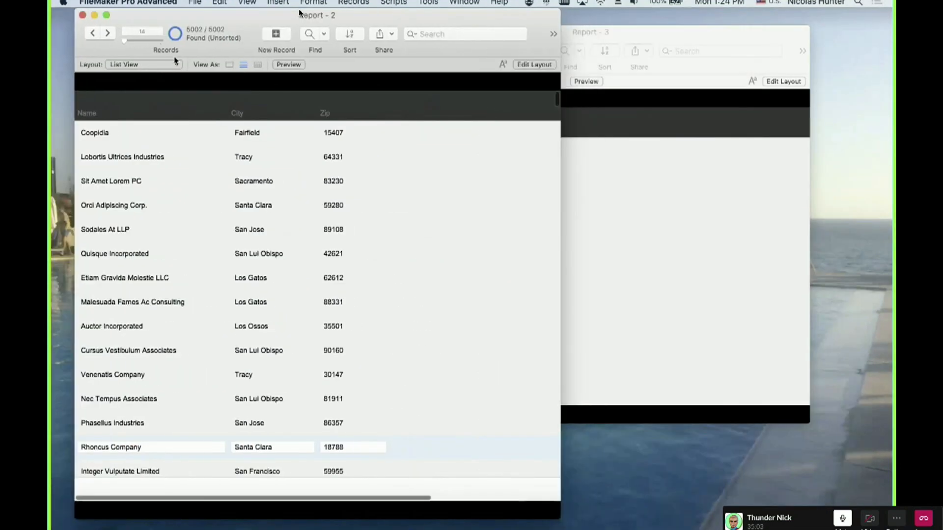
Hide the status toolbar in the List View window and scroll its records to examine how the Header and Footer behave.
key("super+alt+s")
scroll(210, 131, "down", 5)
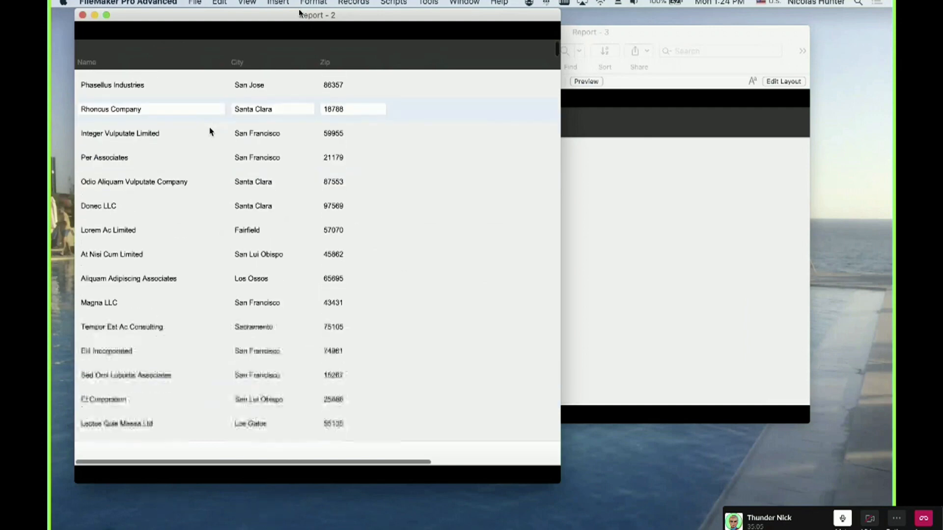
scroll(210, 131, "up", 5)
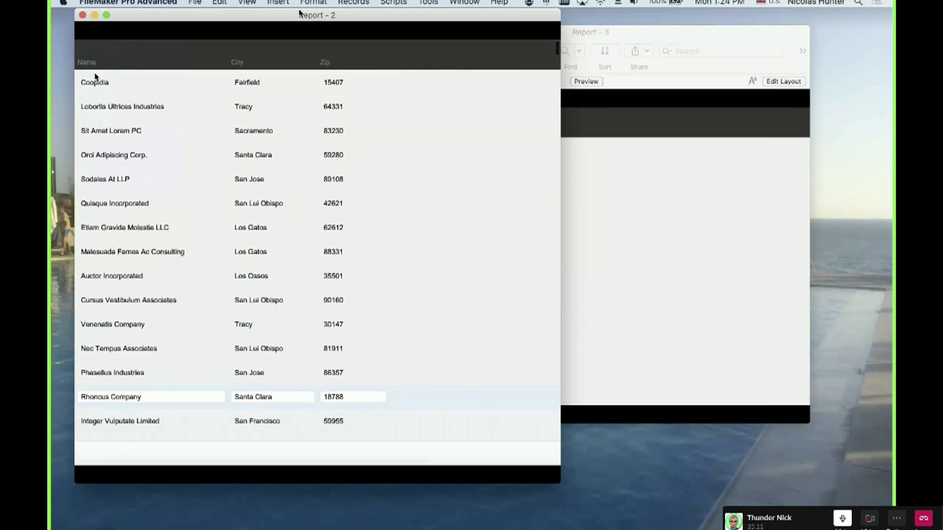
scroll(96, 74, "down", 4)
scroll(96, 60, "up", 2)
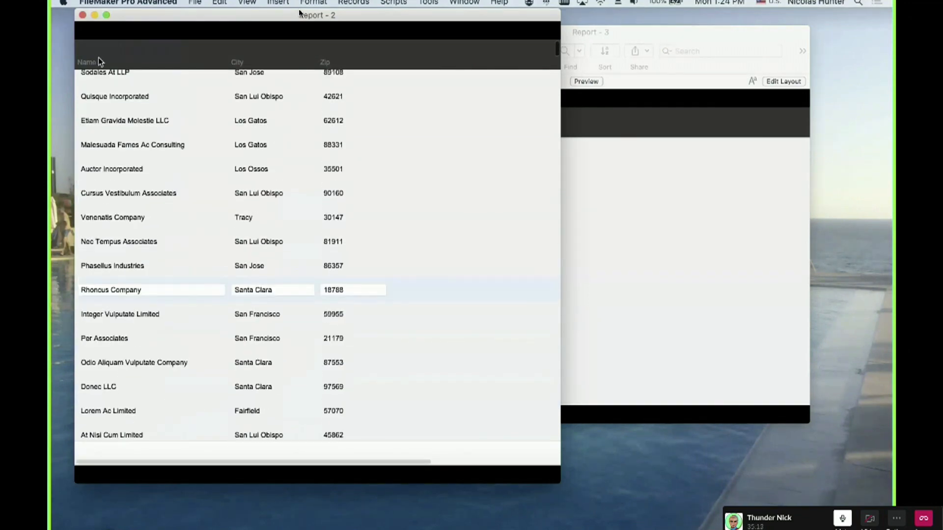
Scroll the Form View record and shrink its window to examine how the Header, Body and Footer behave when they do not fit.
left_click(608, 230)
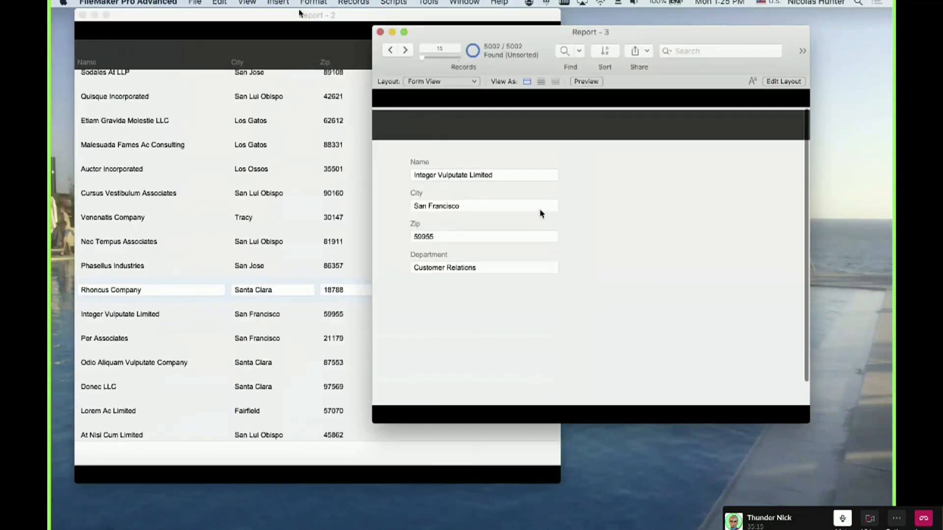
scroll(540, 211, "down", 2)
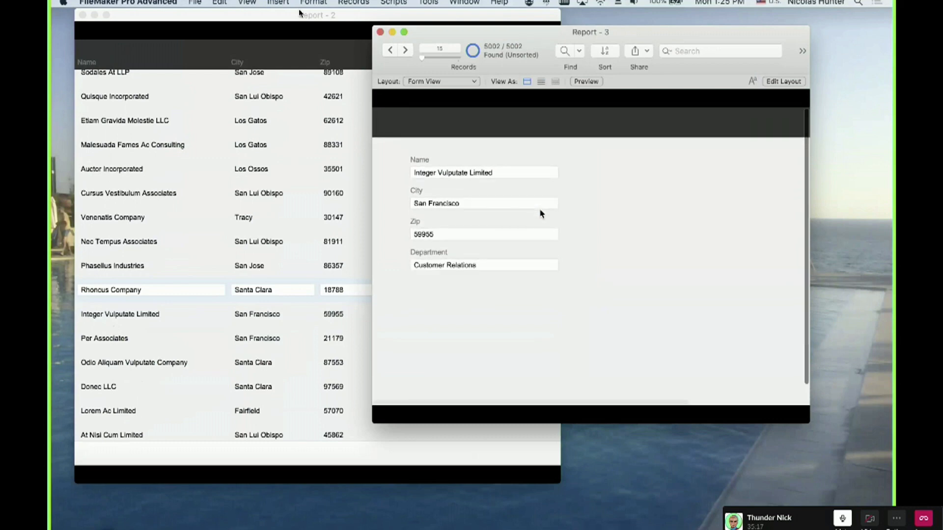
scroll(540, 211, "down", 2)
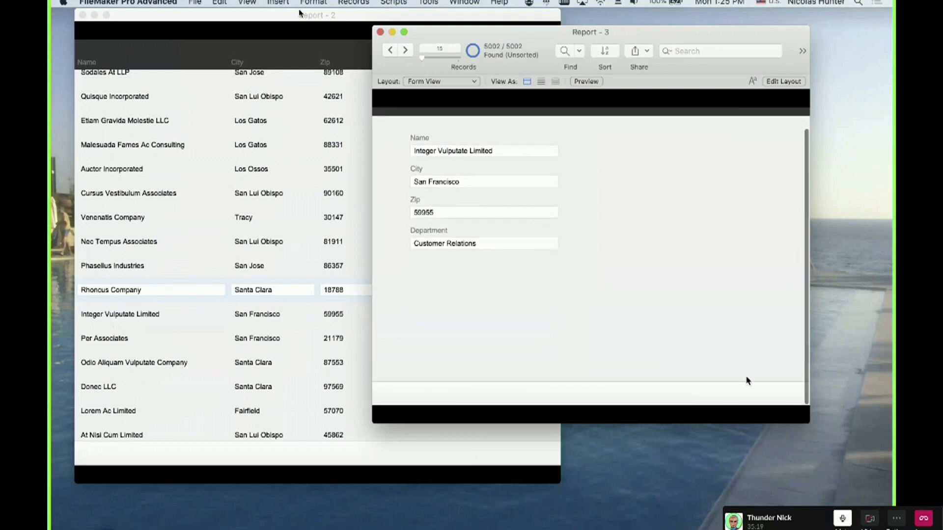
left_click_drag(814, 430, 774, 380)
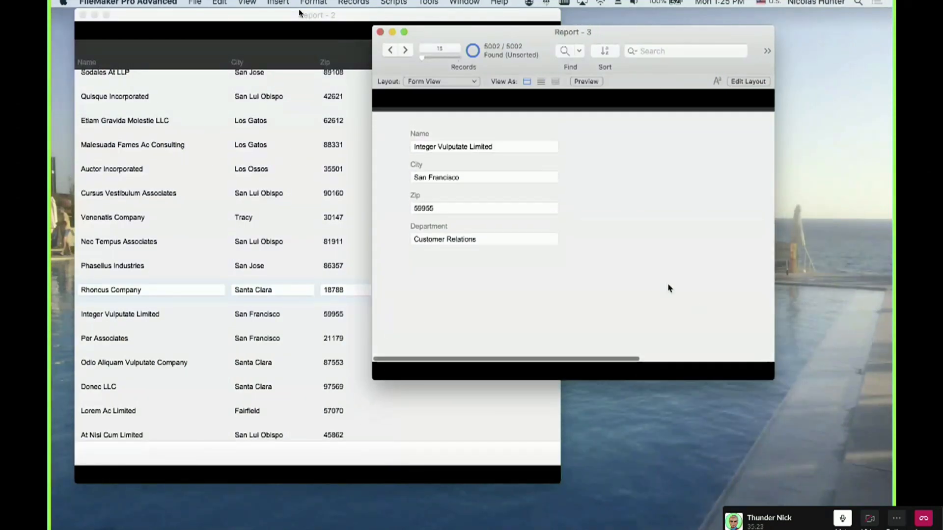
scroll(592, 249, "up", 3)
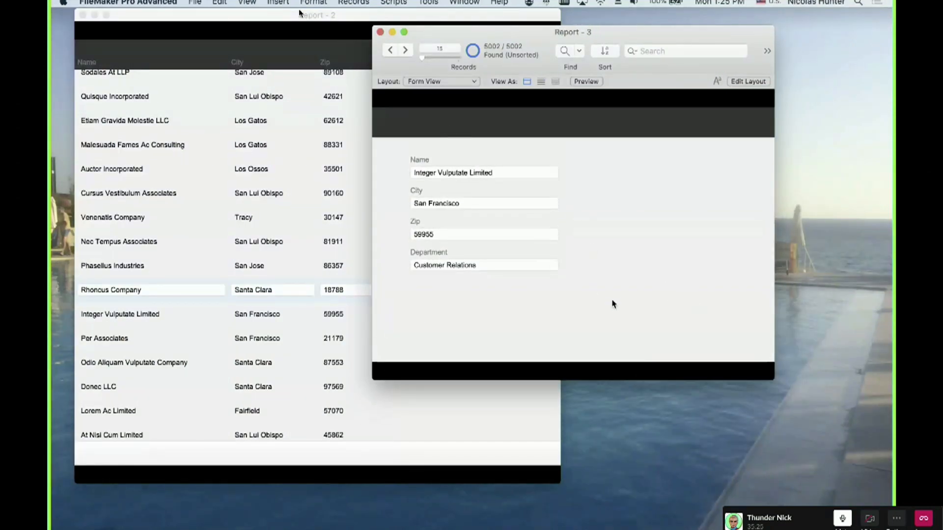
scroll(585, 266, "down", 3)
scroll(585, 265, "up", 4)
scroll(585, 265, "down", 2)
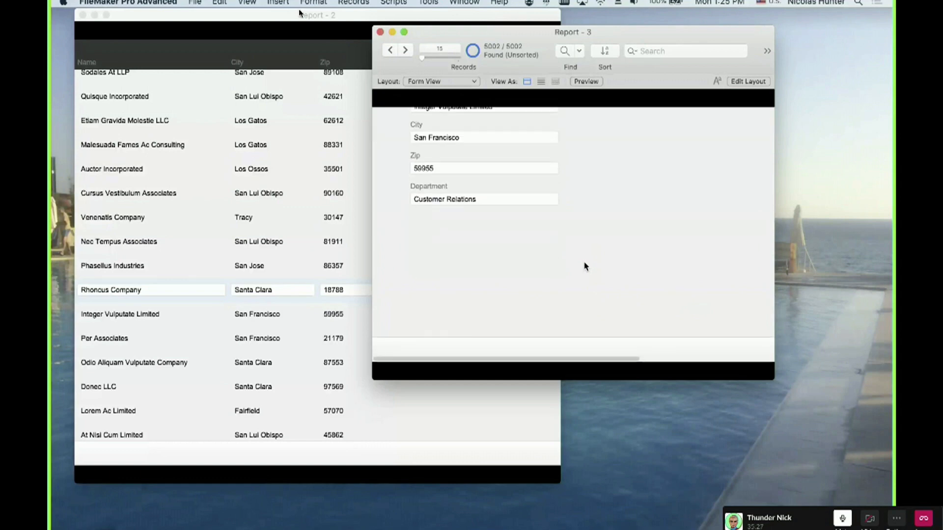
Scroll through the List View records to compare their Body behaviour with the Form View layout.
left_click(283, 257)
scroll(283, 257, "up", 3)
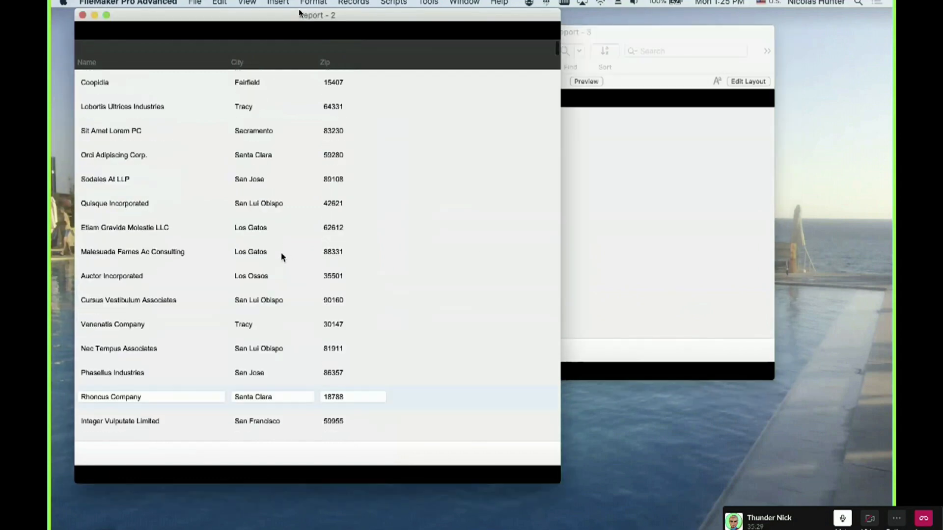
scroll(282, 257, "down", 15)
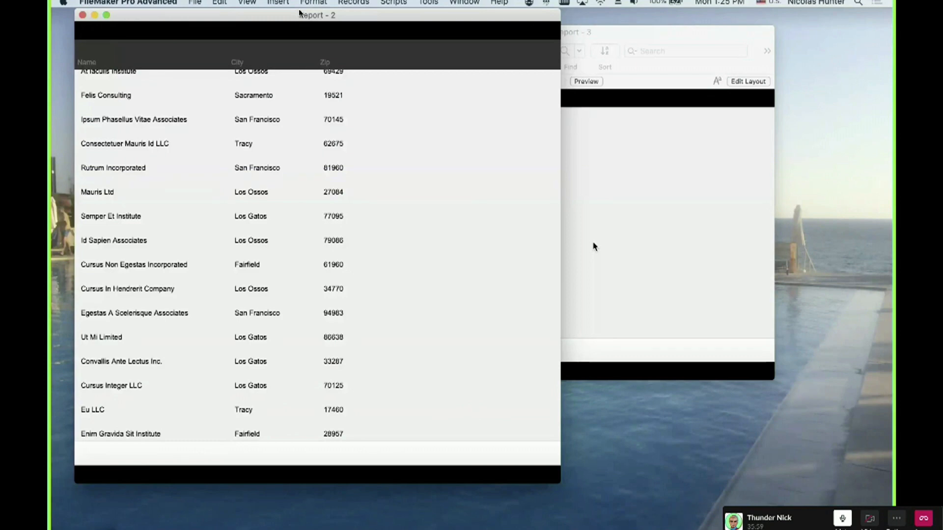
Enlarge and then shrink the Form View window, scrolling its record to examine how the parts respond to the window size.
left_click(595, 247)
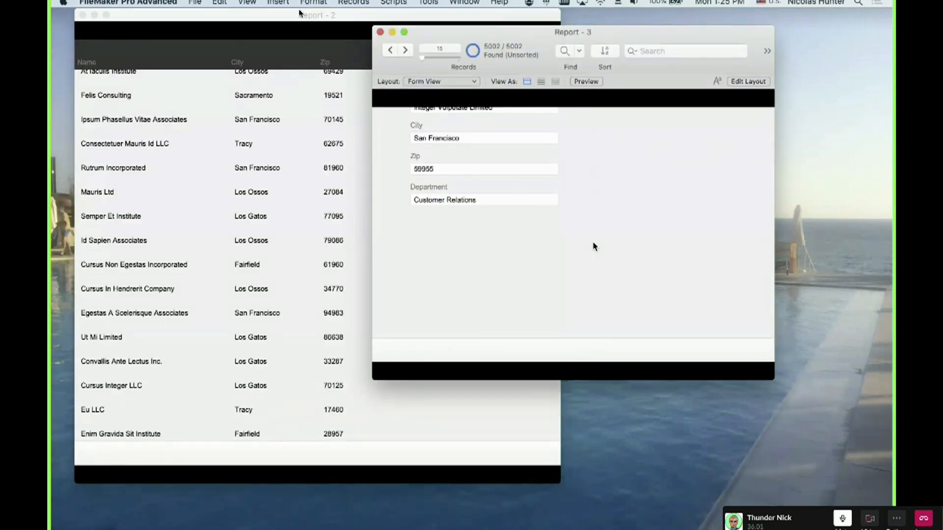
scroll(595, 247, "up", 3)
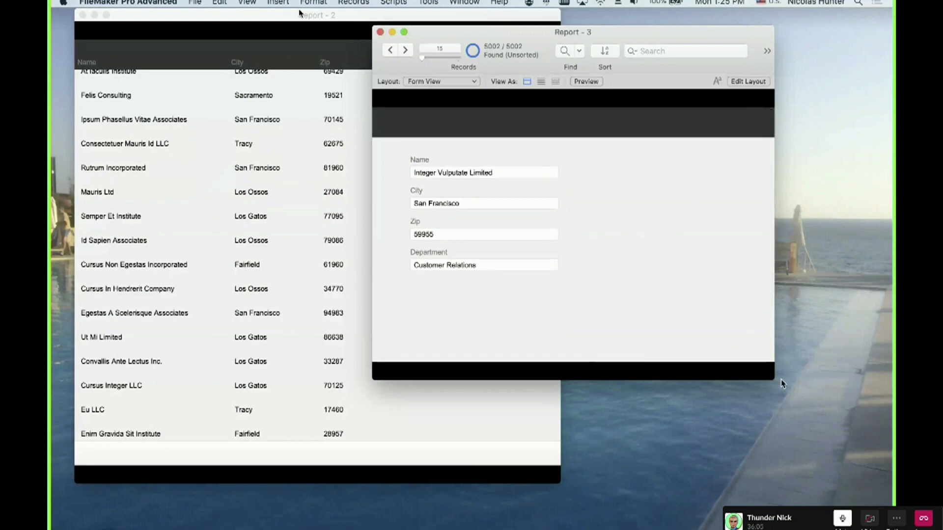
left_click_drag(774, 378, 823, 453)
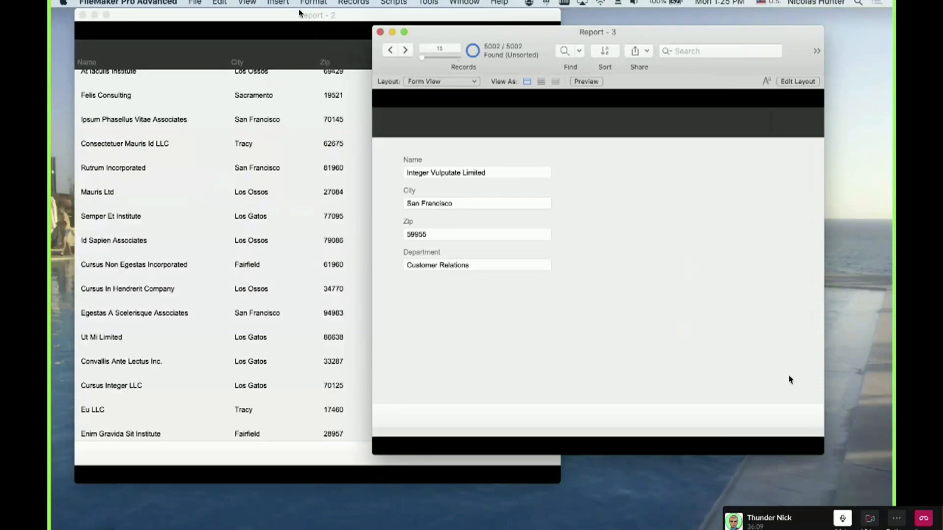
left_click_drag(821, 452, 722, 331)
scroll(607, 281, "down", 4)
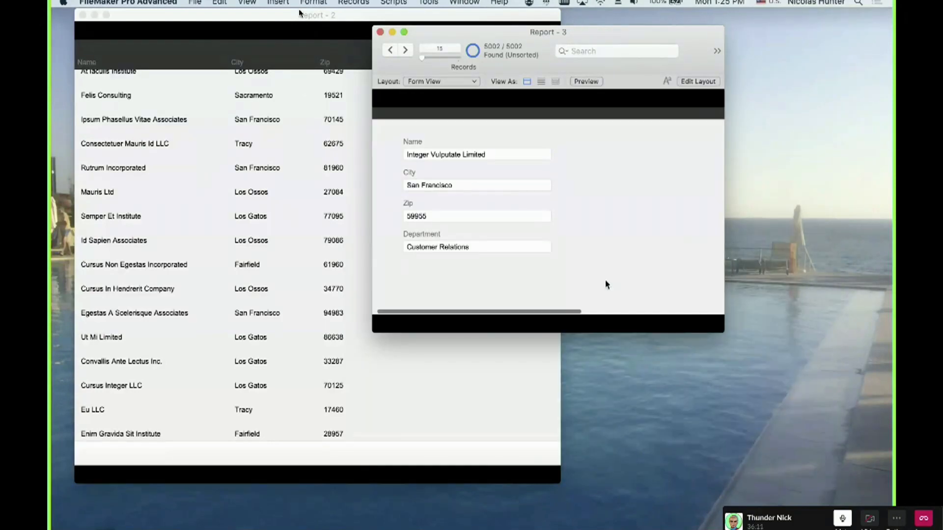
scroll(497, 137, "up", 4)
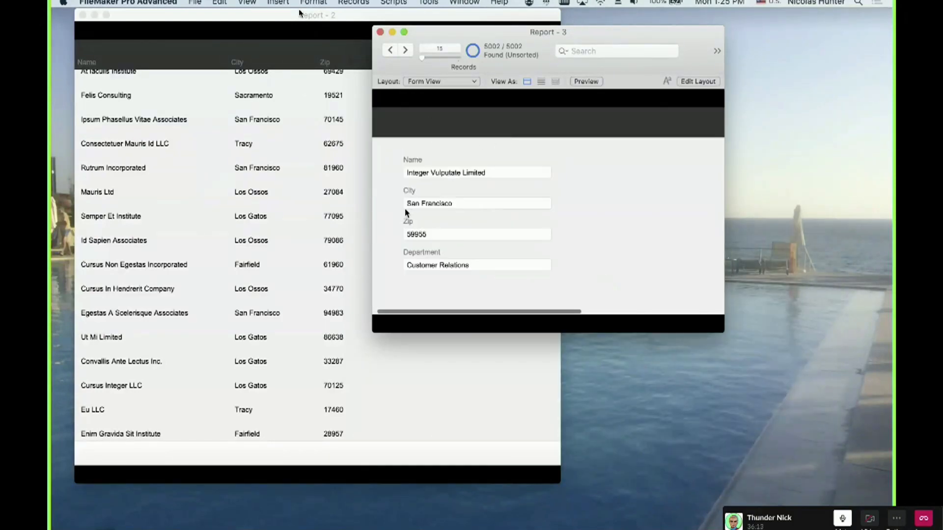
scroll(406, 213, "down", 4)
scroll(406, 213, "up", 4)
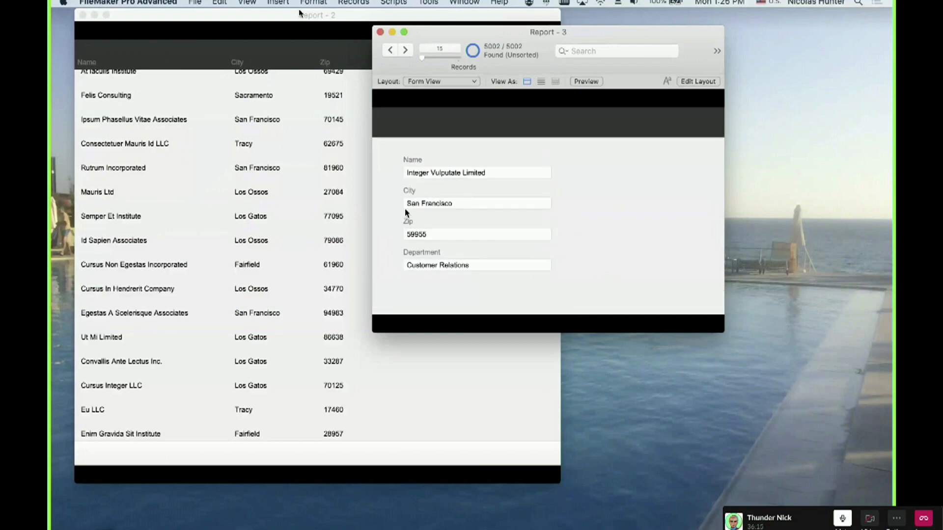
Make the List View window wider and shorter to examine how its parts respond to the window size.
left_click(225, 178)
scroll(225, 178, "up", 10)
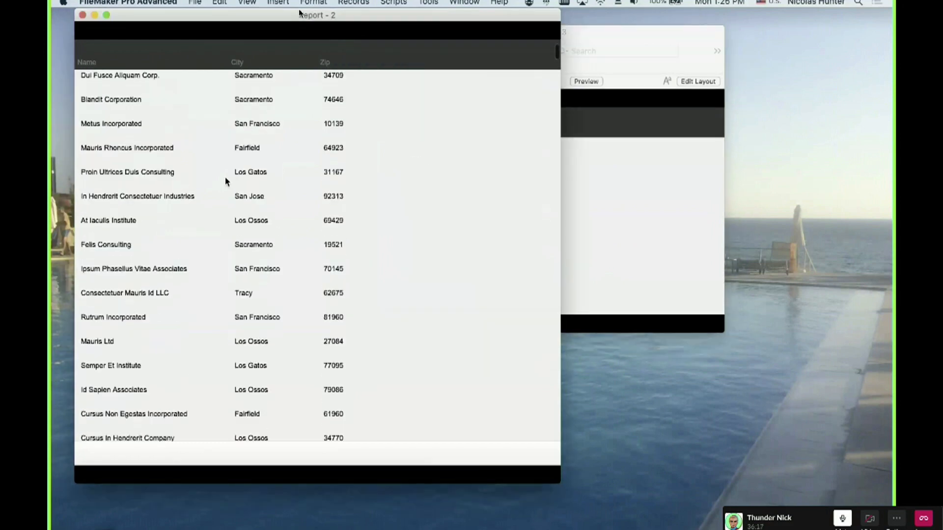
left_click_drag(559, 482, 653, 406)
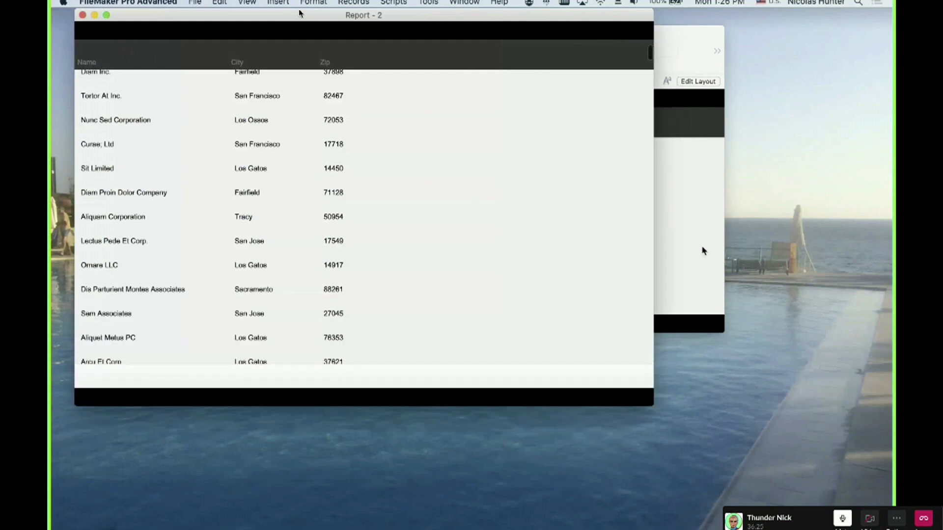
Compare scrolling in the Form View record and the List View records once more, moving the Form View window aside.
left_click(704, 251)
scroll(688, 285, "down", 5)
scroll(689, 290, "up", 5)
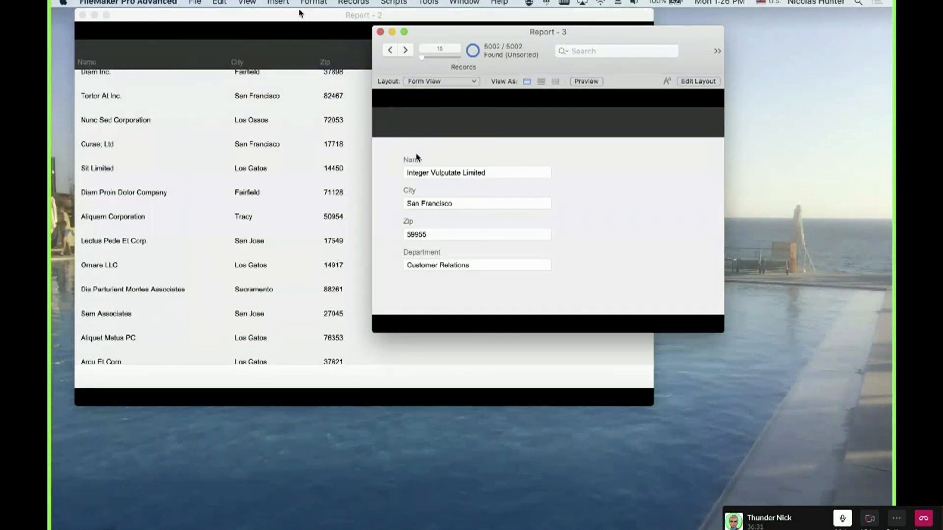
left_click_drag(419, 33, 502, 64)
left_click(317, 81)
scroll(317, 81, "down", 5)
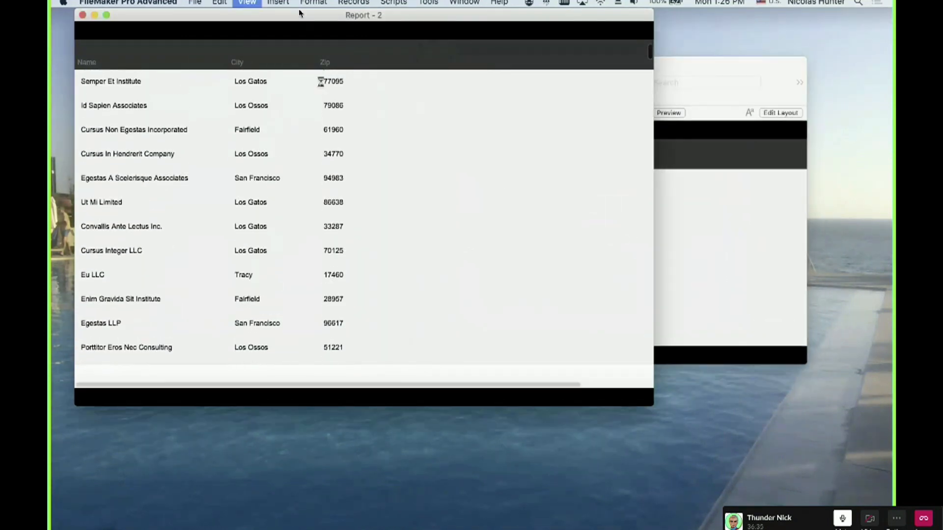
Delete the Top Navigation and Bottom Navigation parts from the List View layout in Layout mode.
key("super+l")
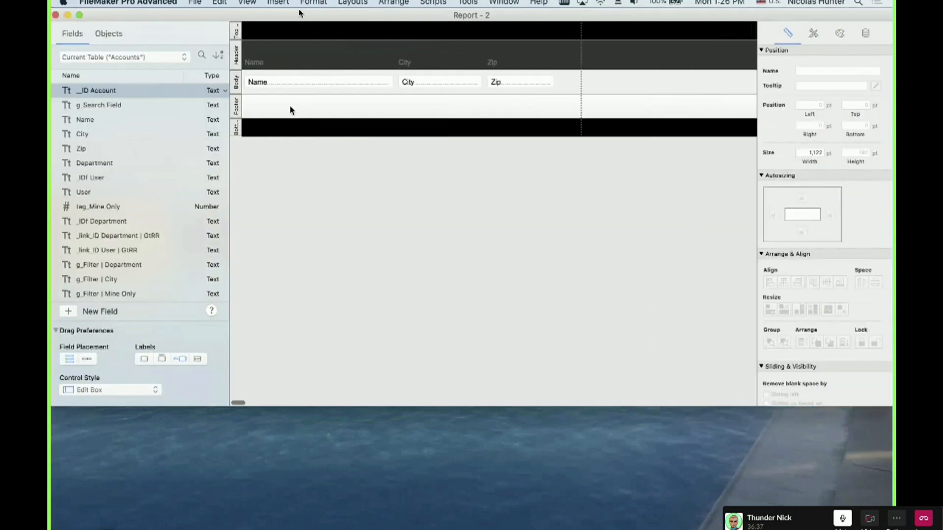
left_click(236, 34)
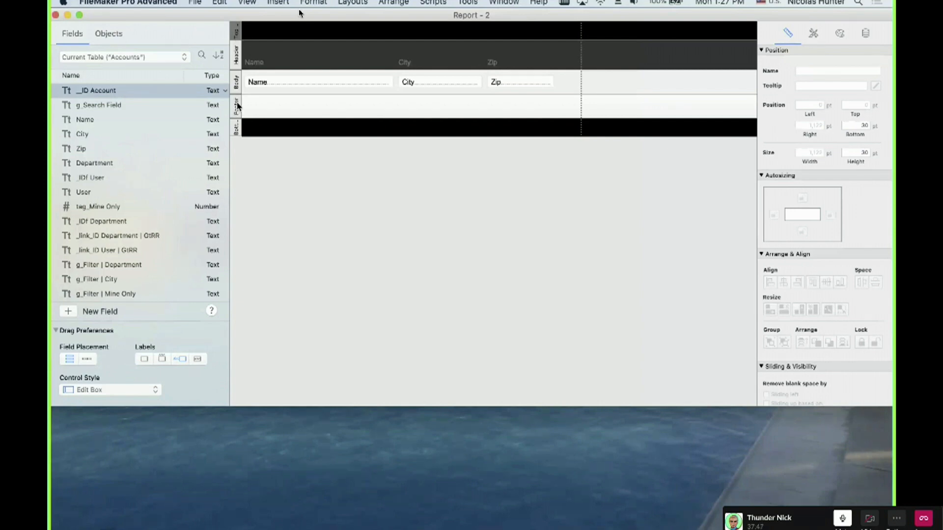
scroll(239, 109, "down", 2)
key("BackSpace")
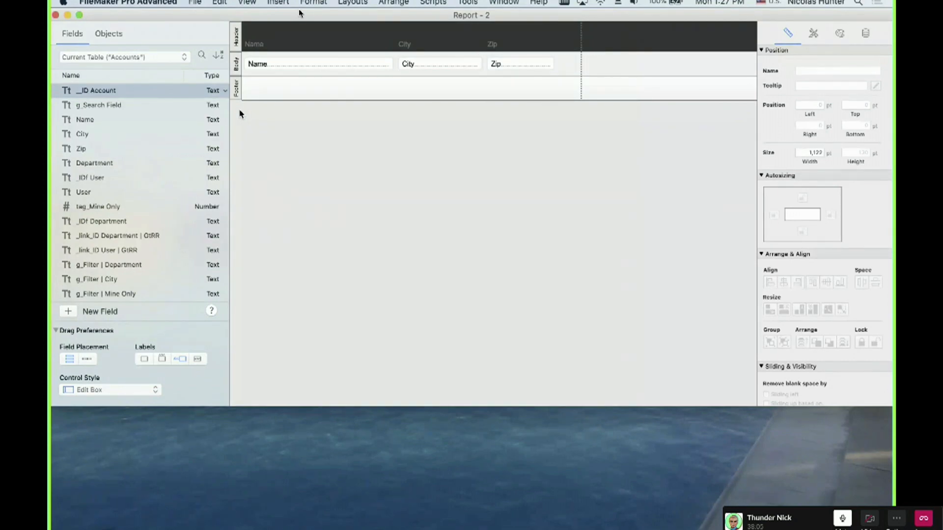
Review the Header and Footer entries in the List View layout's Part Setup.
left_click(378, 2)
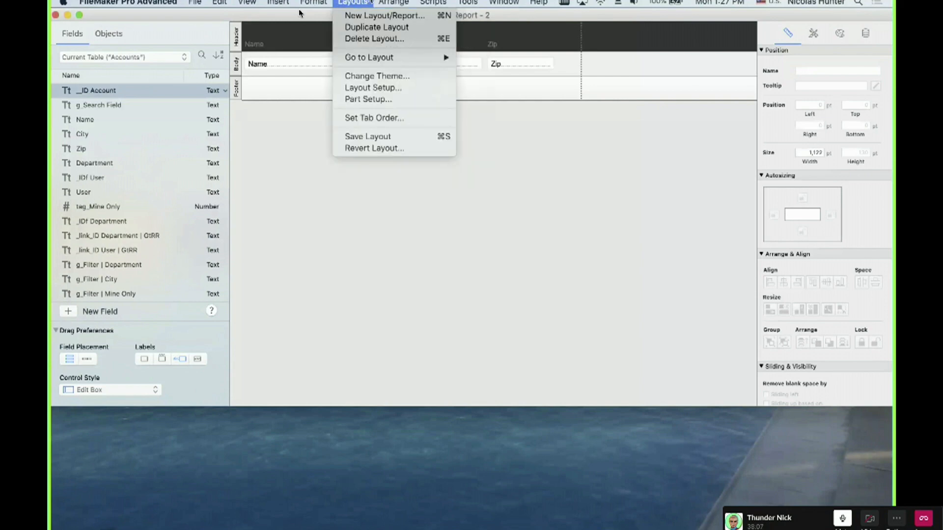
left_click(376, 146)
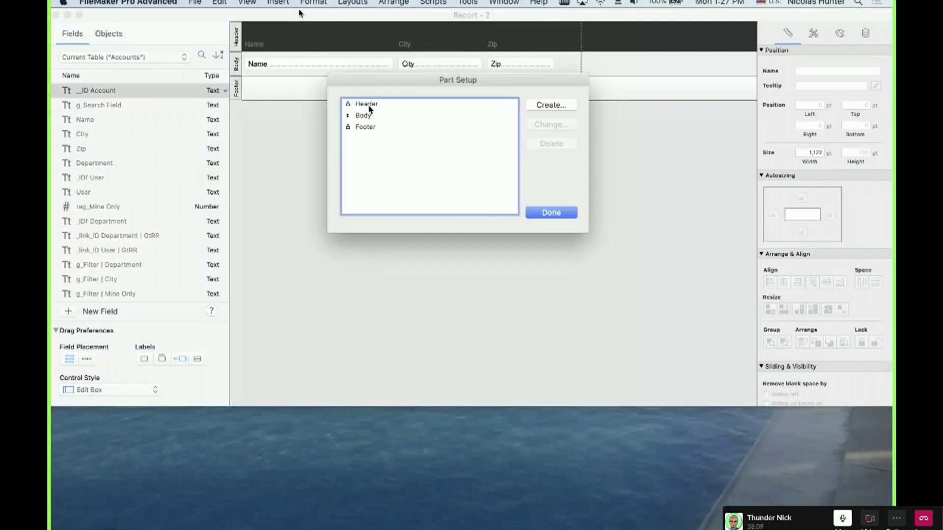
left_click(368, 106)
left_click(369, 129)
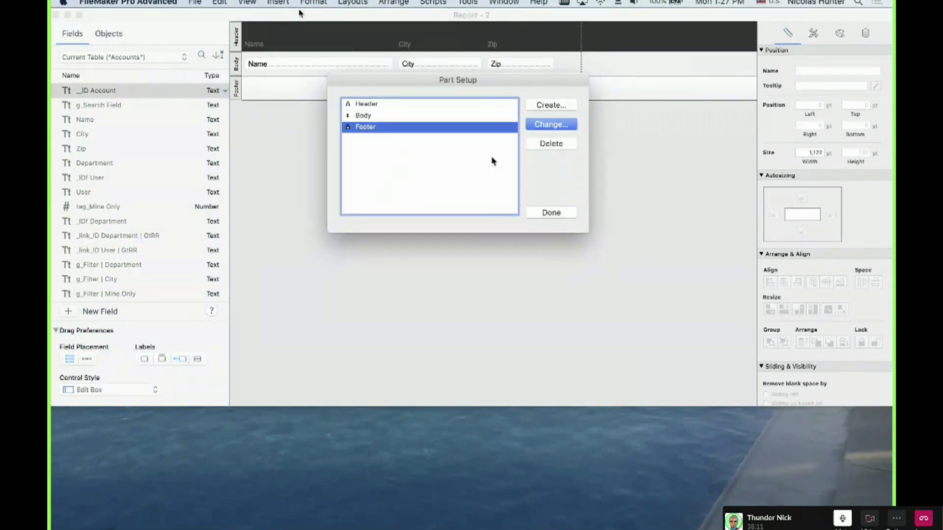
left_click(544, 217)
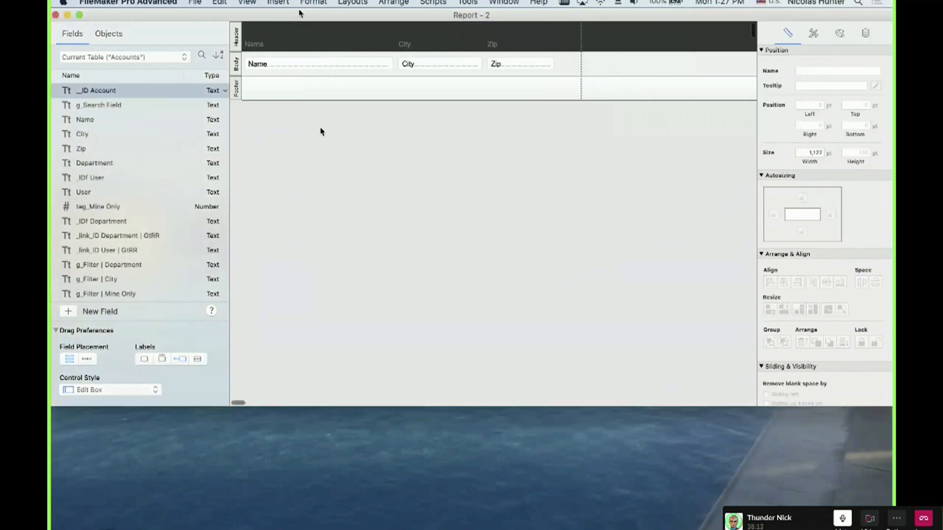
Make the Header part taller and move its Name, City and Zip labels down to about 111 pt from the layout's top.
left_click_drag(284, 51, 284, 102)
left_click_drag(481, 63, 341, 53)
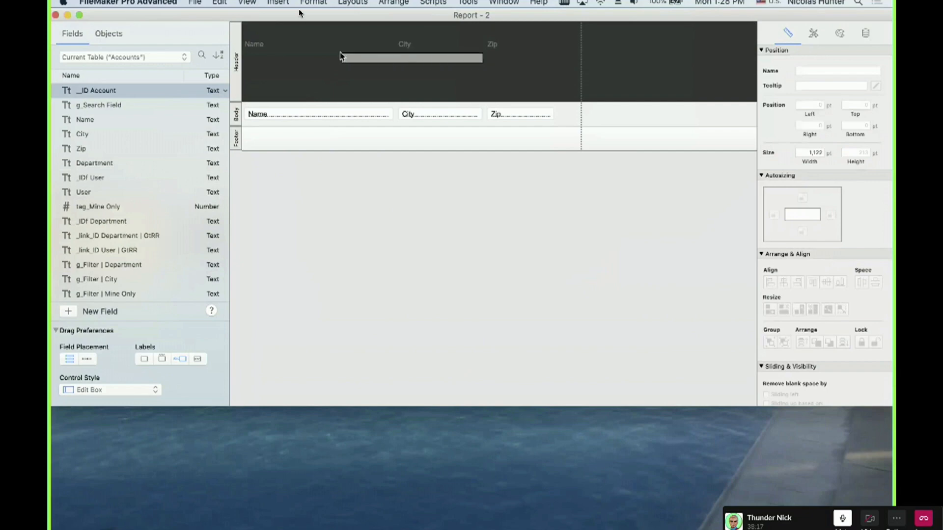
left_click_drag(498, 60, 255, 96)
left_click(277, 180)
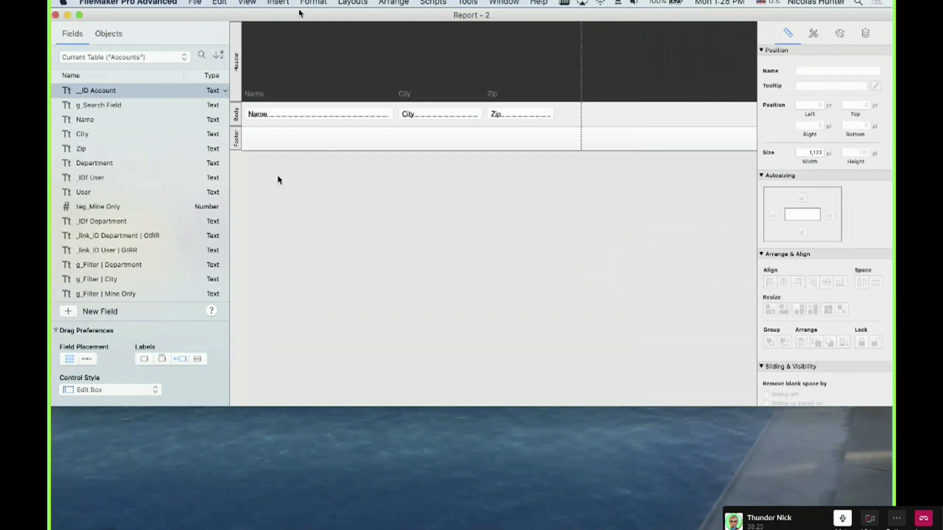
Select the Name, City and Zip fields in the Body part together to point out its contents.
left_click(278, 117)
left_click(416, 129)
left_click(422, 121)
left_click(515, 118, "shift")
left_click(331, 120, "shift")
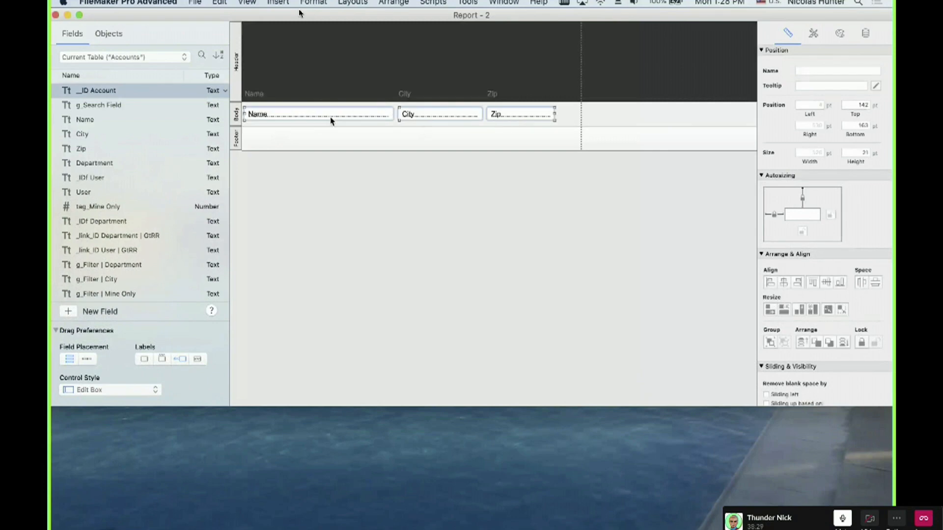
Set the text colour of the Header's Name, City and Zip labels to near-white and save the layout.
left_click(253, 94)
left_click(409, 97, "shift")
left_click(493, 94, "shift")
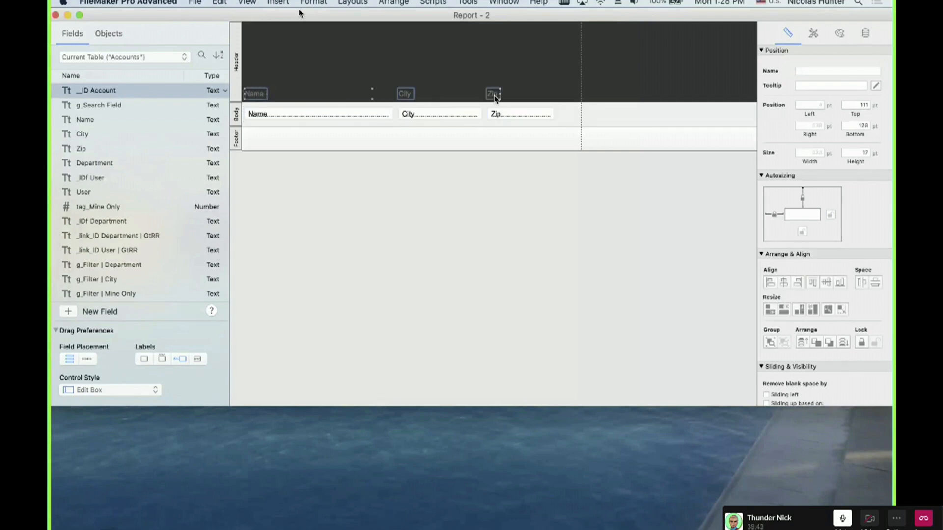
left_click(839, 33)
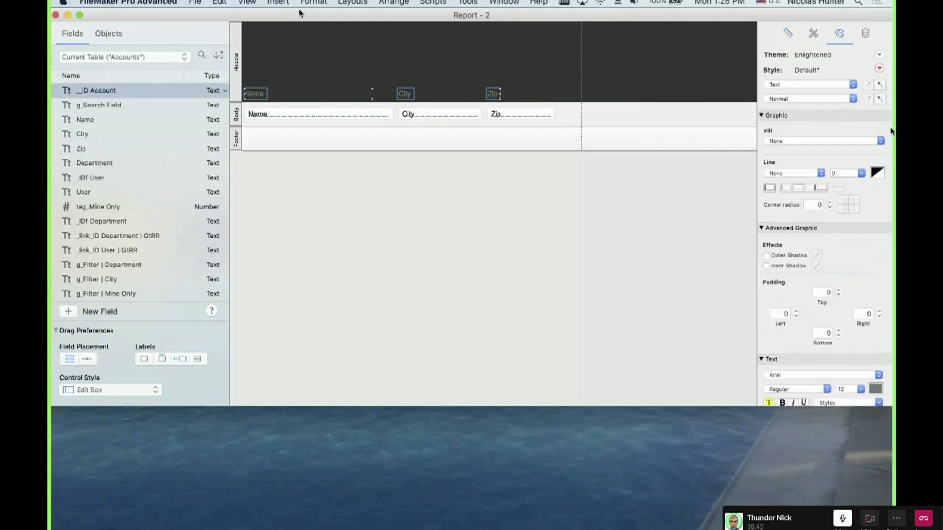
left_click(876, 389)
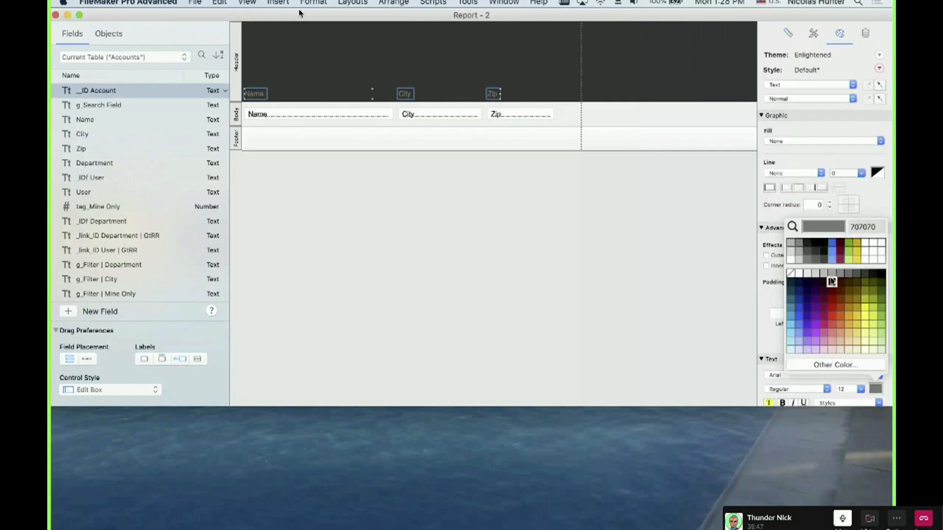
left_click(807, 273)
left_click(529, 267)
key("super+s")
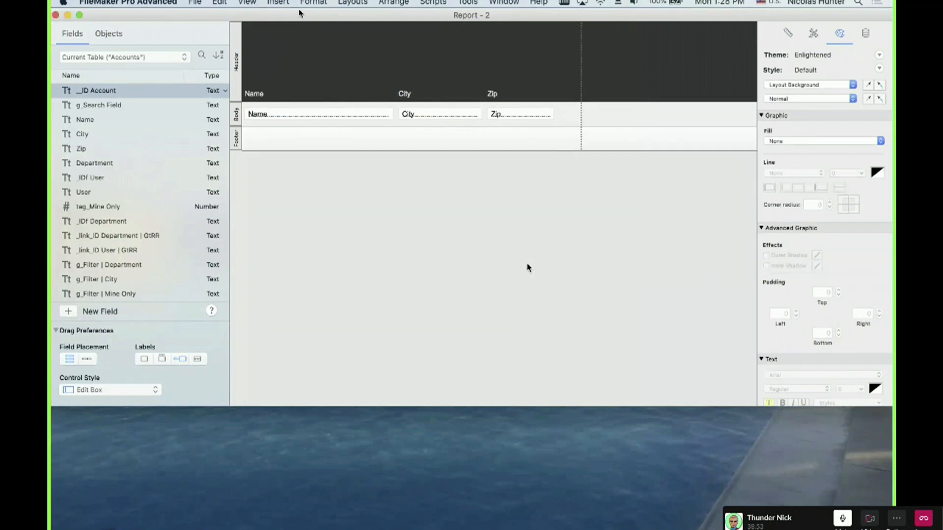
Compare how the Header and the account rows of the List View layout appear in Browse mode and Preview mode.
key("super+b")
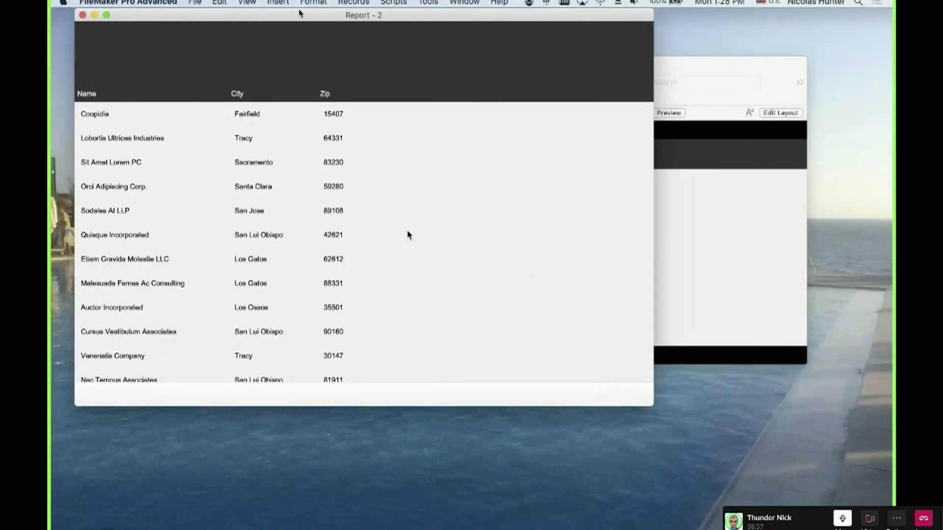
key("super+u")
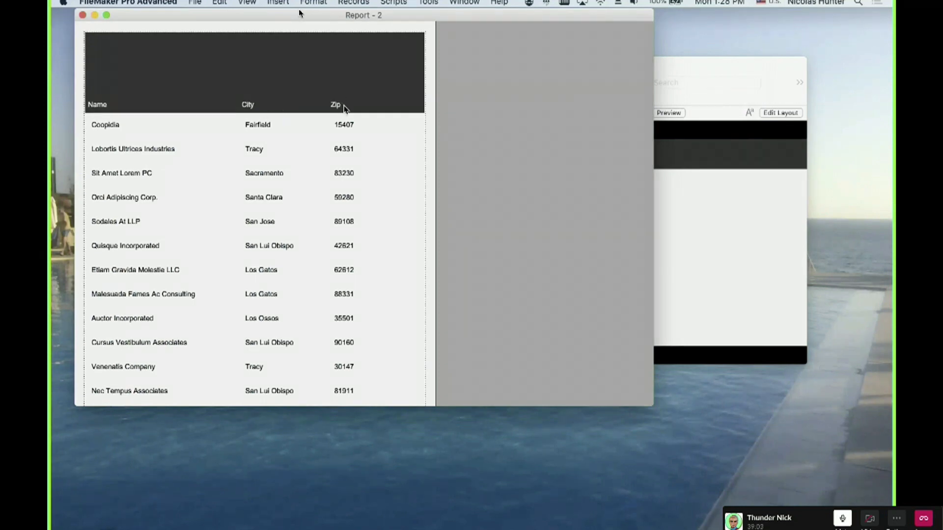
key("super+b")
scroll(344, 118, "up", 3)
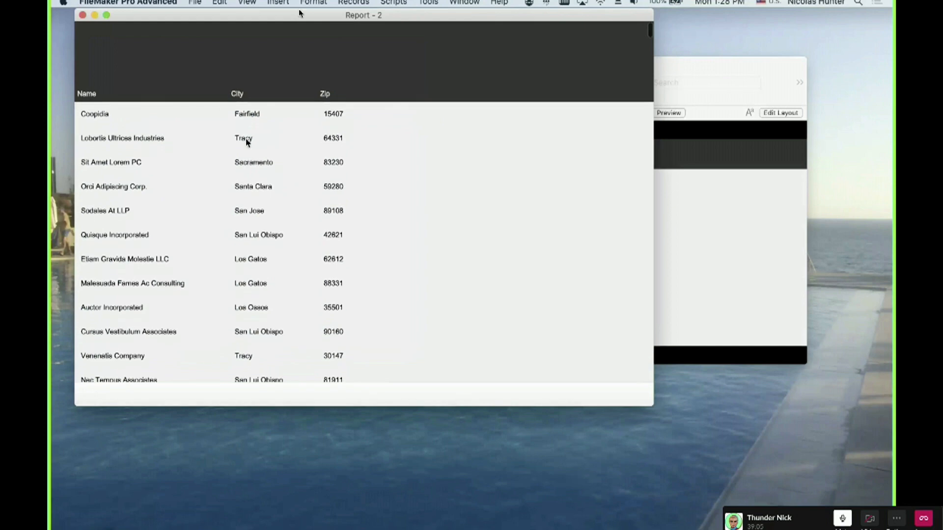
left_click(205, 112)
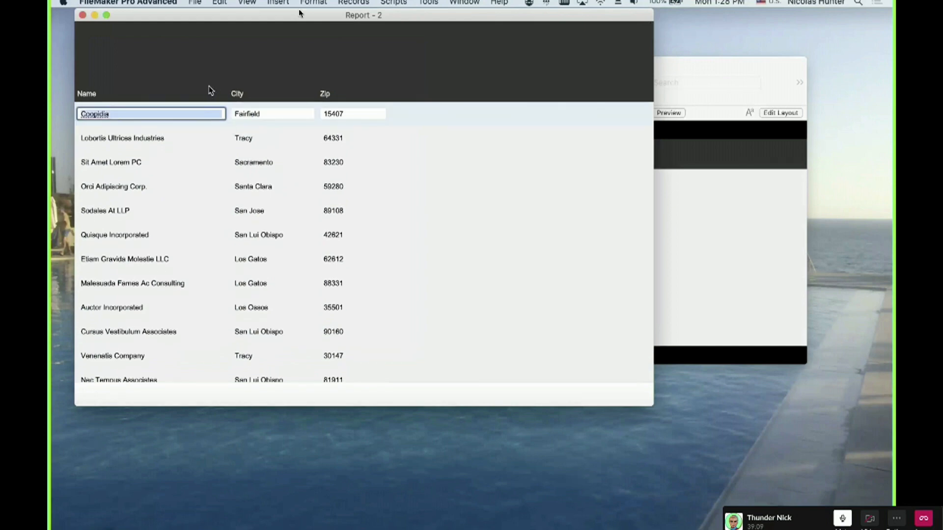
Add a text block reading "MY REPORT" with the user name symbol beneath it to the Header part, and check it in Browse mode.
key("super+l")
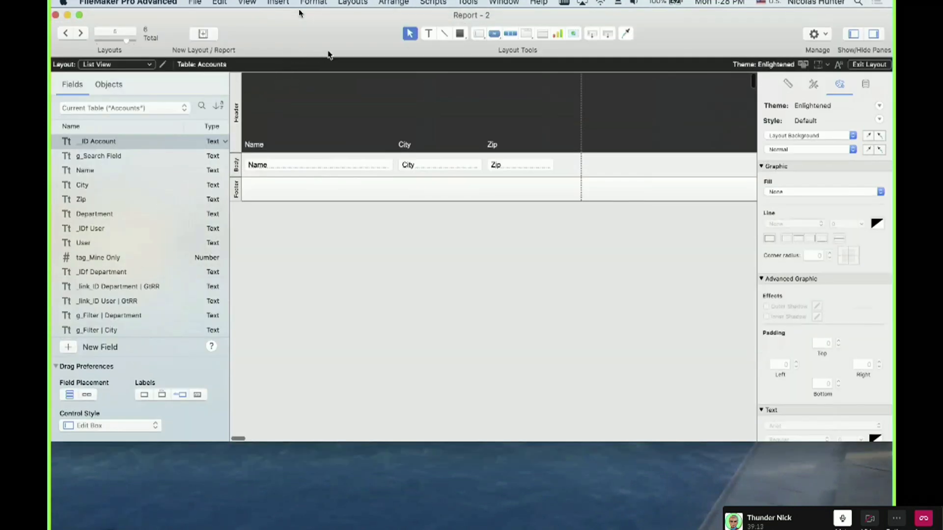
left_click_drag(264, 88, 405, 120)
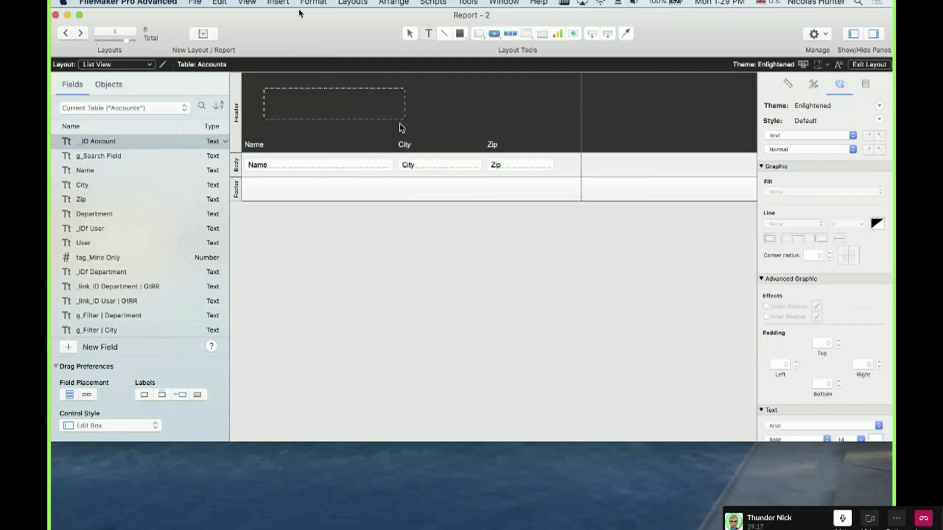
type("MY REPORT")
left_click(278, 2)
left_click(240, 2)
left_click(240, 2)
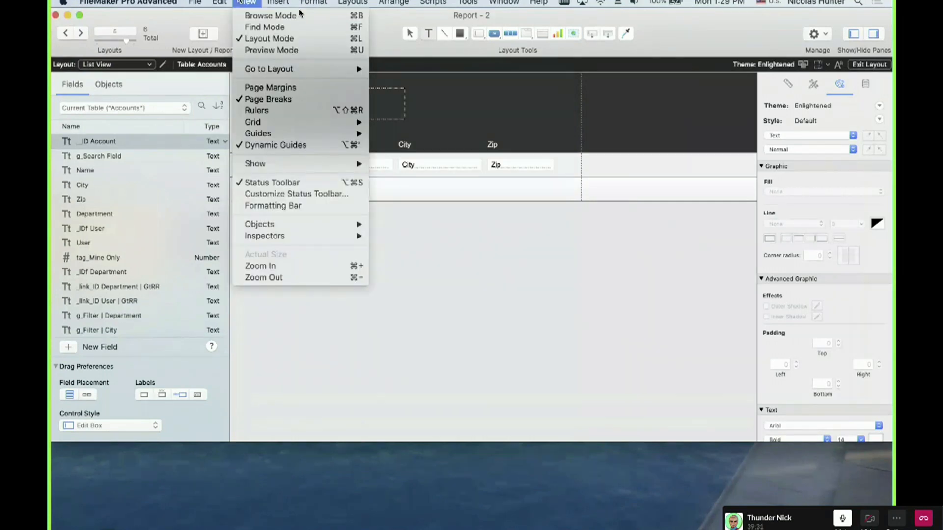
mouse_move(276, 2)
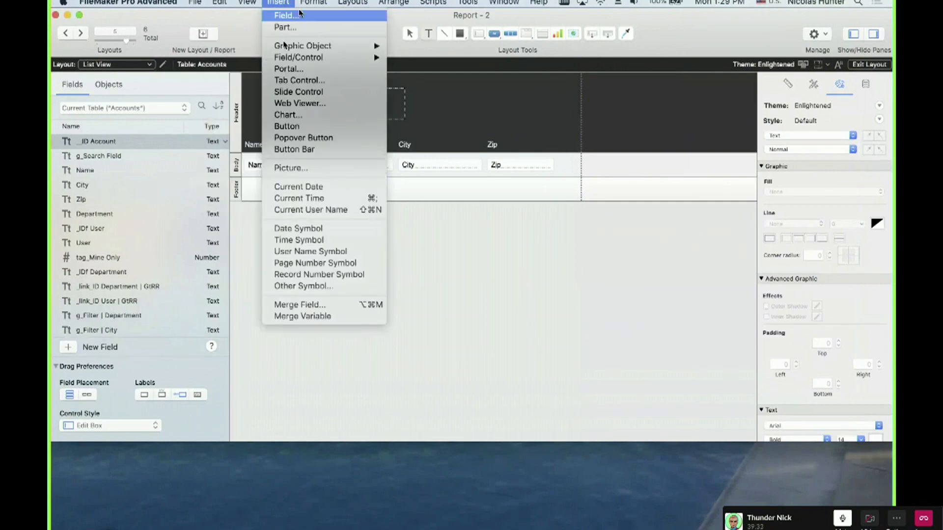
left_click(311, 252)
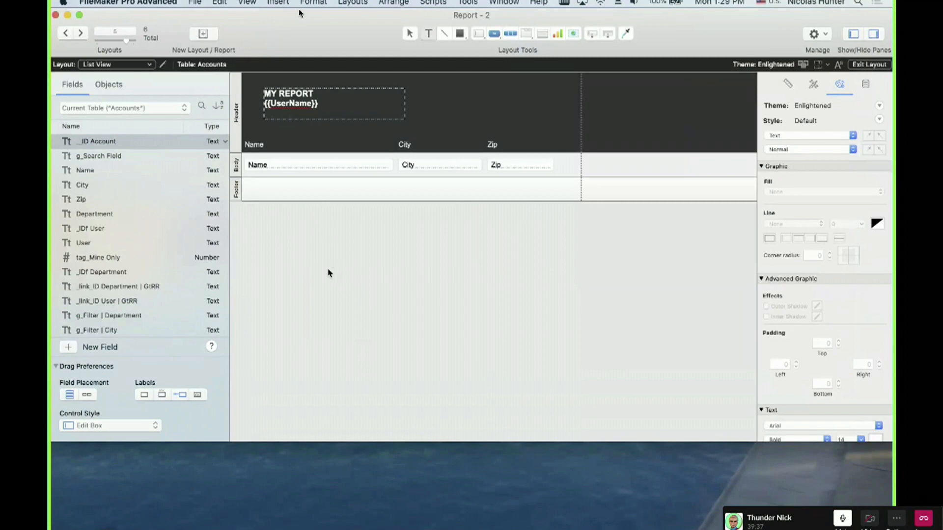
key("Escape")
key("super+b")
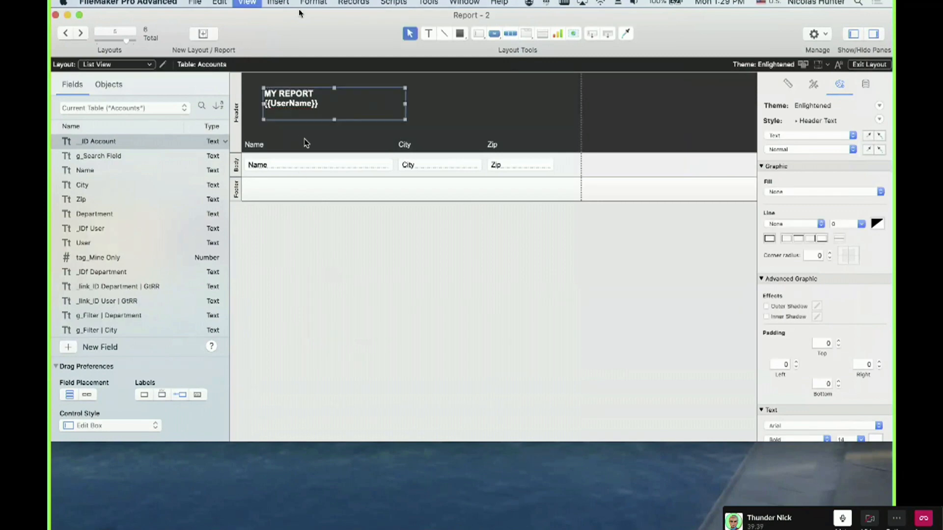
Insert the date symbol on a new line below the user name symbol in the Header's text block.
key("super+l")
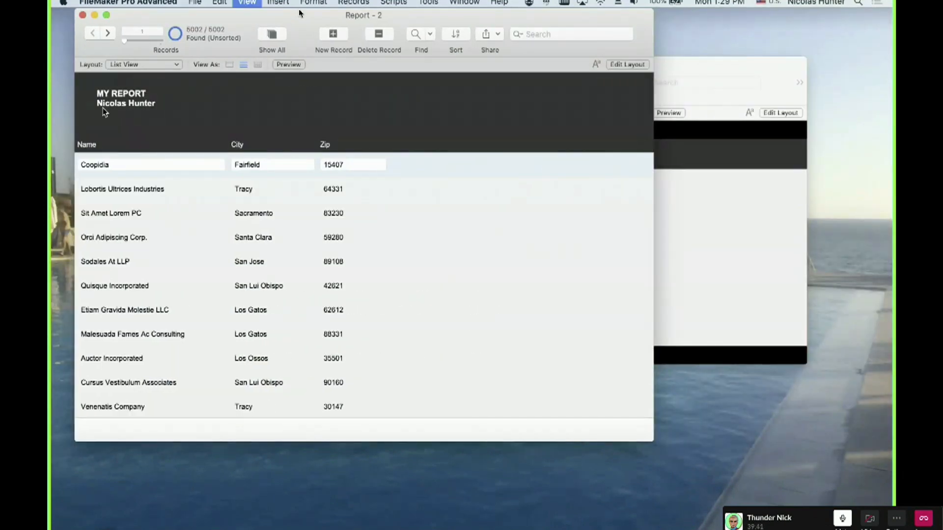
double_click(314, 103)
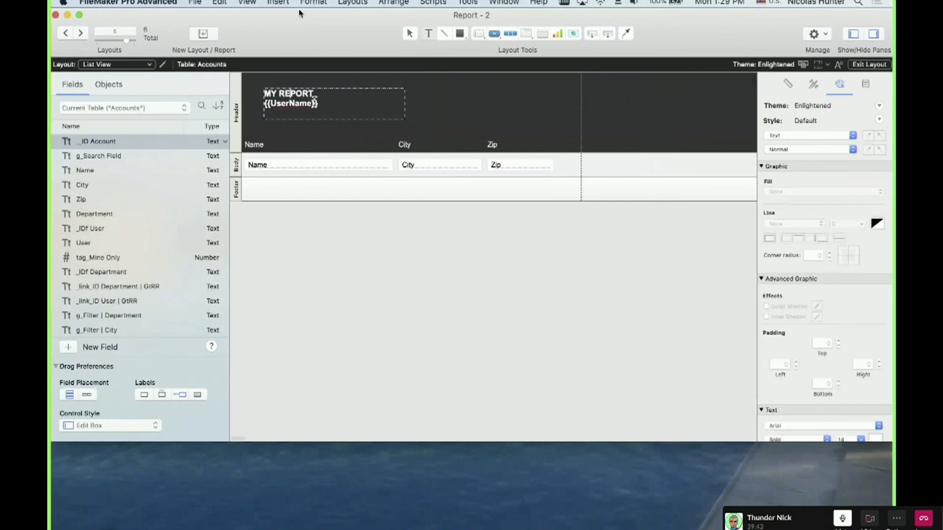
left_click(331, 103)
key("Return")
left_click(247, 3)
left_click(277, 2)
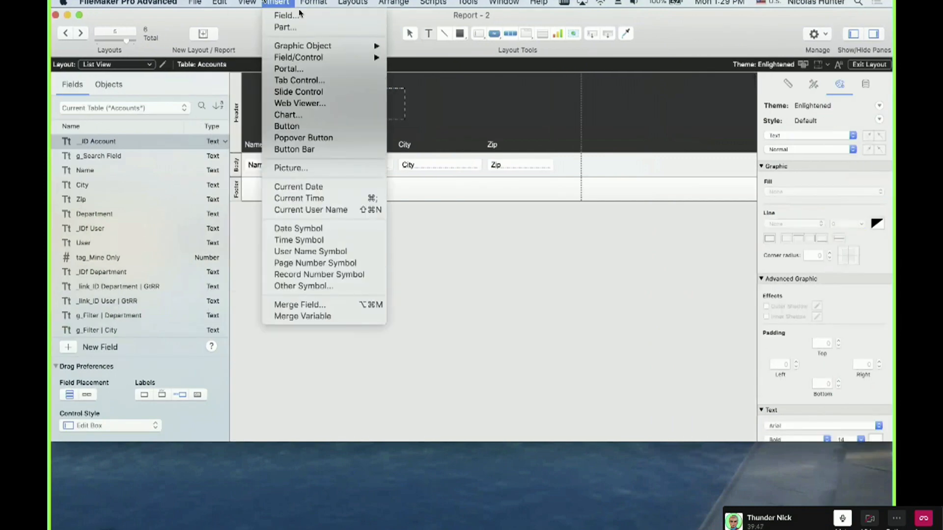
left_click(287, 228)
key("Escape")
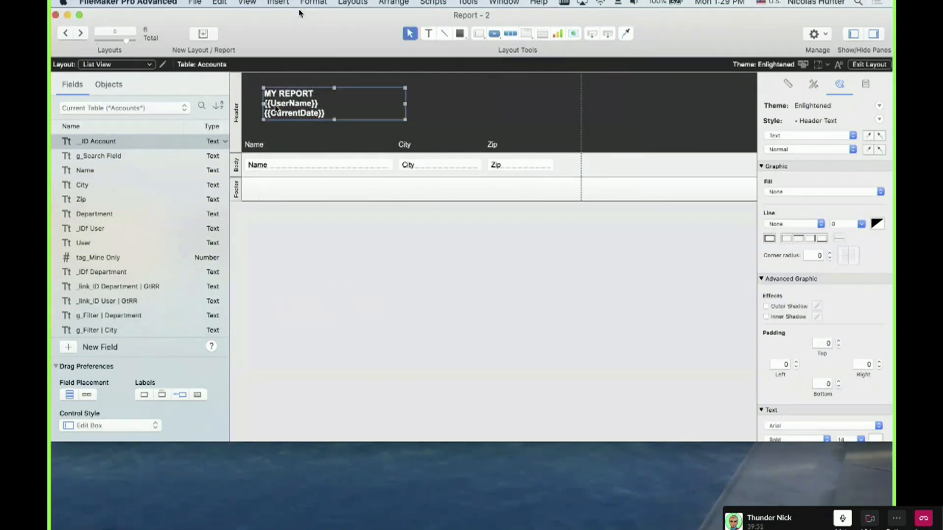
Prefix the user name symbol with "by" and the date symbol with "on", and check the Header text in Browse mode.
left_click(269, 125)
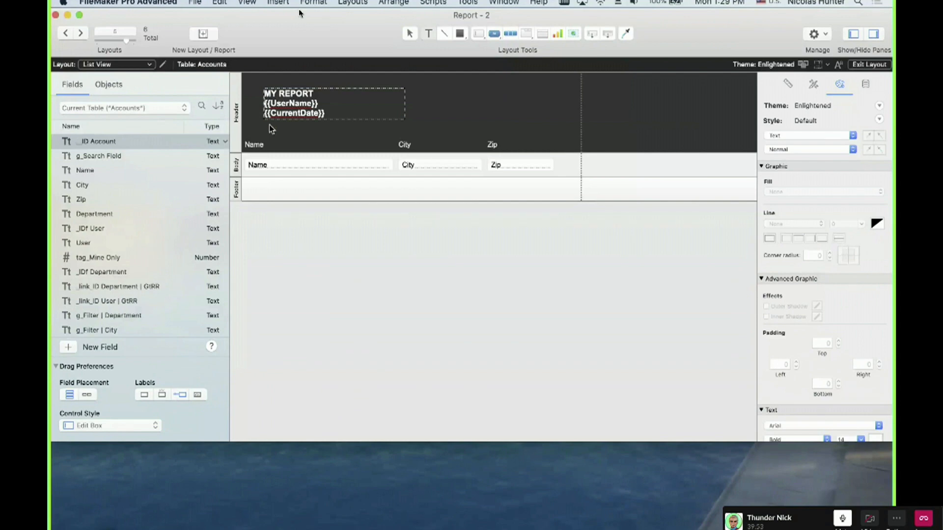
type("by")
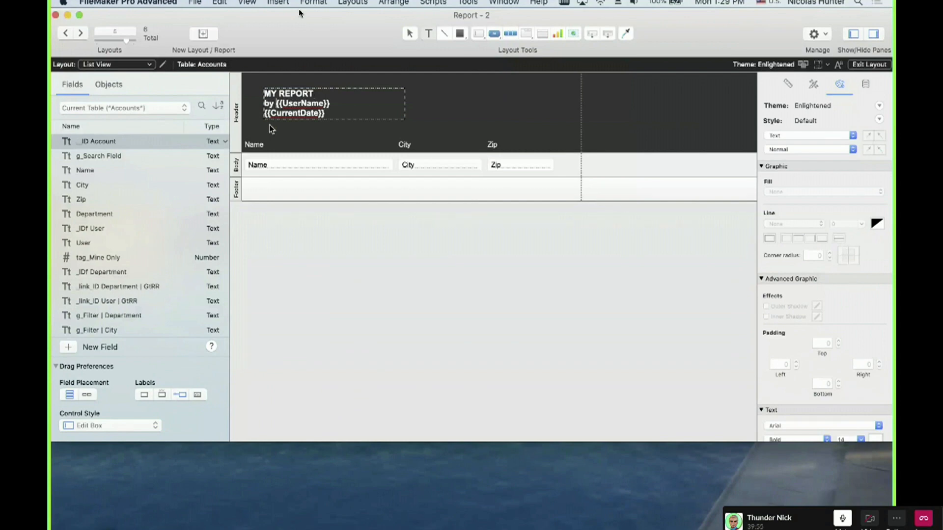
double_click(266, 112)
key("Left")
type("on")
key("Escape")
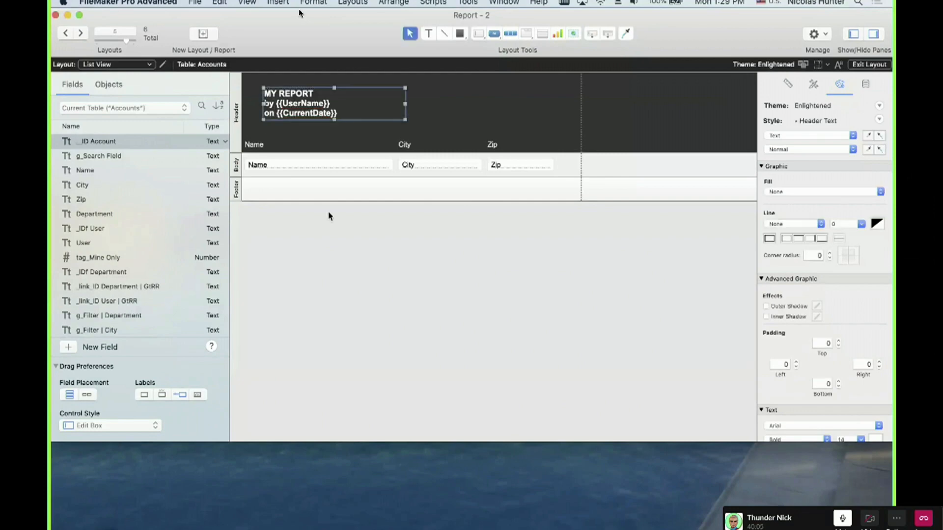
key("super+b")
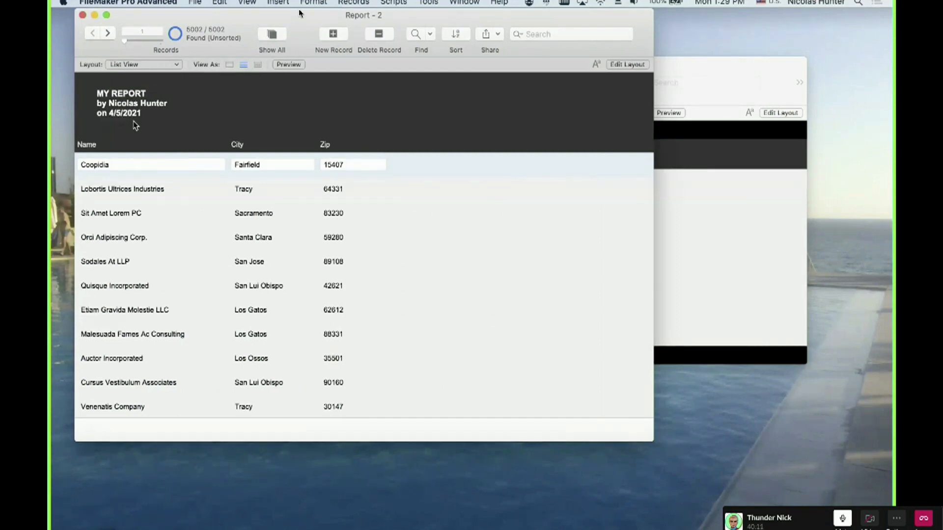
Set the date format of the Header's text block to the "December 25, 2014" style and check it in Browse mode.
key("super+l")
left_click(320, 118)
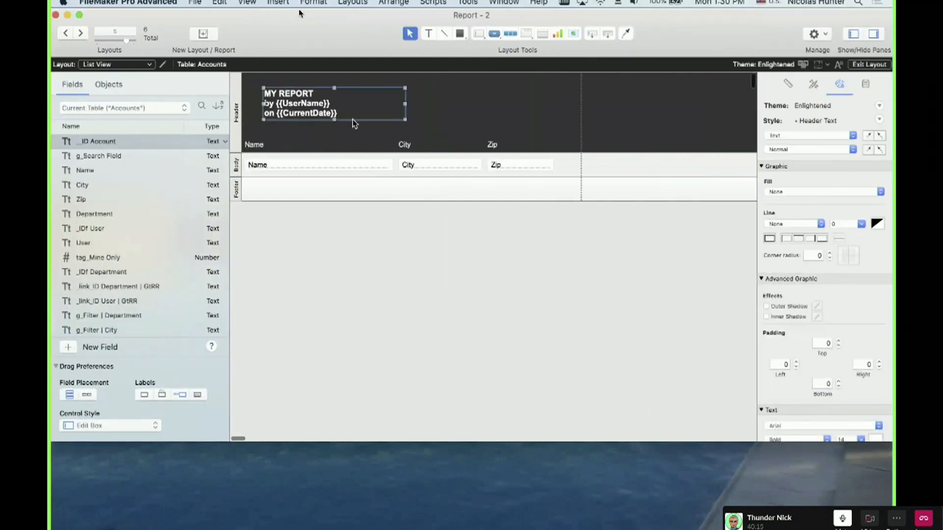
left_click(865, 84)
scroll(830, 264, "down", 5)
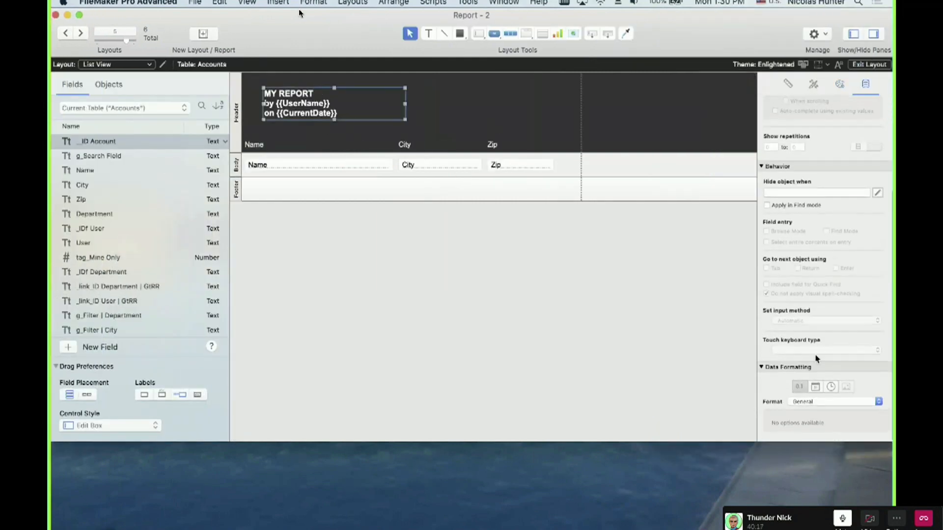
left_click(815, 388)
left_click(817, 403)
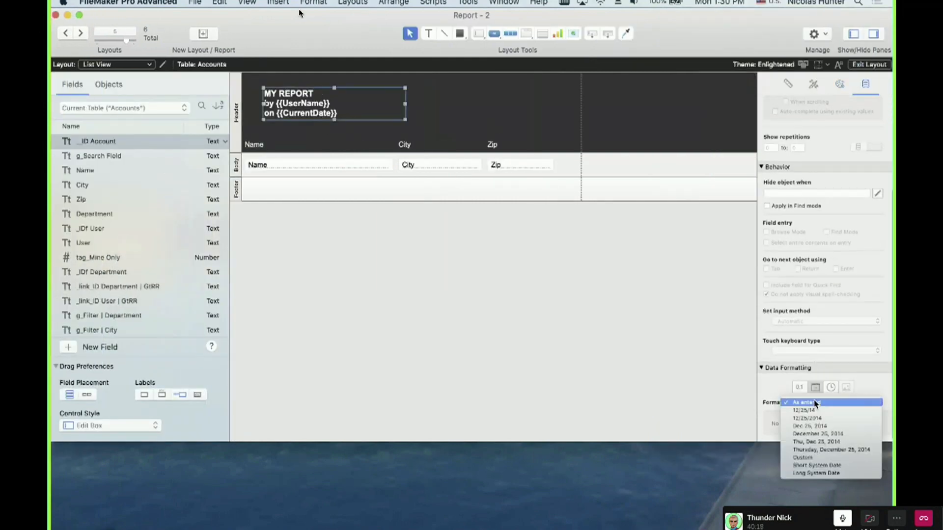
left_click(817, 434)
key("super+b")
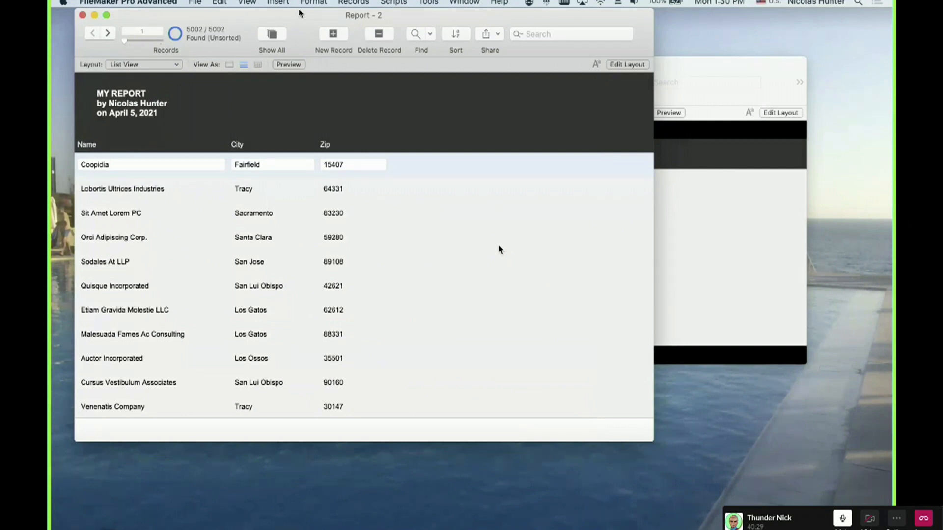
Examine the finished header and record rows of the report in Preview mode.
key("super+u")
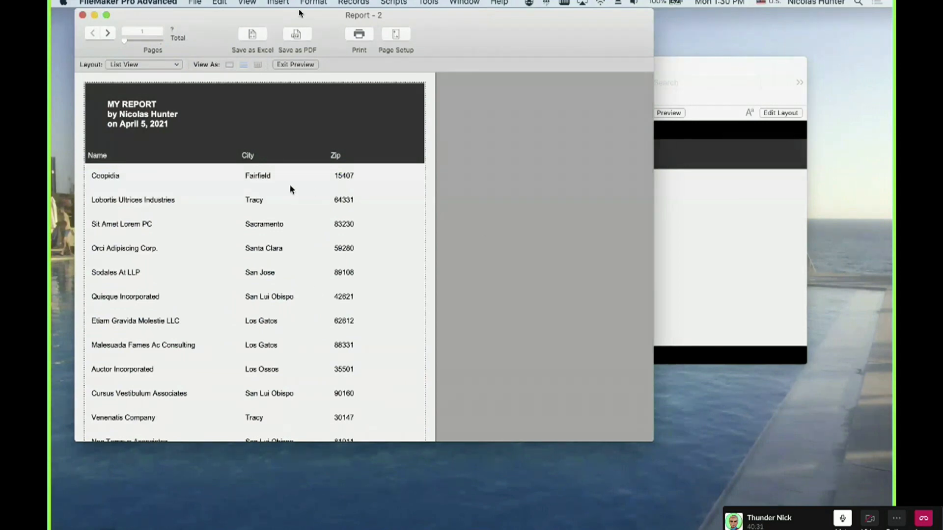
scroll(290, 190, "down", 2)
scroll(290, 190, "up", 2)
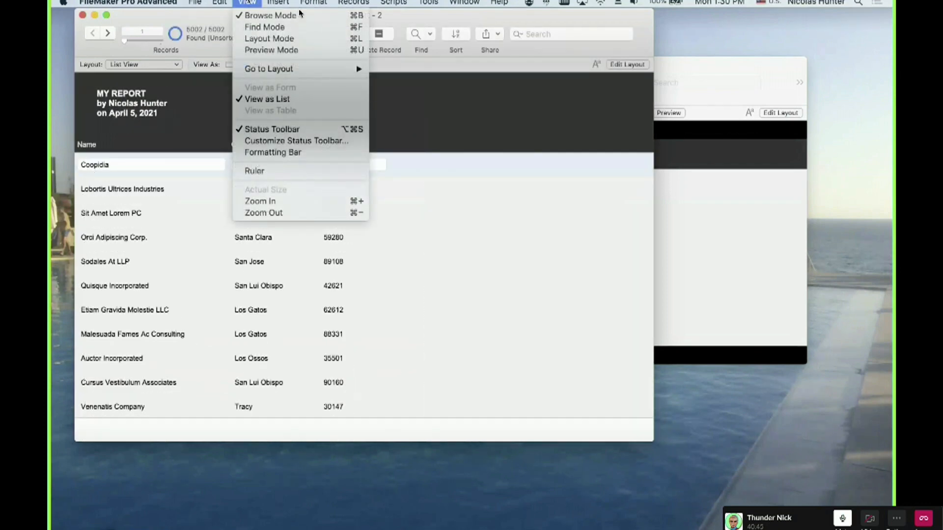
left_click(252, 50)
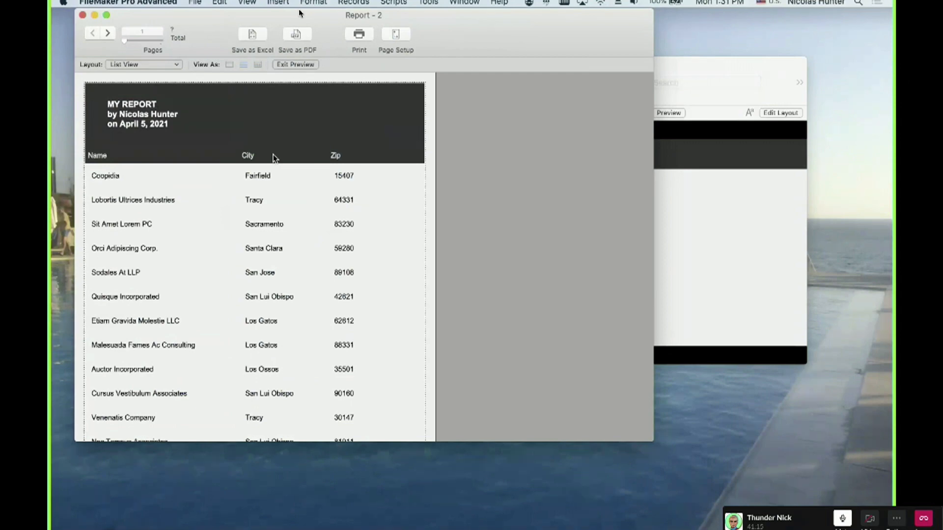
Change the report's paper size to A4 in the page setup.
left_click(394, 34)
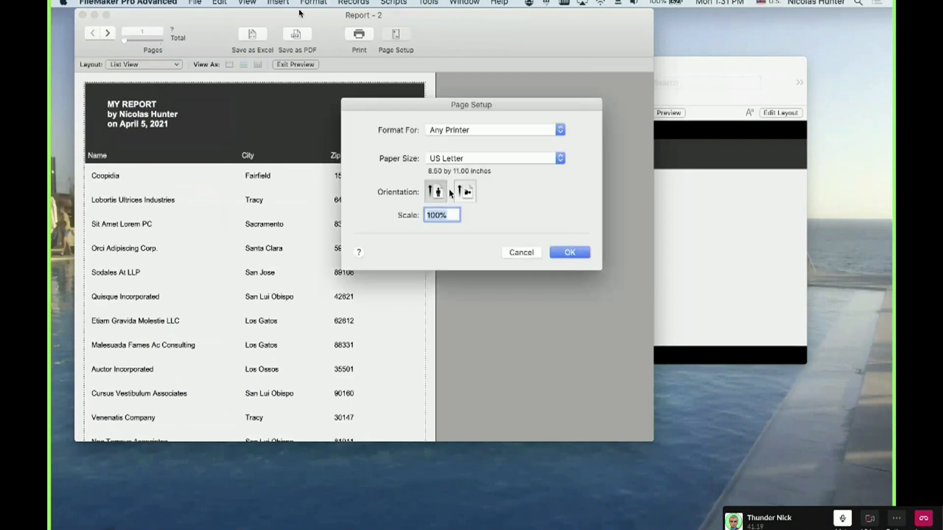
left_click(449, 158)
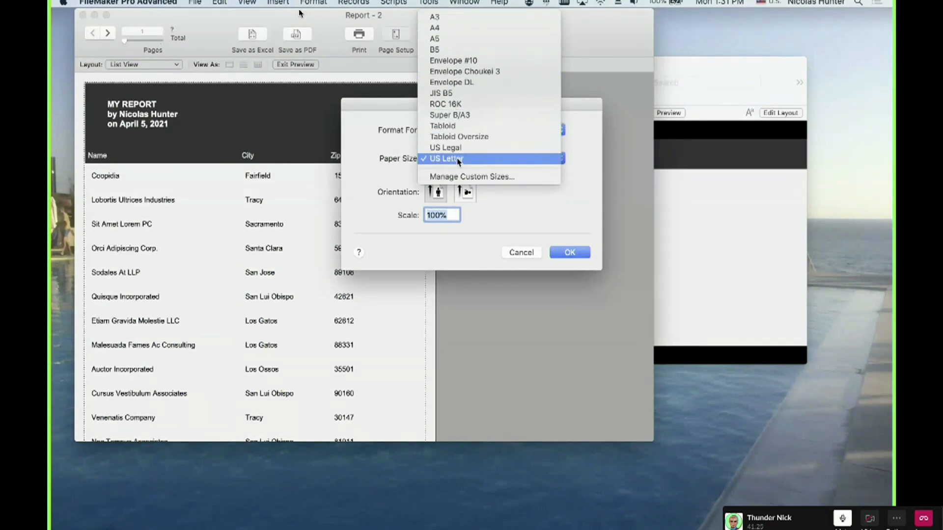
left_click(454, 28)
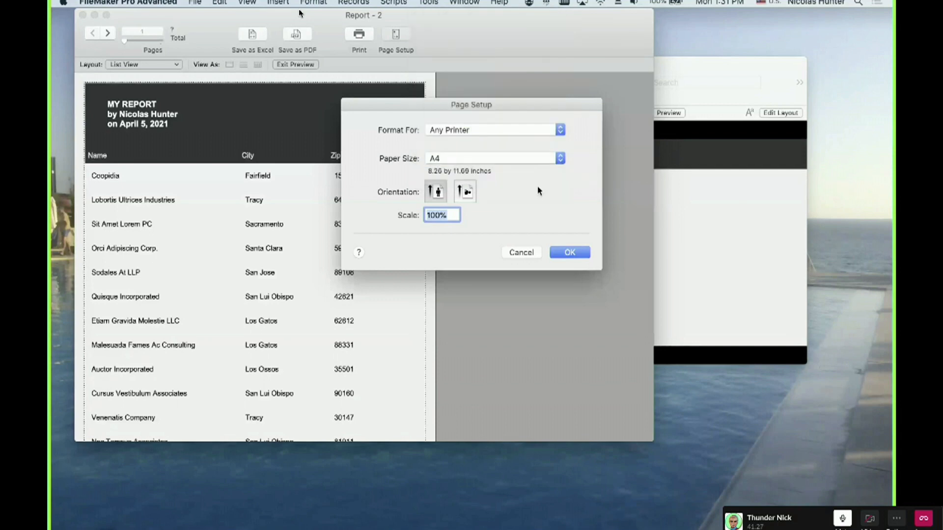
left_click(571, 253)
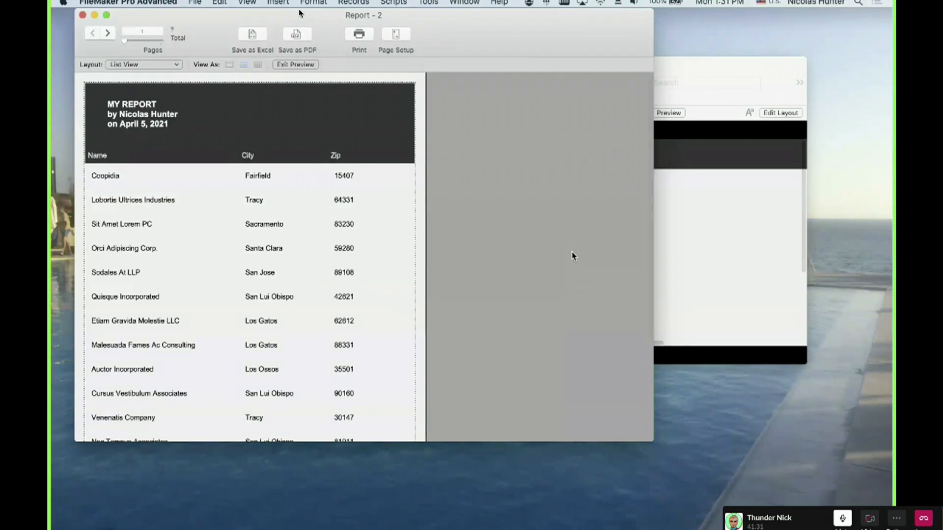
Change the report's paper size to A3 and look through the previewed page.
left_click(397, 36)
left_click(444, 160)
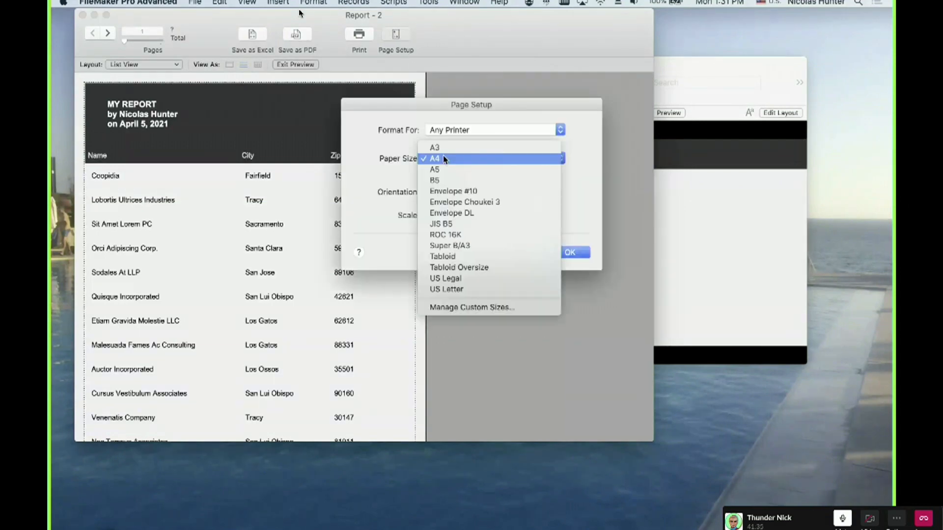
left_click(444, 149)
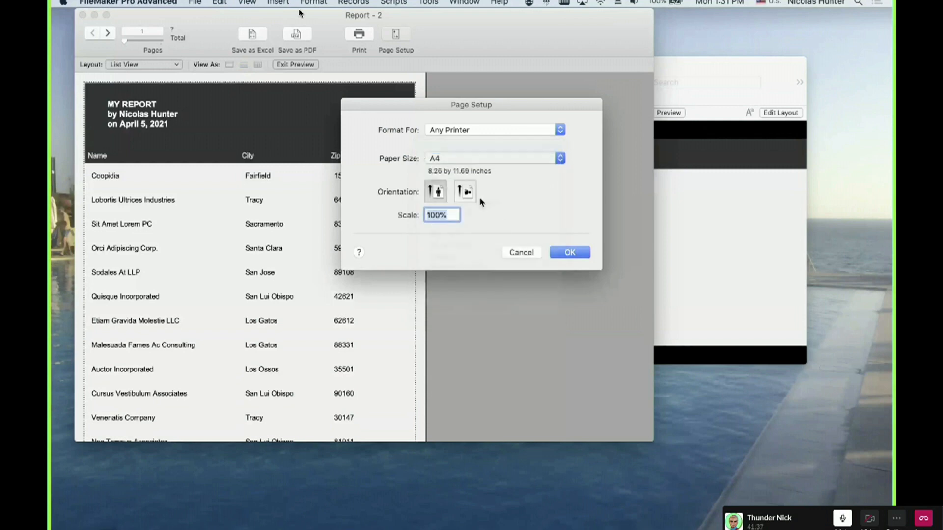
left_click(554, 253)
scroll(563, 252, "down", 6)
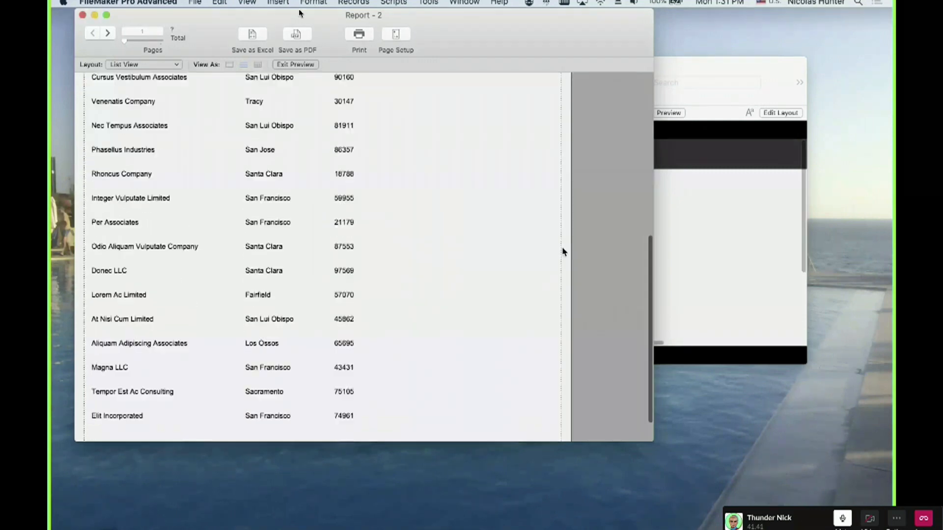
scroll(563, 252, "up", 8)
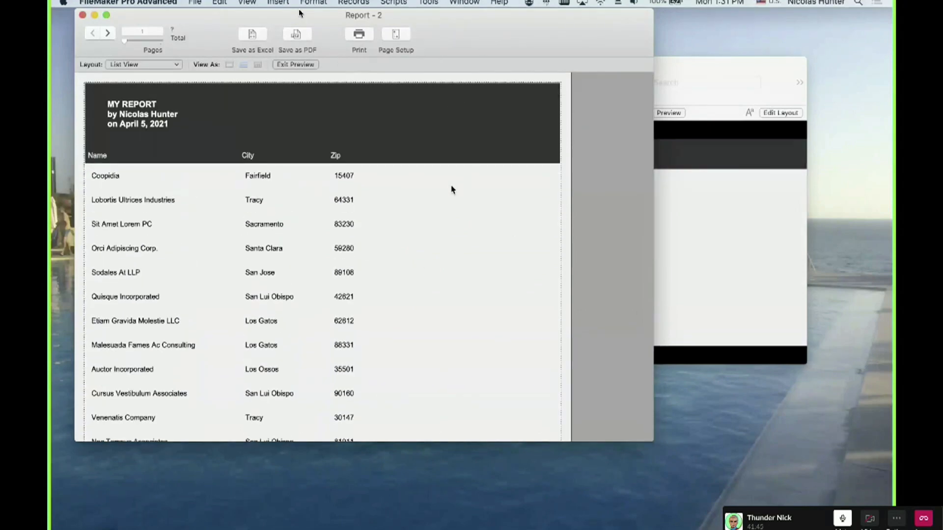
Set the report's paper size to US Letter in the page setup.
left_click(395, 34)
left_click(447, 158)
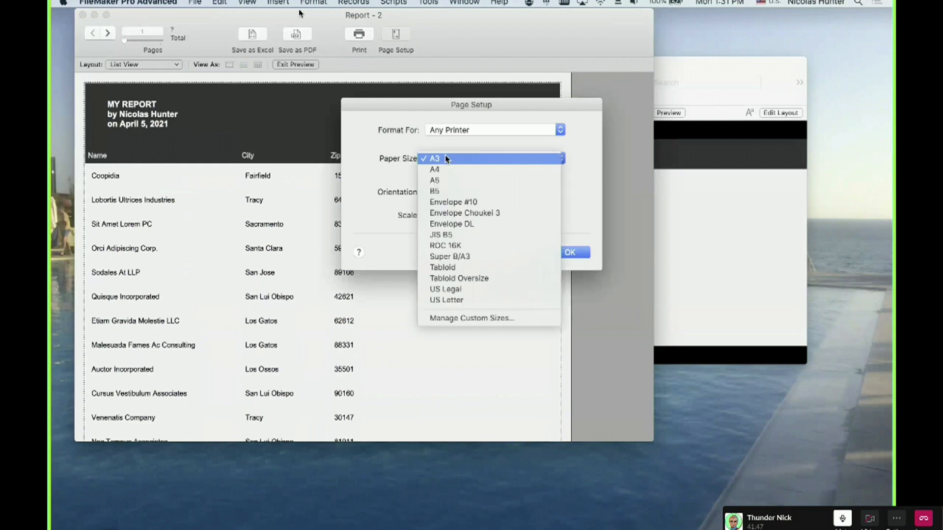
left_click(456, 301)
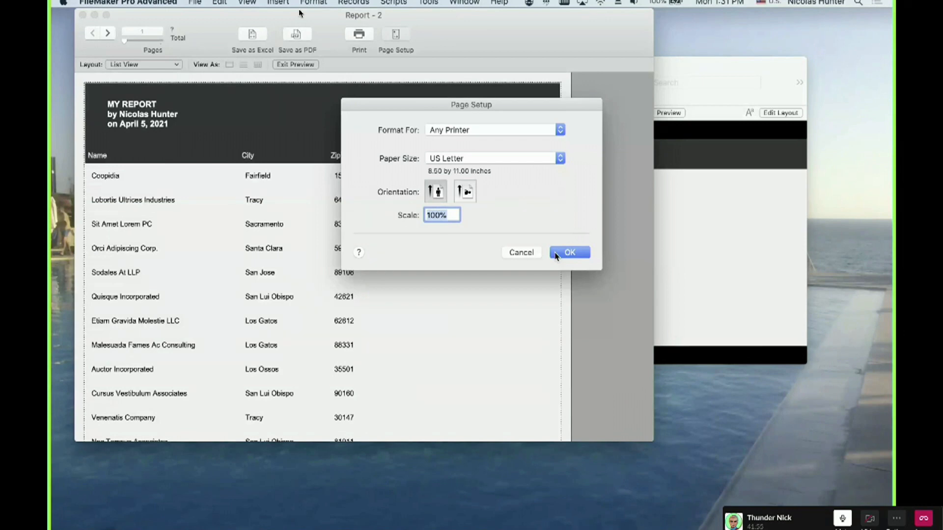
left_click(556, 254)
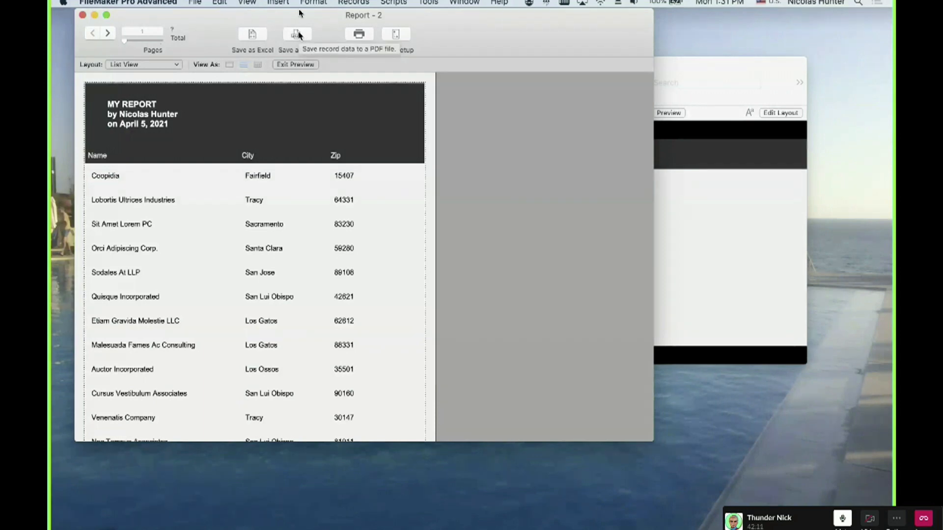
Inspect the Name, City and Zip column labels of the Header part in Layout mode, and return to Browse mode.
key("super+l")
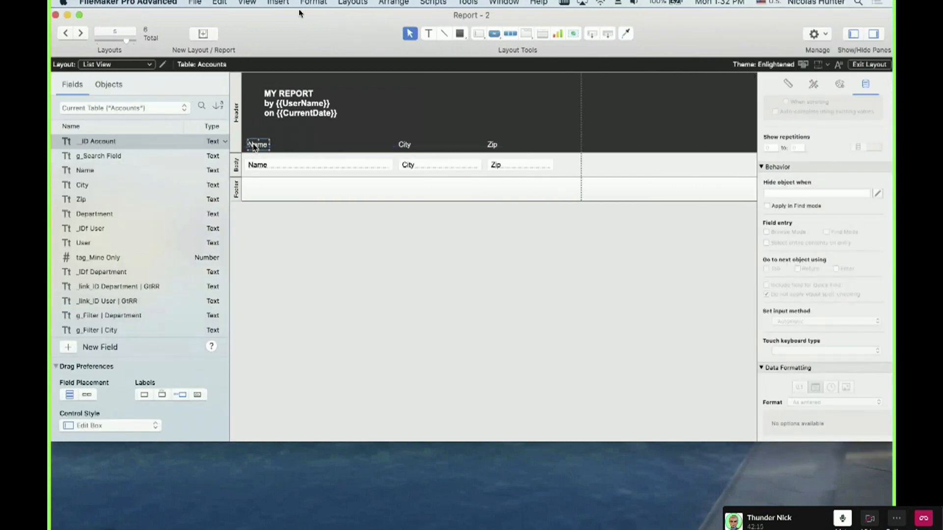
left_click(408, 147)
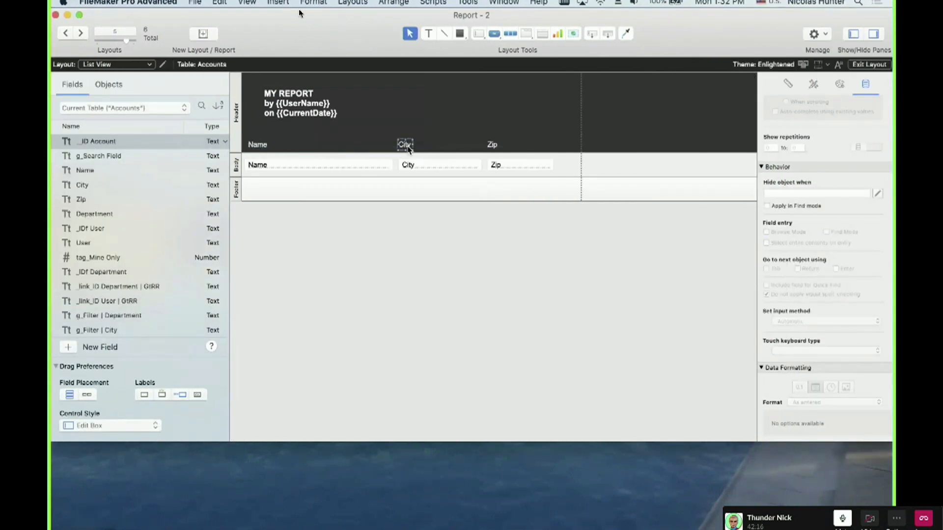
left_click(493, 146)
key("super+b")
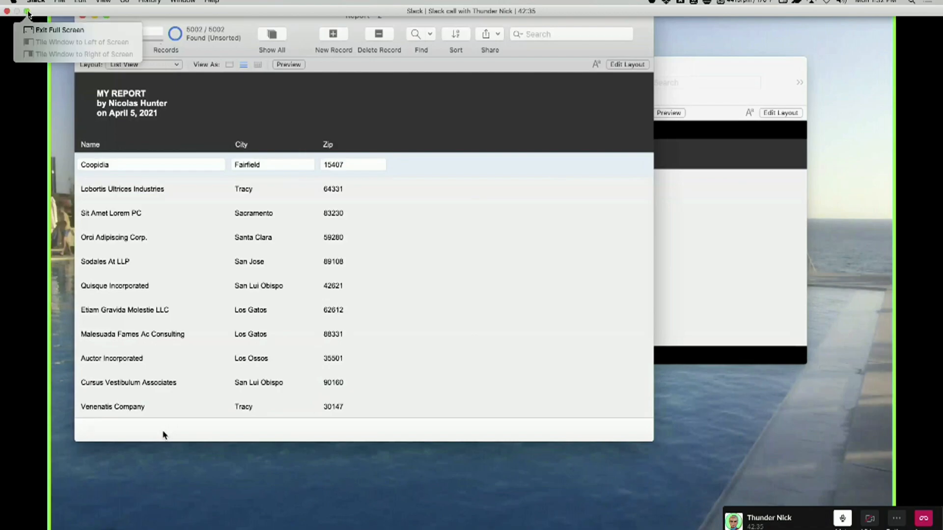
left_click(28, 13)
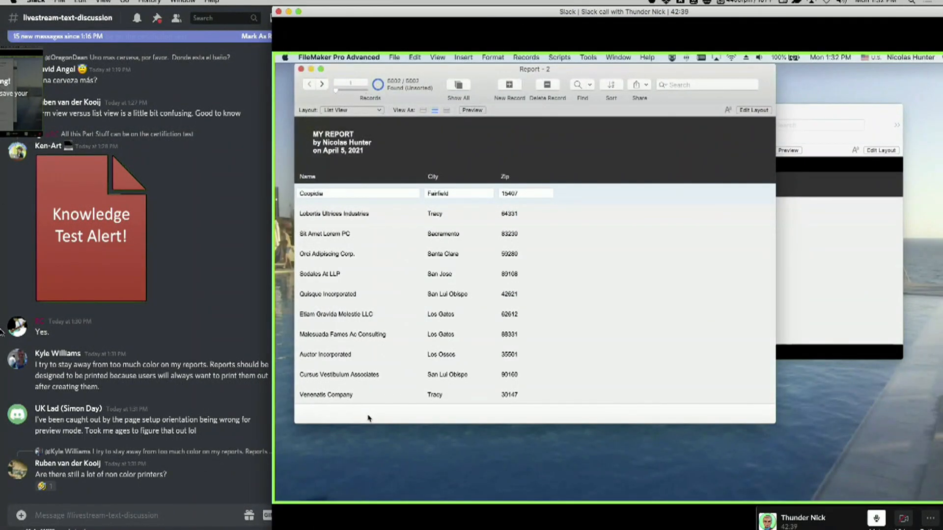
mouse_move(1, 336)
left_click(18, 478)
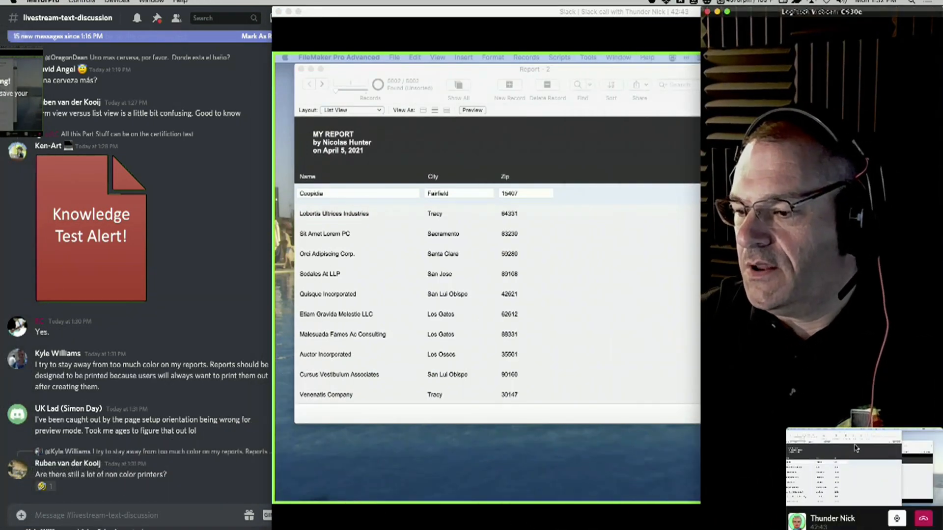
left_click_drag(857, 447, 869, 529)
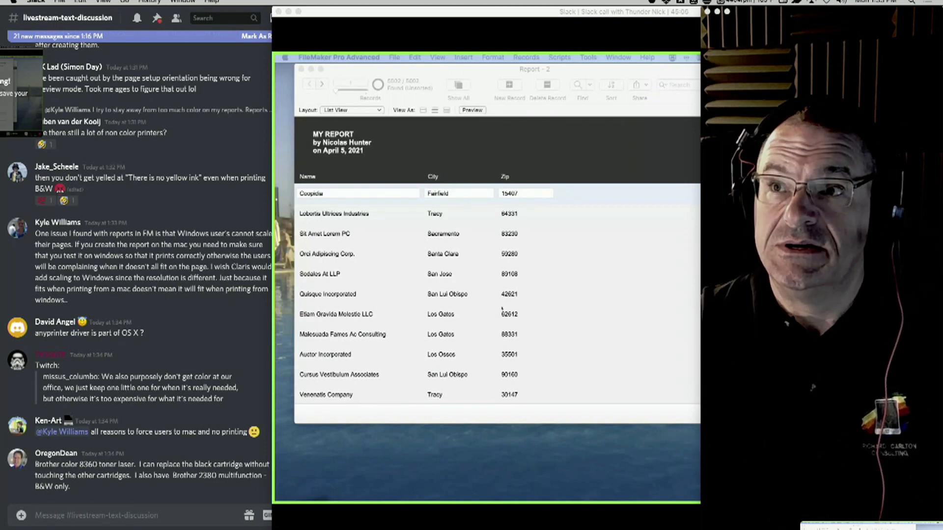
left_click(603, 129)
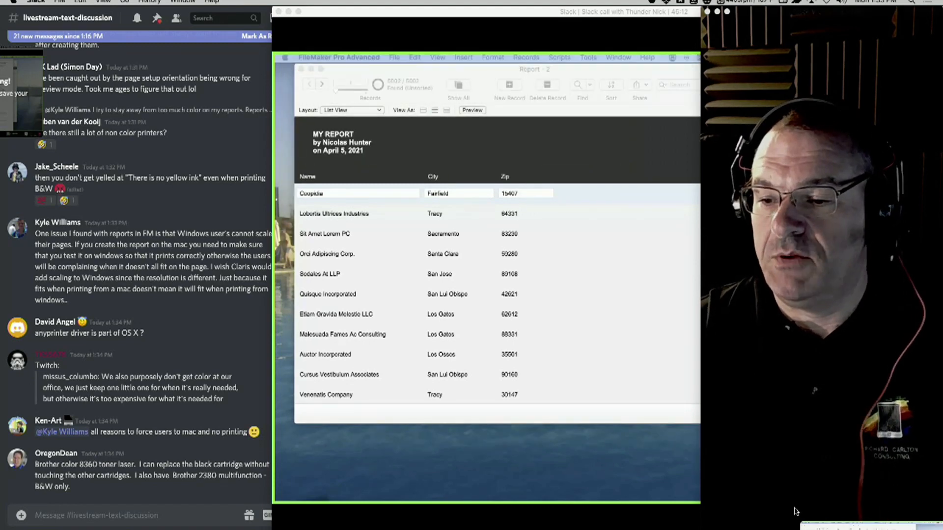
left_click(447, 486)
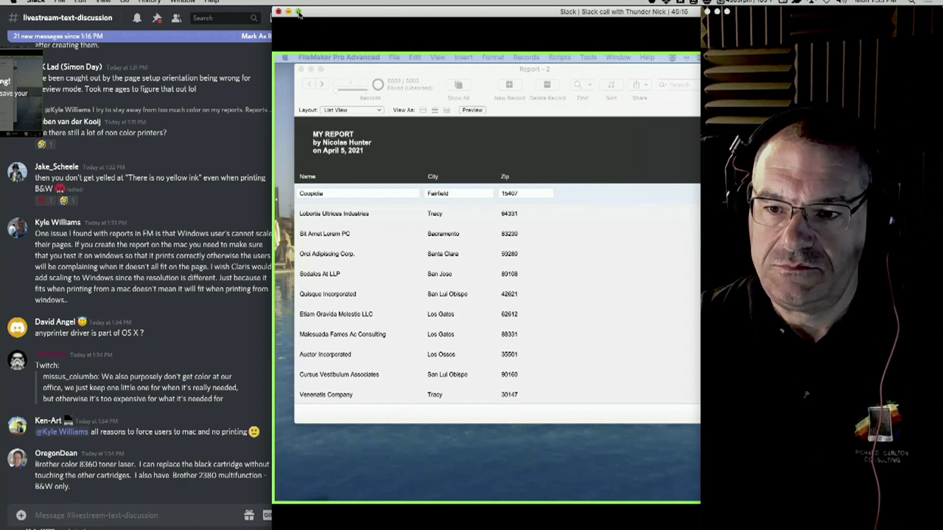
mouse_move(297, 12)
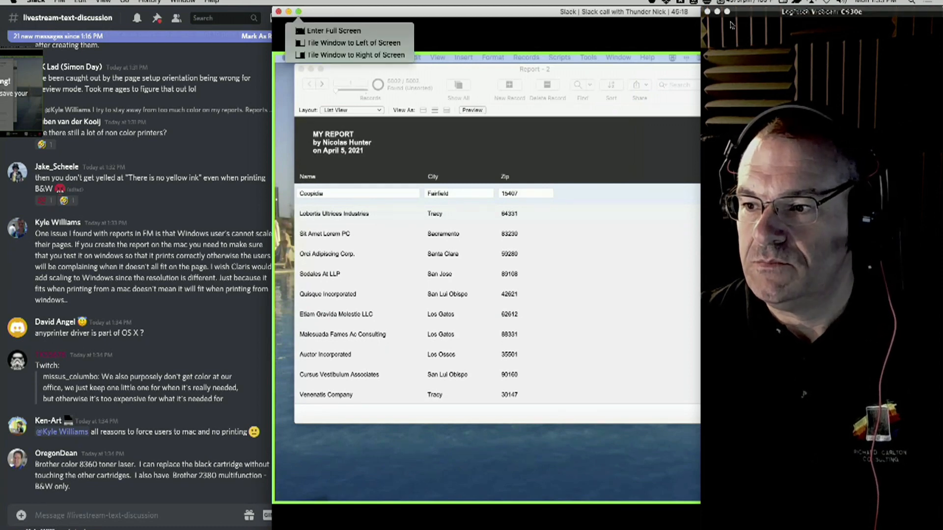
left_click(718, 11)
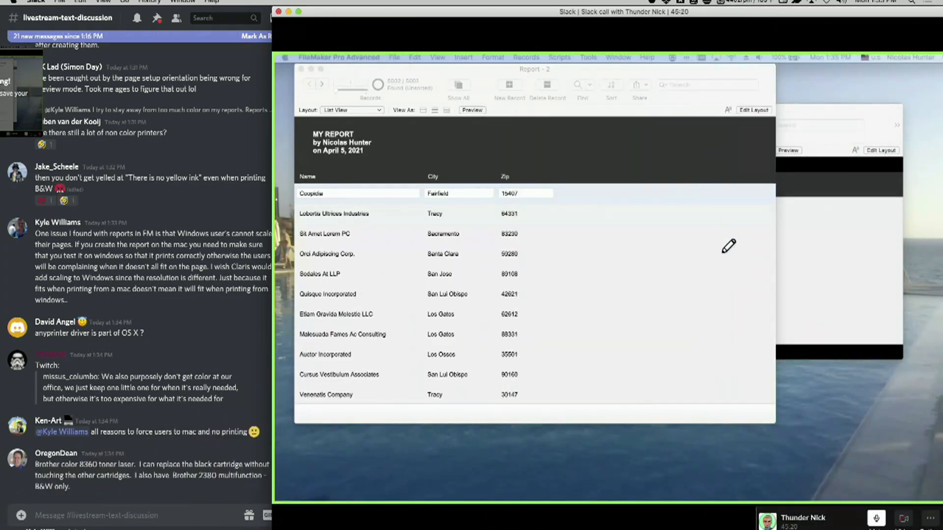
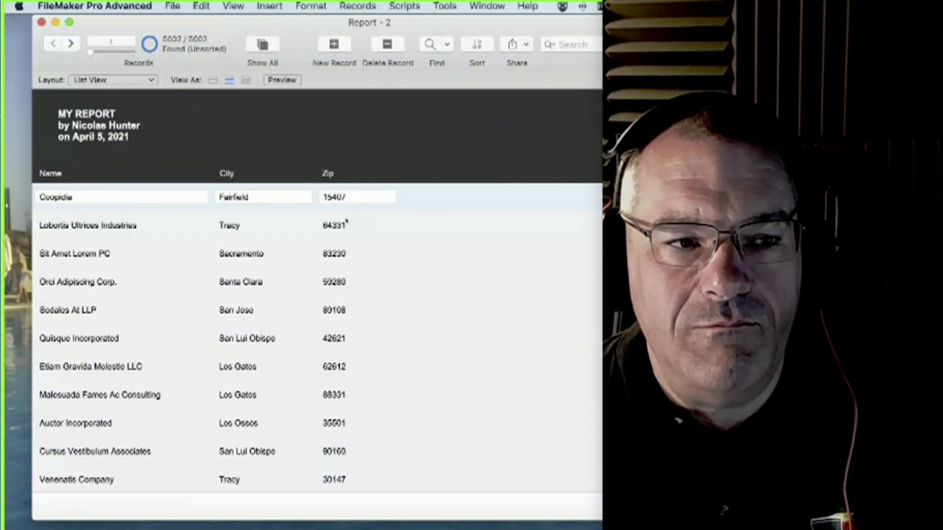
left_click(388, 226)
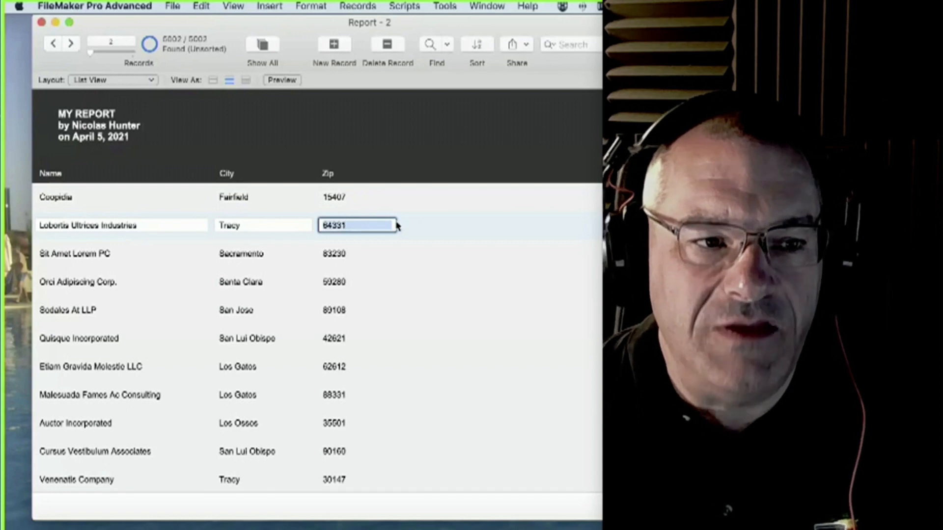
left_click(399, 197)
left_click(408, 225)
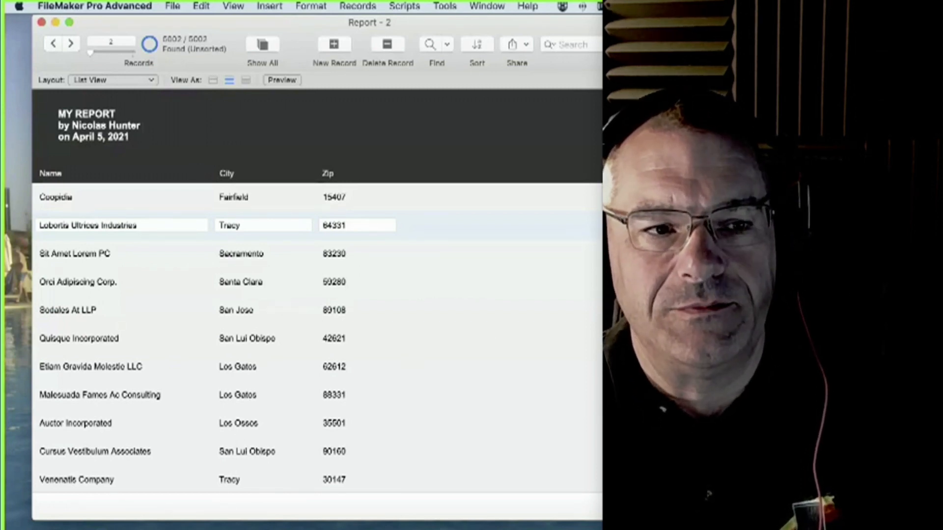
Switch to the Chicago Residential Tower PDF in Preview and examine the header and footer bars around its table of contents page.
key("super+Tab")
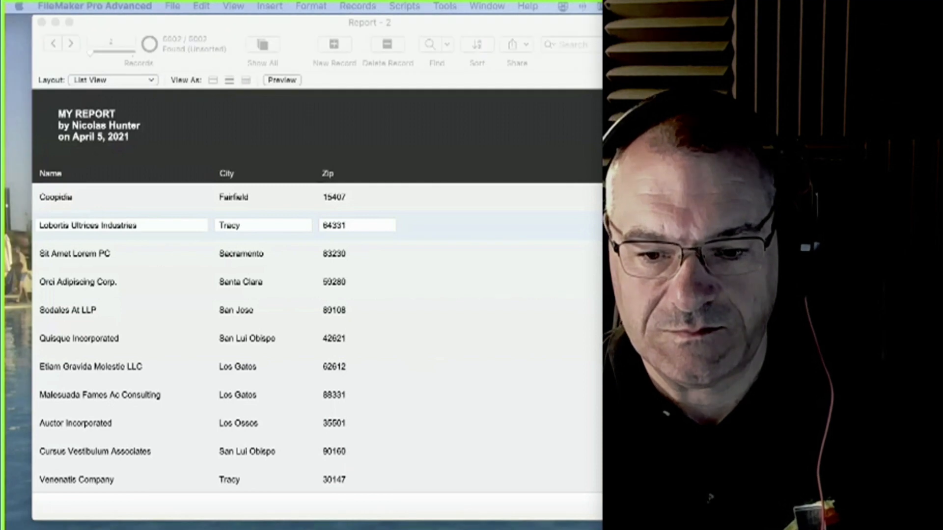
left_click_drag(314, 528, 480, 63)
scroll(506, 254, "up", 8)
scroll(506, 253, "down", 10)
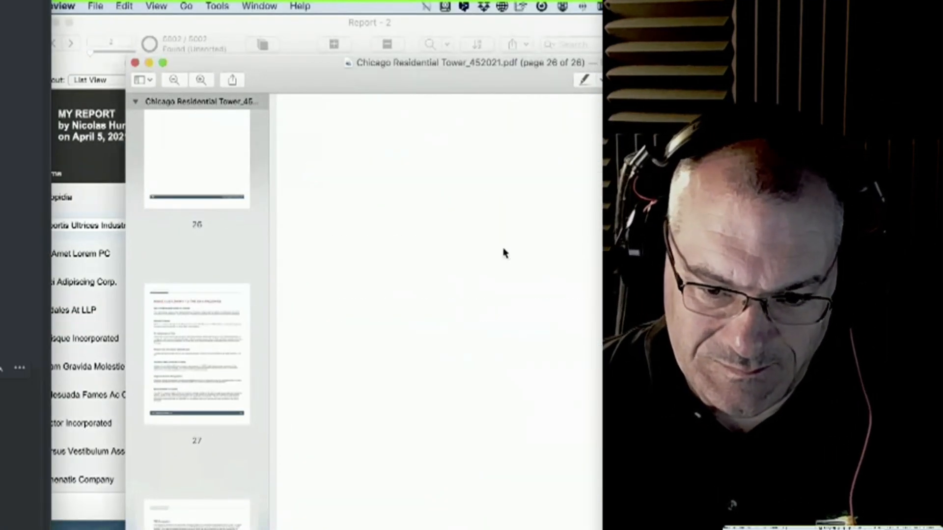
scroll(504, 253, "up", 20)
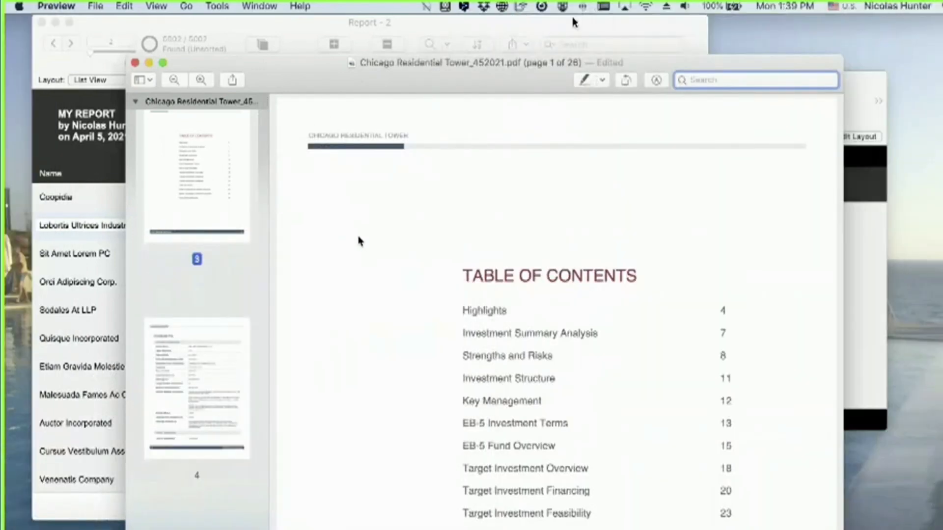
scroll(351, 272, "down", 6)
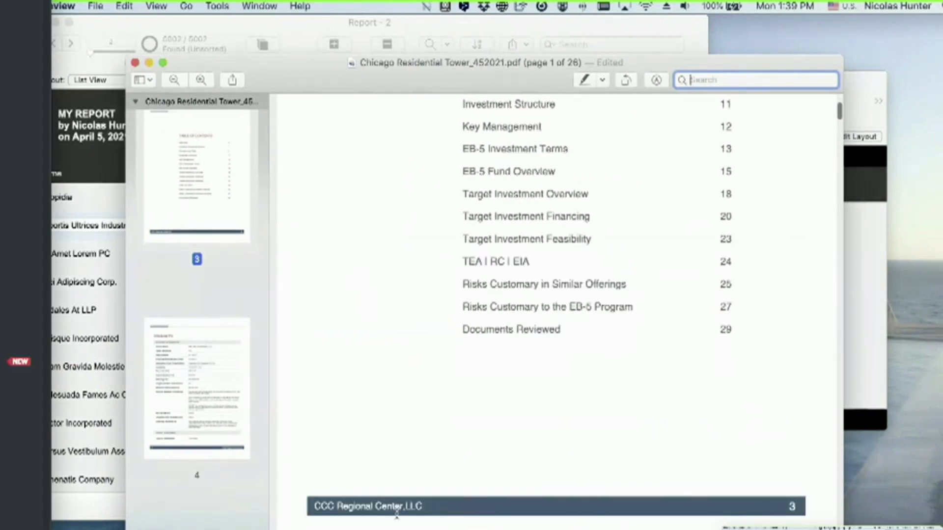
scroll(393, 486, "down", 10)
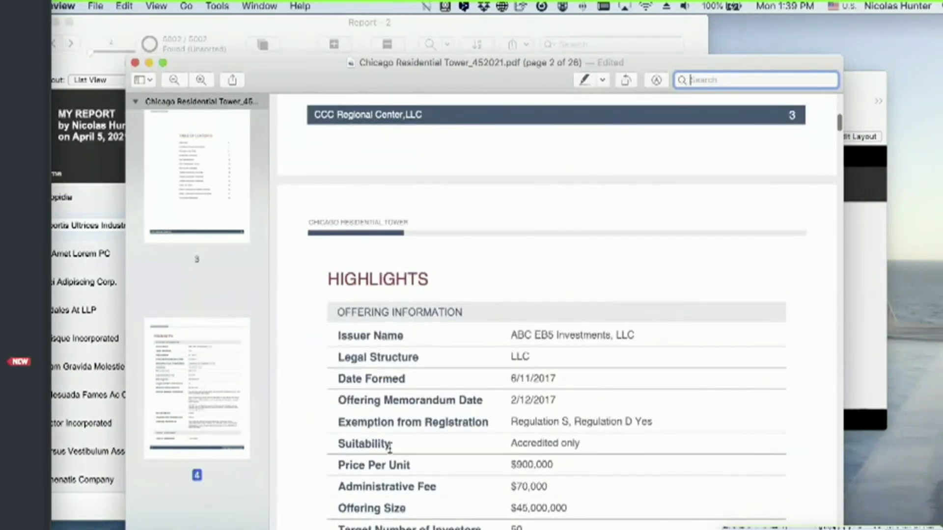
Examine the Highlights section's title, subheading and data rows, and look through the following pages of the PDF report.
left_click_drag(382, 279, 430, 279)
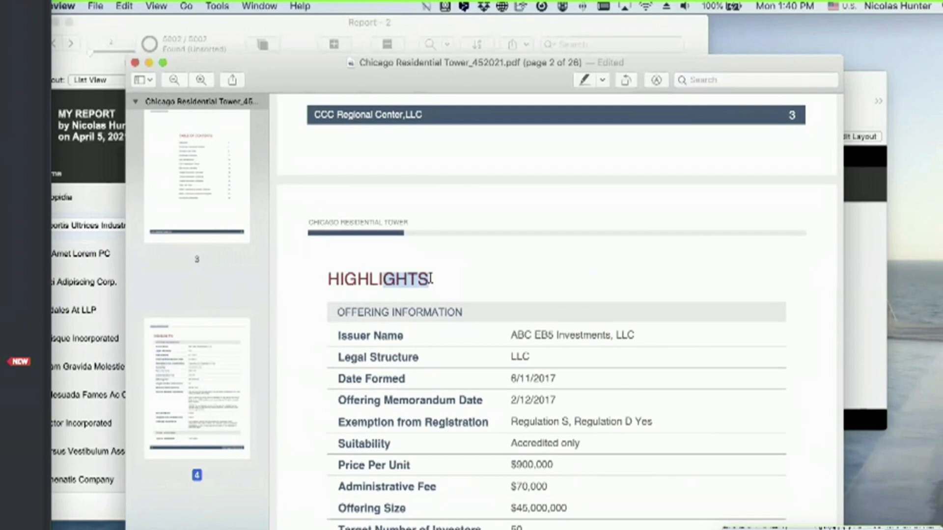
left_click(400, 312)
left_click_drag(334, 336, 414, 336)
left_click_drag(537, 438, 582, 436)
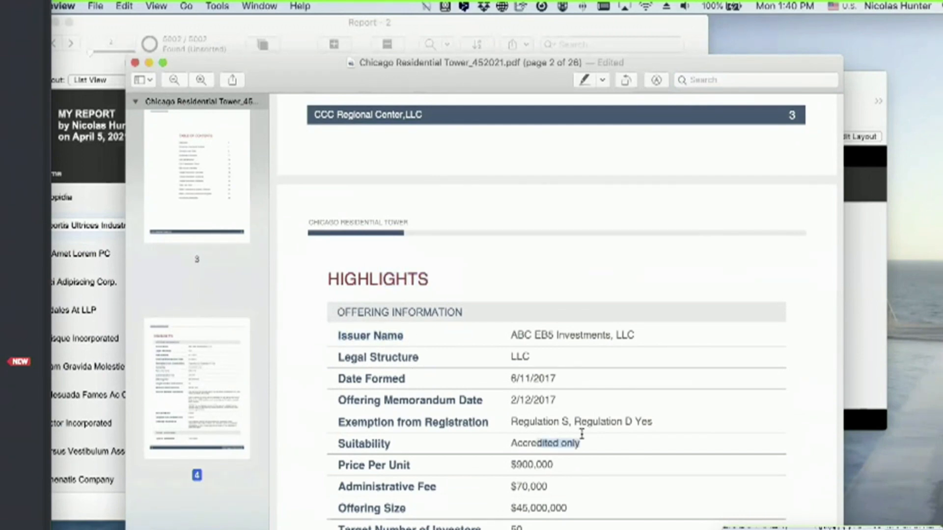
scroll(580, 441, "down", 20)
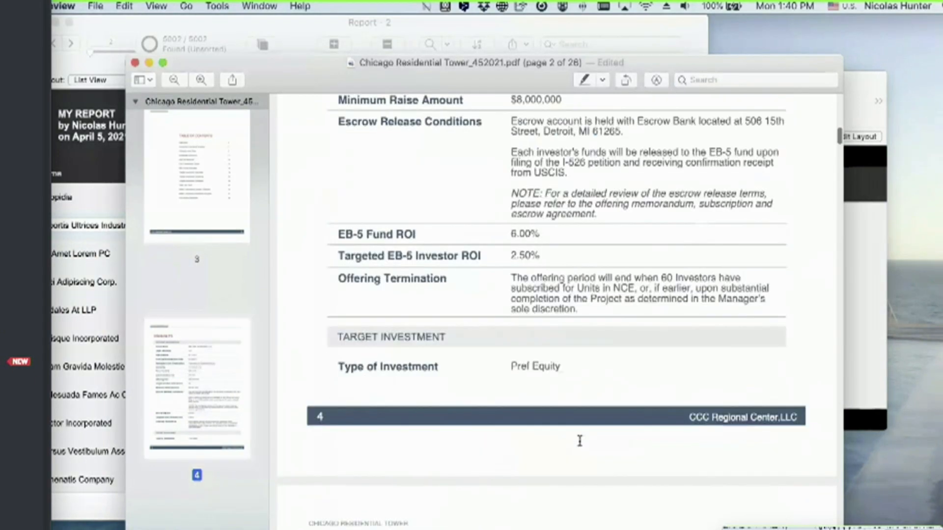
scroll(580, 442, "down", 20)
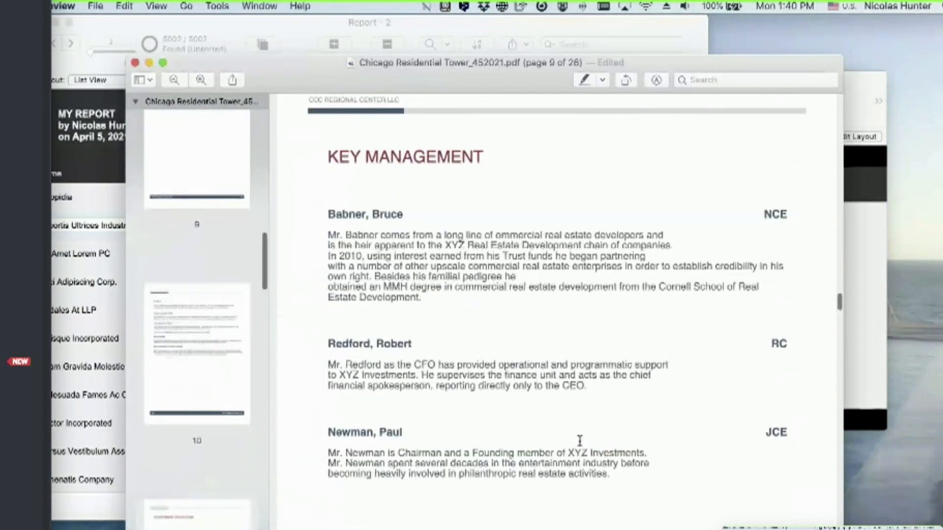
scroll(580, 442, "down", 20)
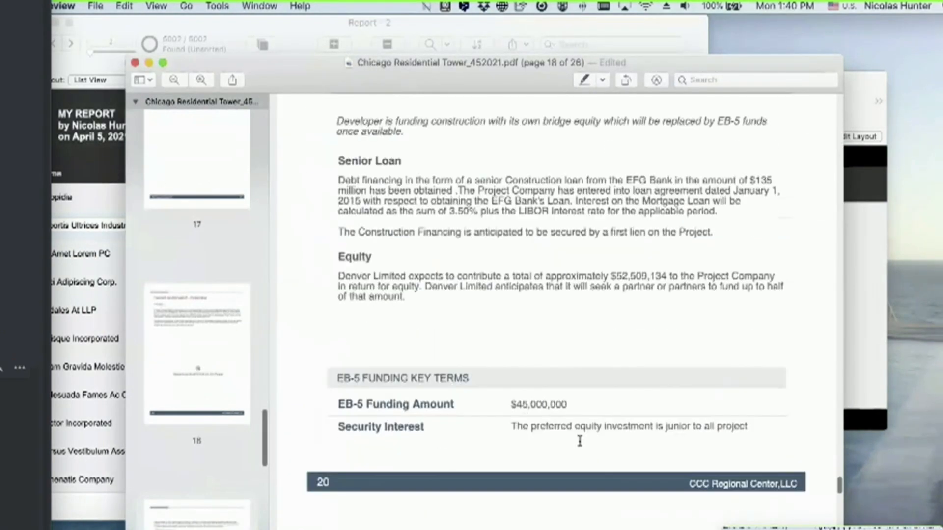
scroll(581, 441, "down", 10)
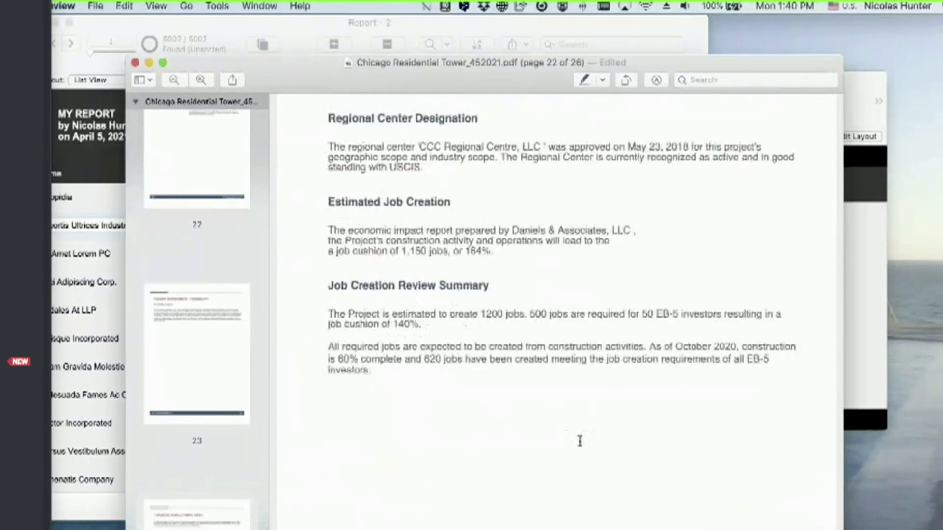
Examine the "Regional Center Designation & Job Creation" title and its subheadings in the PDF report.
scroll(490, 413, "up", 3)
left_click_drag(352, 297, 445, 294)
scroll(445, 294, "up", 3)
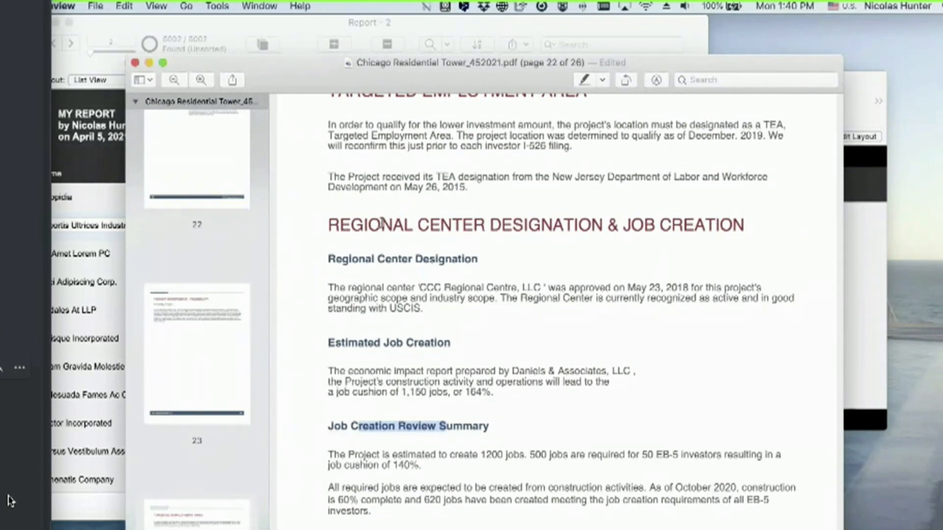
left_click_drag(381, 225, 491, 234)
left_click(474, 228)
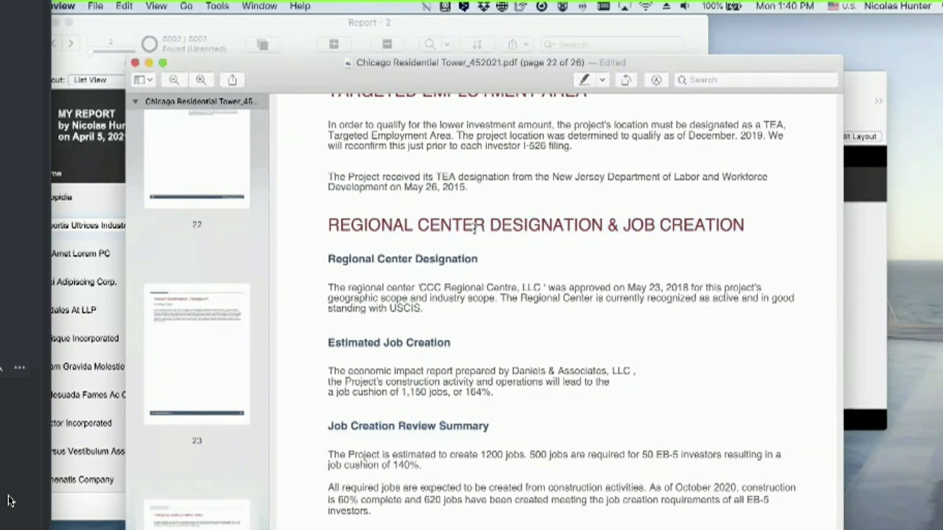
left_click_drag(369, 226, 519, 225)
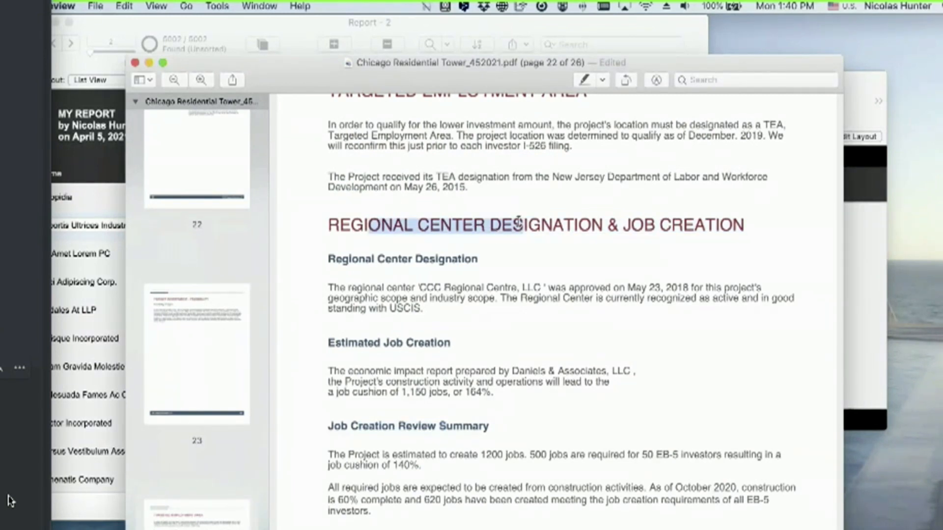
Examine the risk sections up to "Risks Customary to the EB-5 Program", comparing section title, subheading and body text.
scroll(488, 305, "down", 10)
left_click_drag(327, 337, 511, 333)
scroll(514, 337, "down", 5)
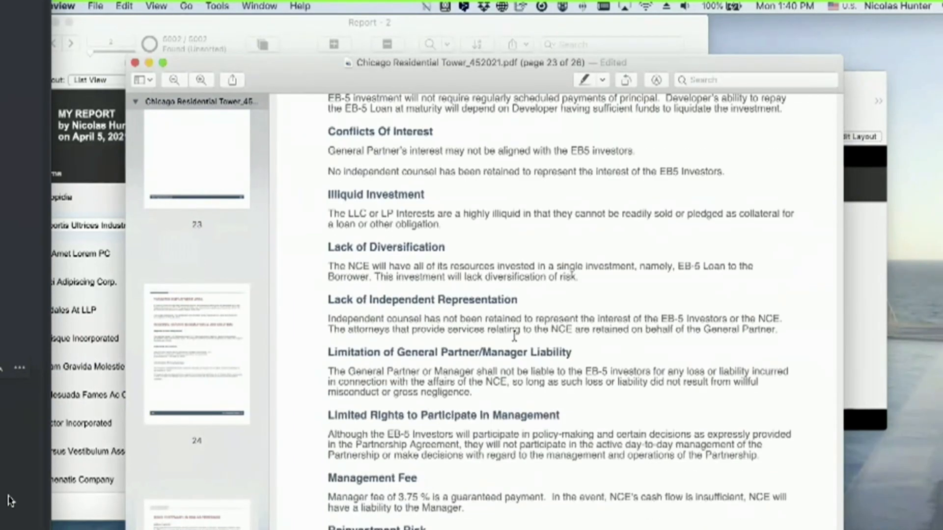
scroll(514, 336, "down", 10)
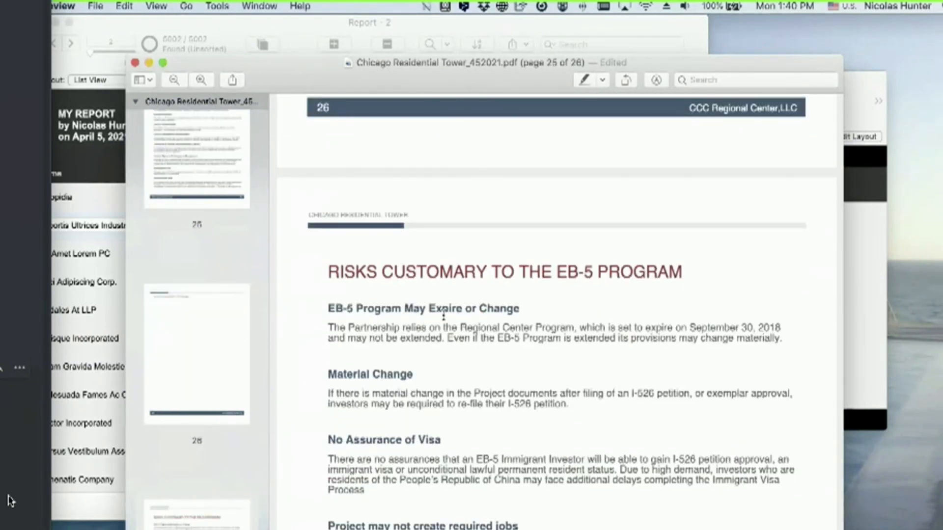
left_click_drag(443, 328, 485, 345)
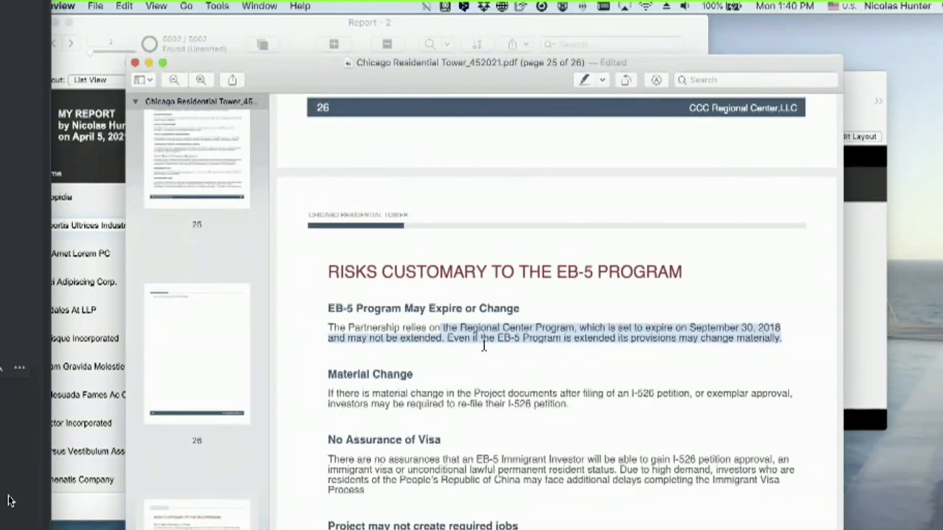
left_click_drag(430, 309, 487, 311)
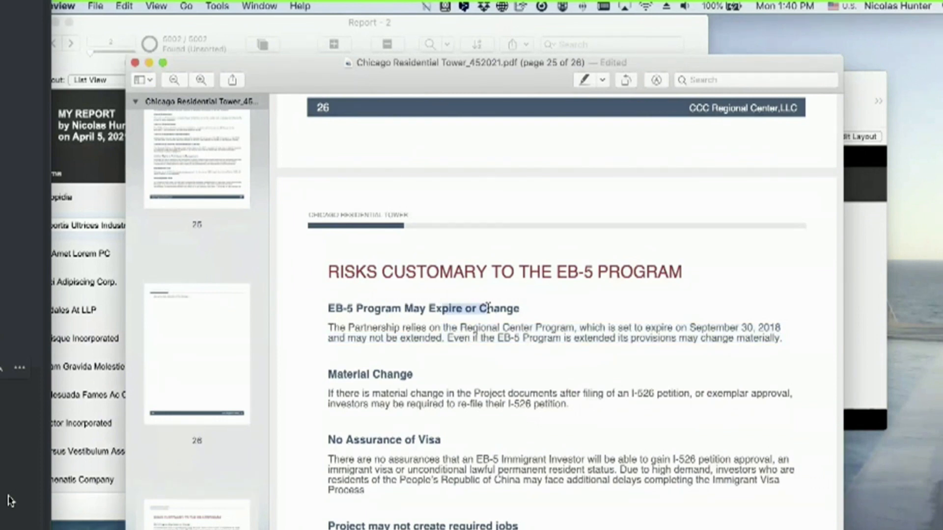
scroll(488, 310, "up", 3)
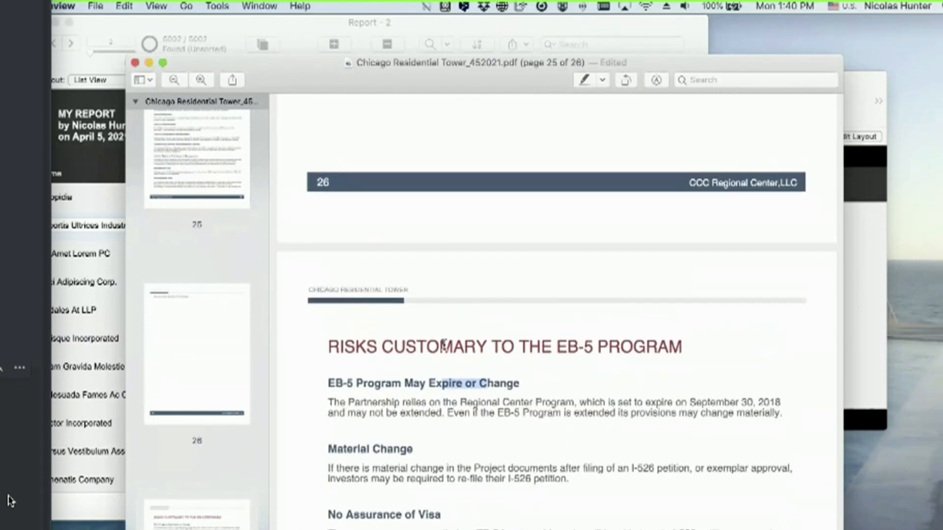
Examine the "Risks Customary to the EB-5 Program" title once more and switch from the PDF back to the FileMaker report layout.
left_click_drag(440, 346, 517, 343)
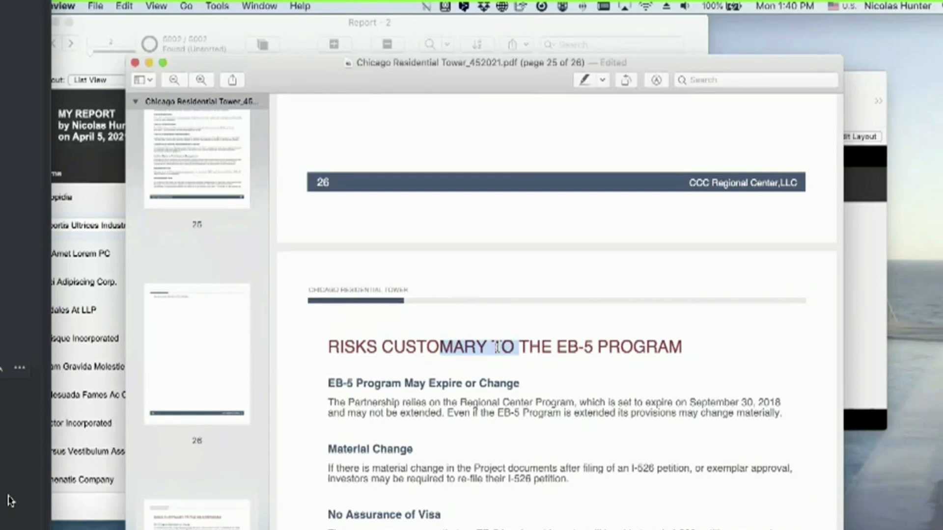
scroll(497, 347, "up", 3)
left_click(432, 245)
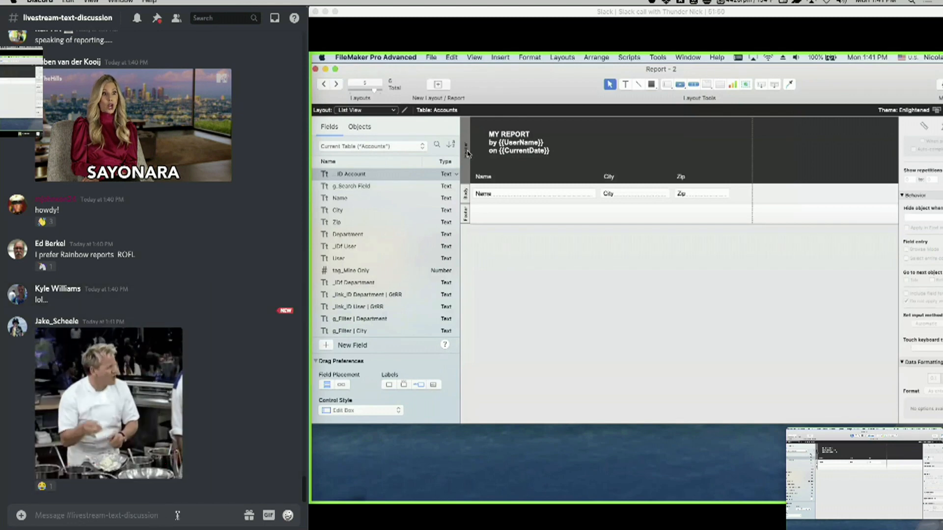
Preview the List View report and page back and forth through it, examining the header, body rows and footer on each page.
left_click(334, 12)
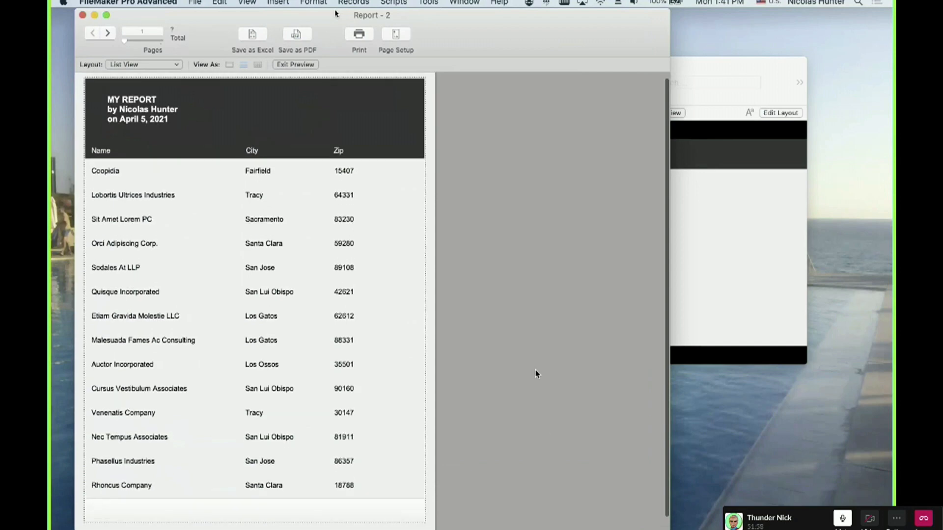
left_click(107, 33)
left_click(107, 33)
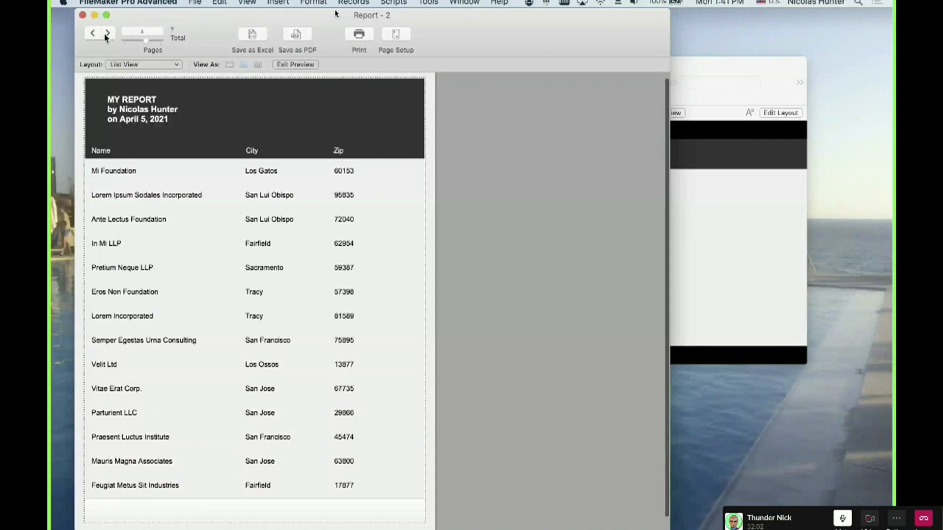
left_click(106, 35)
left_click(91, 33)
left_click(92, 33)
left_click(92, 33)
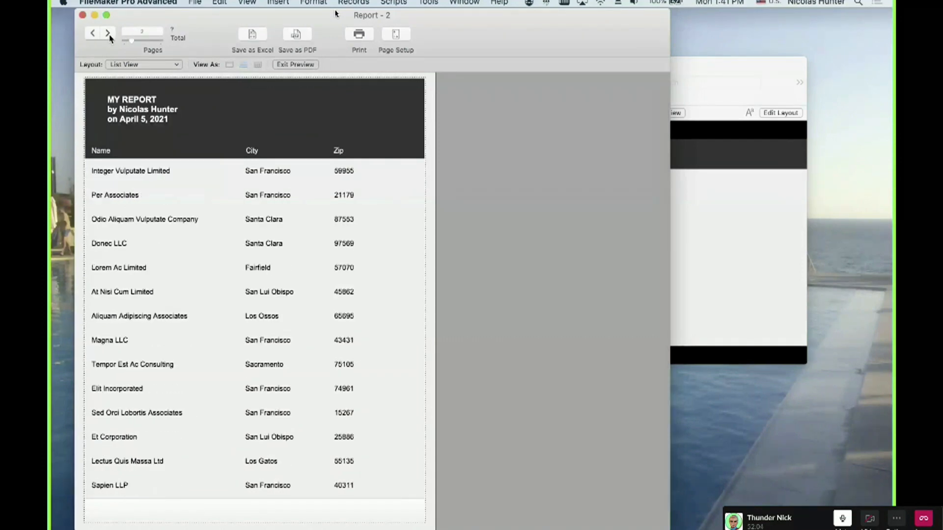
left_click(92, 35)
left_click(92, 34)
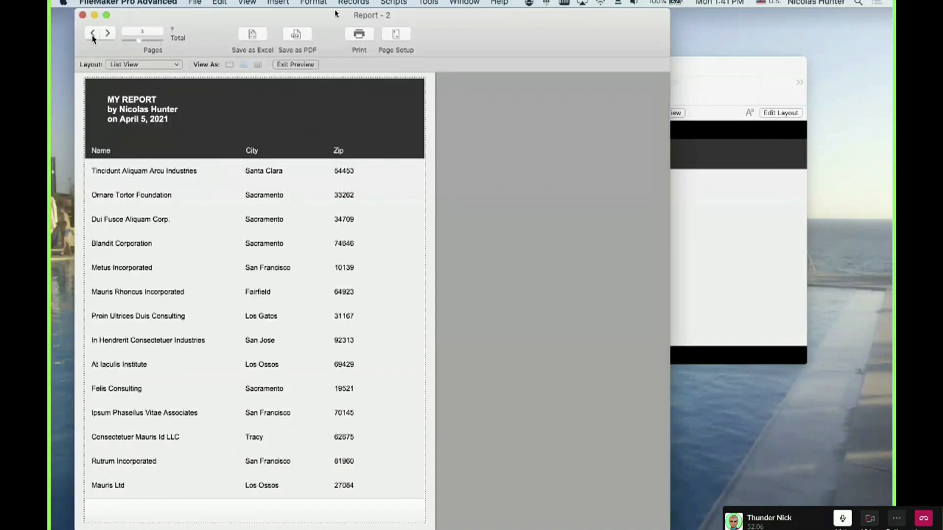
left_click(92, 34)
left_click(107, 36)
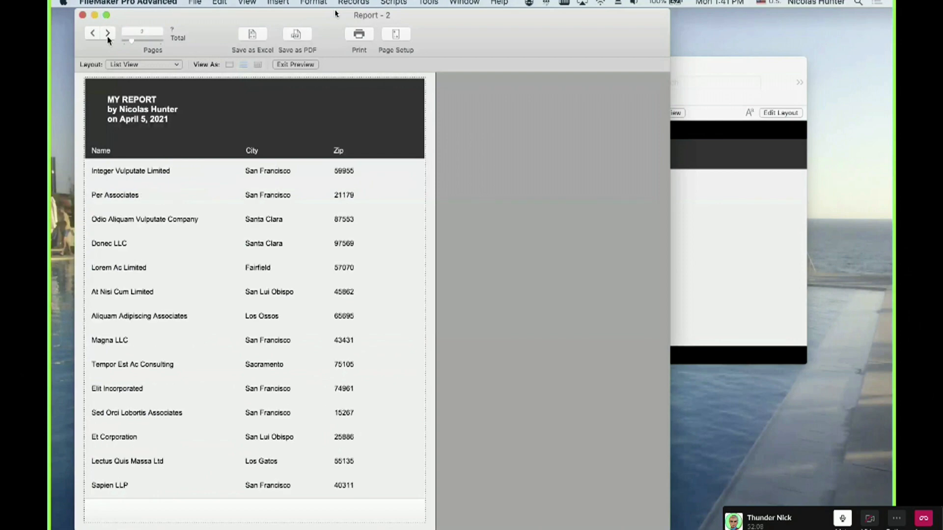
left_click(108, 34)
left_click(111, 33)
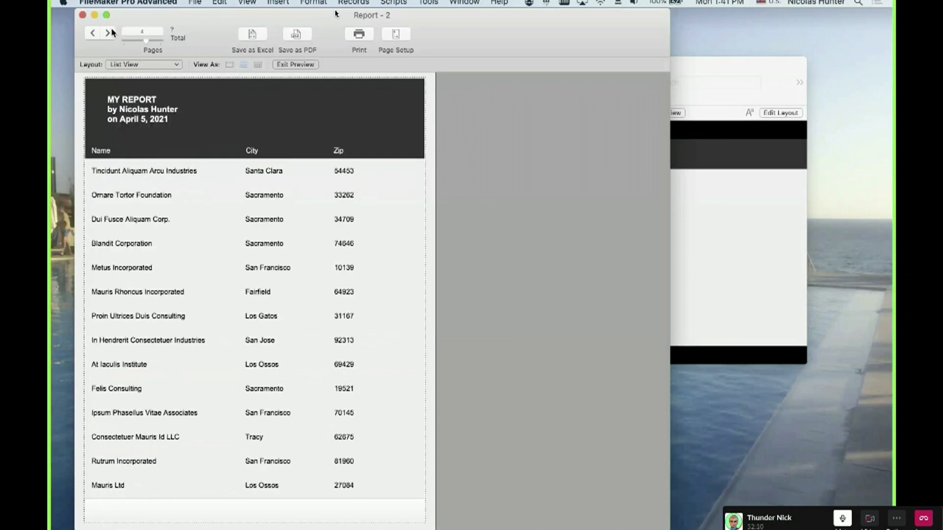
left_click(112, 33)
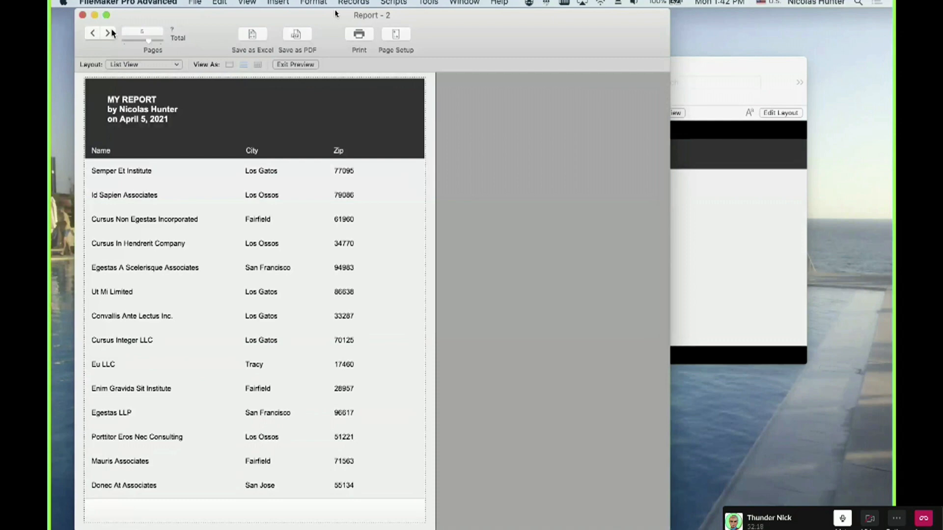
Return the List View report to Layout mode and open its Part Setup.
key("super+l")
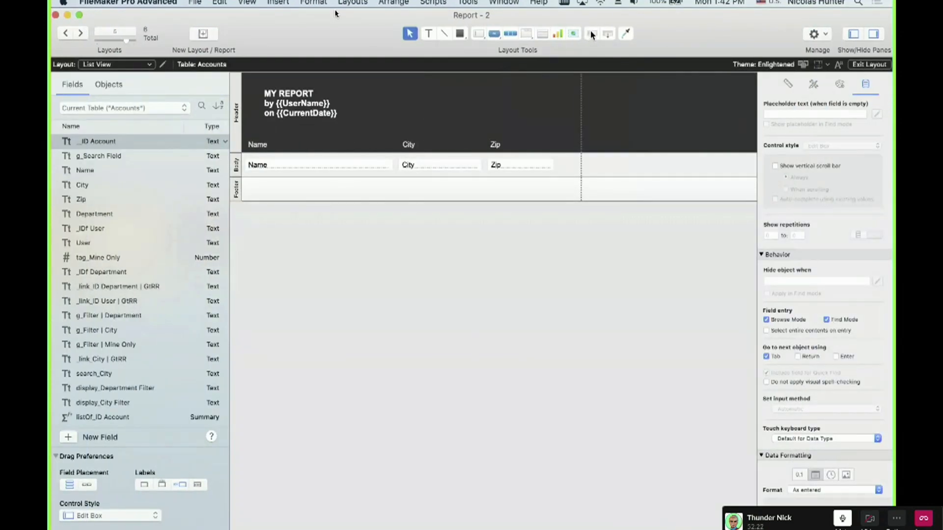
left_click(366, 2)
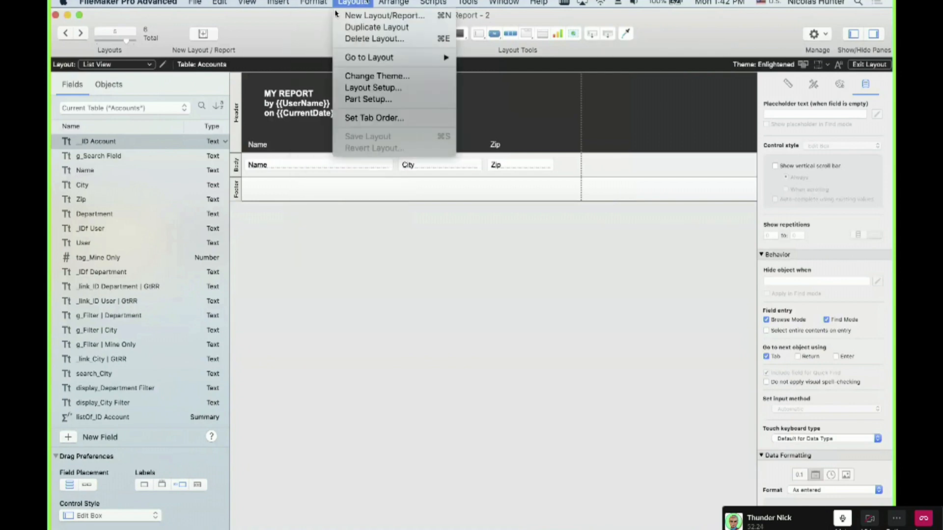
left_click(370, 98)
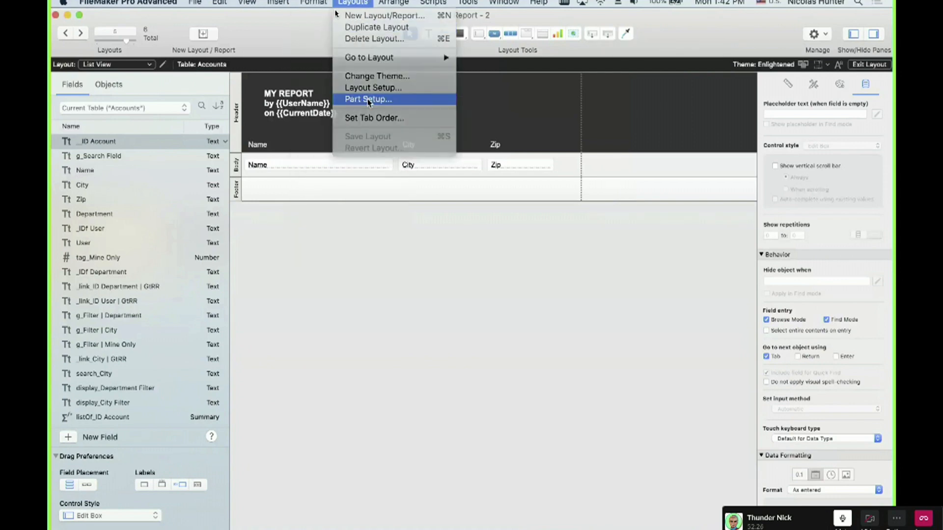
Add a Title Header part to the layout and enlarge it slightly.
left_click(531, 106)
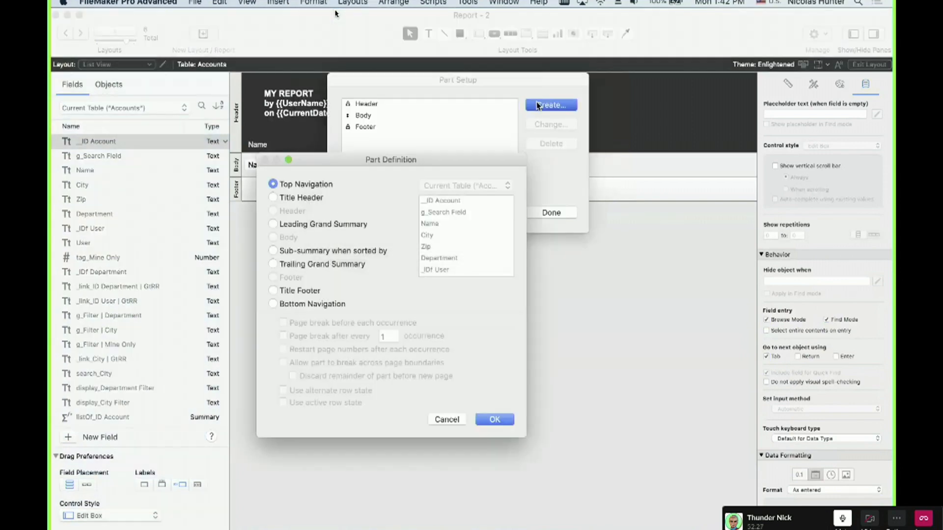
left_click(307, 197)
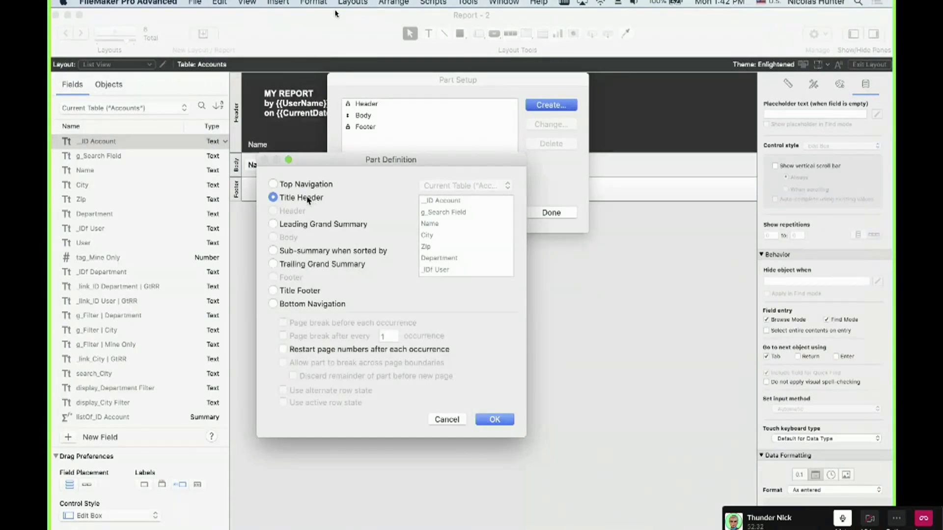
left_click(494, 420)
left_click(551, 212)
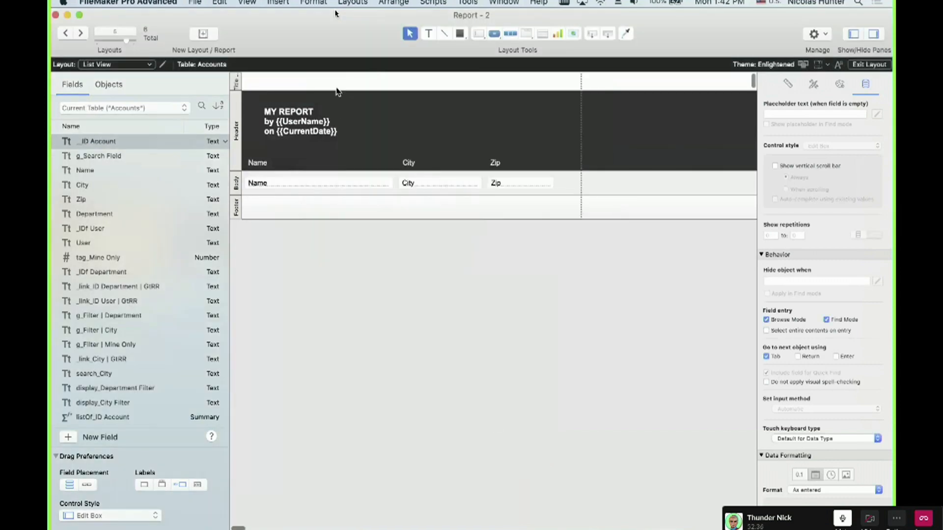
left_click(338, 122)
left_click_drag(337, 117, 333, 104)
Place a widened single-line copy of the report text, "MY REPORT by {{UserName}} on {{CurrentDate}}", in the Title Header.
left_click(327, 148)
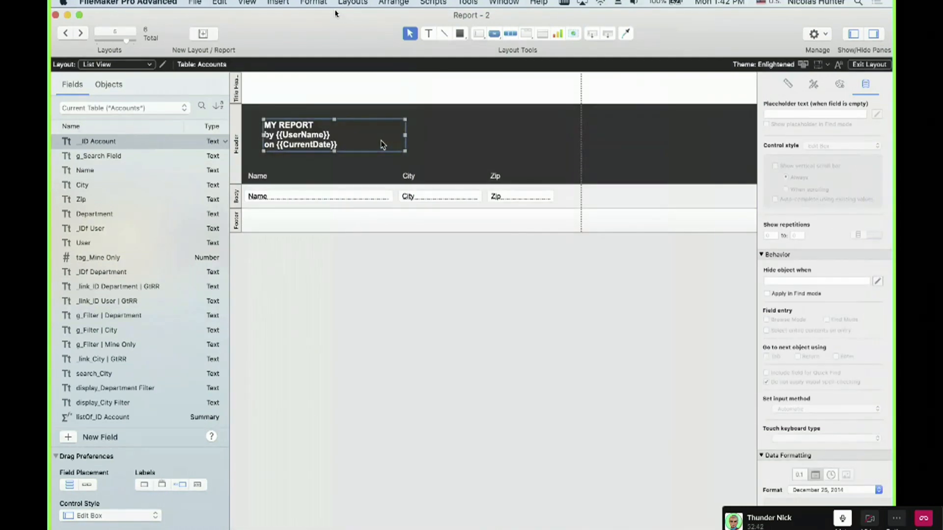
left_click_drag(356, 146, 503, 141)
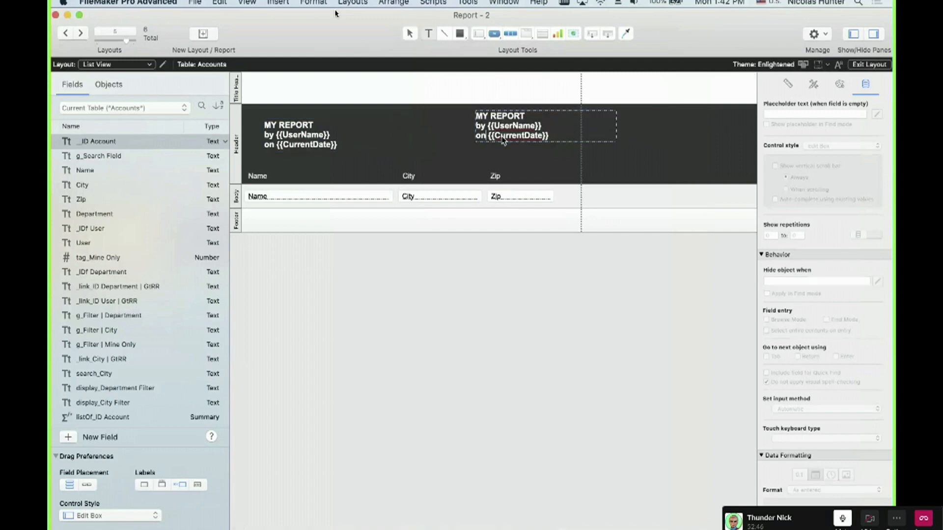
key("BackSpace")
key("BackSpace")
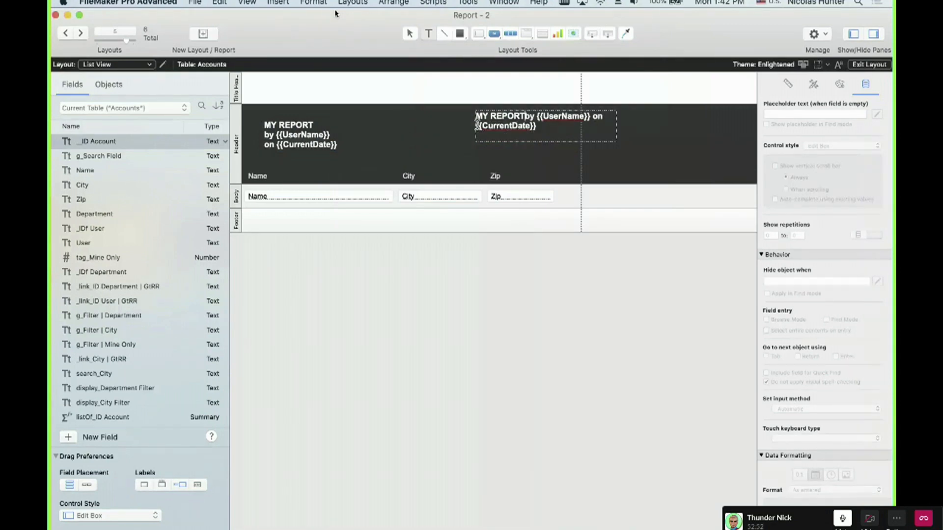
left_click(617, 145)
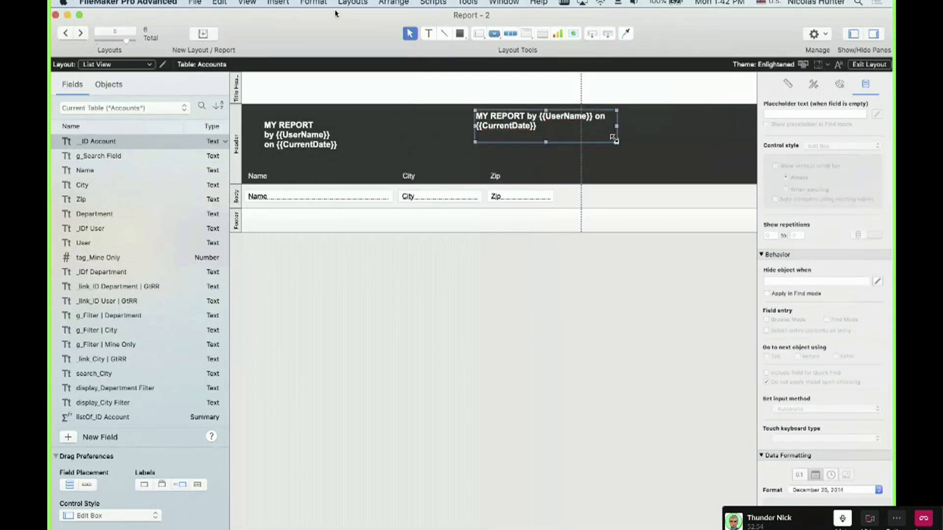
left_click_drag(616, 142, 738, 120)
left_click_drag(681, 114, 354, 68)
Give the one-line report text the dark colour sampled from the Header background and lower it slightly in the Title Header.
left_click(840, 84)
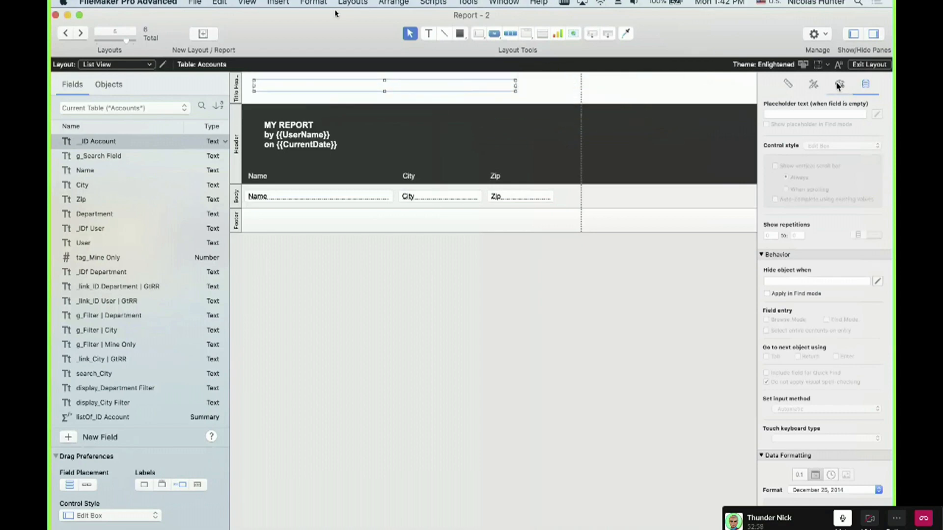
left_click(877, 399)
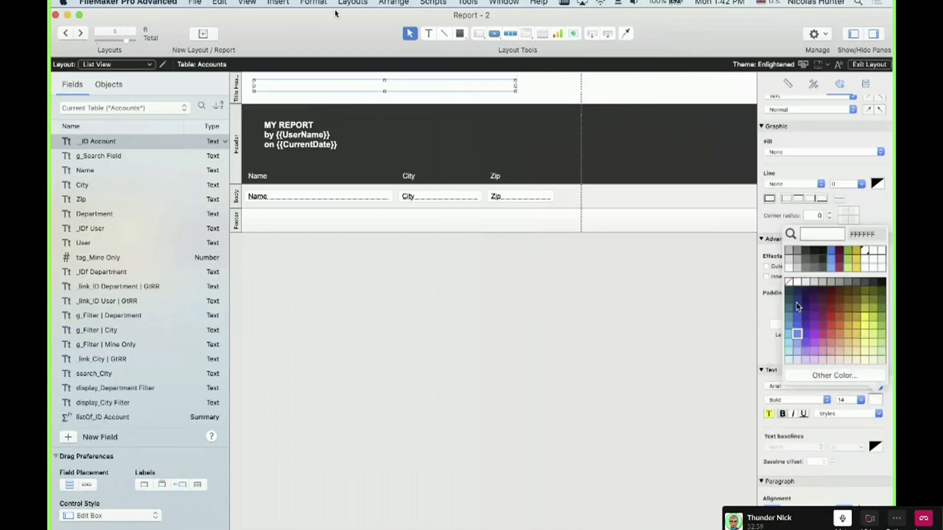
left_click(791, 241)
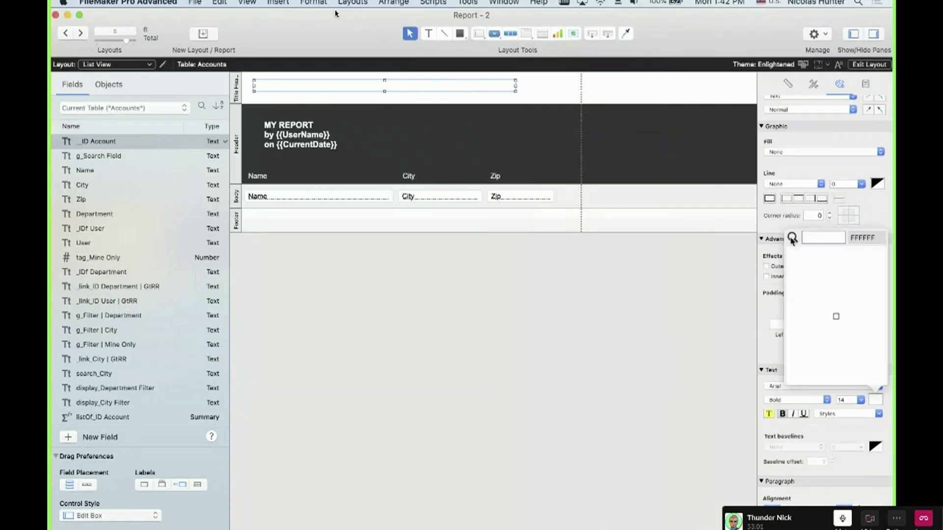
left_click(624, 131)
left_click_drag(460, 87, 431, 90)
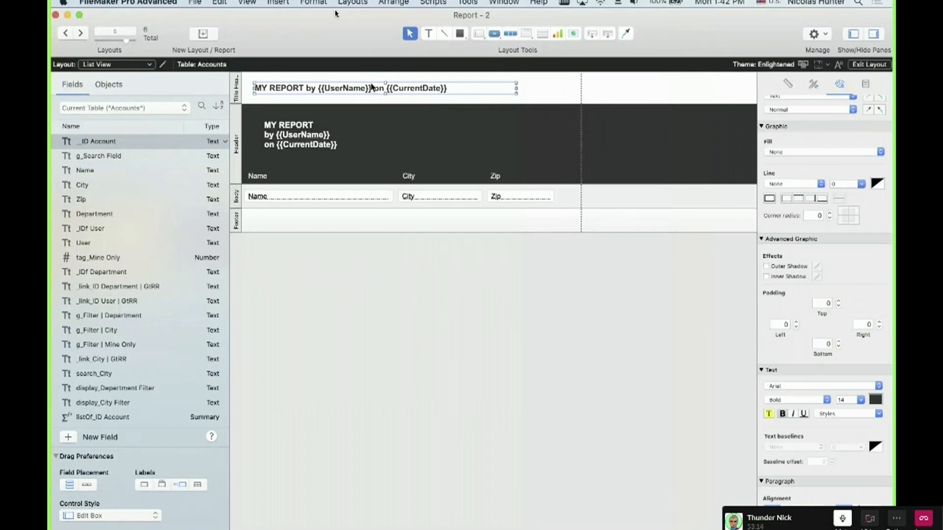
Preview the report and check how the Title Header prints on the first page compared with the following page.
left_click(238, 86)
left_click(239, 131)
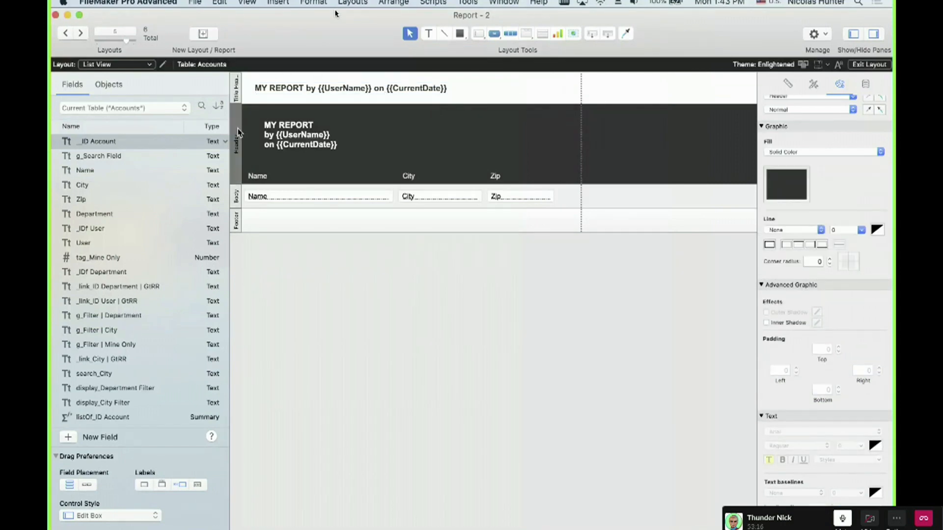
key("super+u")
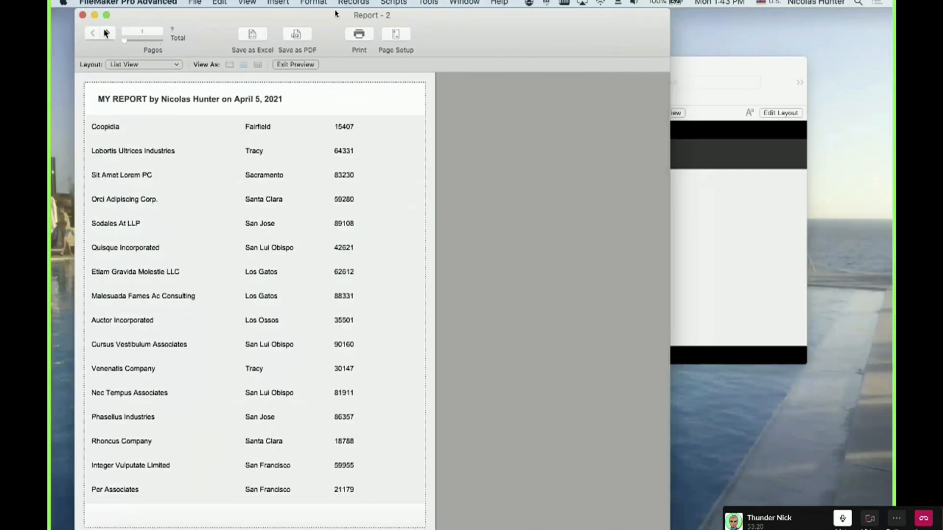
left_click(107, 33)
left_click(95, 33)
key("super+l")
Move the one-line report text out of the Title Header into the Header, and make the Title Header as tall as the Header.
left_click(291, 89)
left_click_drag(294, 92, 382, 166)
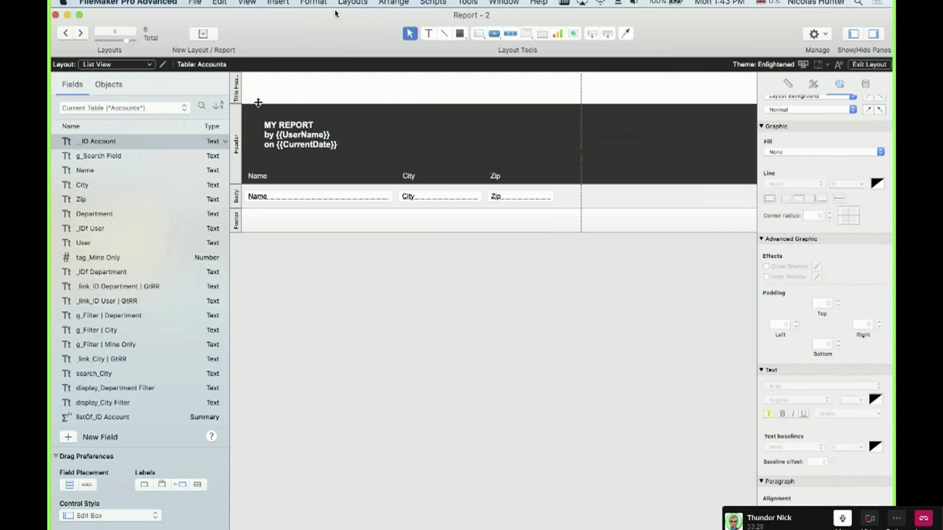
left_click_drag(260, 104, 258, 149)
Fill the Title Header with the dark colour sampled from the Header background.
left_click(236, 130)
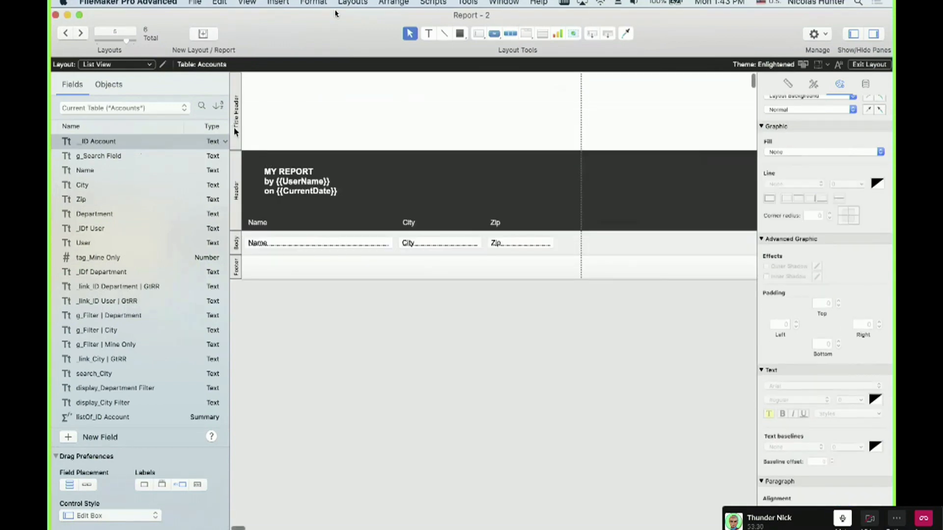
left_click(795, 186)
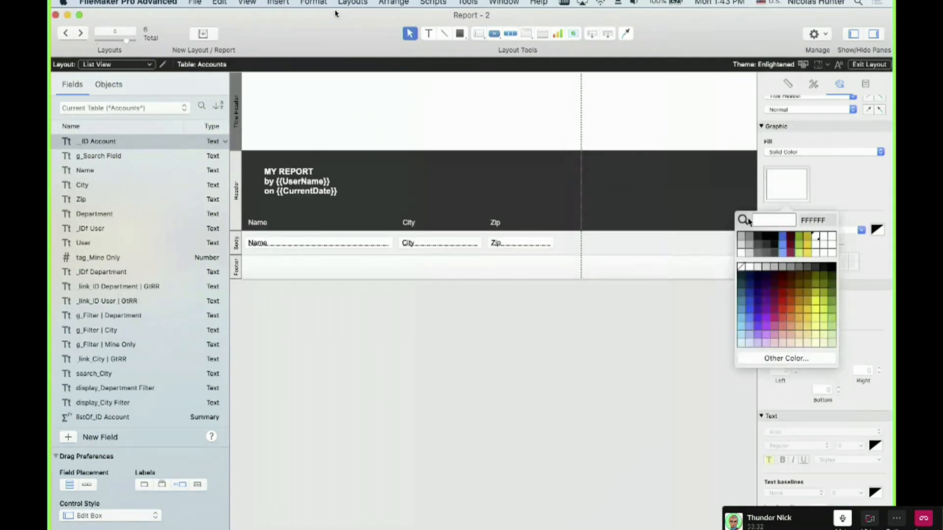
left_click(751, 224)
left_click(649, 194)
Move the three-line MY REPORT text block from the Header up into the Title Header.
left_click(327, 196)
left_click_drag(327, 196, 322, 125)
left_click(482, 182)
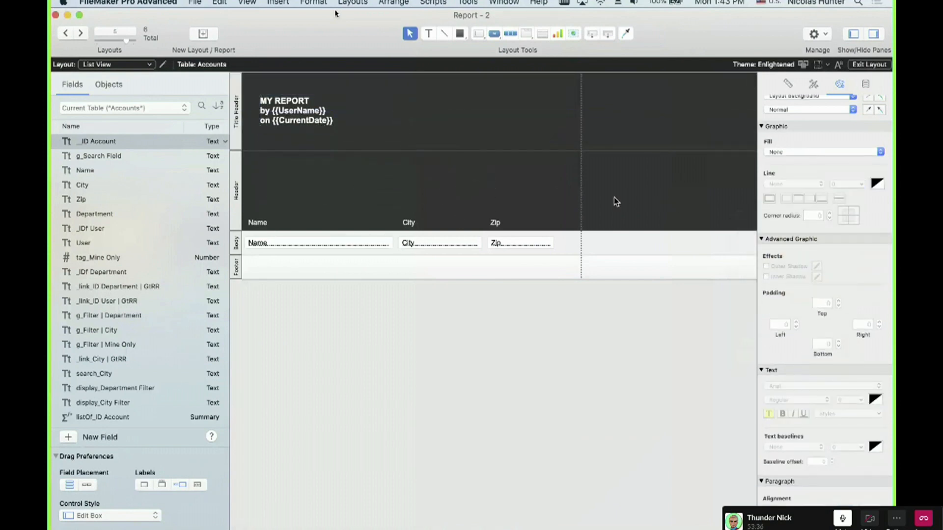
Recolour the one-line report text with a sampled light colour and align it above the Name label near the Header's upper edge.
left_click_drag(622, 202, 385, 156)
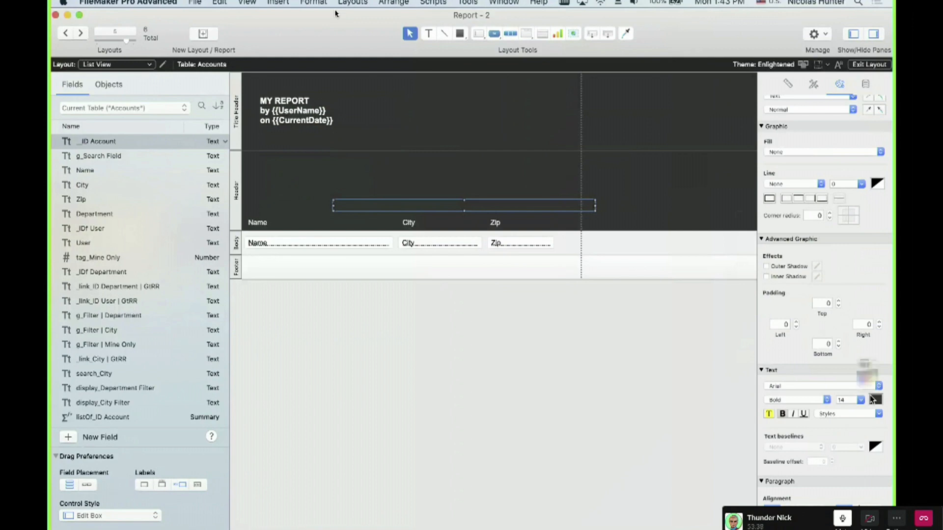
left_click(875, 399)
left_click(792, 237)
left_click(528, 230)
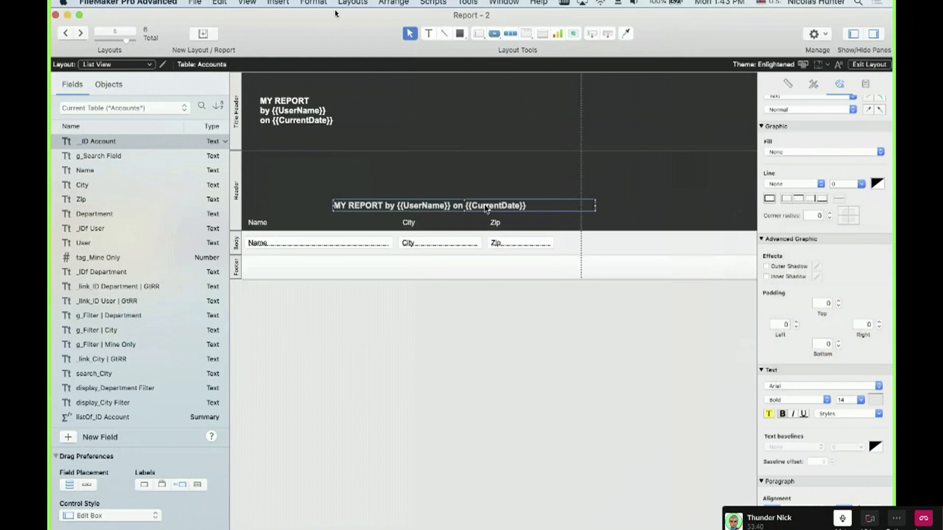
left_click_drag(483, 204, 399, 157)
Move the Name, City and Zip labels up beneath the one-line report text and shrink the Header part to fit.
left_click_drag(516, 211, 256, 227)
left_click_drag(256, 227, 256, 189)
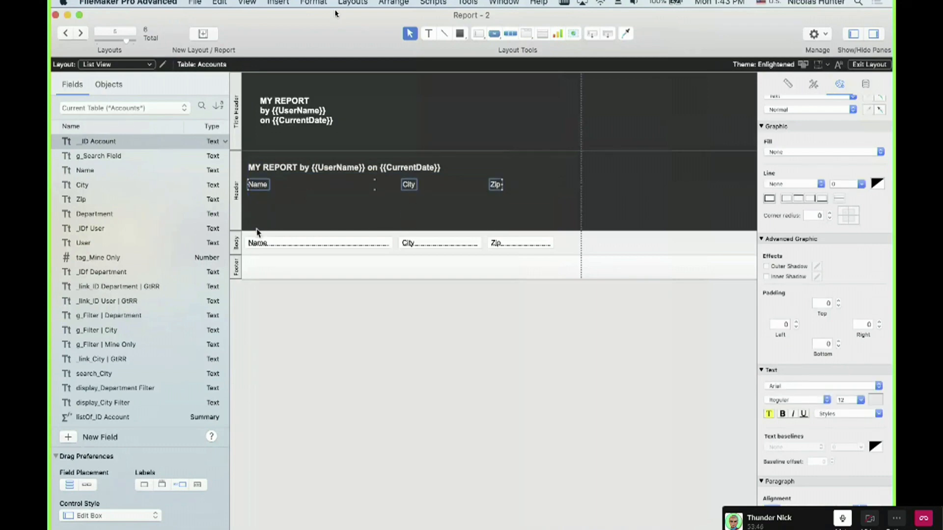
left_click_drag(258, 232, 259, 198)
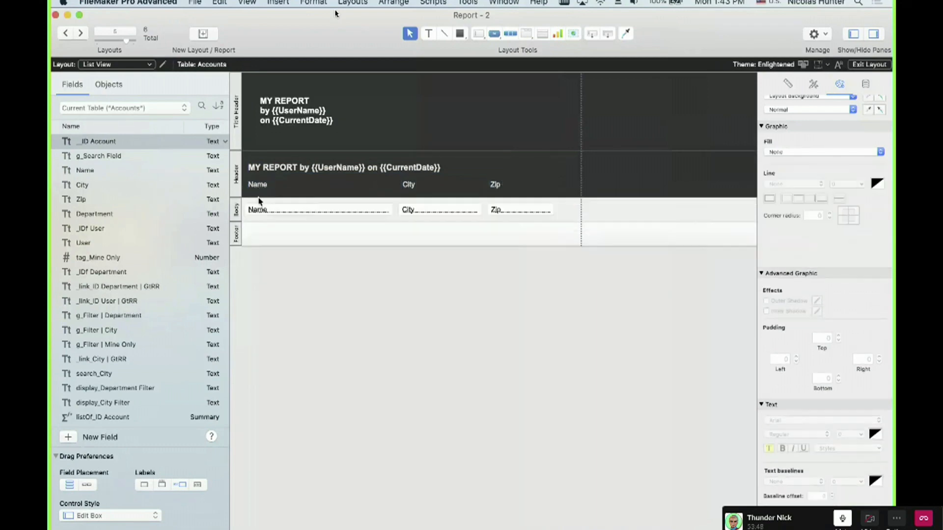
Shift the one-line report text and the column labels slightly higher, and tighten the Header part's height around them.
left_click(266, 185)
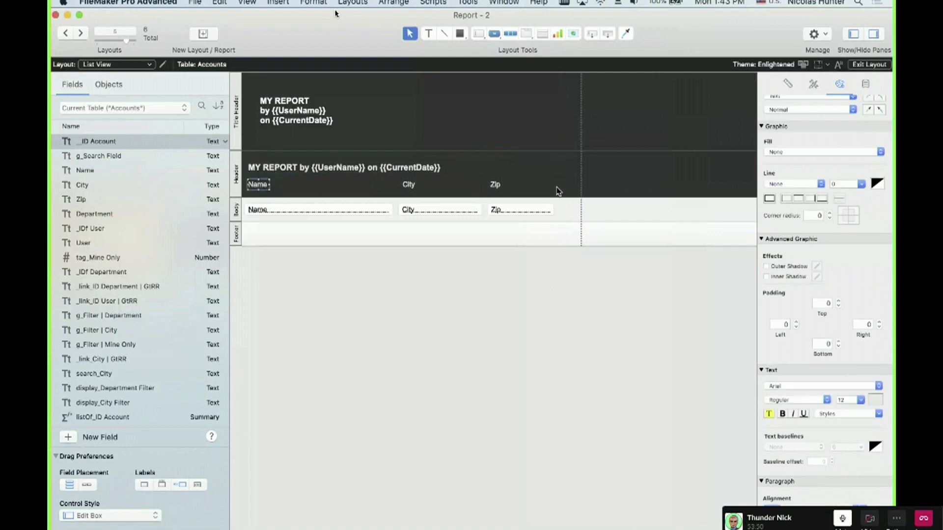
left_click_drag(557, 188, 572, 204)
left_click(250, 158)
left_click_drag(498, 191, 525, 189)
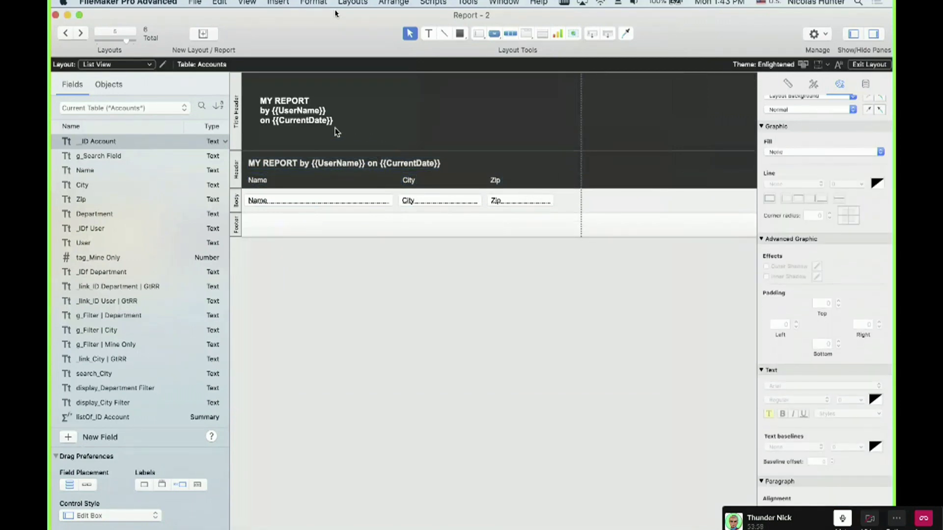
Preview the report and page back and forth to compare the first page's title header with the header on later pages.
left_click(303, 105)
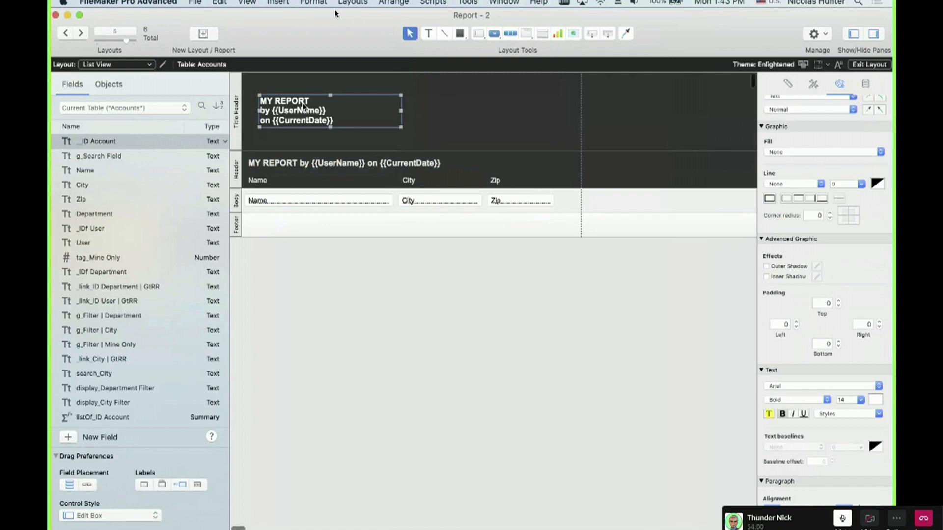
key("super+u")
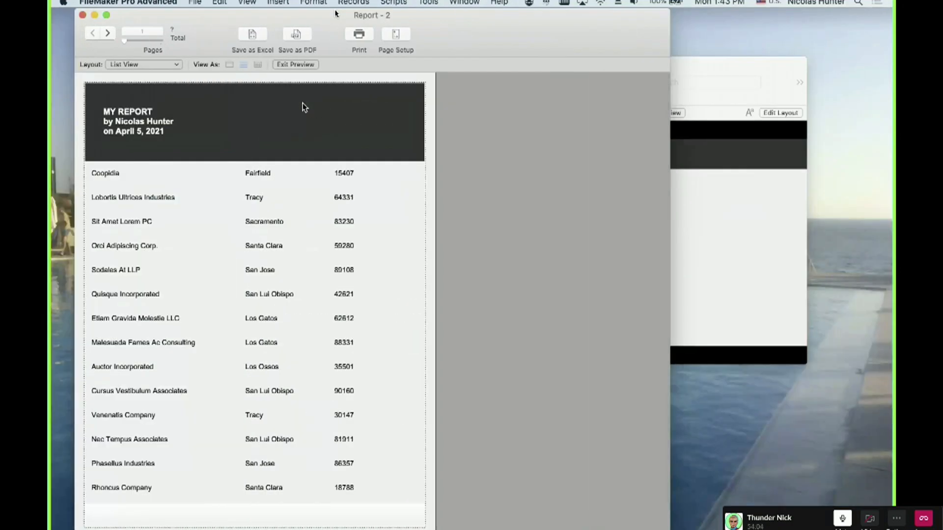
left_click(107, 34)
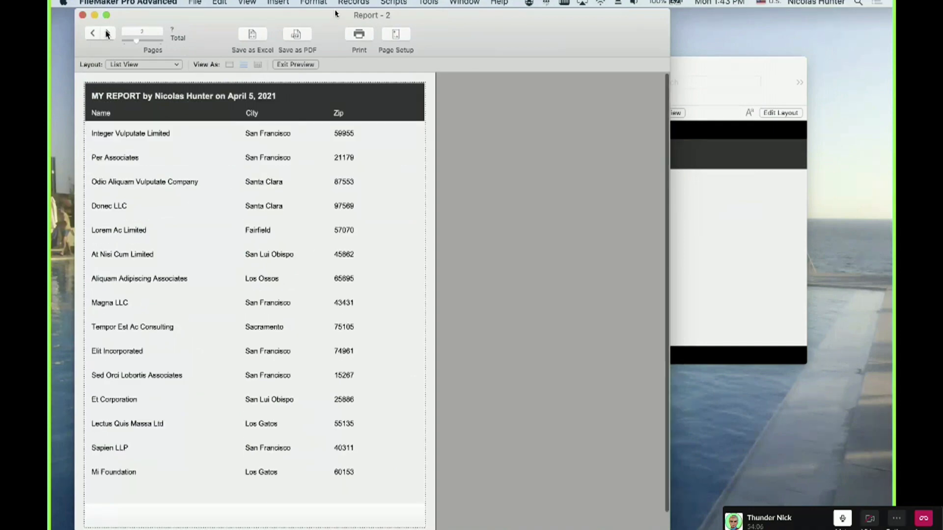
left_click(108, 33)
left_click(108, 34)
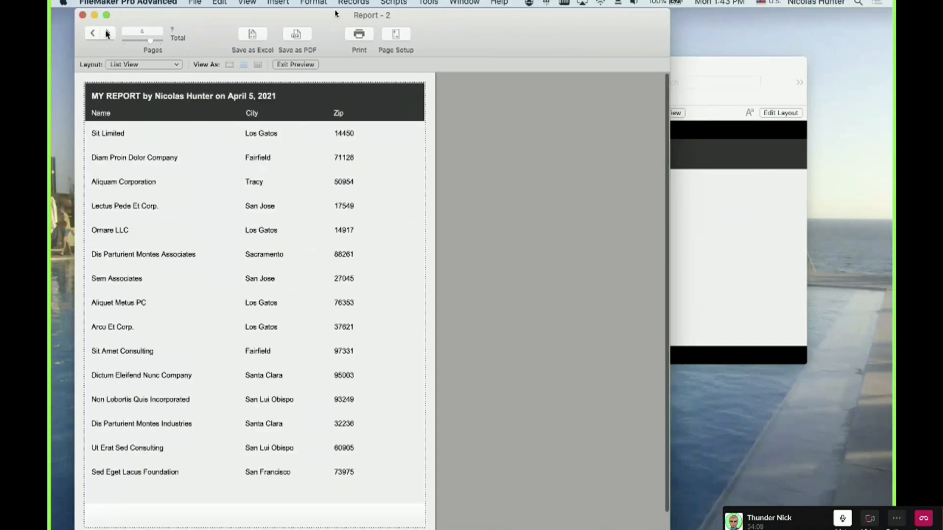
left_click(93, 33)
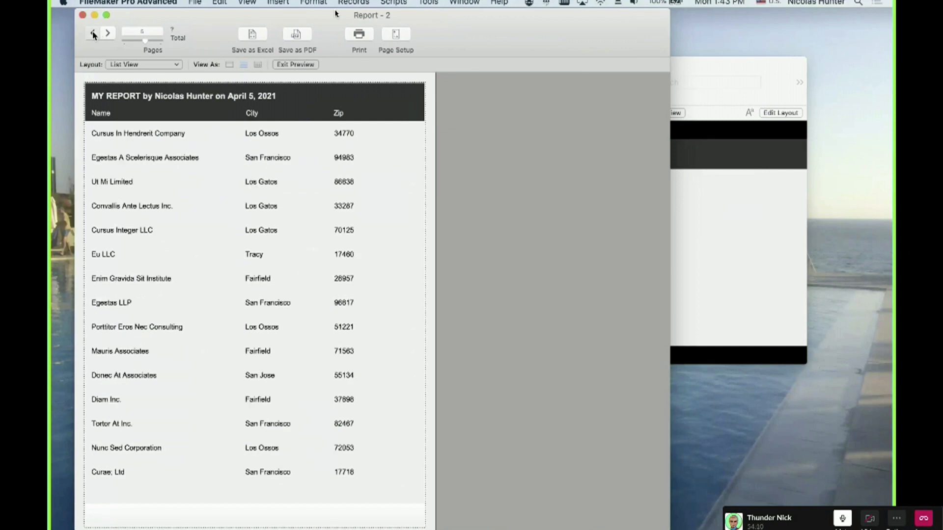
left_click(93, 34)
left_click(93, 33)
left_click(93, 33)
left_click(93, 33)
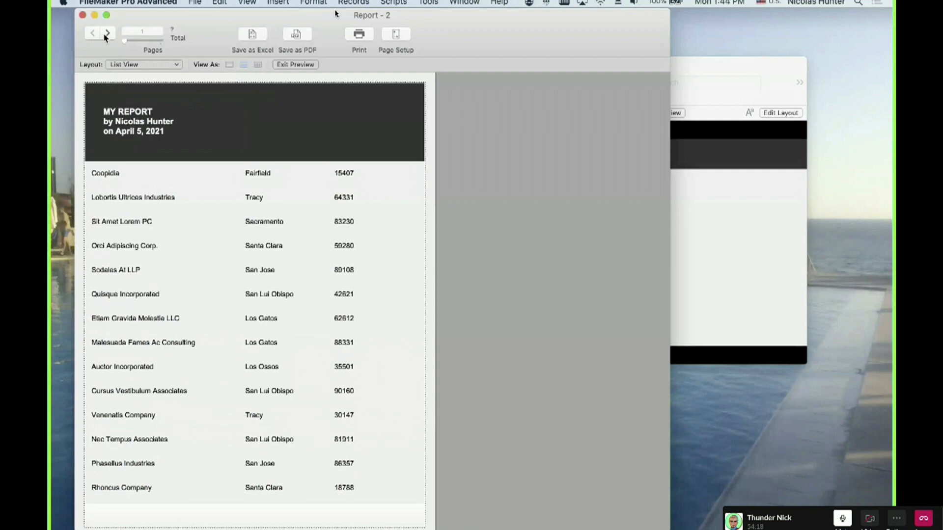
left_click(107, 33)
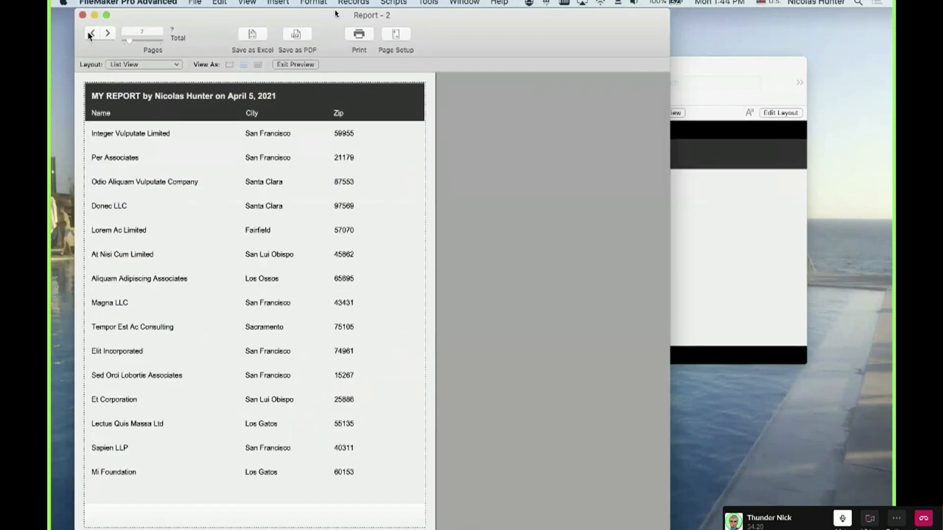
left_click(91, 34)
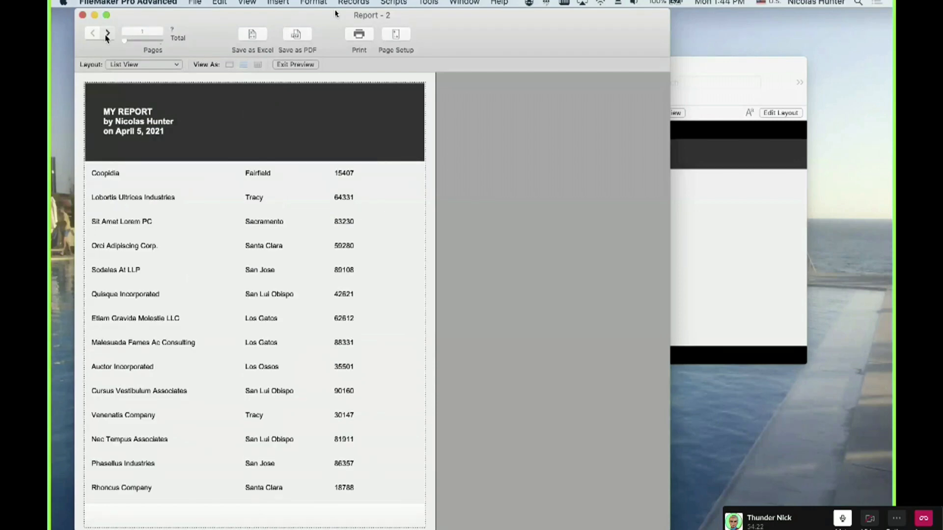
left_click(107, 34)
left_click(106, 35)
left_click(106, 35)
Inspect the Title Header and Header parts in the layout, and preview the first page of the report again.
key("super+l")
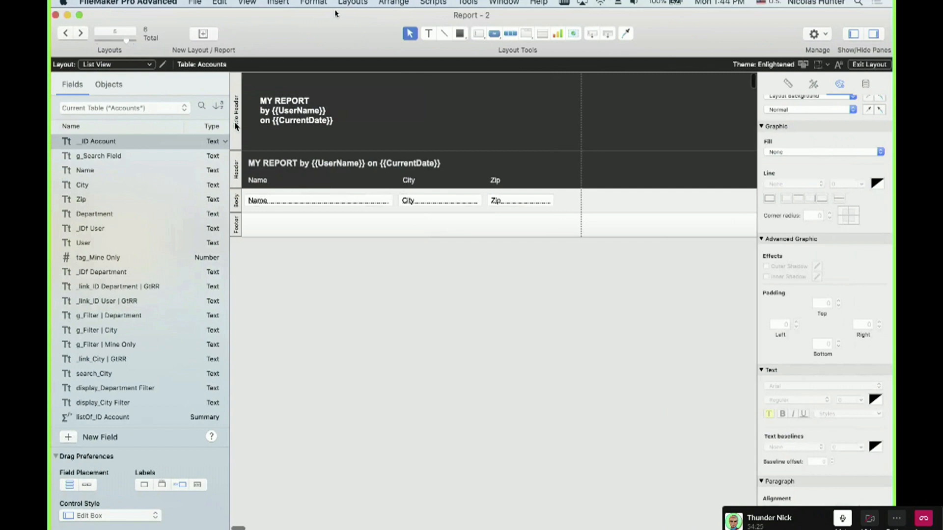
left_click(237, 127)
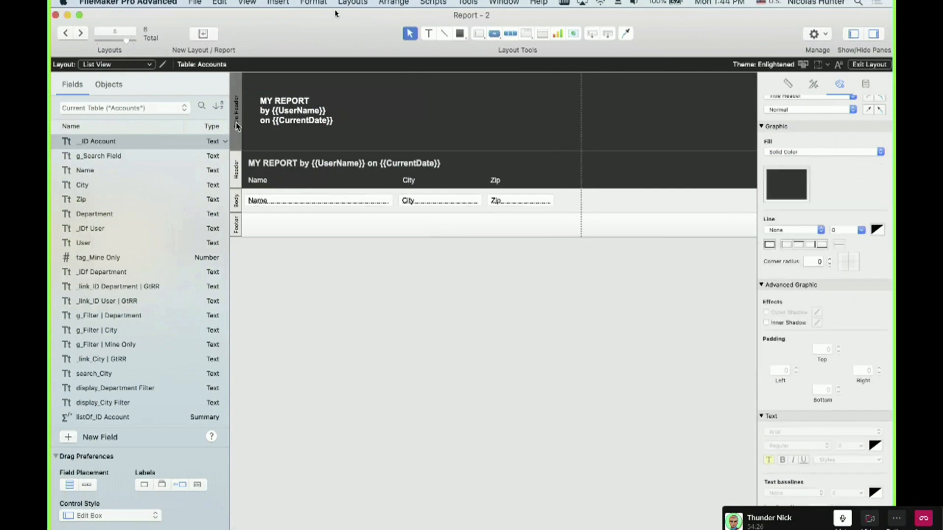
left_click(237, 167)
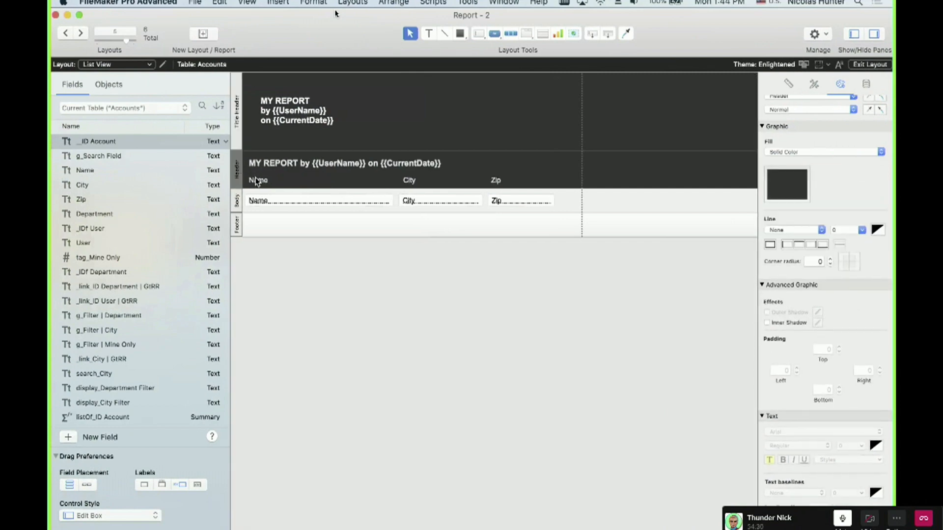
key("super+u")
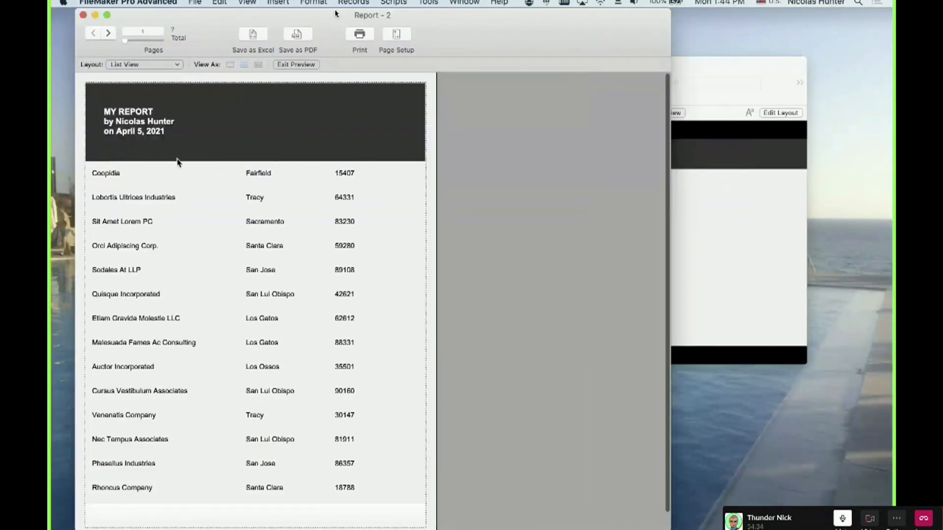
Copy the Name, City and Zip column labels from the Header part into the Title Header, beneath its three-line report text.
key("super+l")
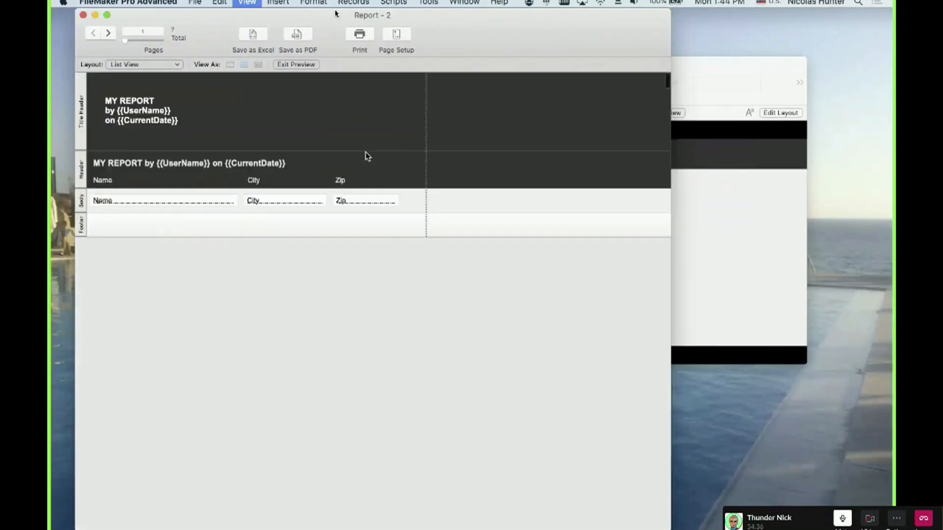
left_click(256, 179)
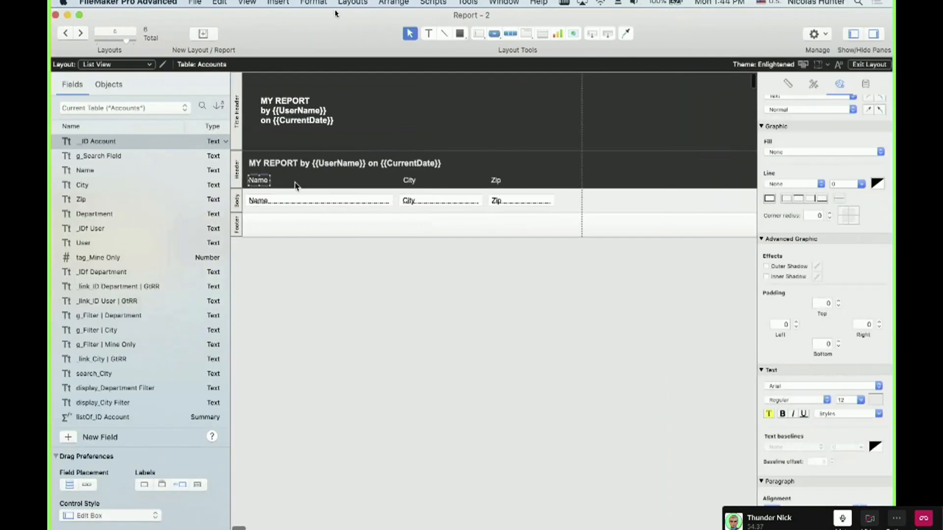
left_click(409, 181, "shift")
left_click(497, 182, "shift")
left_click_drag(498, 183, 497, 143)
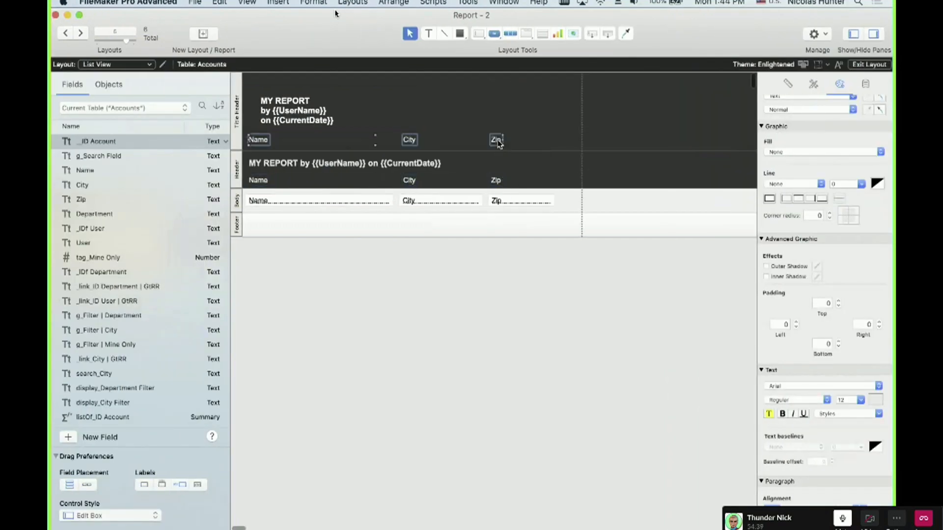
left_click(481, 302)
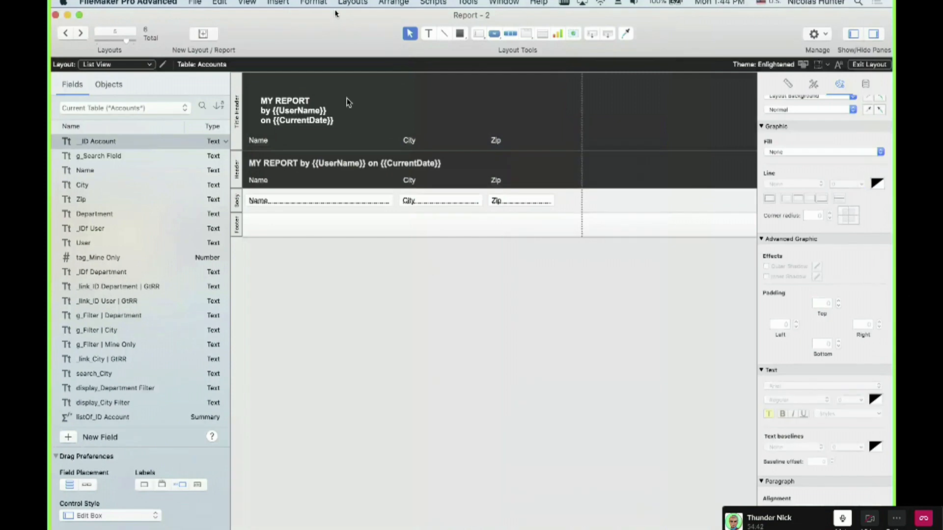
Compare the Title Header and Header parts, and preview the column labels on the report's first and second pages.
left_click(238, 114)
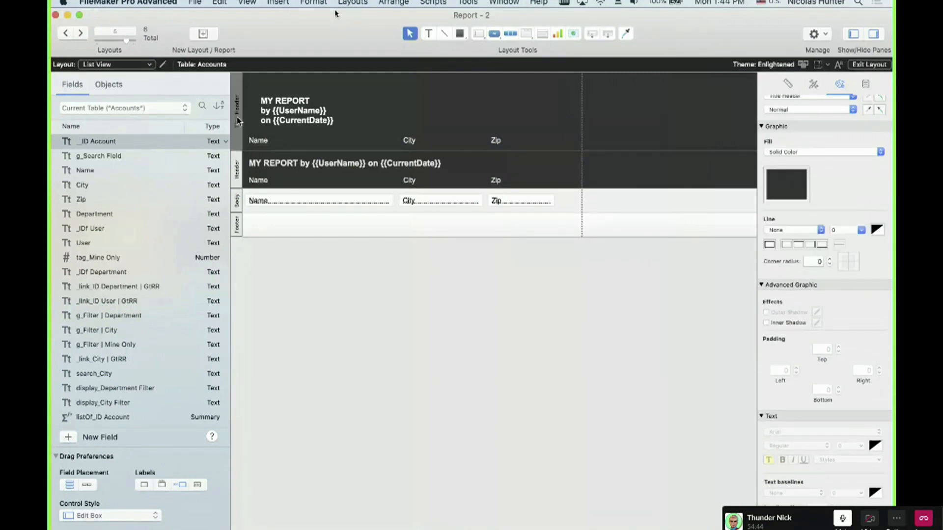
left_click(238, 159)
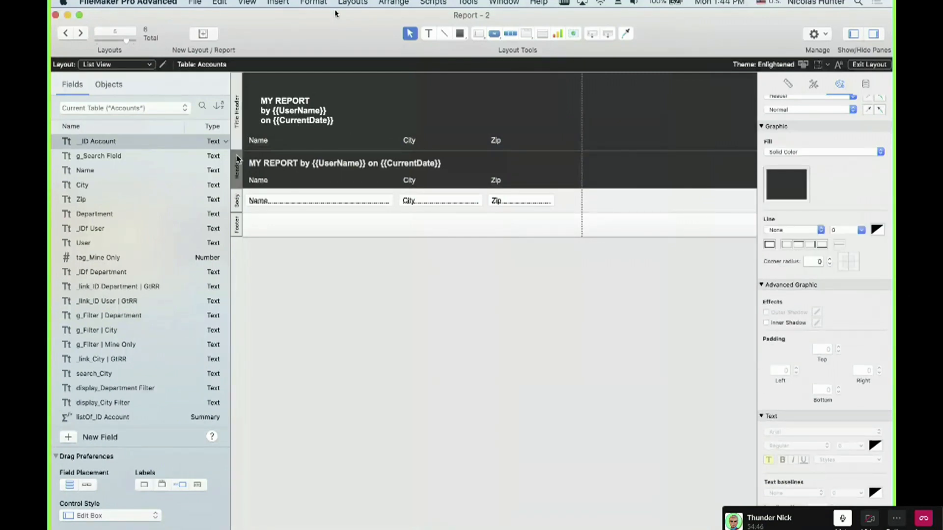
key("super+u")
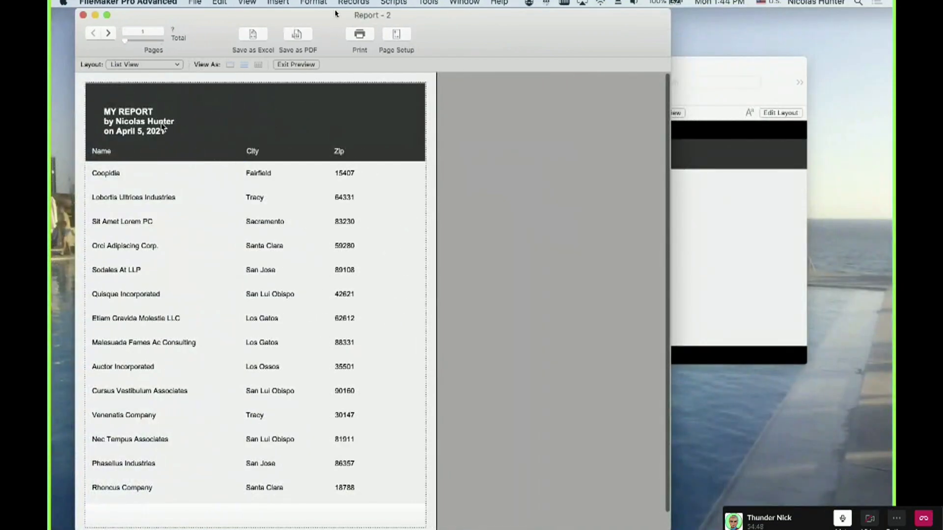
left_click(109, 34)
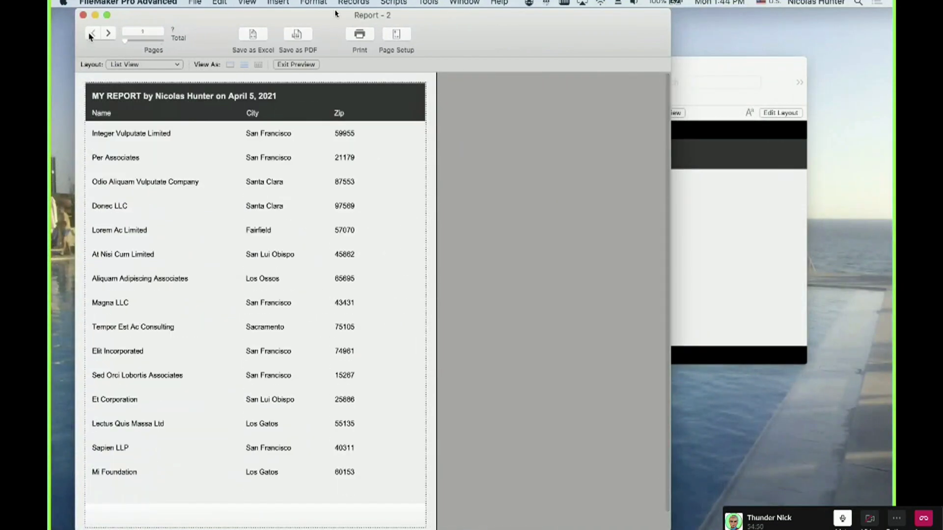
left_click(92, 33)
left_click(109, 34)
left_click(92, 33)
Enlarge the Footer part and place a copy of the Title Header's three-line report text in it, coloured black.
key("super+l")
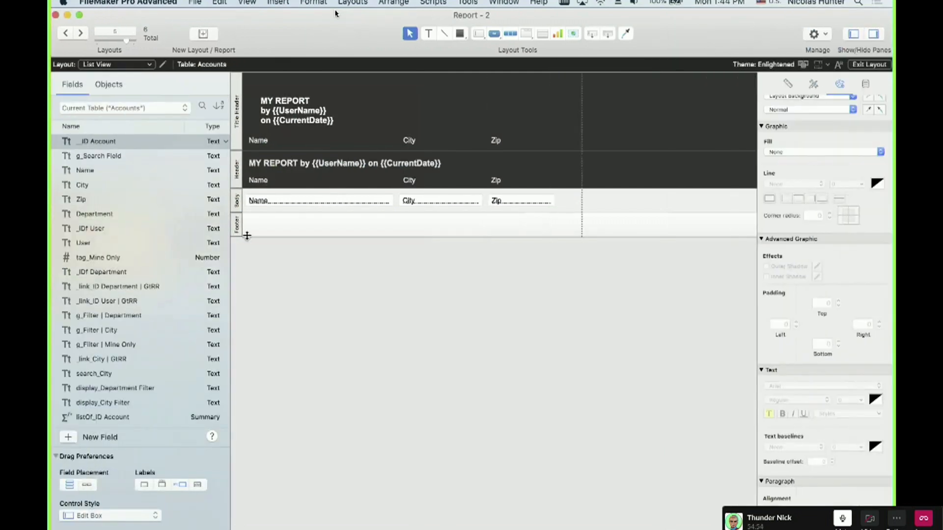
left_click_drag(247, 236, 247, 276)
left_click(290, 112)
left_click_drag(290, 112, 296, 232)
left_click_drag(381, 230, 382, 241)
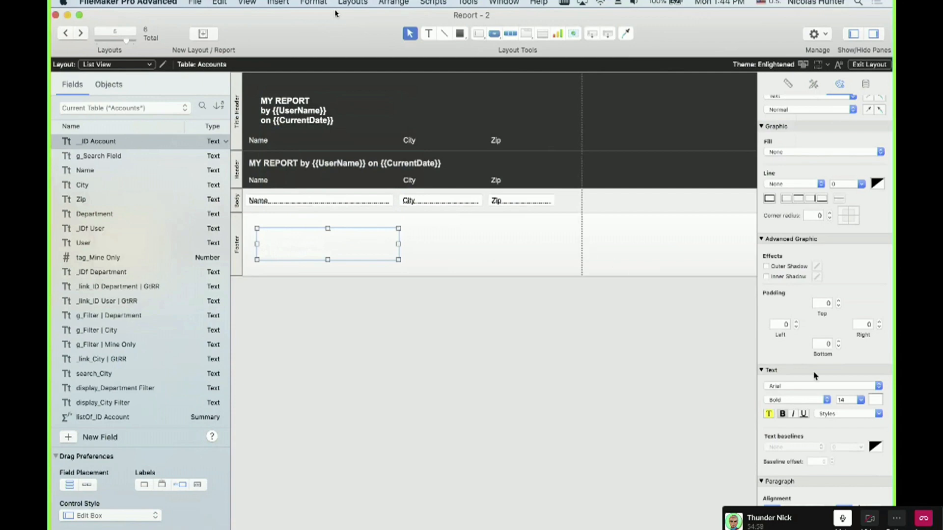
left_click(876, 399)
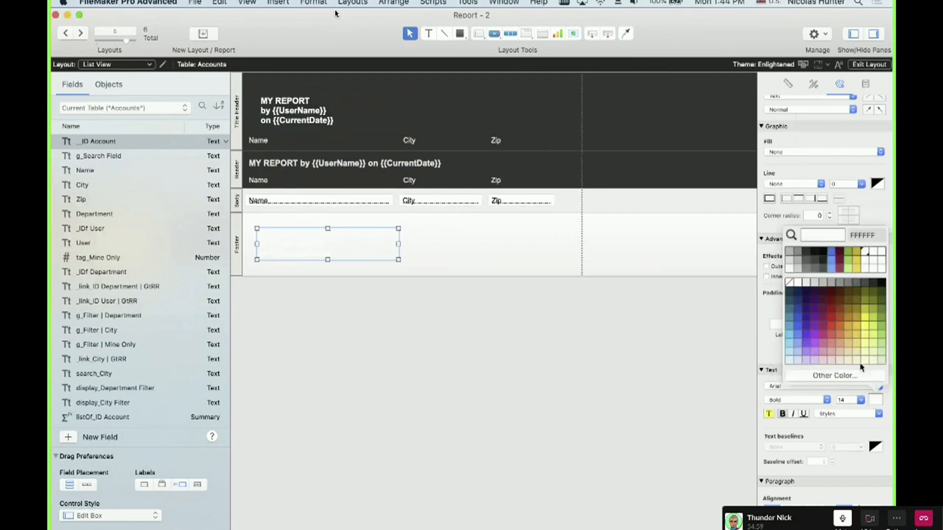
left_click(824, 261)
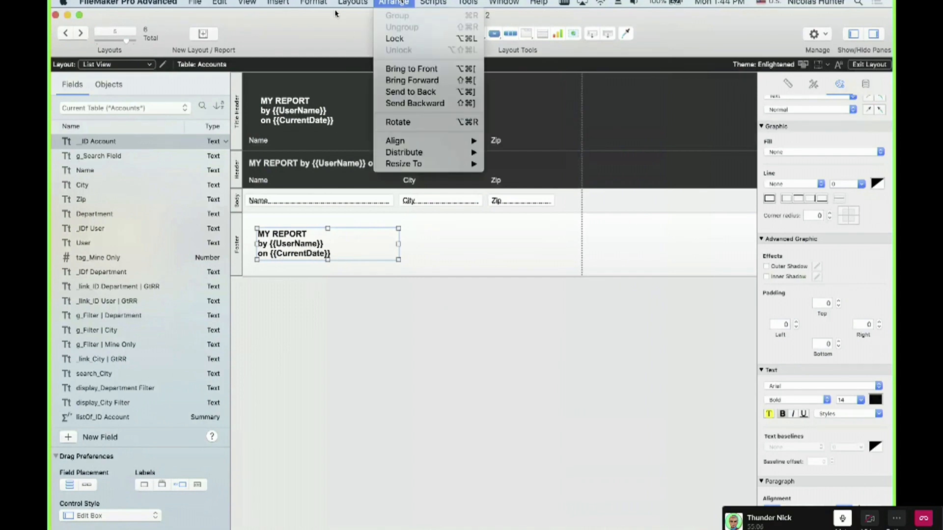
mouse_move(353, 3)
left_click(375, 36)
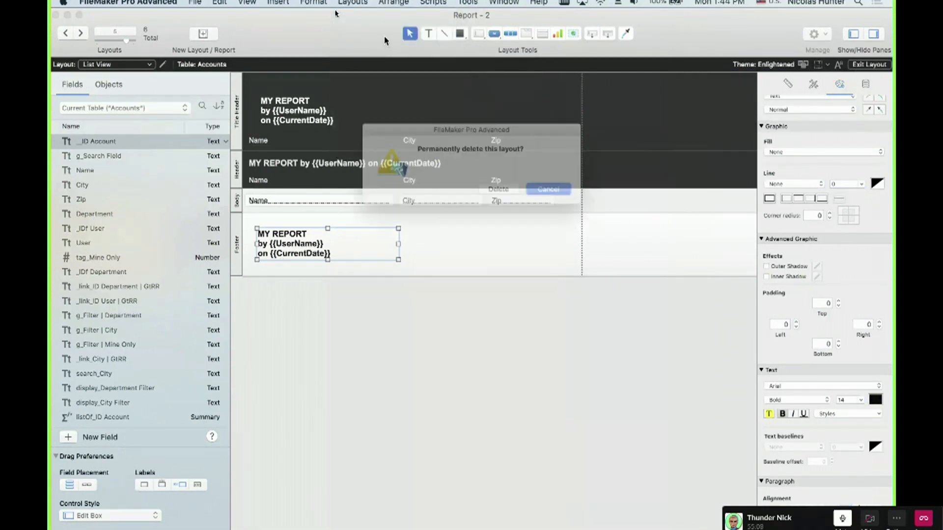
left_click(555, 190)
Add a Title Footer part to the layout through Part Setup.
left_click(393, 3)
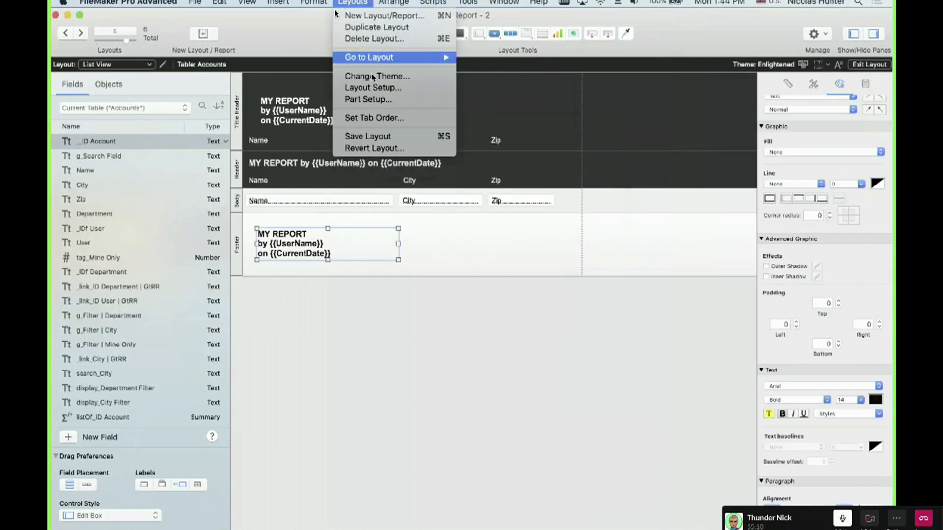
left_click(373, 98)
left_click(543, 106)
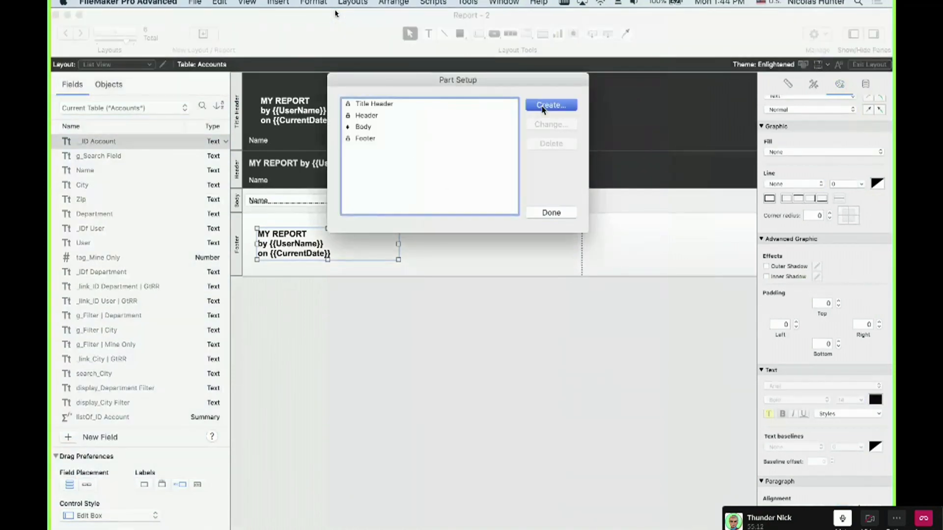
left_click(302, 292)
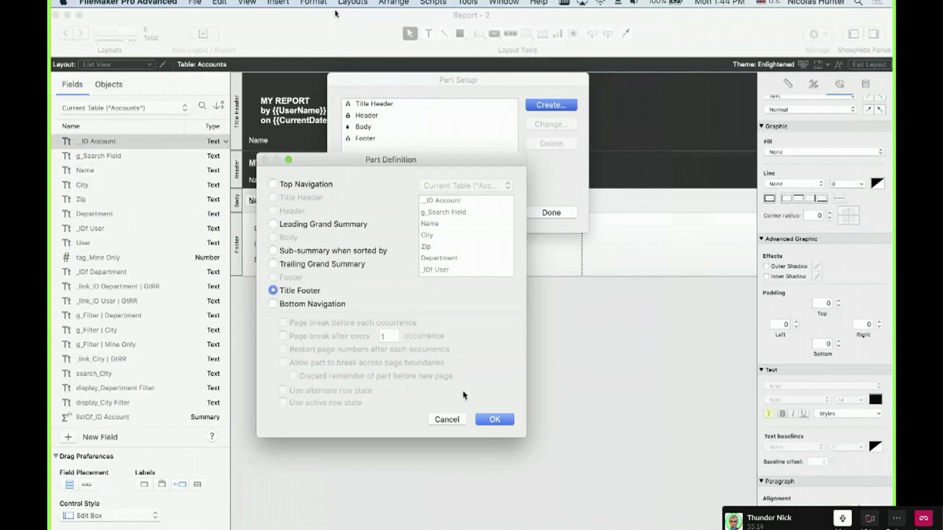
left_click(493, 419)
left_click(551, 212)
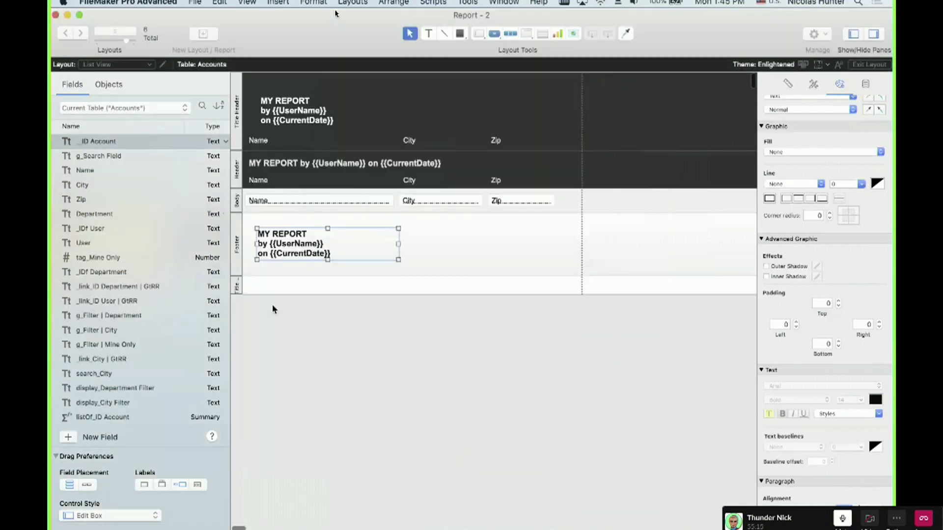
Enlarge the Title Footer part and move the three-line report text from the Footer into it.
left_click(265, 297)
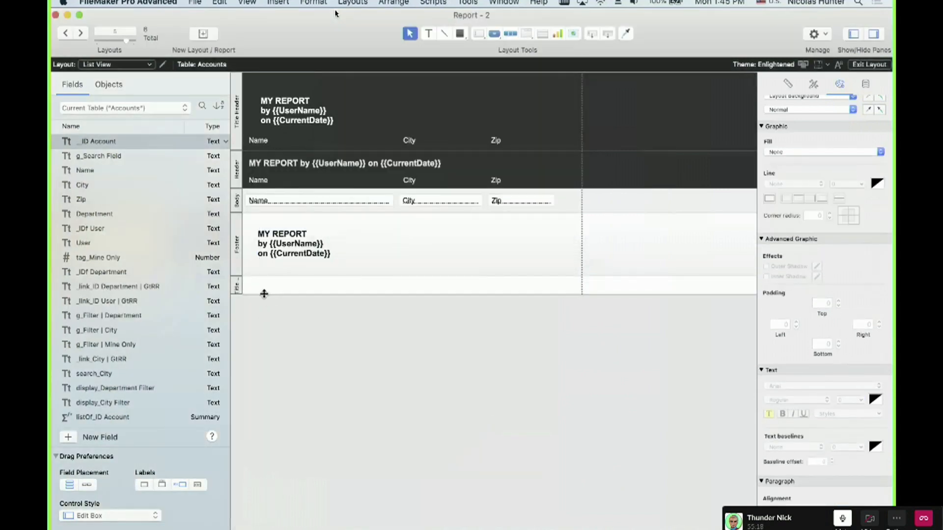
left_click_drag(265, 293, 282, 332)
left_click_drag(289, 256, 287, 318)
Copy the Header's one-line report text into the Footer part and shrink the Footer to fit it.
left_click(278, 163)
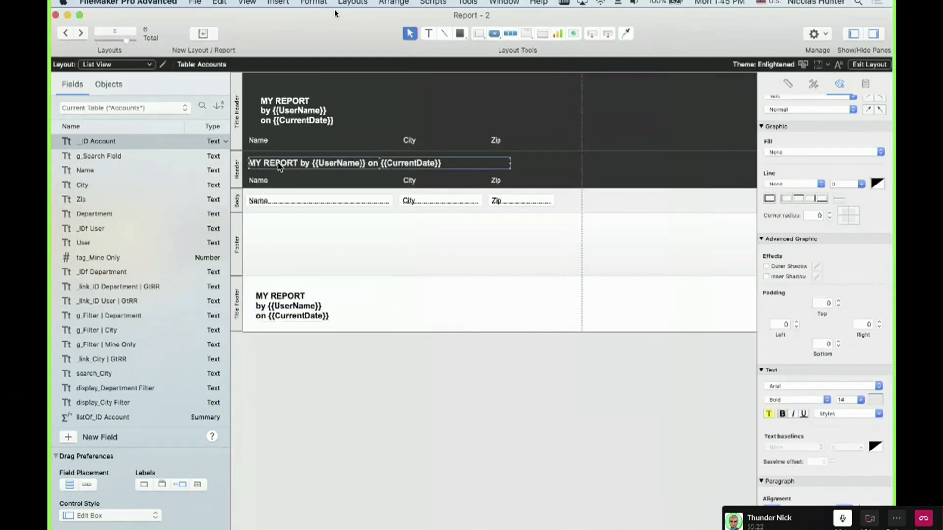
left_click_drag(298, 163, 300, 226)
left_click_drag(301, 275, 304, 242)
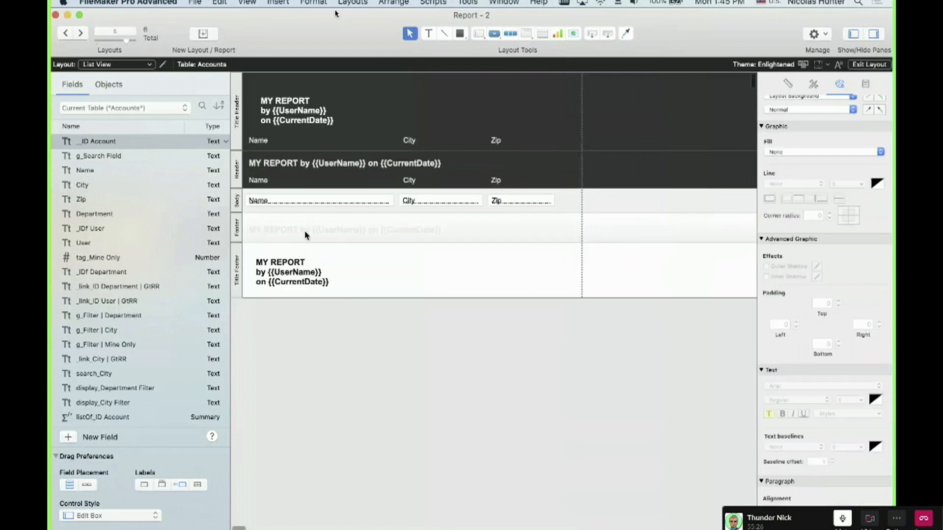
Replace the copied one-line text in the Footer with "Page #".
double_click(305, 230)
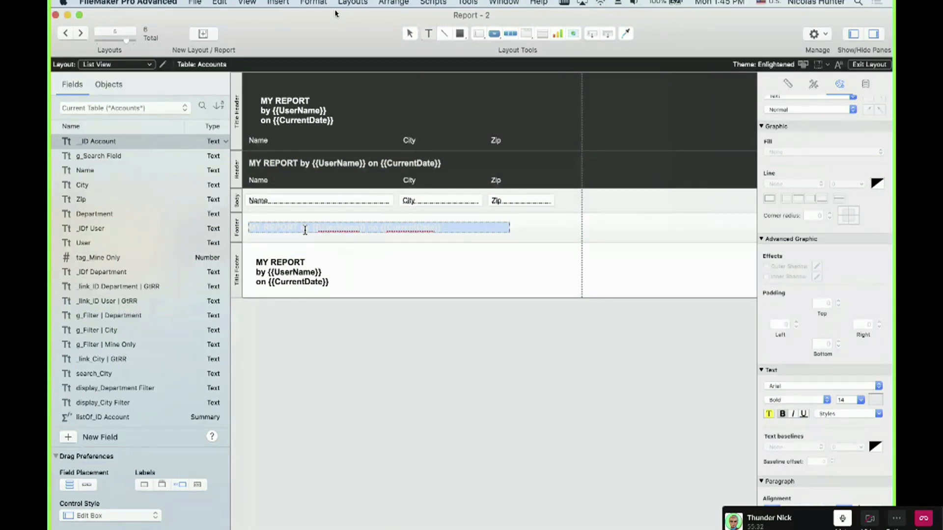
key("BackSpace")
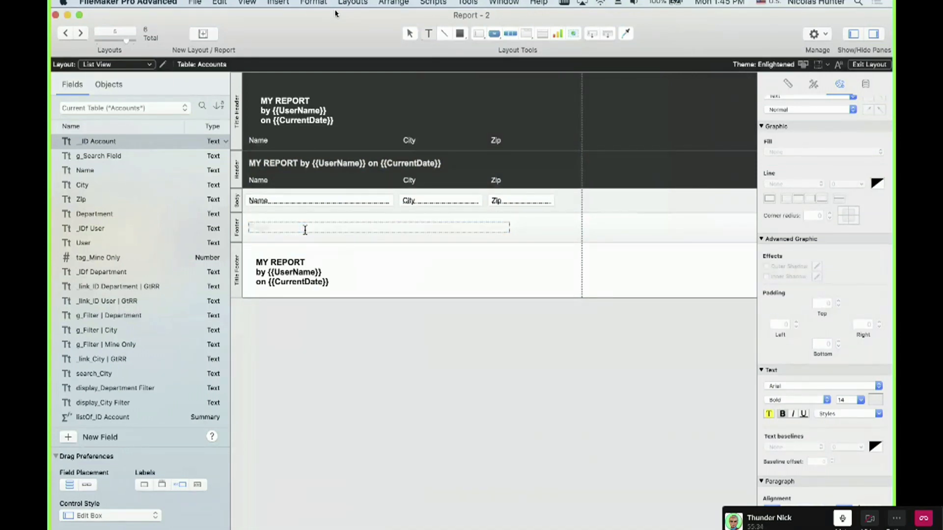
key("Escape")
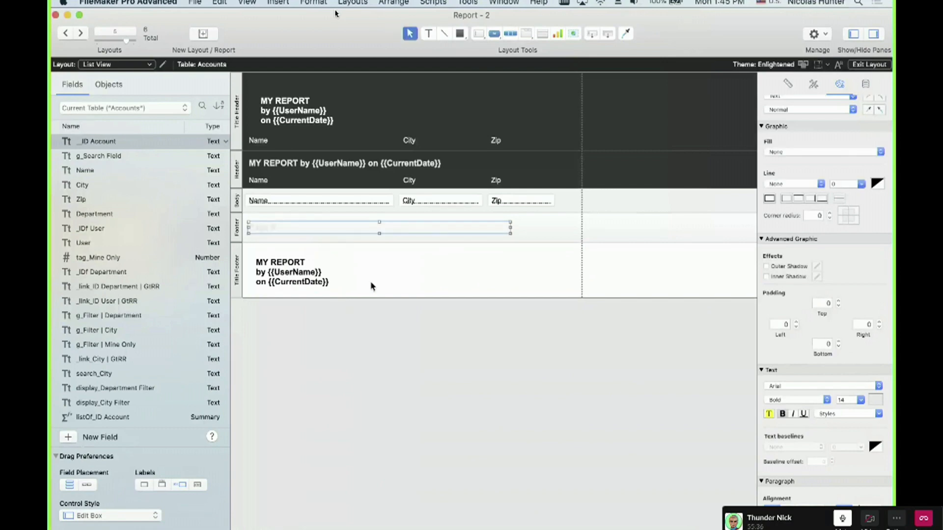
Format the Footer's "Page #" text as black at size 11 and reduce the height of its text box.
left_click(877, 401)
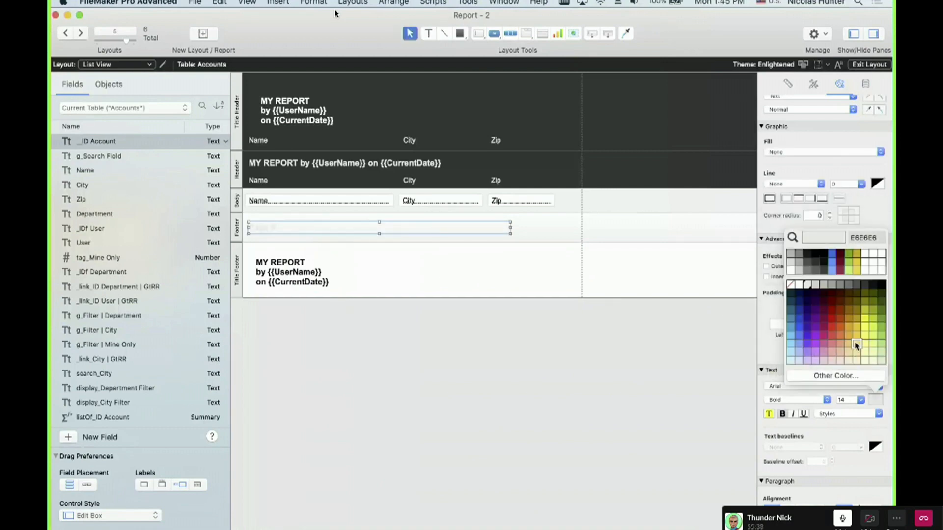
left_click(882, 290)
left_click(843, 400)
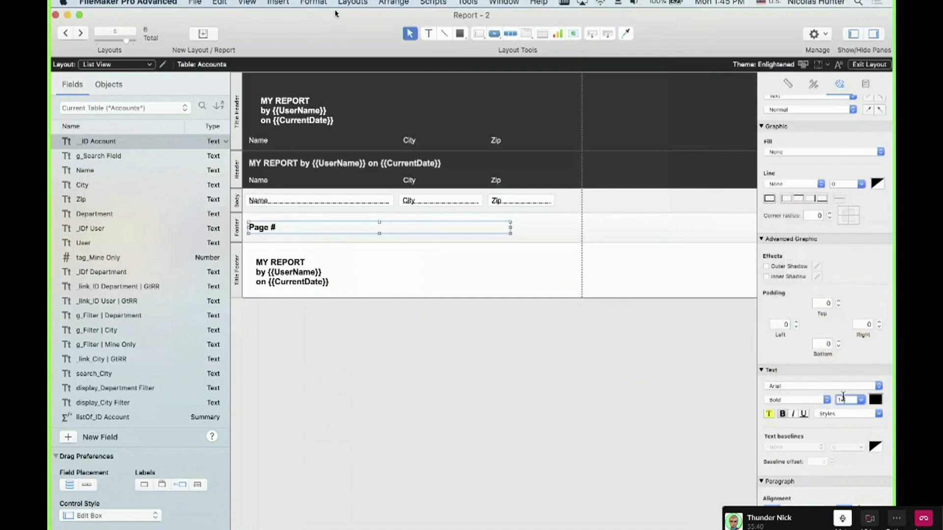
type("11")
key("Return")
left_click(378, 232)
left_click_drag(378, 233, 378, 230)
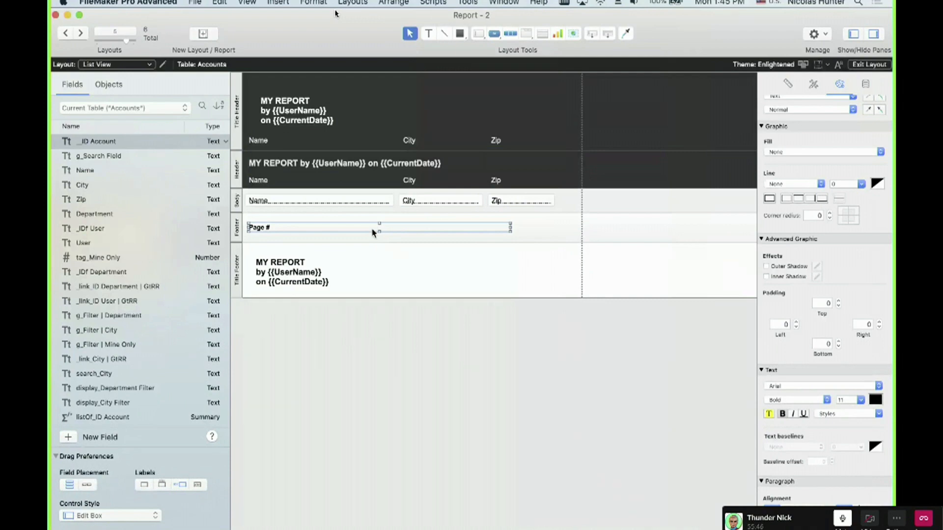
Insert the page number symbol directly after "Page #" in the Footer text.
left_click(310, 233)
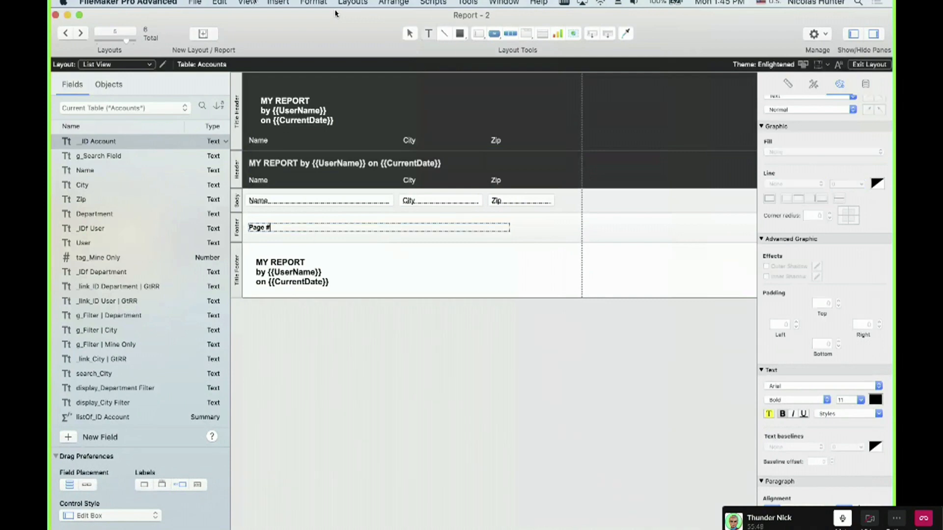
left_click(248, 3)
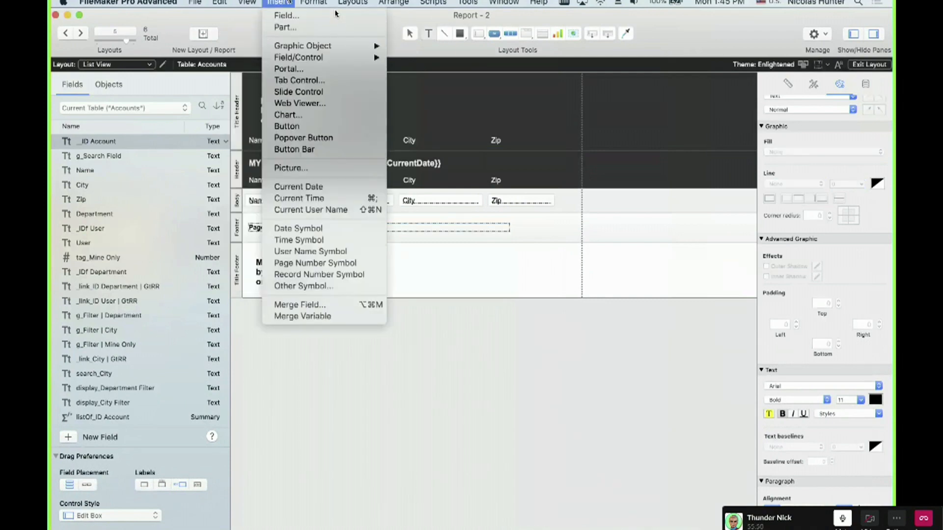
left_click(299, 265)
key("Escape")
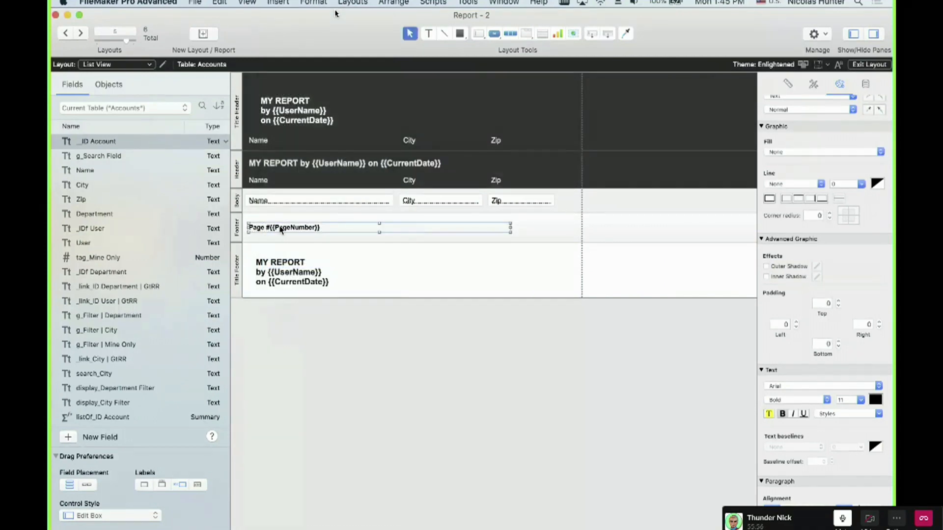
Replace "MY REPORT" with "Footer" in the Title Footer's three-line text.
left_click_drag(279, 267, 227, 262)
left_click(279, 264)
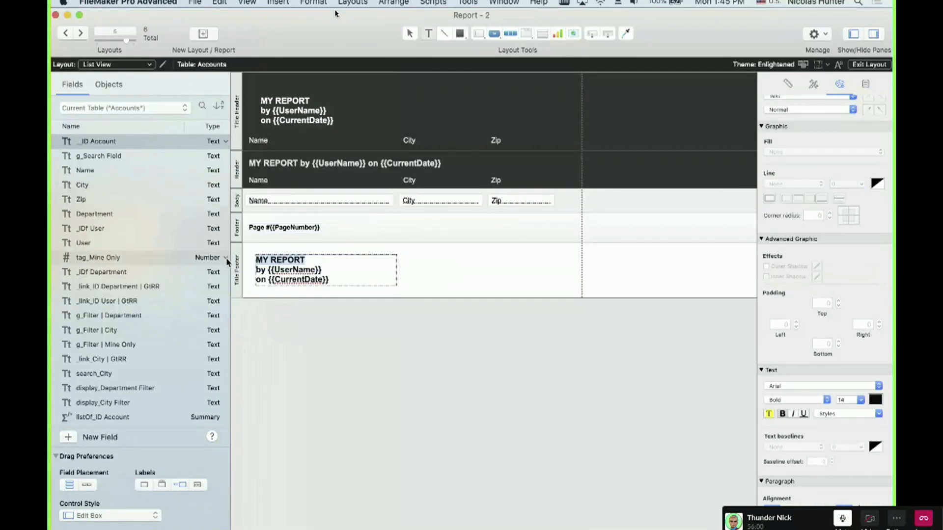
type("Footer")
key("Escape")
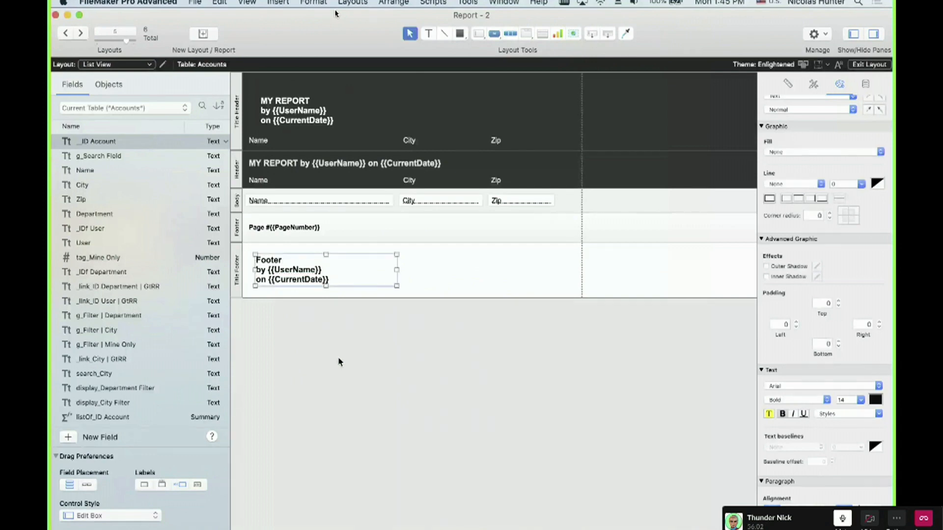
Check the Title Footer and Footer parts, and preview the report's first and second pages to compare their footers.
left_click(239, 260)
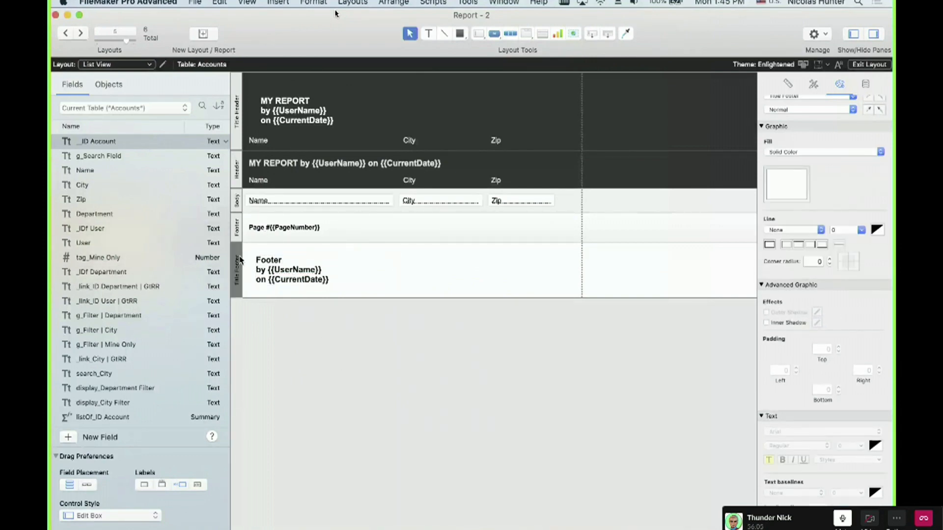
left_click(262, 230)
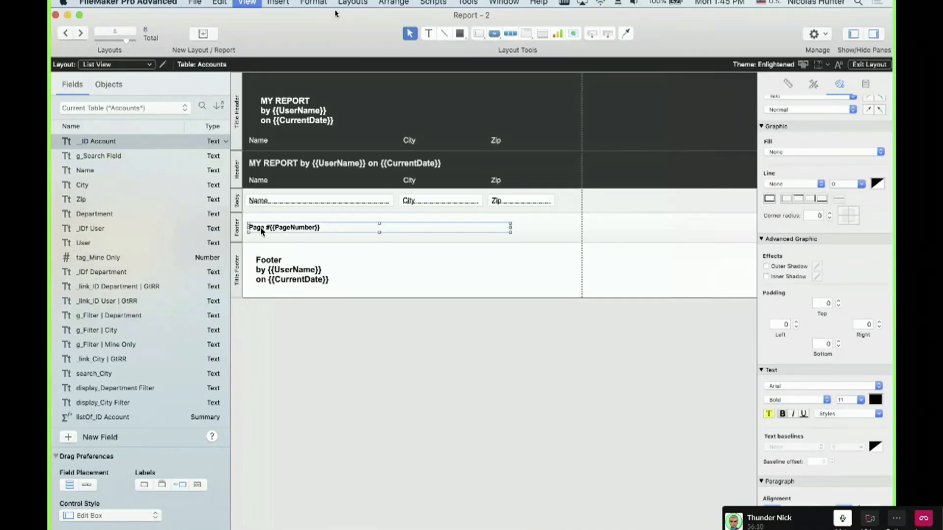
key("super+u")
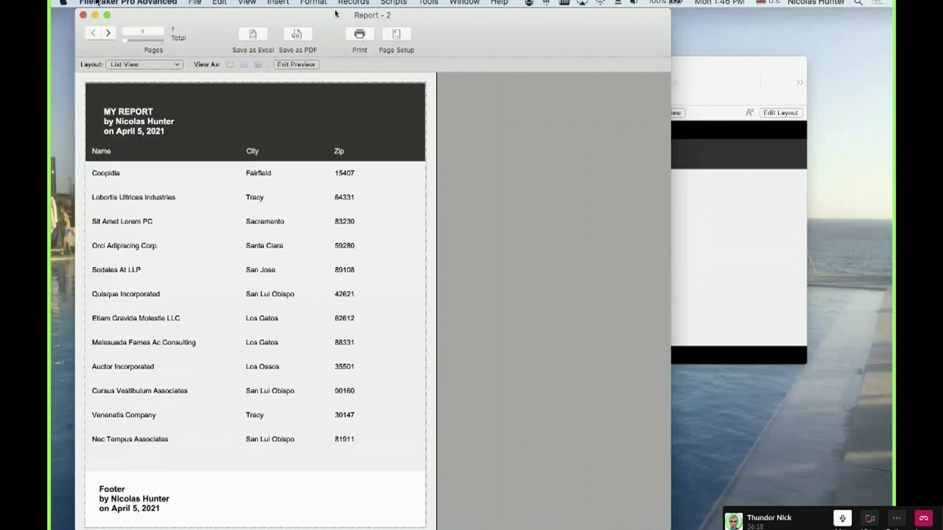
left_click(108, 34)
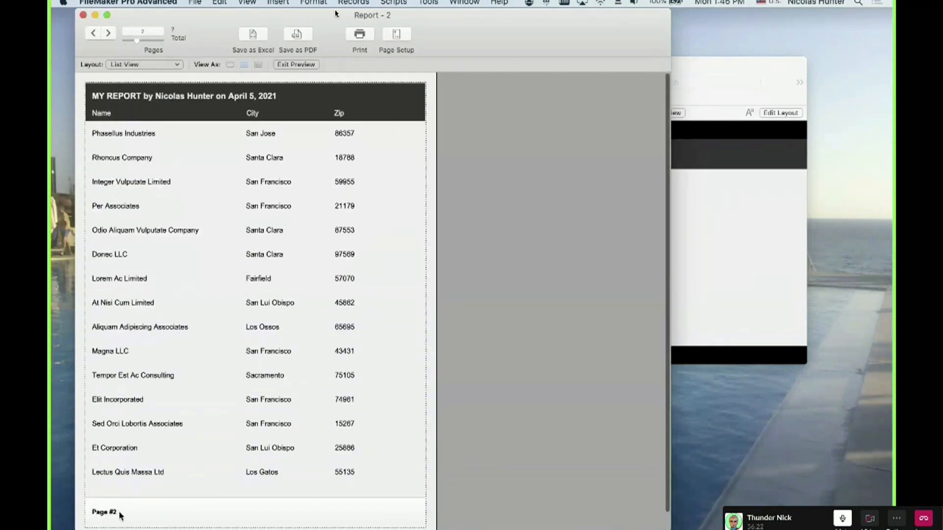
Page through the report preview from page 2 to page 6 and back to compare the header and footer on each page.
left_click(113, 33)
left_click(112, 33)
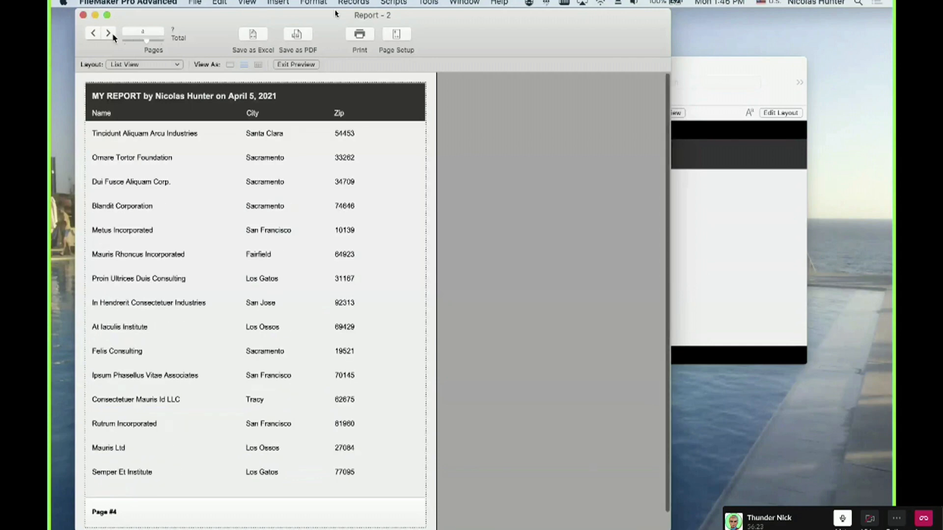
left_click(112, 33)
left_click(113, 33)
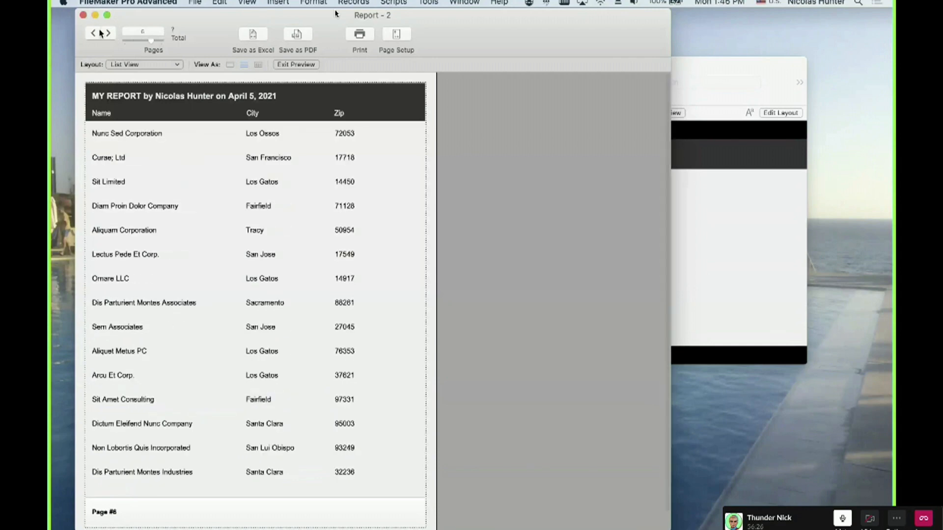
left_click(94, 34)
left_click(95, 34)
left_click(96, 33)
left_click(97, 34)
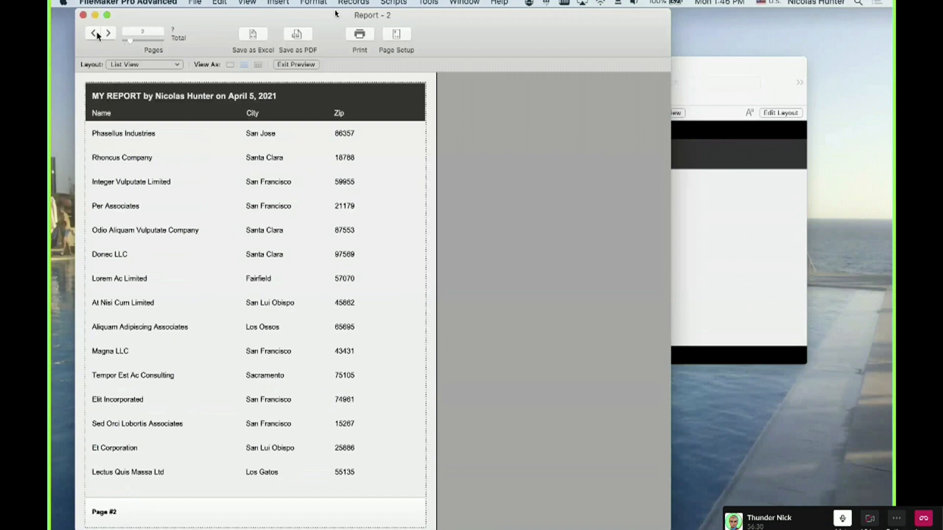
Inspect the layout's Footer, Header and Title Header, and review the Part Setup list and the part types offered for a new part.
key("super+l")
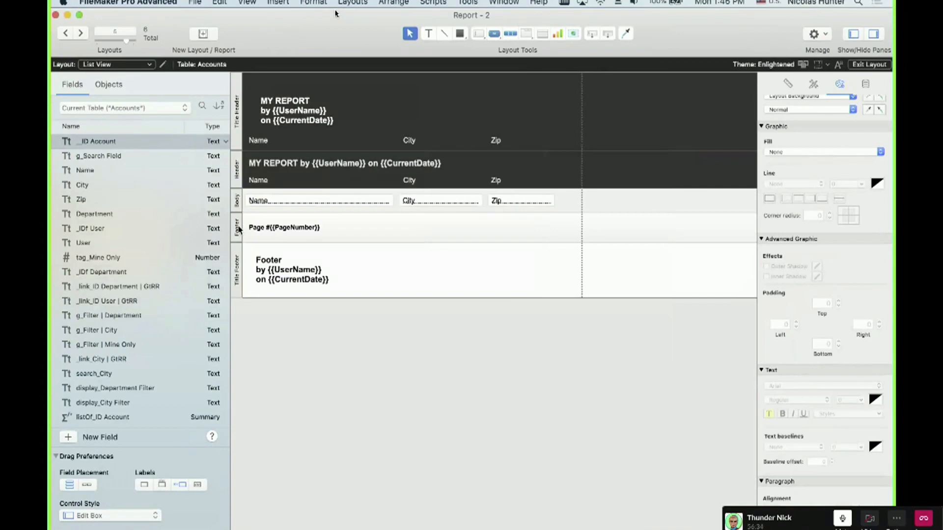
left_click(239, 229)
left_click(237, 167)
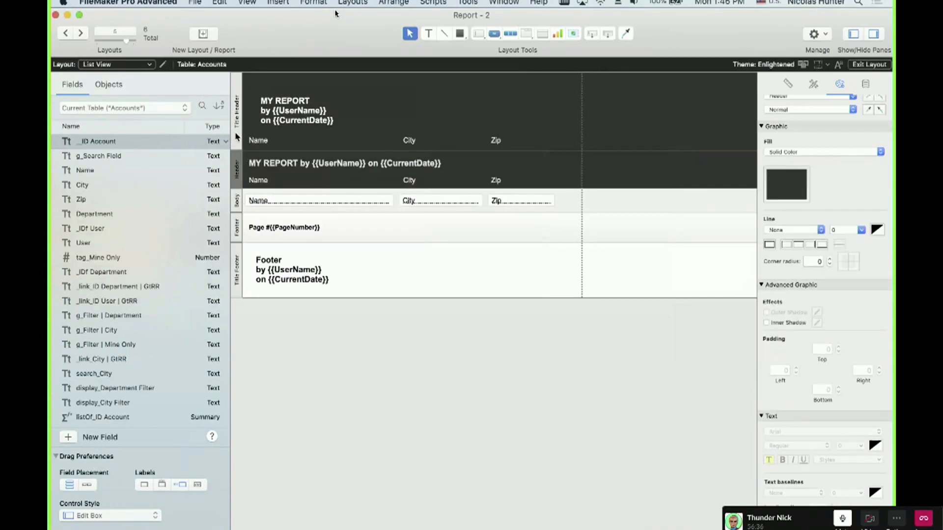
left_click(237, 137)
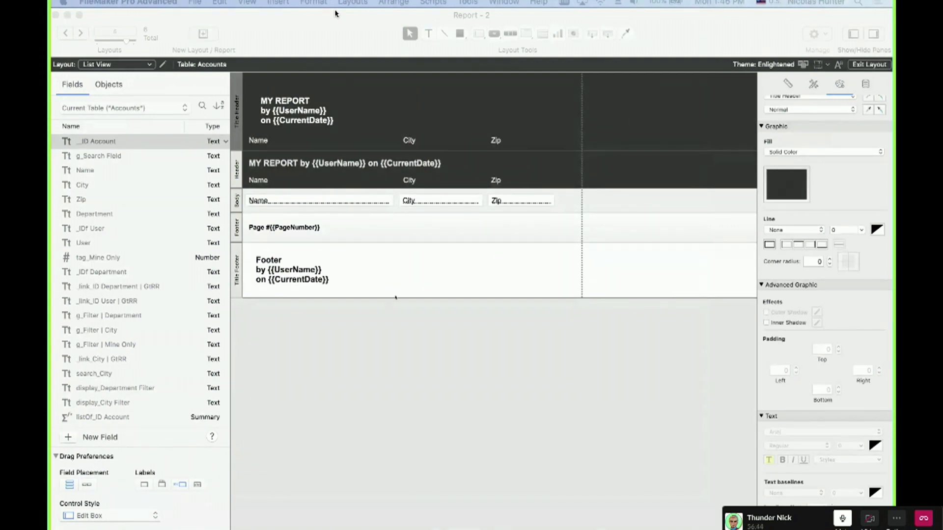
left_click(366, 2)
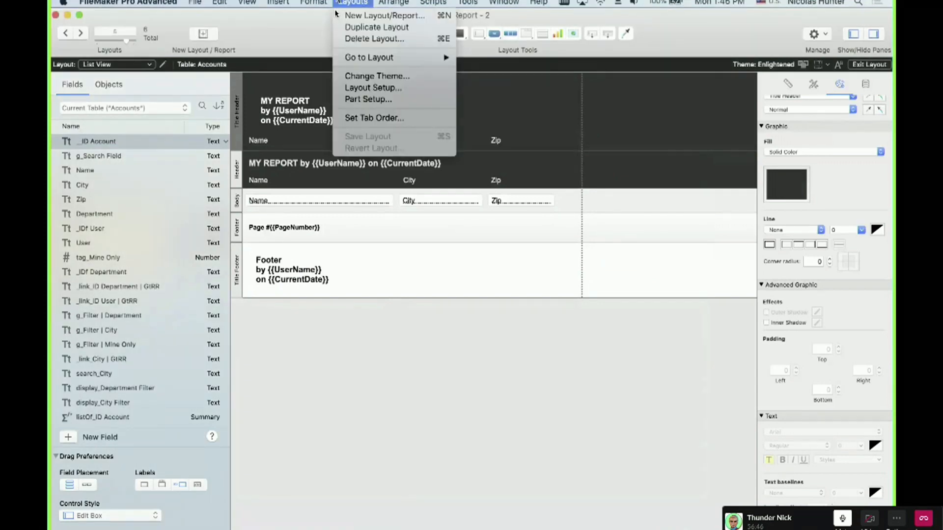
left_click(376, 99)
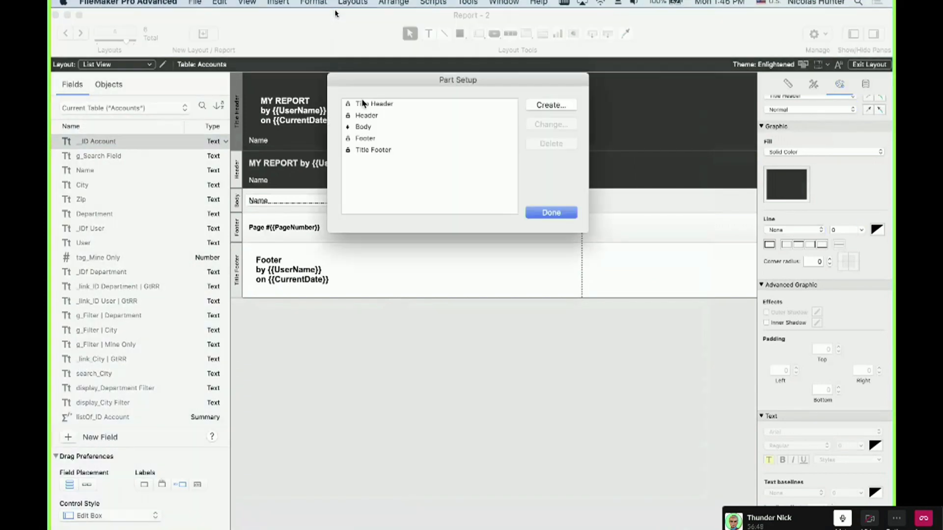
left_click(538, 105)
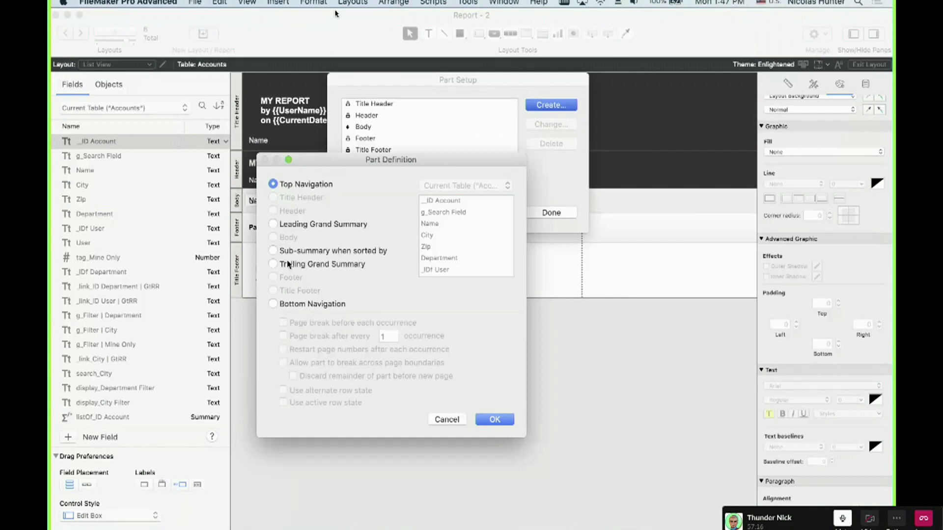
key("Escape")
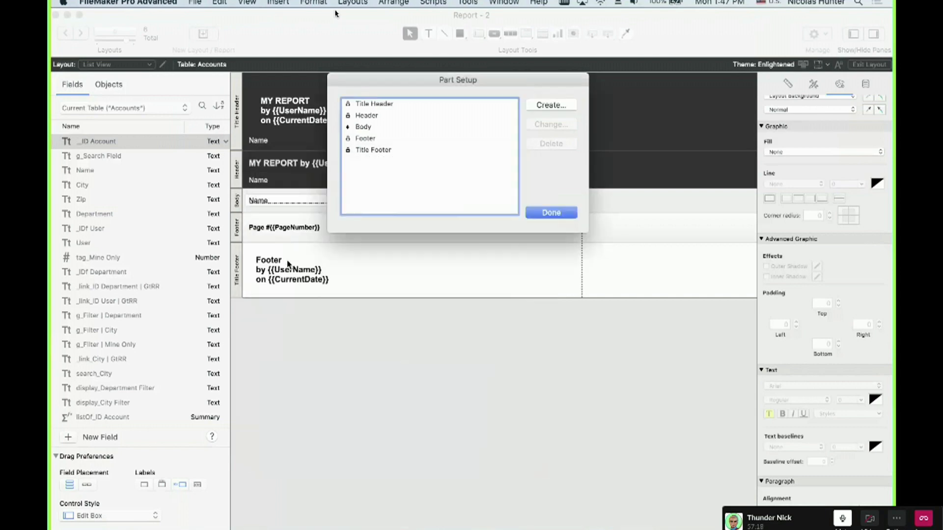
left_click(565, 216)
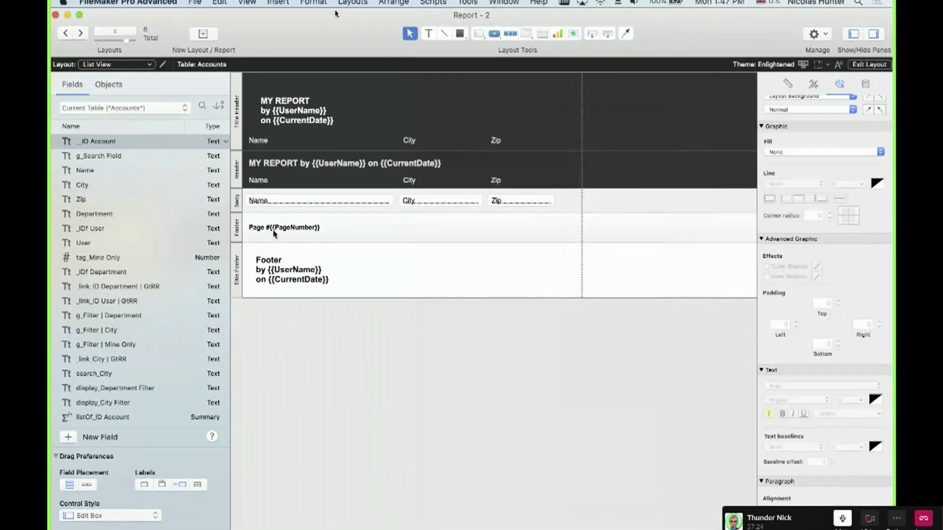
Look through the account list in Browse mode to check which header and footer parts stay on screen.
key("super+b")
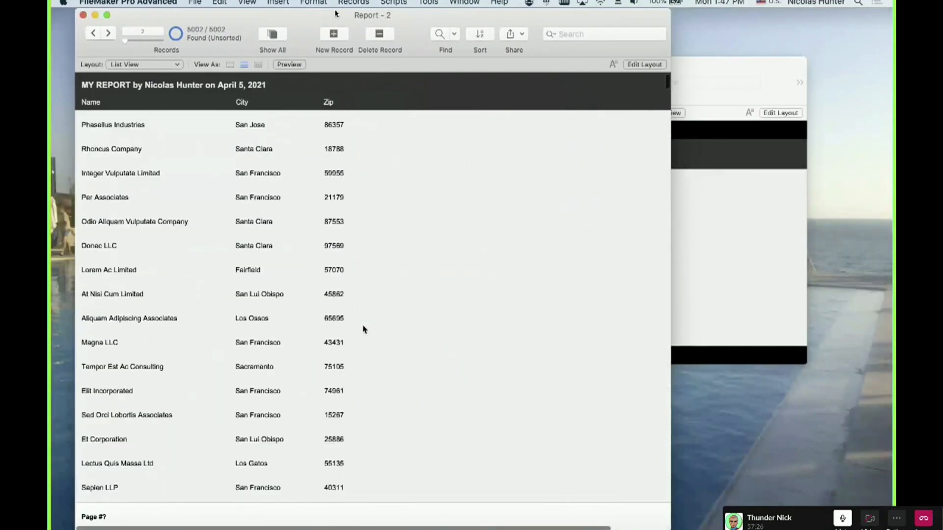
scroll(364, 329, "down", 15)
scroll(364, 329, "up", 5)
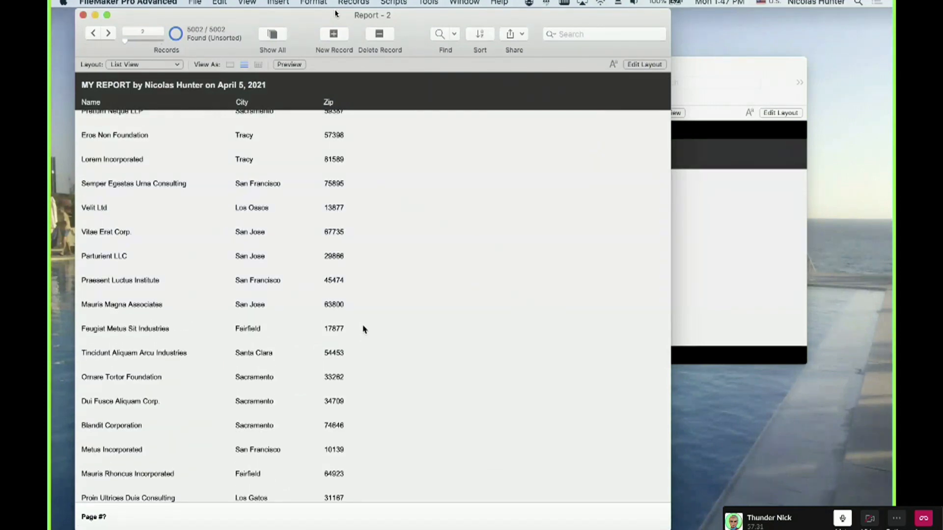
scroll(364, 329, "down", 20)
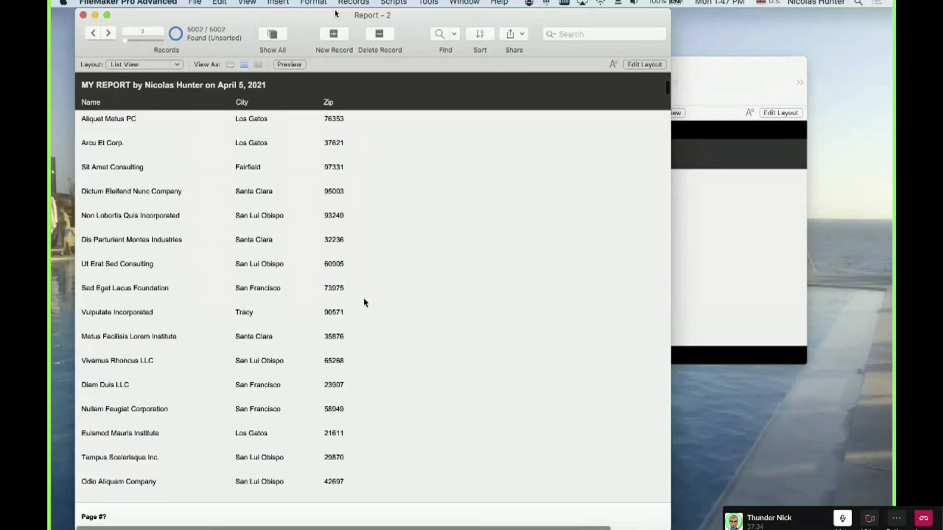
scroll(364, 301, "down", 10)
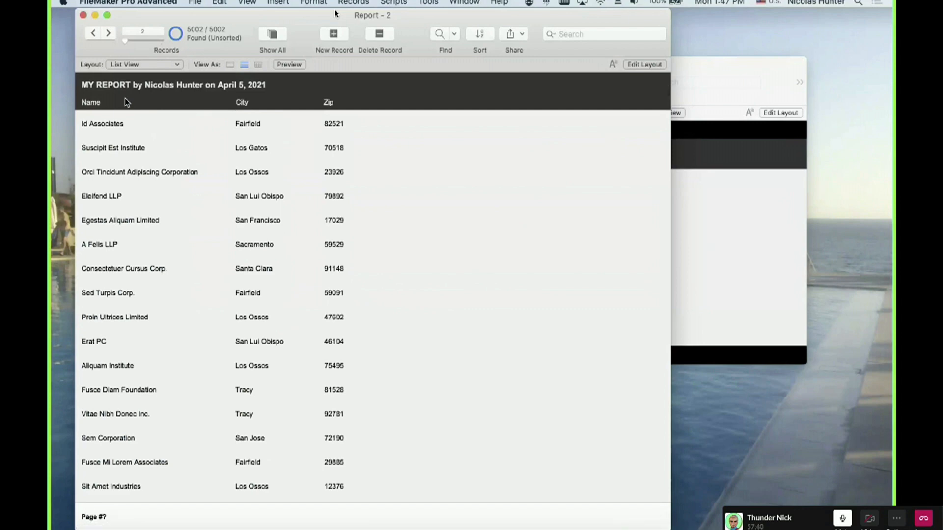
Examine the Title Header and Title Footer parts in Layout mode.
key("super+l")
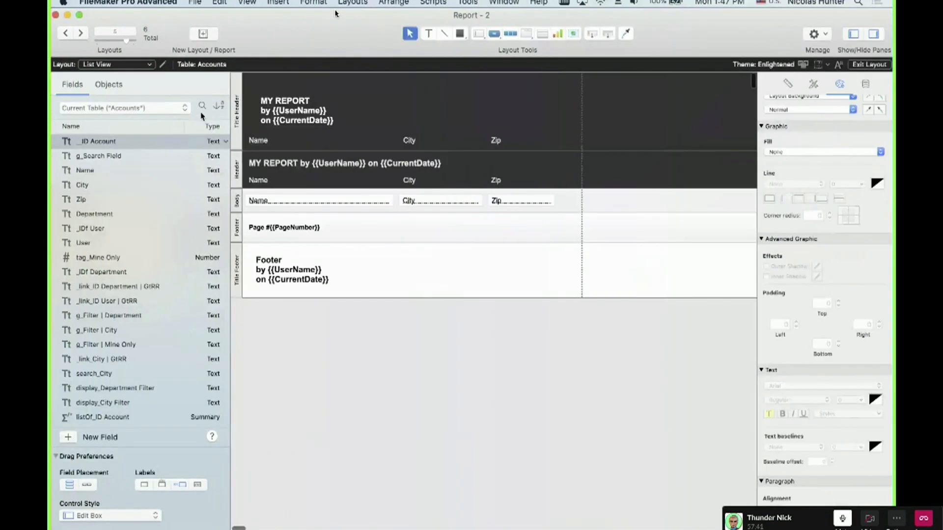
left_click(237, 125)
left_click(237, 271)
left_click(236, 271, "super")
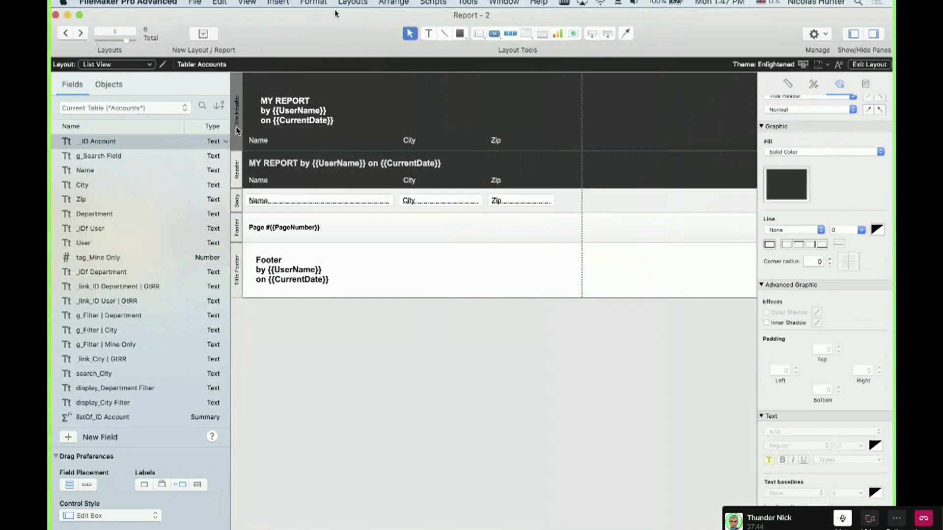
left_click(239, 292, "super")
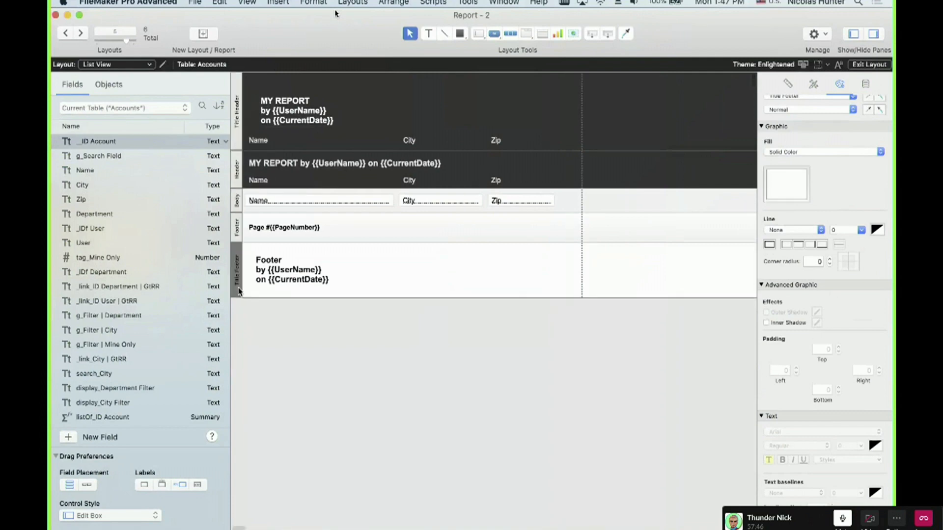
left_click(237, 139)
left_click(238, 260)
Compare the report's header and footer between Browse mode and the first page in Preview mode, and return to the layout.
key("super+b")
key("super+u")
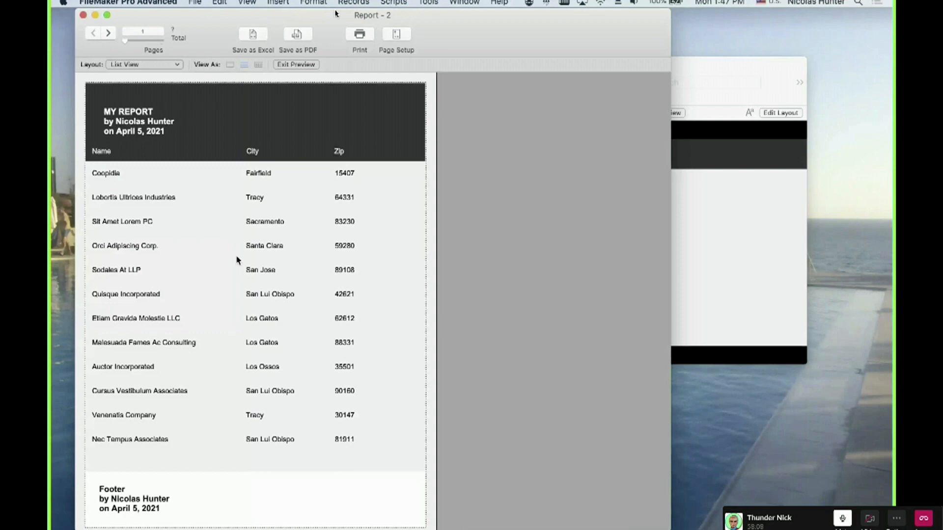
key("super+b")
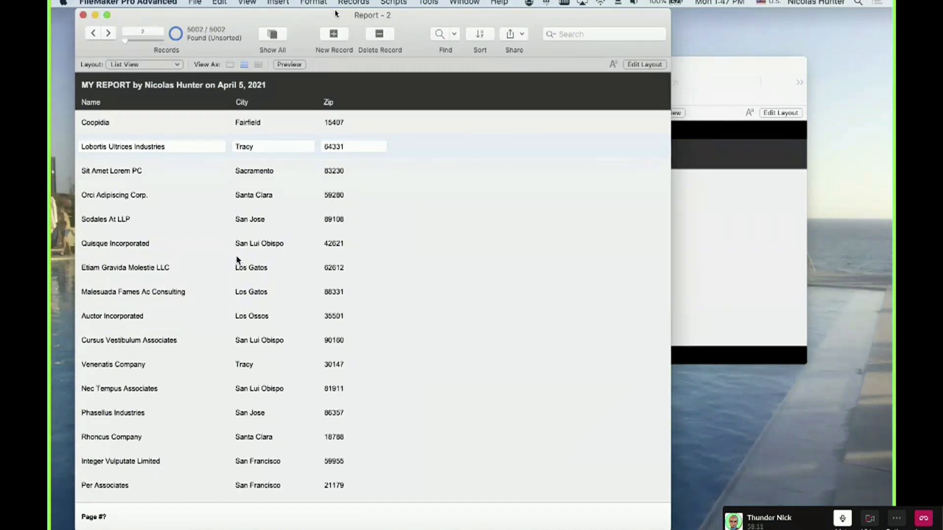
key("super+u")
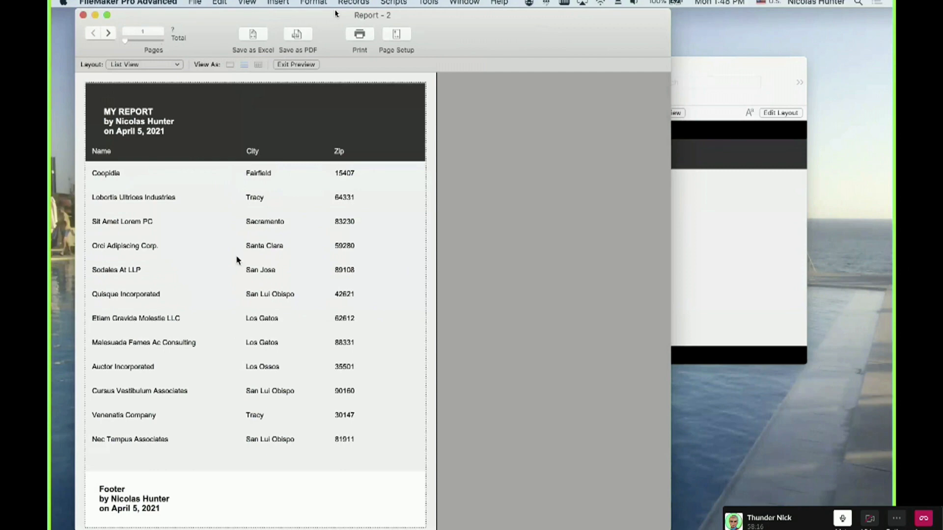
key("super+b")
key("super+l")
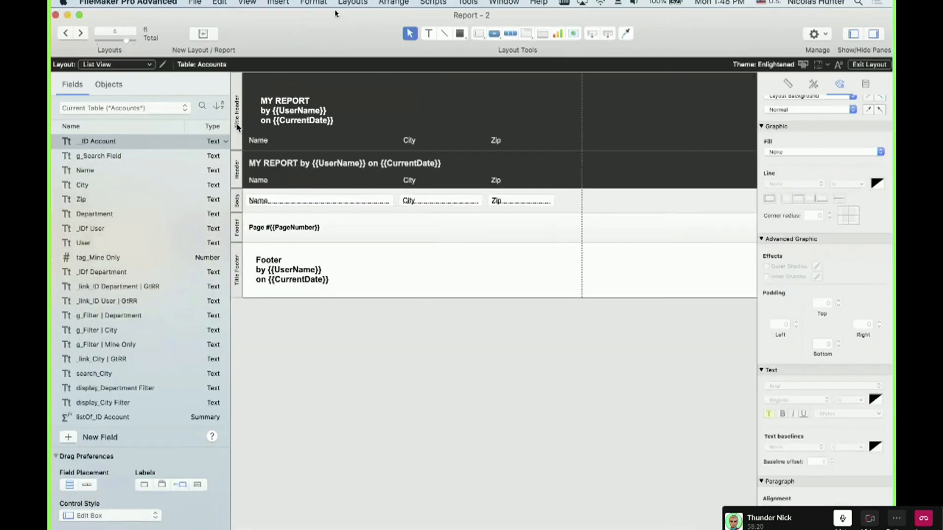
Examine the header and footer in Browse mode while moving far down the account list.
key("super+b")
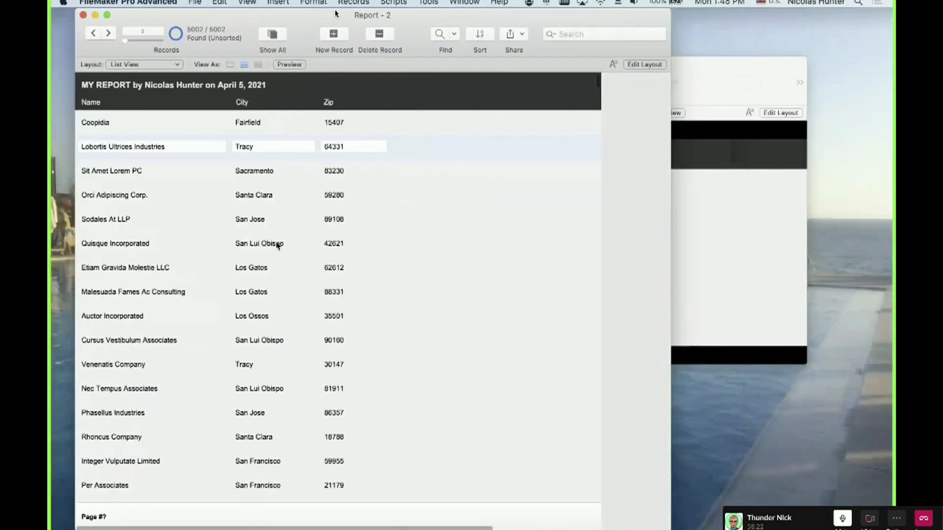
scroll(284, 262, "down", 15)
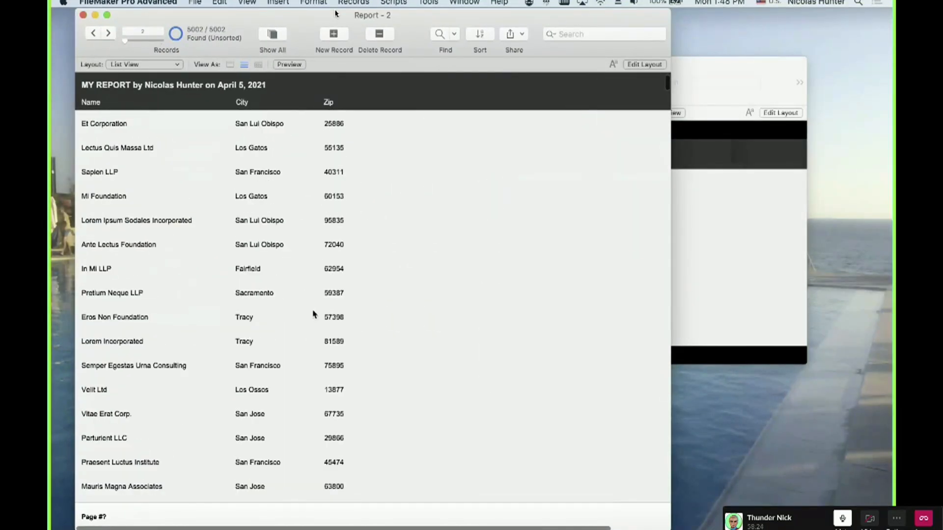
scroll(515, 198, "down", 4)
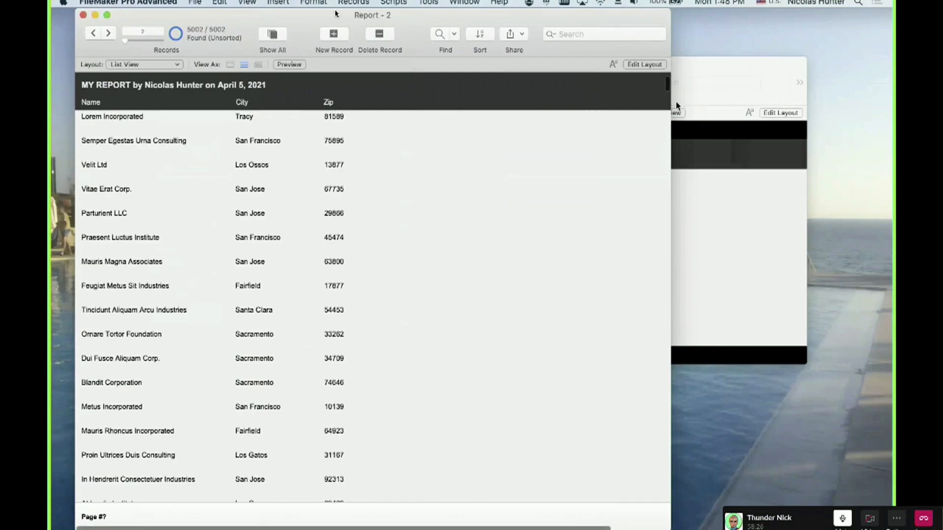
scroll(668, 84, "down", 2)
scroll(657, 229, "down", 15)
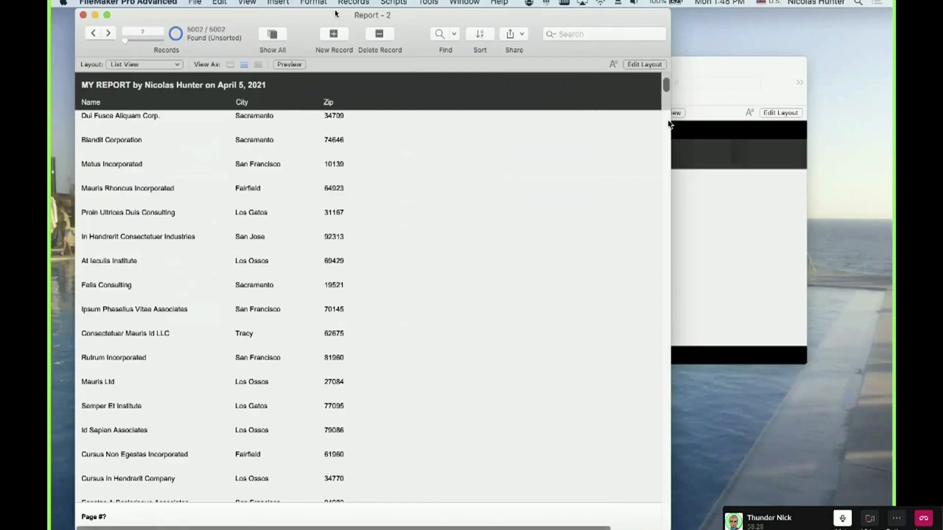
scroll(657, 375, "down", 12)
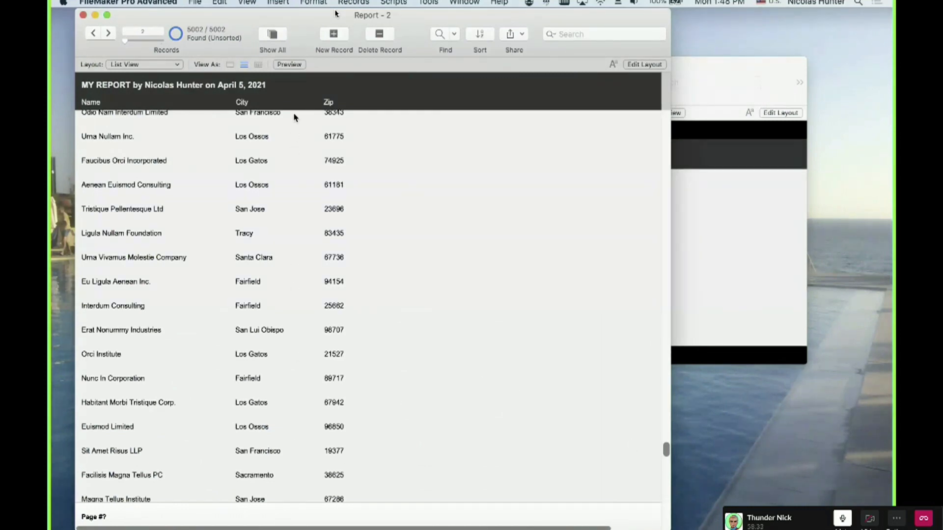
Preview the report from the first page through page 7 and back to page 6, checking the headers and footers.
key("super+u")
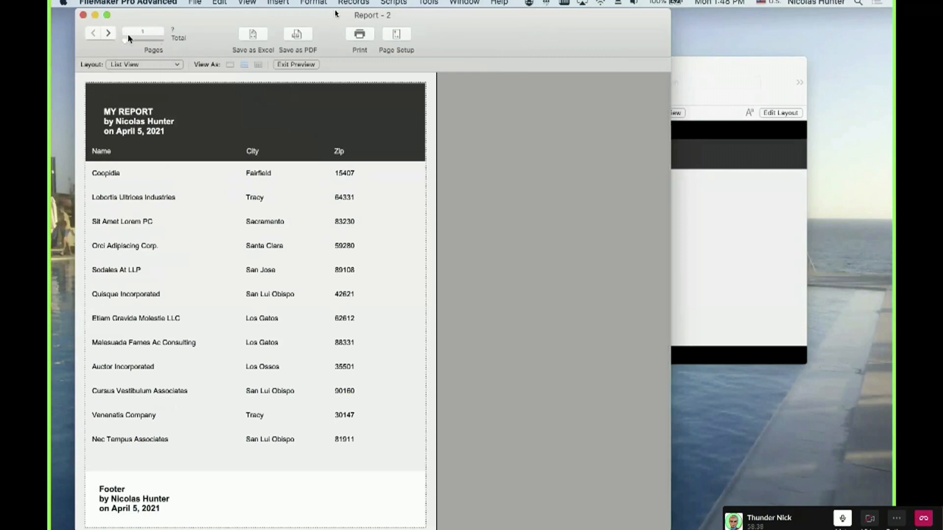
left_click(109, 33)
left_click(109, 34)
left_click(109, 33)
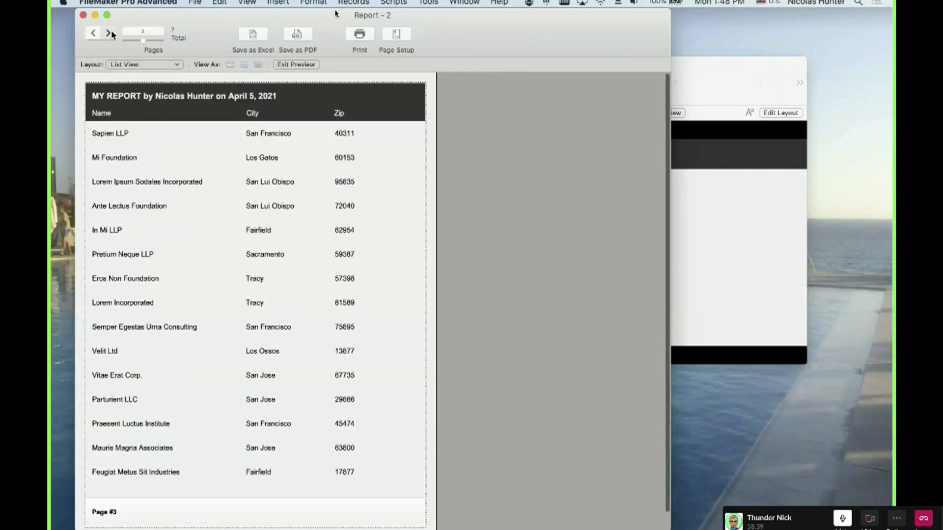
left_click(109, 33)
left_click(109, 33)
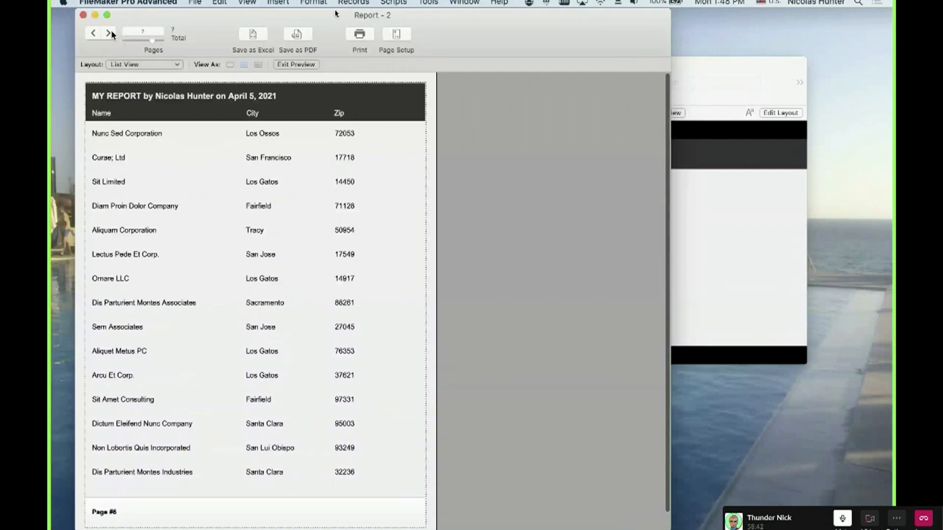
left_click(109, 34)
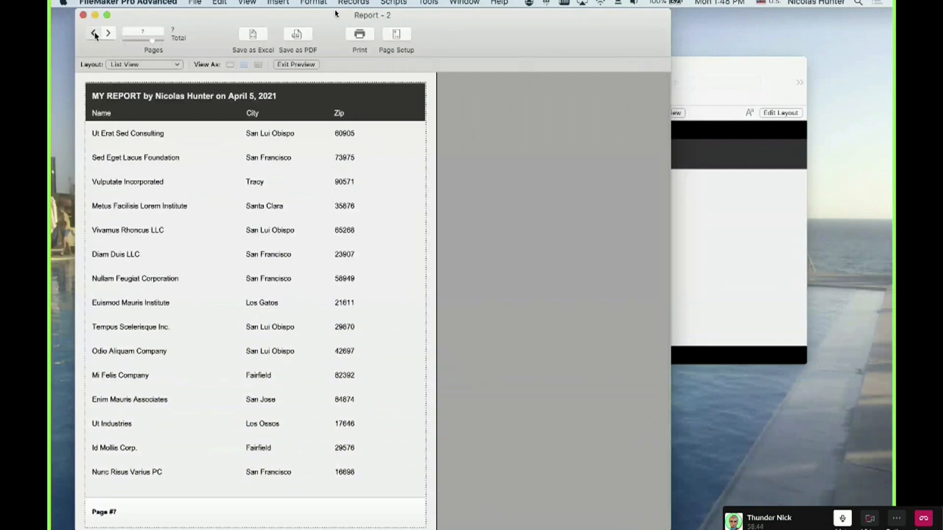
left_click(94, 33)
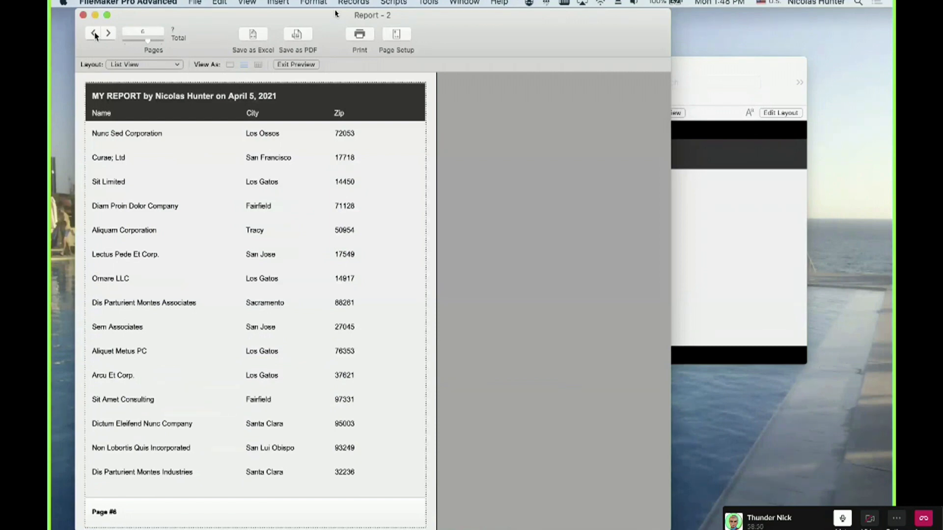
Return to Layout mode and add a Leading Grand Summary part to the List View layout.
key("super+b")
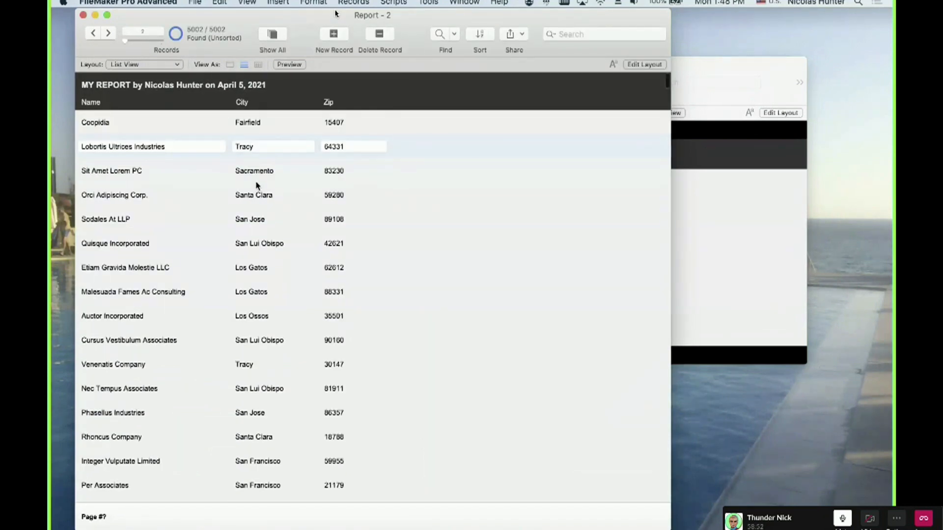
key("super+l")
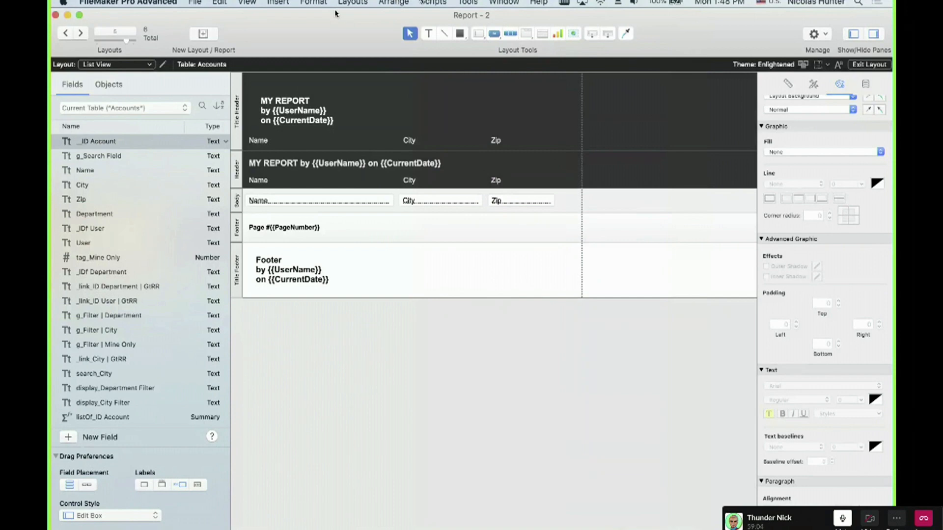
left_click(353, 2)
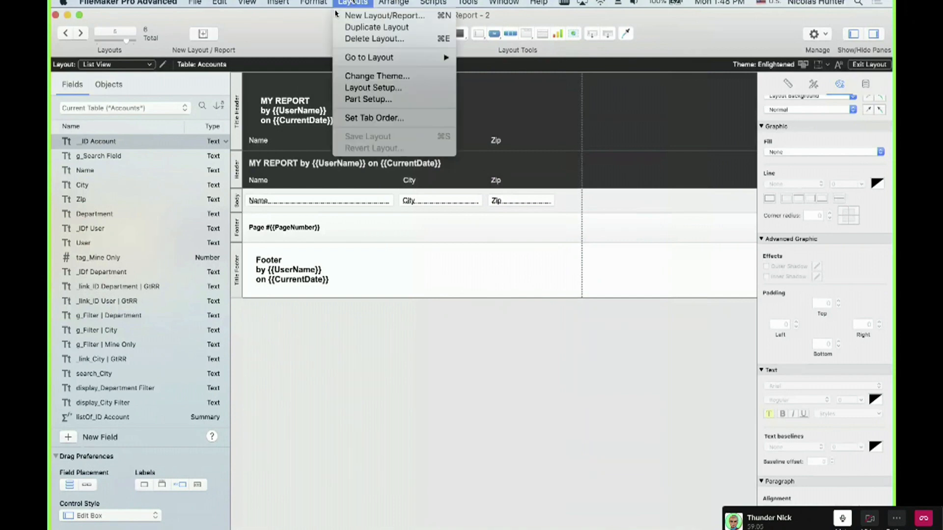
left_click(357, 97)
left_click(538, 104)
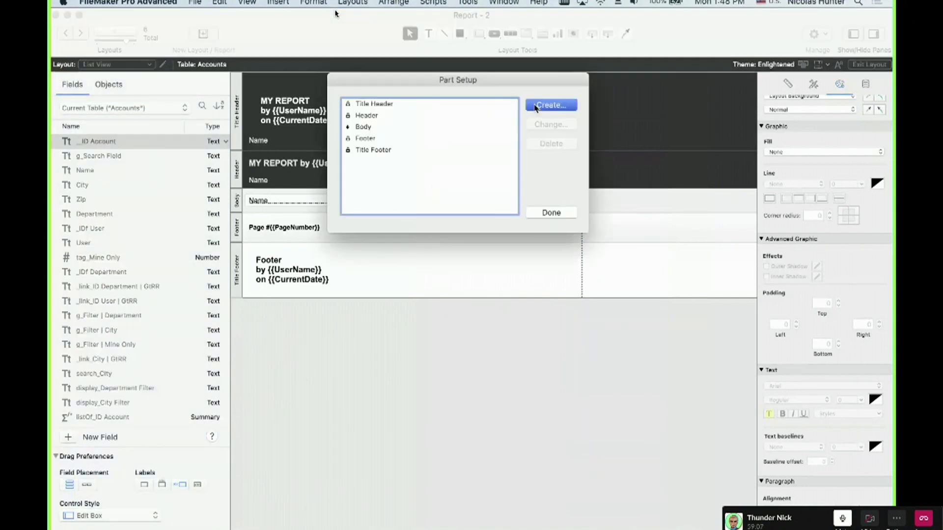
left_click(320, 225)
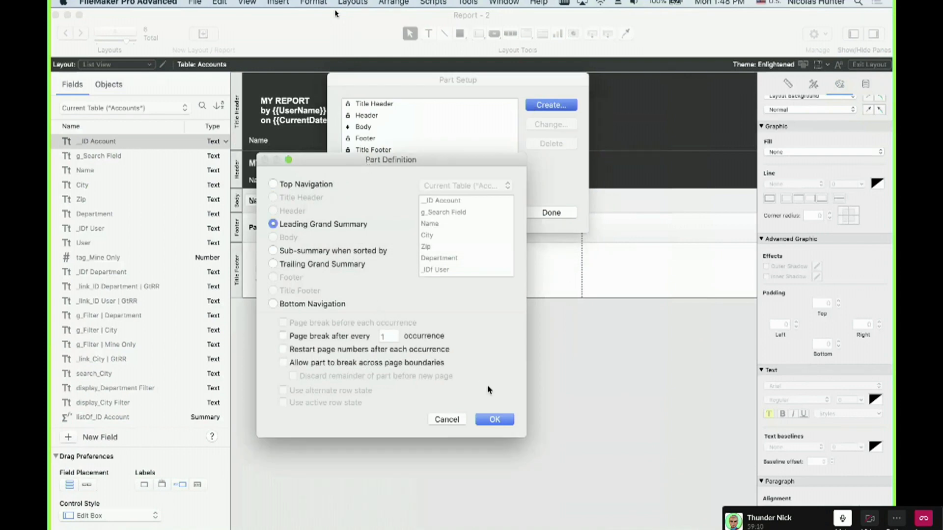
left_click(489, 421)
left_click(551, 212)
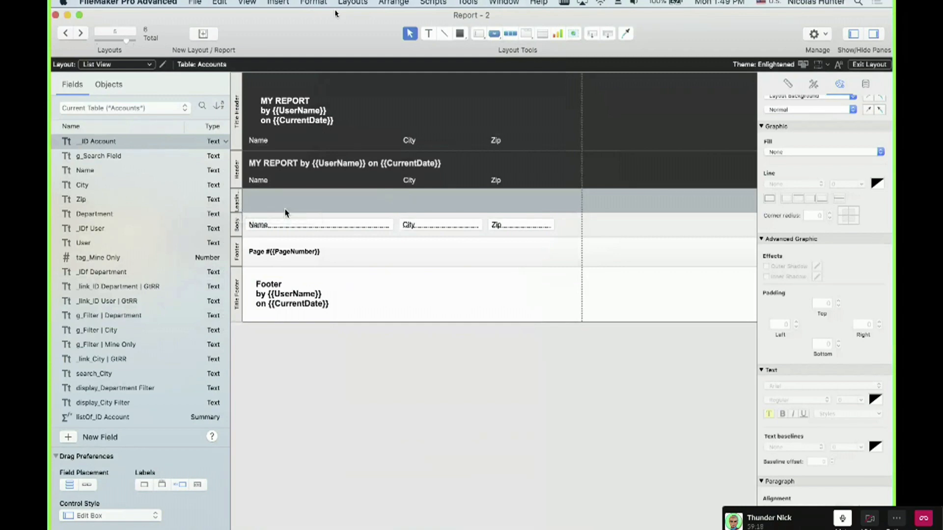
Add a Trailing Grand Summary part to the layout.
left_click(352, 2)
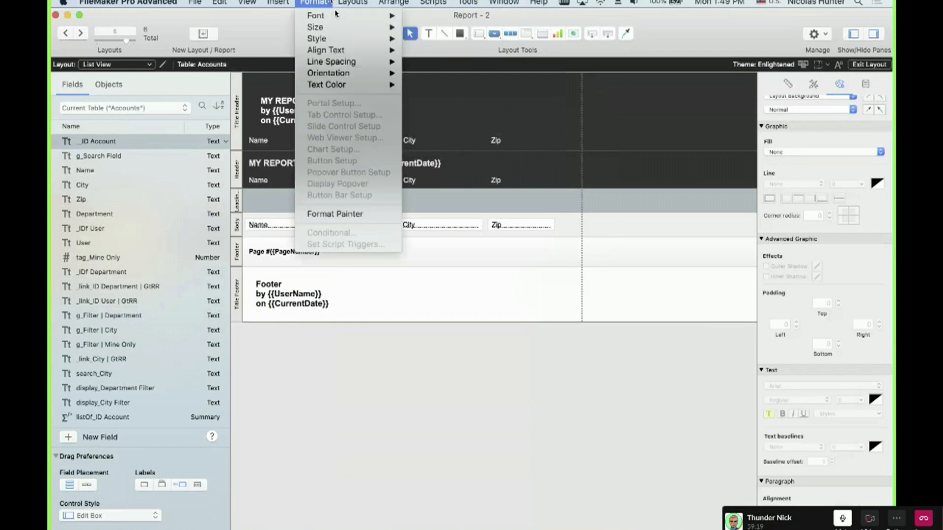
mouse_move(383, 2)
mouse_move(318, 2)
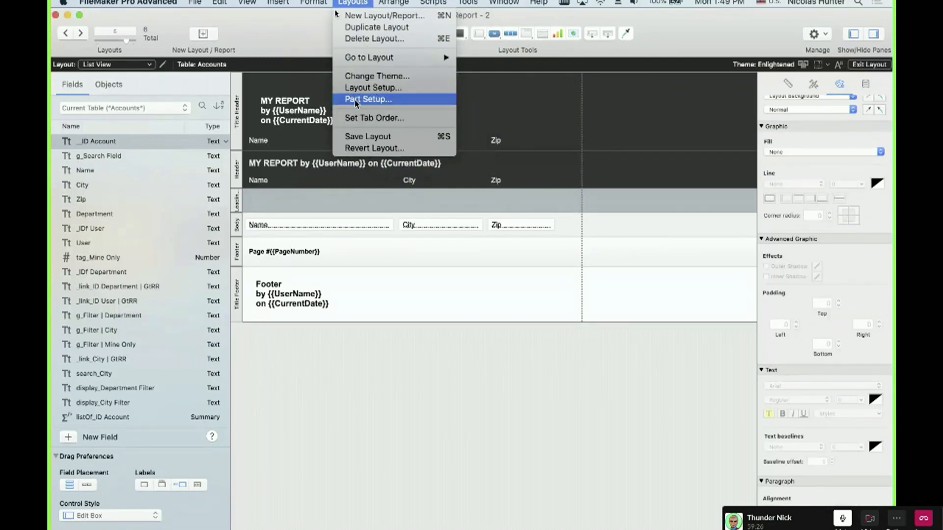
left_click(354, 99)
left_click(551, 104)
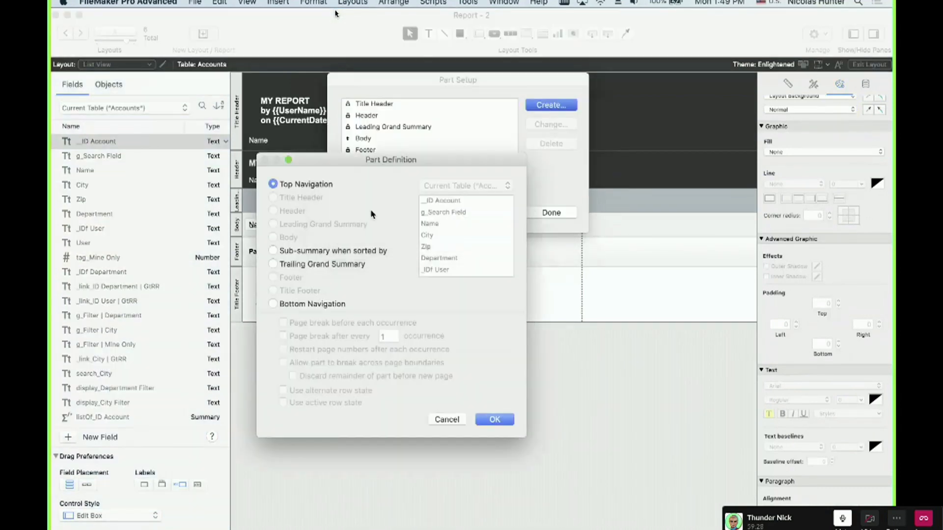
left_click(326, 264)
left_click(486, 419)
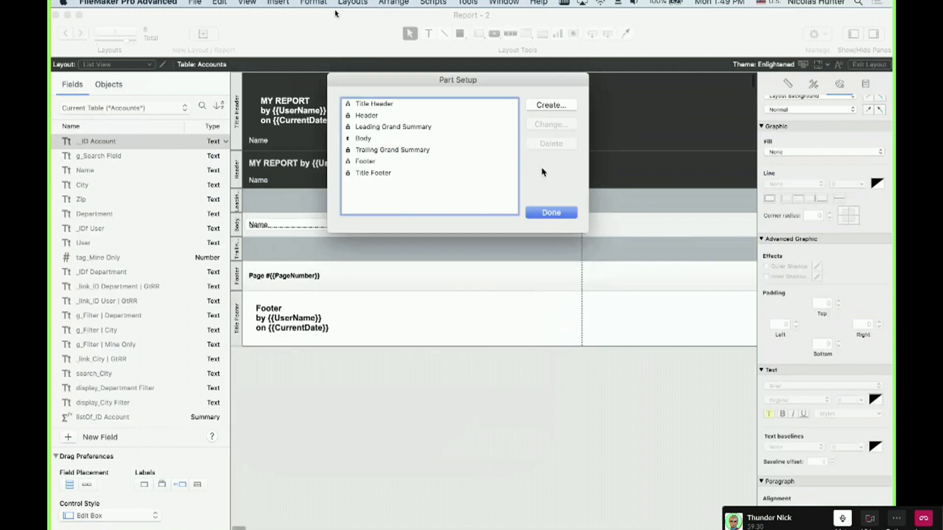
left_click(551, 213)
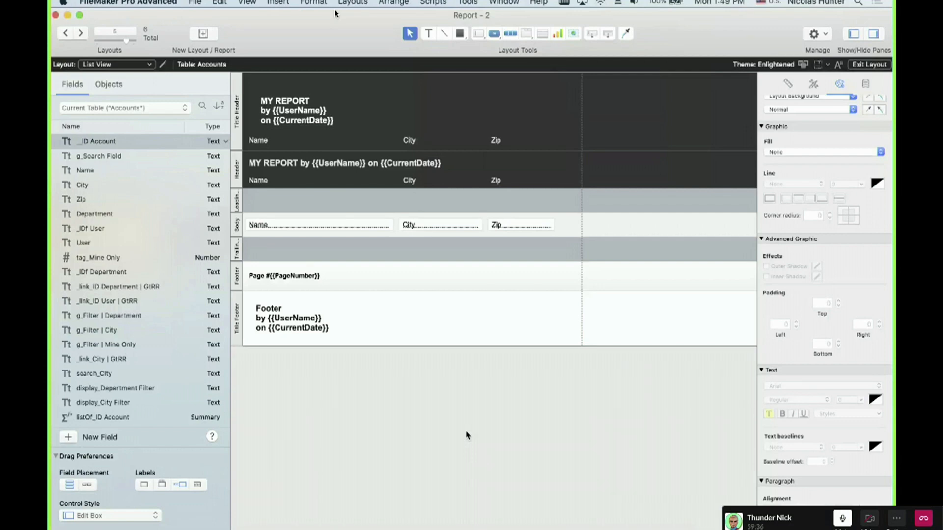
Examine the field definitions of the Accounts table, including the Status fields, and close the database definitions without changes.
key("super+shift+d")
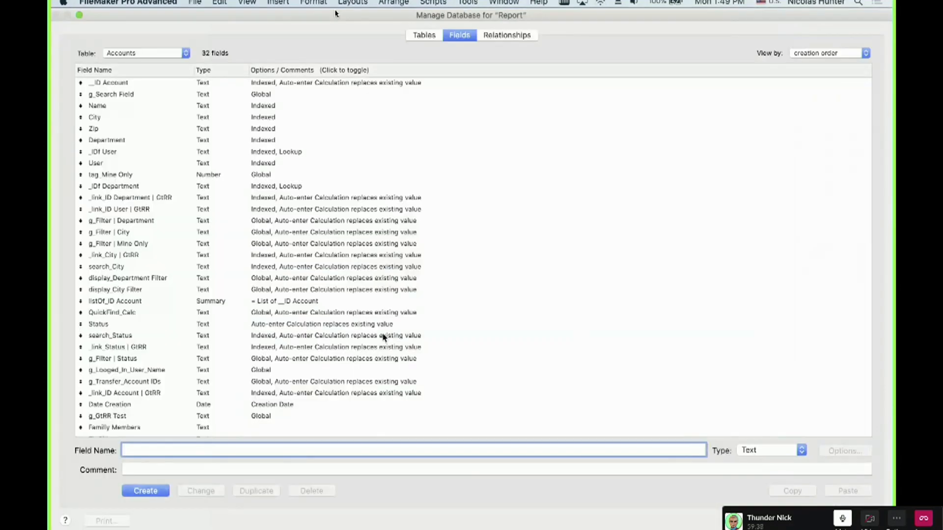
scroll(383, 337, "down", 2)
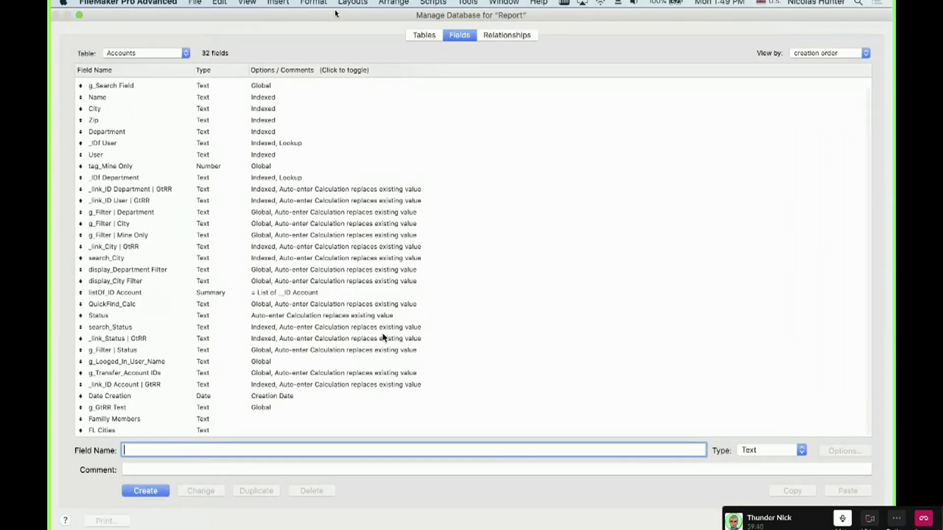
scroll(340, 256, "up", 1)
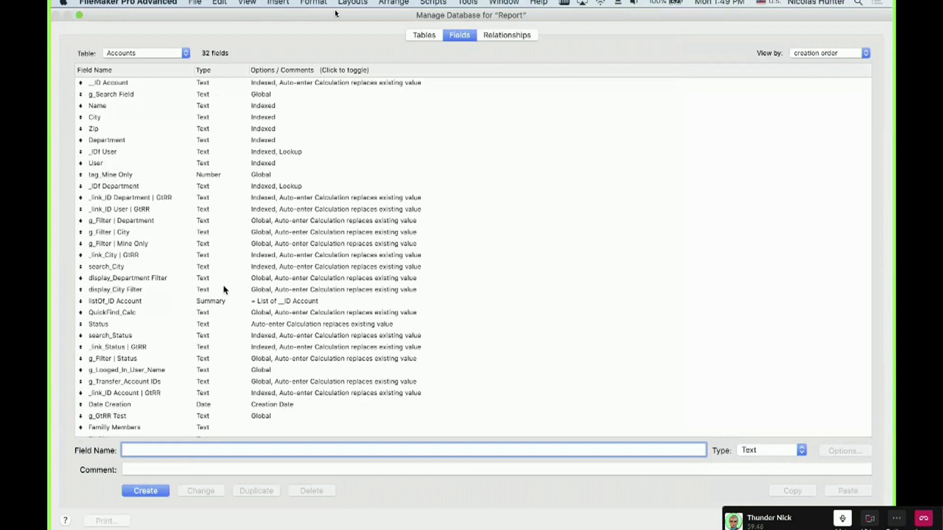
left_click(185, 325)
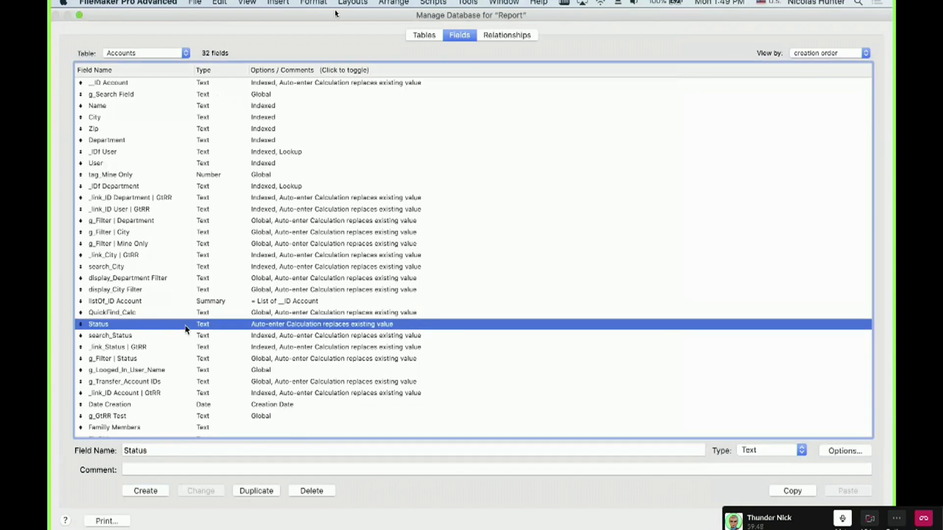
double_click(193, 332)
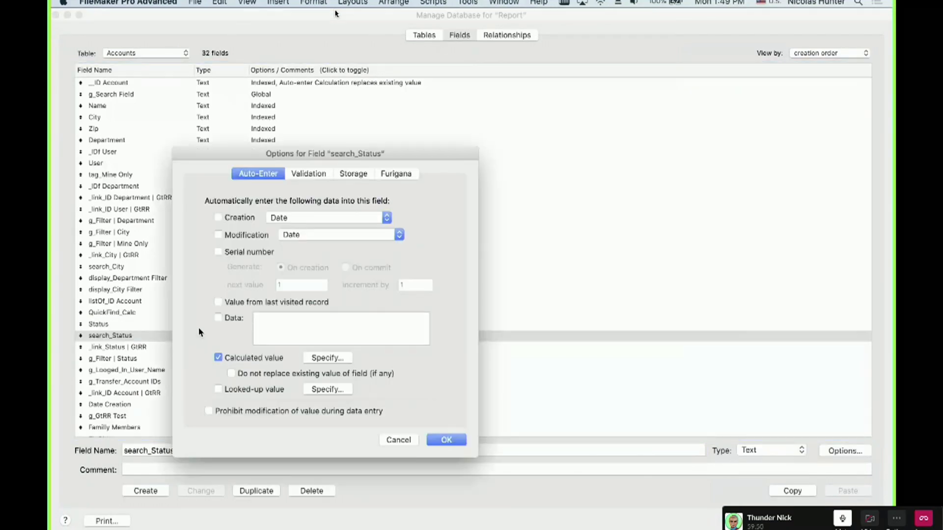
key("Escape")
left_click(193, 327)
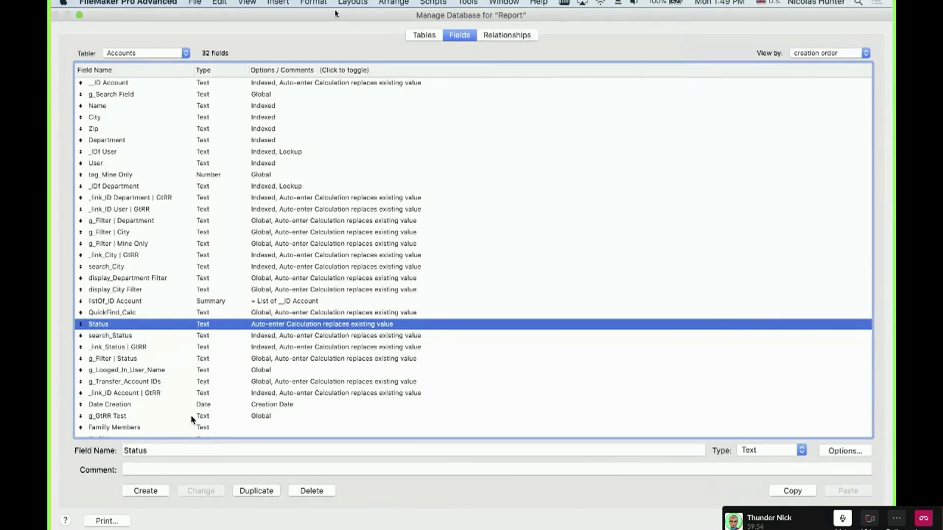
double_click(148, 450)
key("Escape")
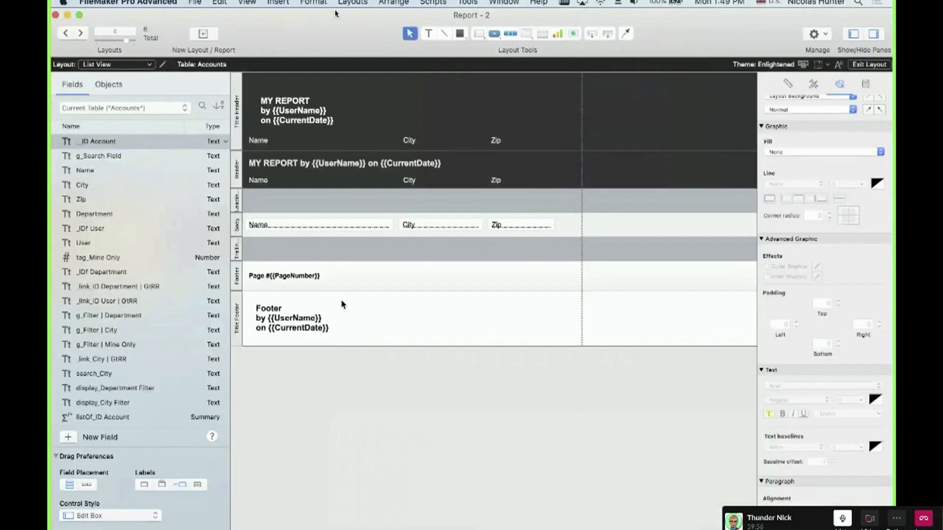
Add the Status field beside Zip in the Body part and delete its automatically created label.
key("super+b")
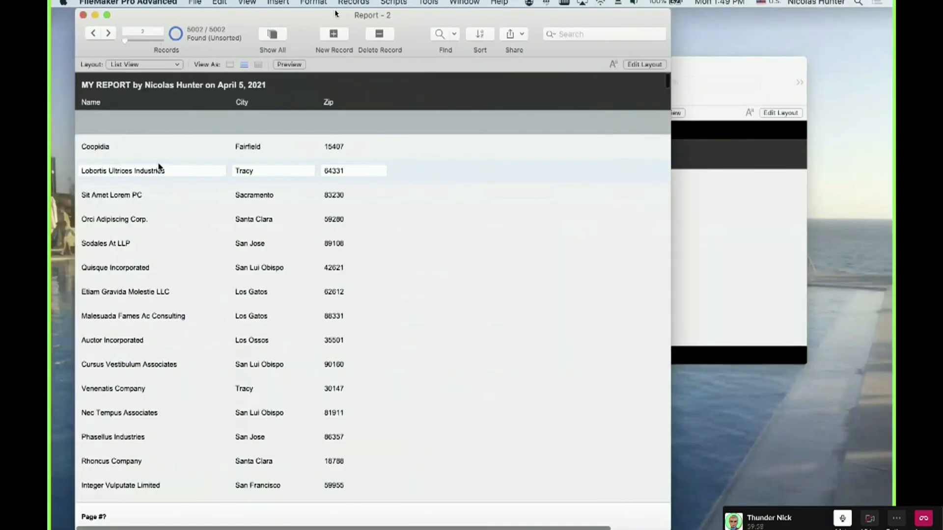
key("super+l")
double_click(533, 225)
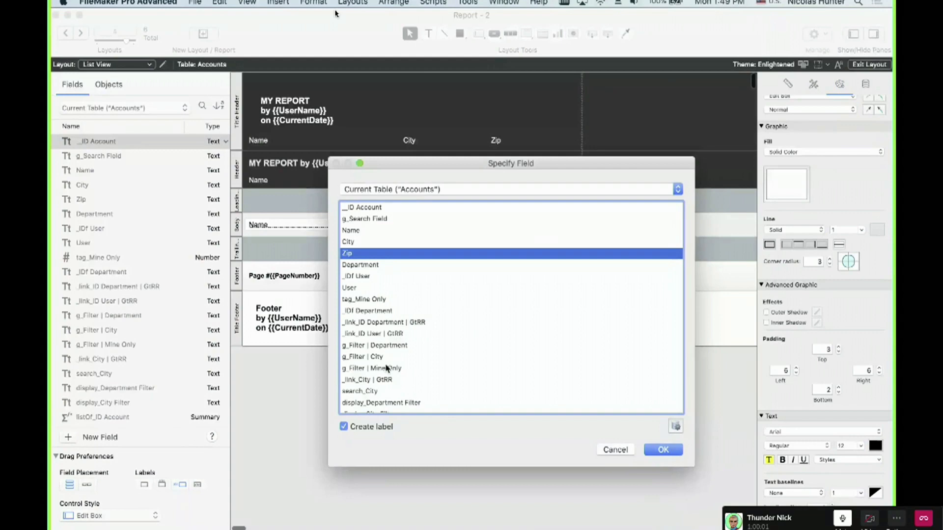
left_click(378, 360)
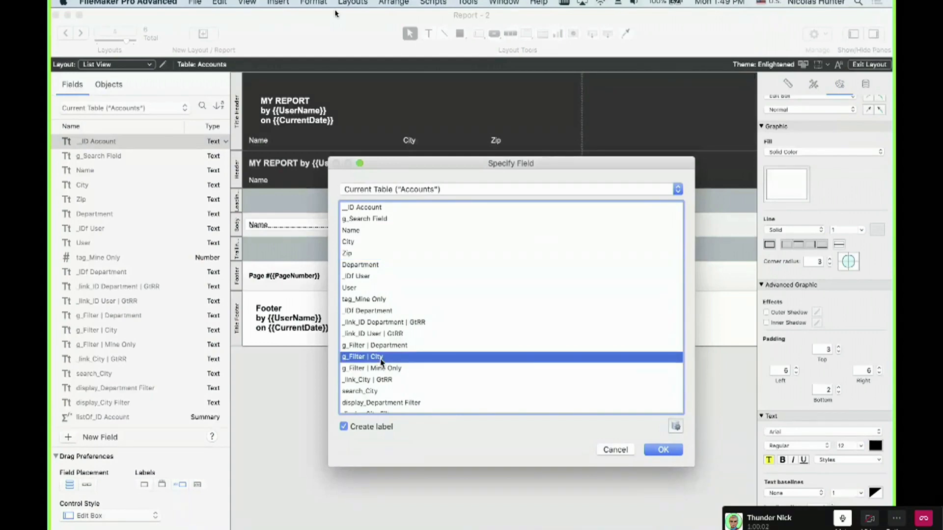
type("st")
scroll(378, 361, "down", 1)
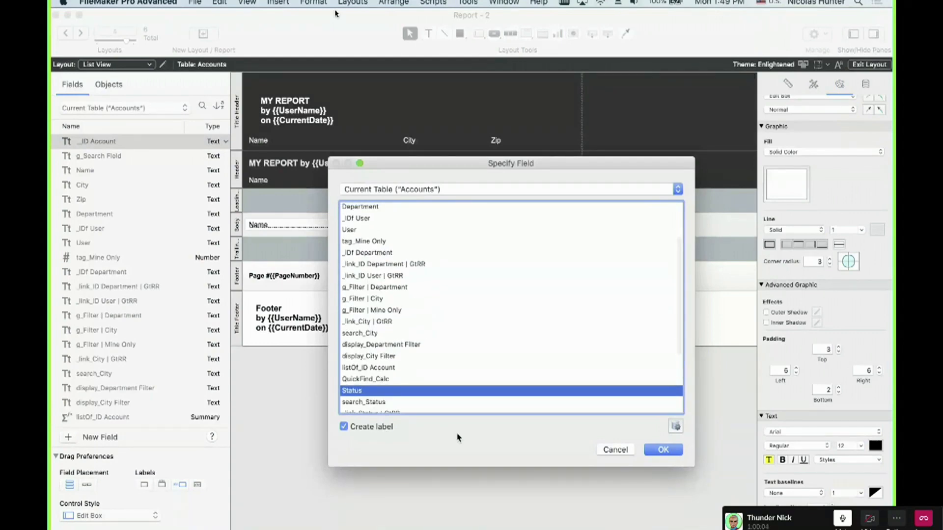
left_click(663, 449)
left_click(539, 225)
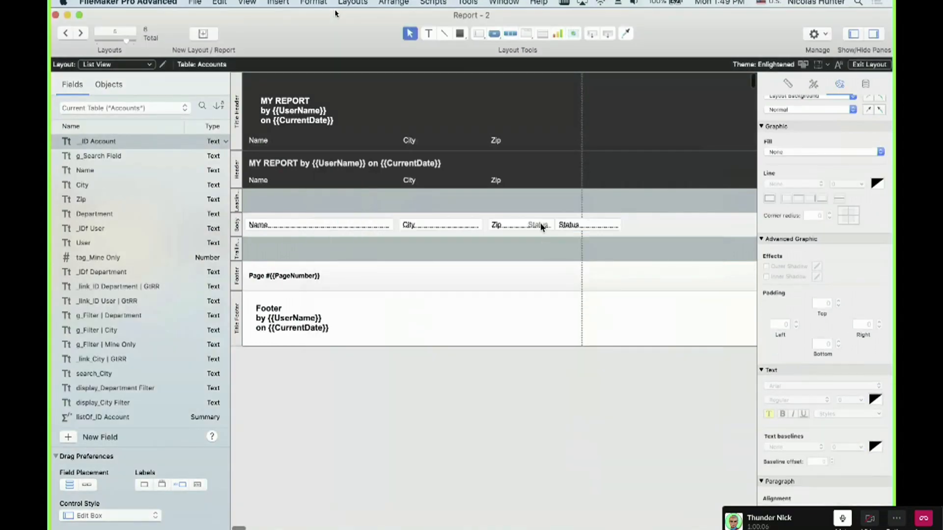
key("Delete")
double_click(576, 226)
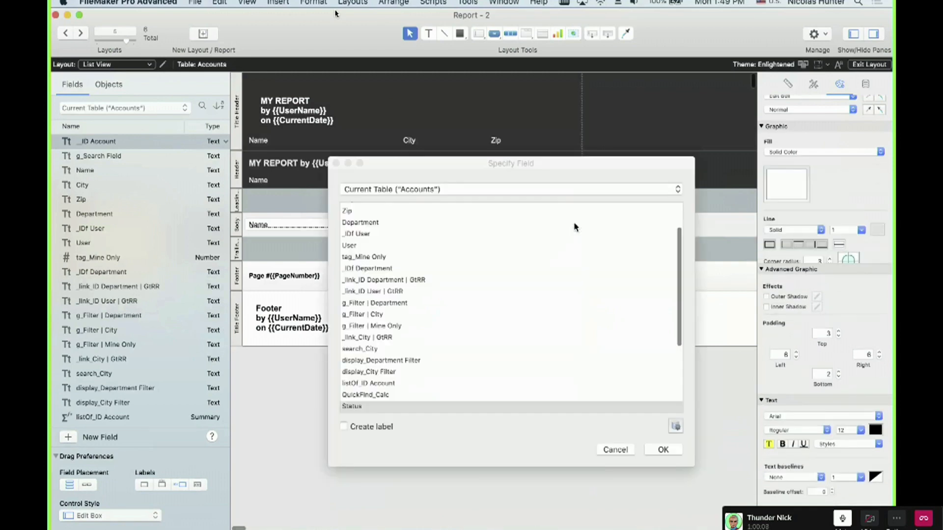
key("Escape")
Review the Status values of the listed accounts in Browse mode.
key("super+b")
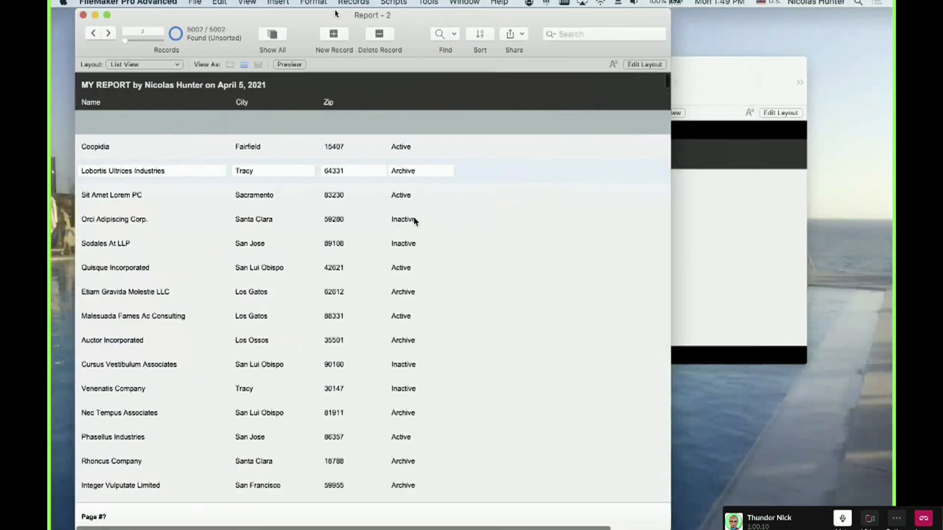
left_click(406, 289)
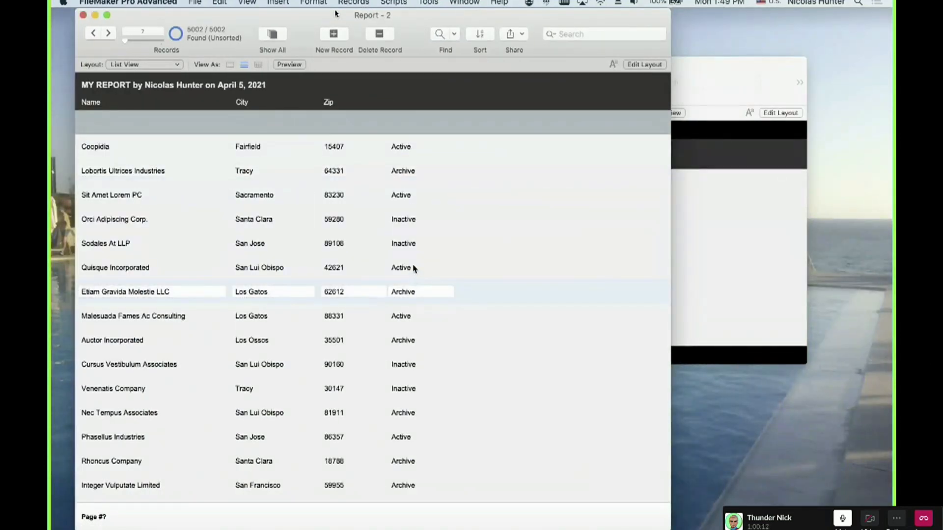
left_click(414, 245)
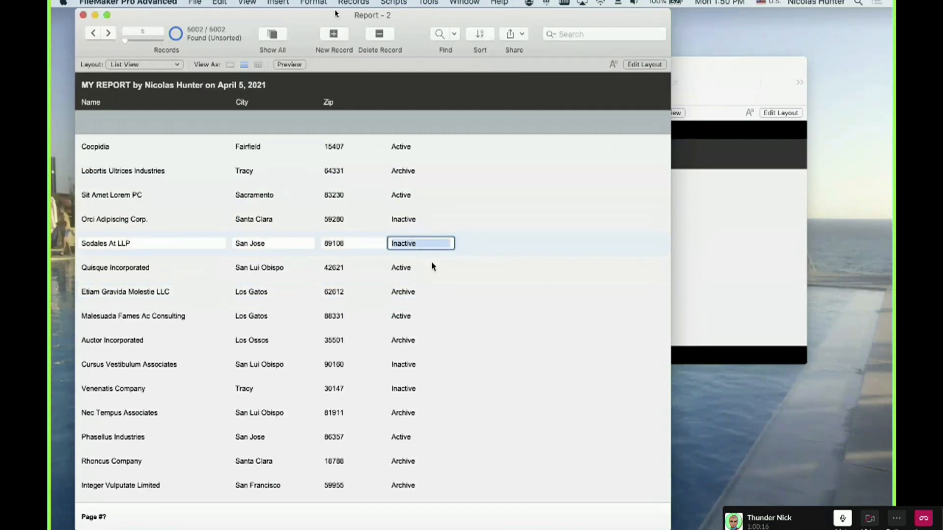
Create a number field named tag_Inactive in the Accounts table.
key("super+l")
key("super+shift+d")
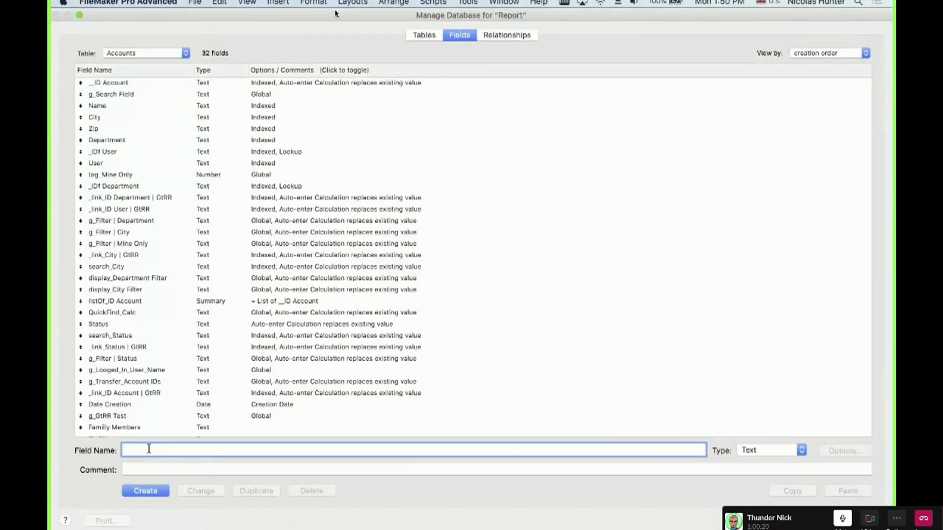
type("tag_Inactive")
left_click(767, 450)
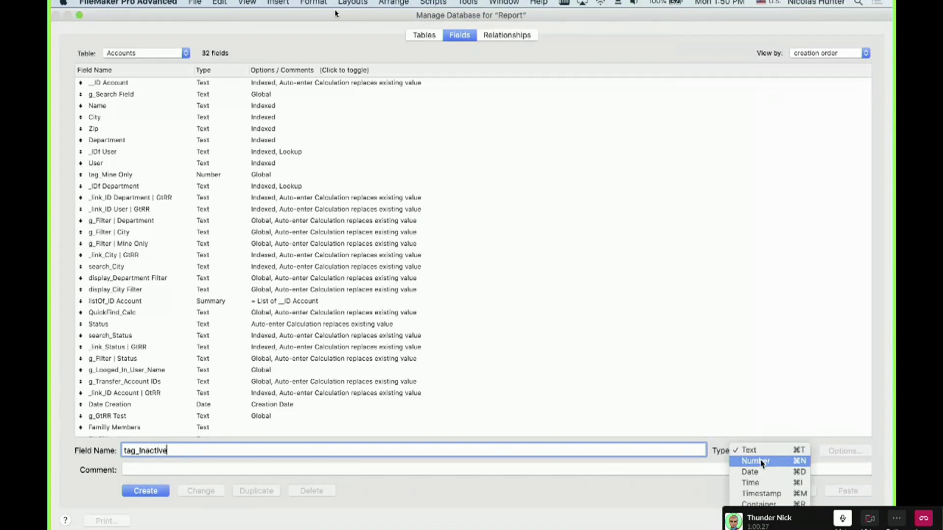
left_click(756, 461)
left_click(146, 491)
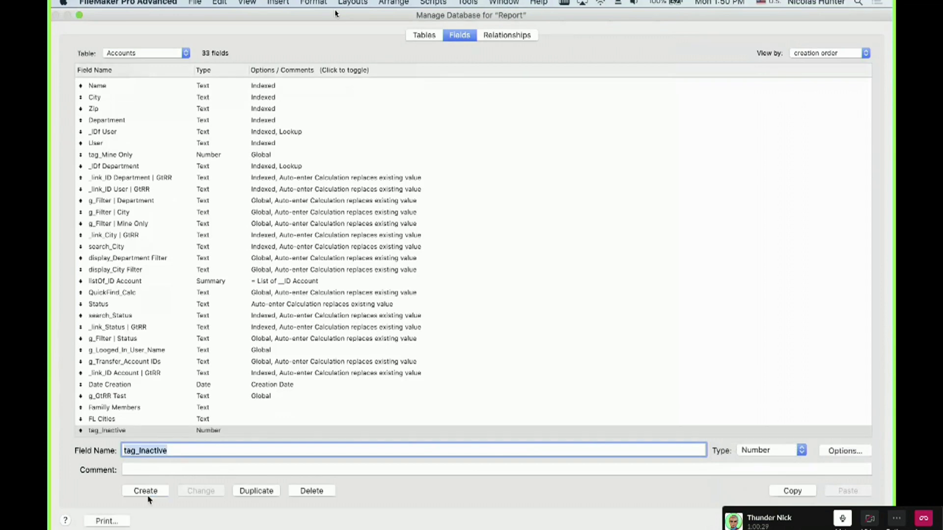
Give tag_Inactive an auto-enter calculated value of Status = "Inactive" and allow it to replace existing values.
double_click(174, 430)
left_click(326, 358)
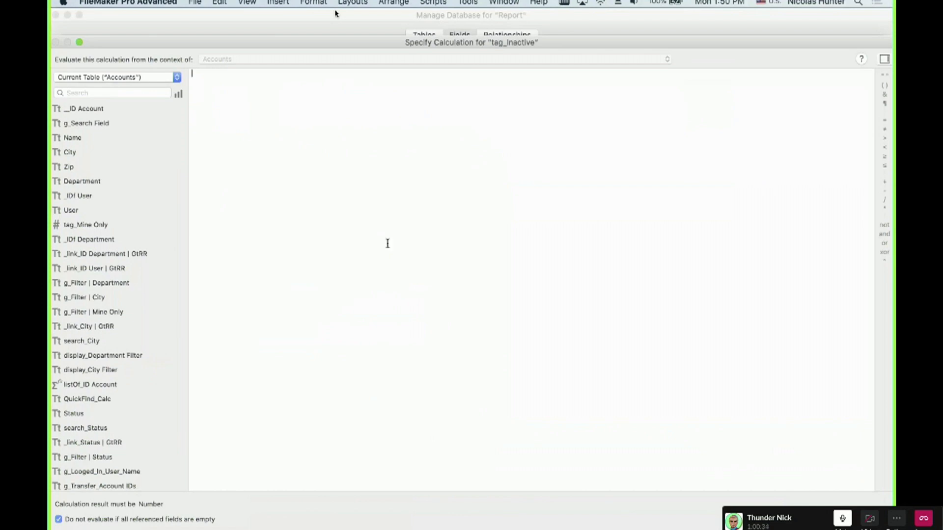
type("sta")
key("Down")
key("Down")
key("Down")
key("Down")
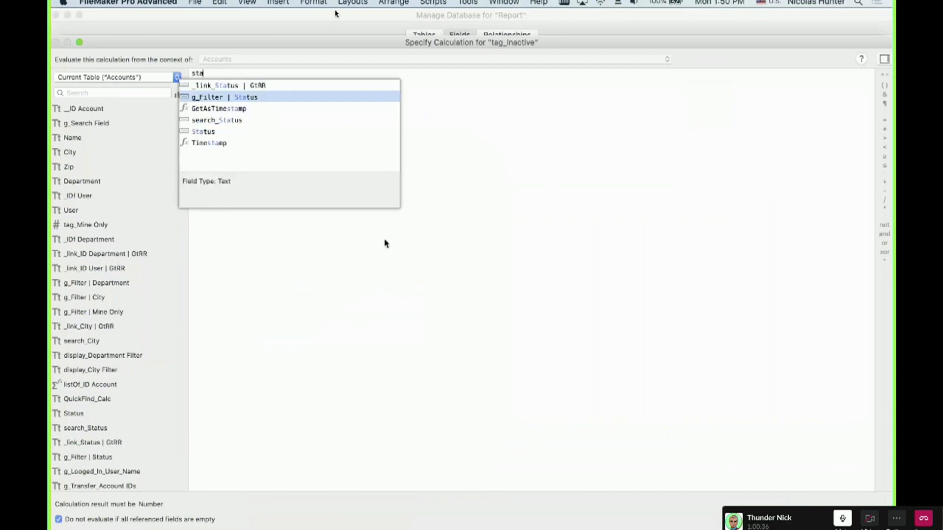
key("Return")
type("= ")
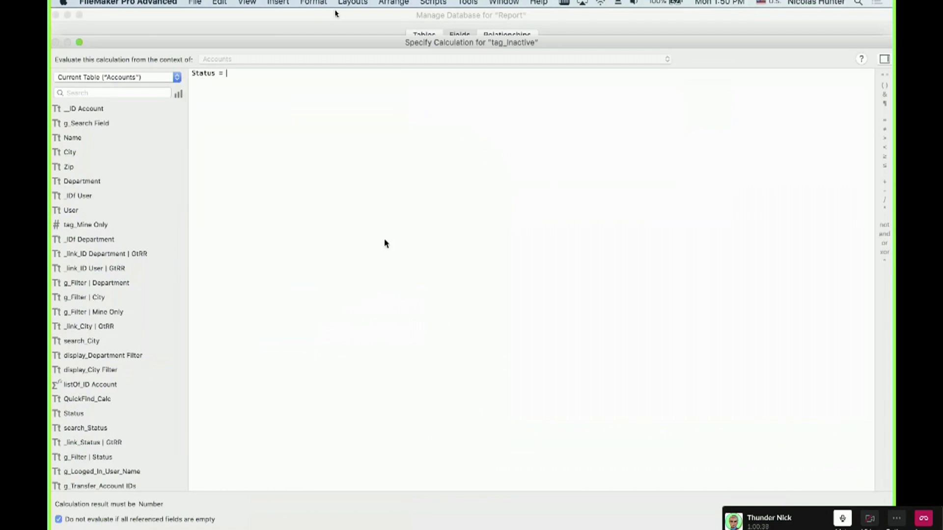
type("\"Inactive\"")
left_click_drag(269, 80, 192, 77)
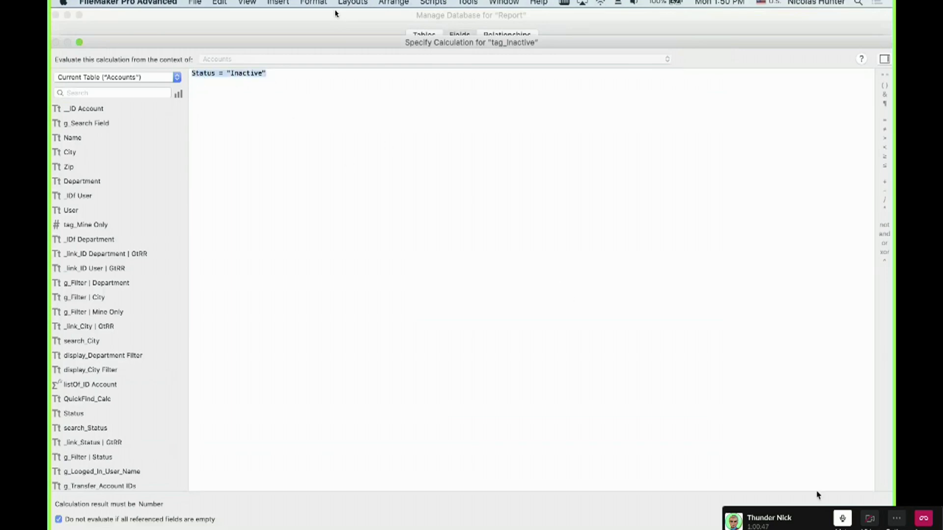
left_click(866, 519)
left_click(234, 372)
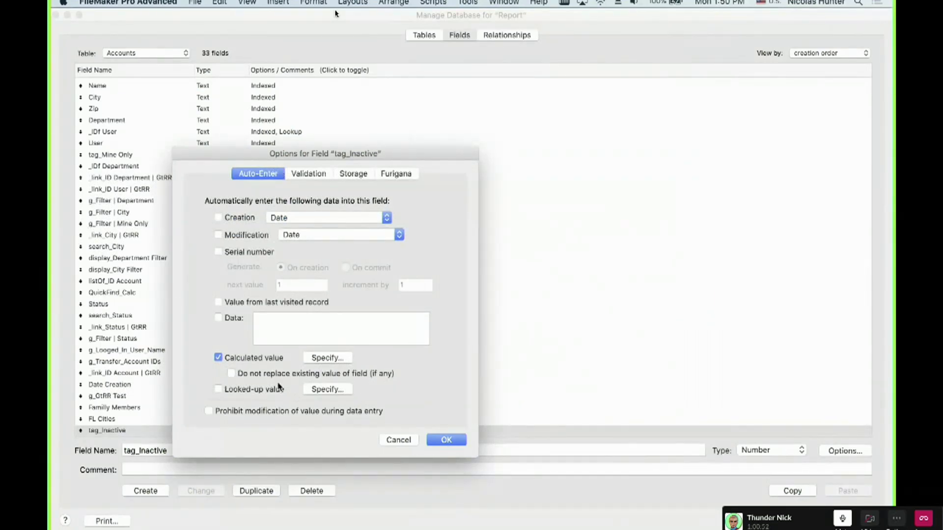
left_click(454, 445)
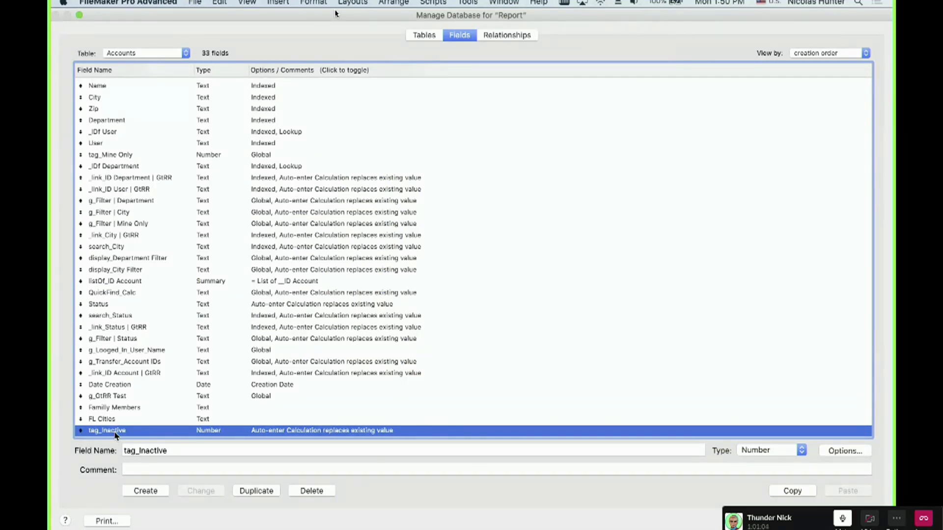
Enter Total of Incative as the name of a new Accounts field and set its type to Summary.
double_click(148, 451)
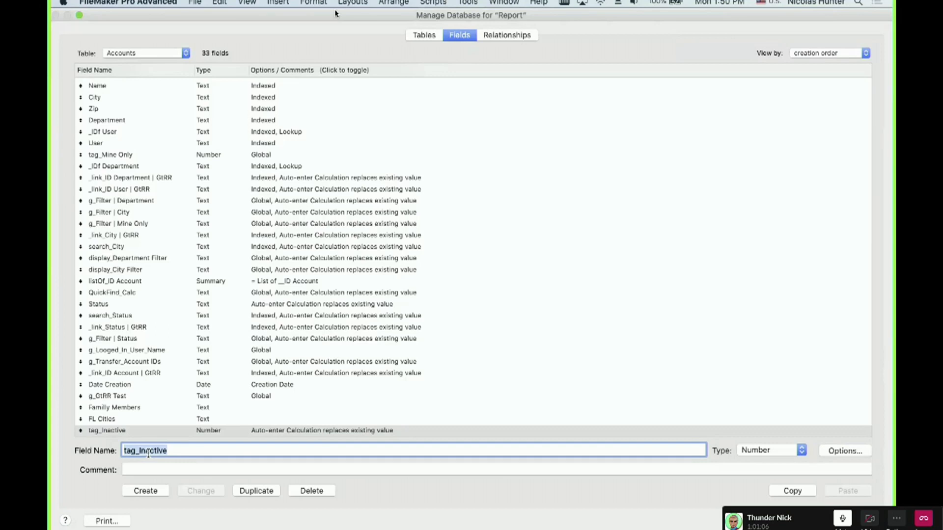
type("Davi")
key("BackSpace")
key("BackSpace")
key("BackSpace")
key("BackSpace")
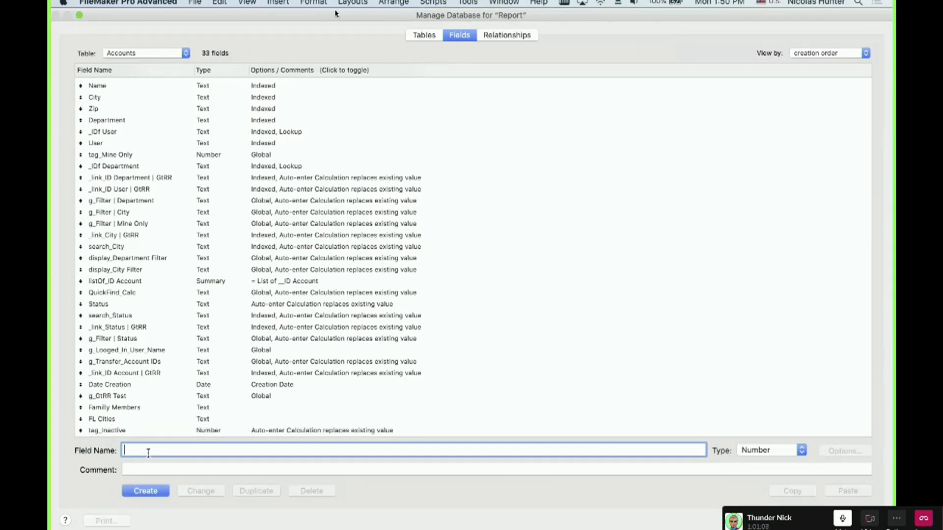
type("total of ")
type("fi")
key("BackSpace")
key("BackSpace")
key("BackSpace")
type("Incative")
left_click(124, 451)
key("Delete")
type("T")
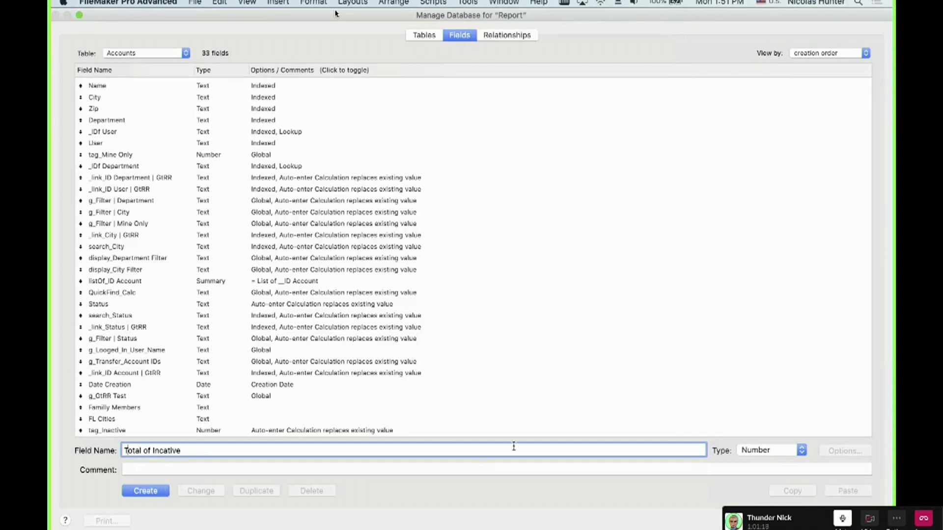
left_click(747, 451)
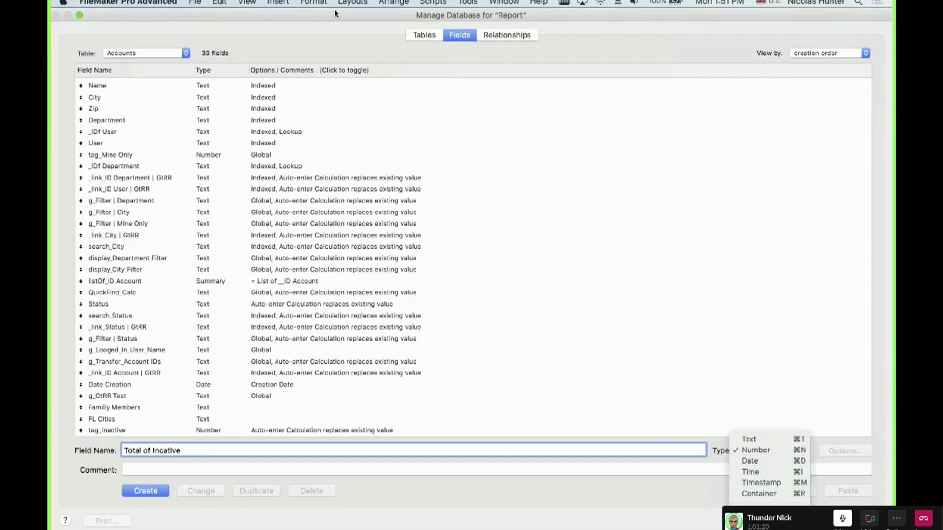
left_click(757, 519)
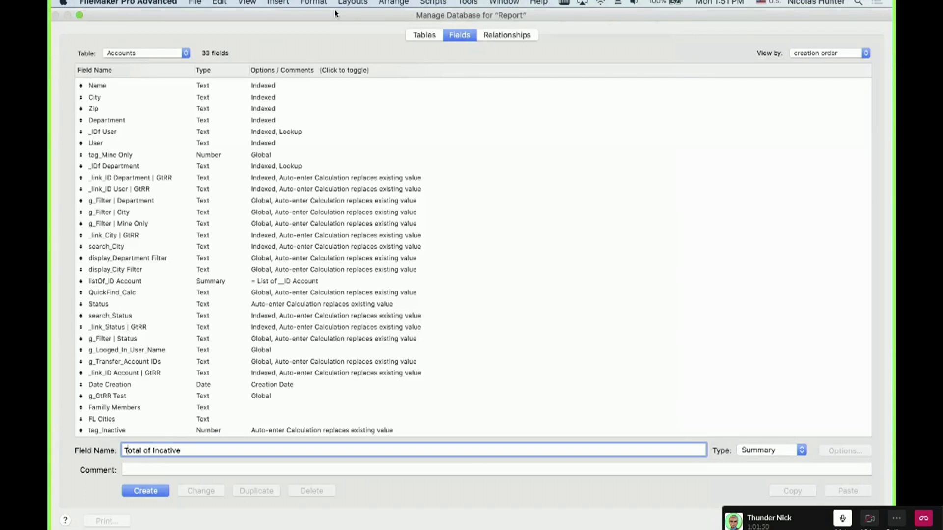
Create the summary field as the Total of tag_Inactive and save the database definitions.
left_click(147, 493)
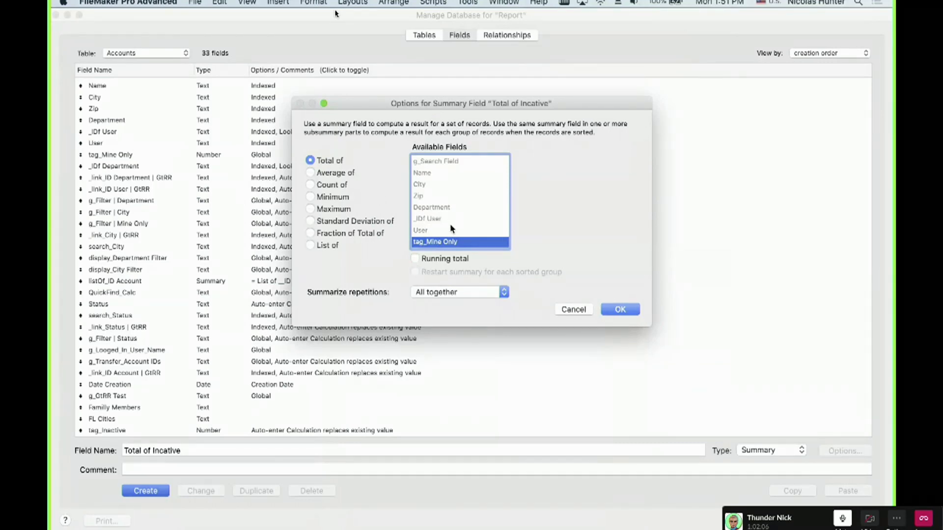
scroll(451, 218, "down", 3)
scroll(454, 216, "down", 6)
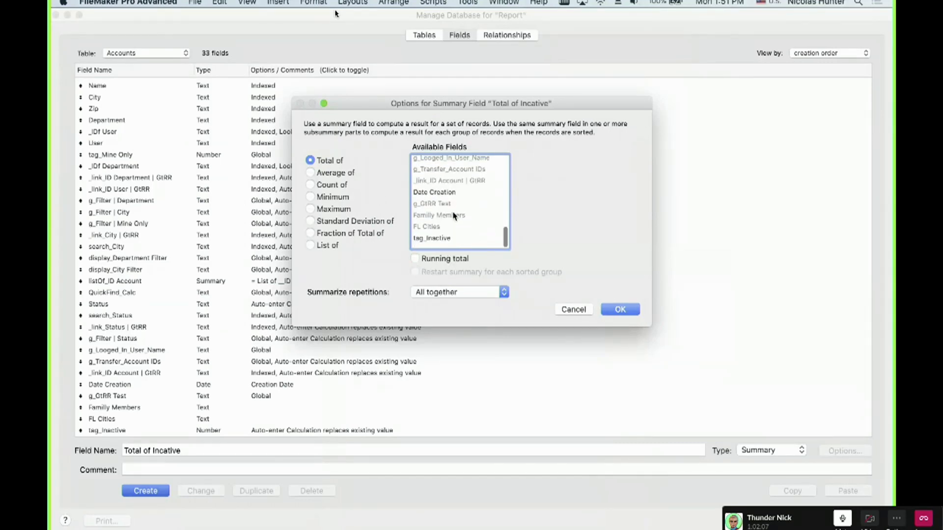
left_click(441, 242)
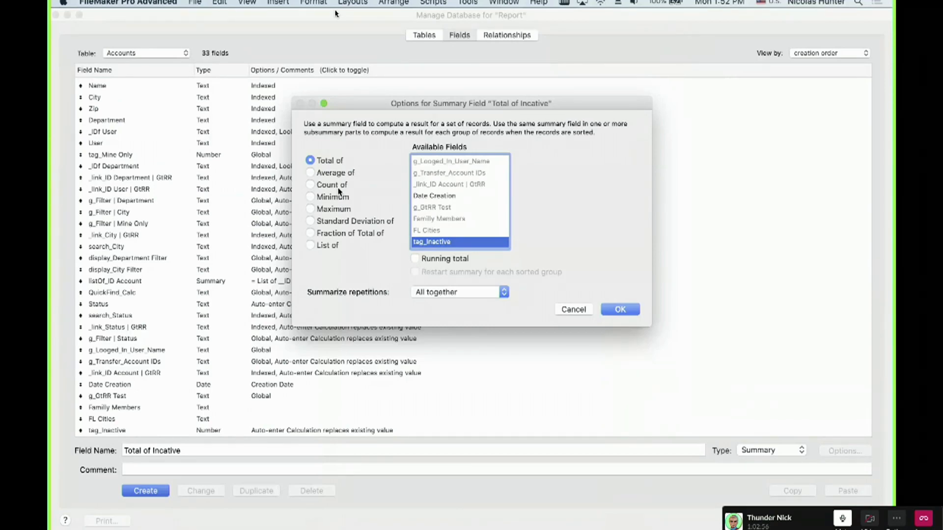
left_click(620, 310)
left_click(116, 421)
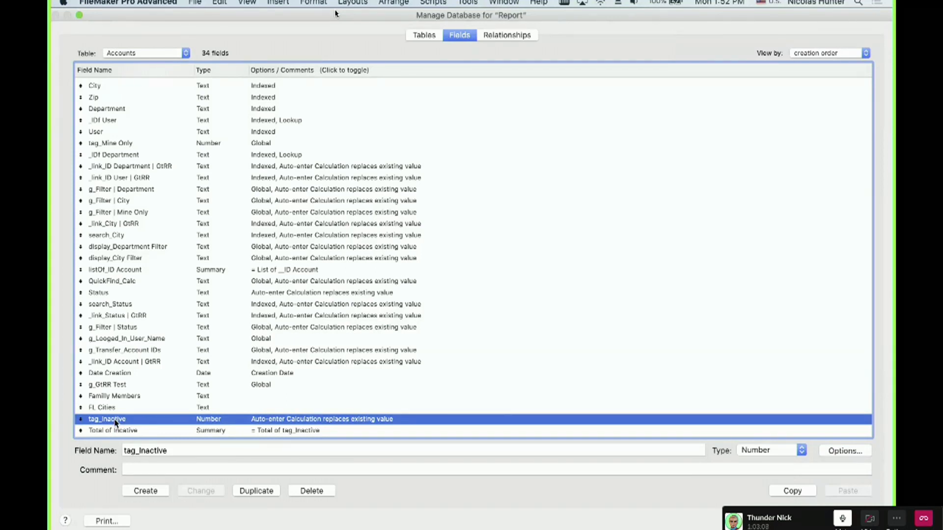
left_click(119, 433)
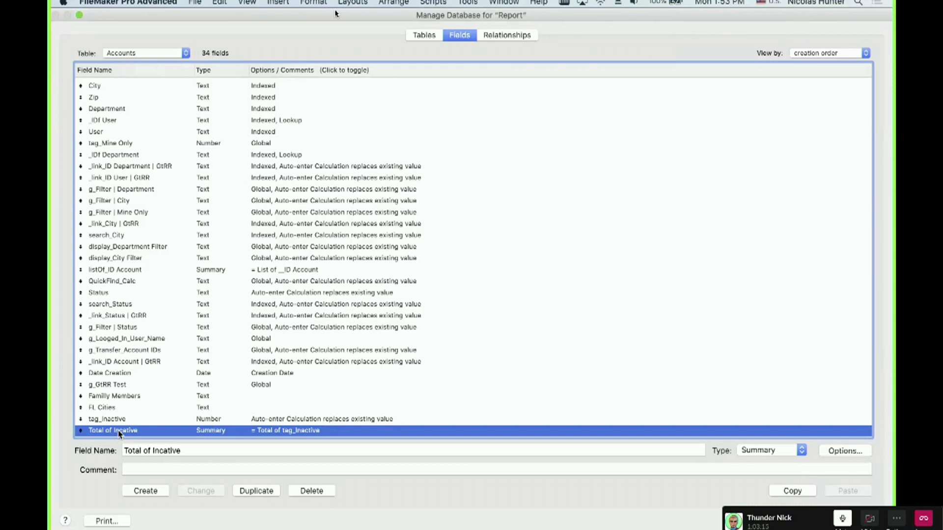
left_click(123, 421)
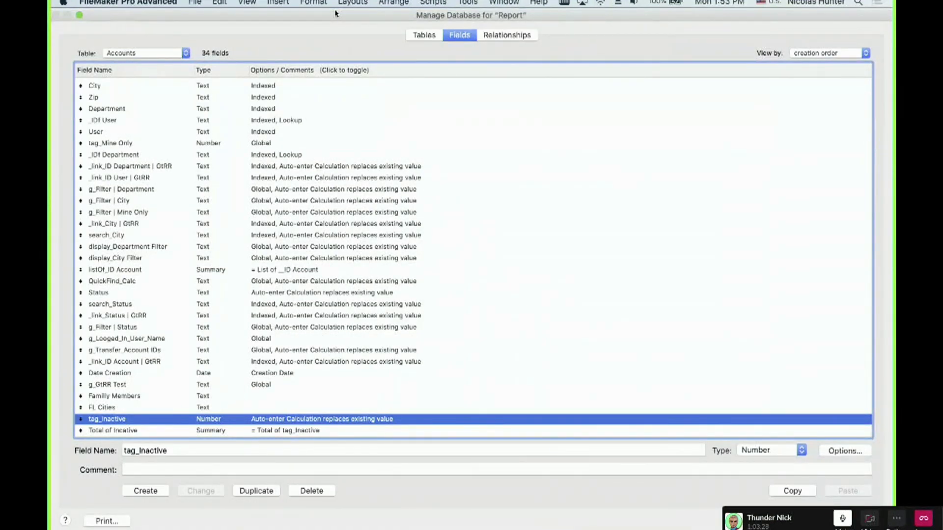
left_click(848, 521)
Add the tag_Inactive field without a label beside Status in the Body part of the layout.
left_click(570, 226)
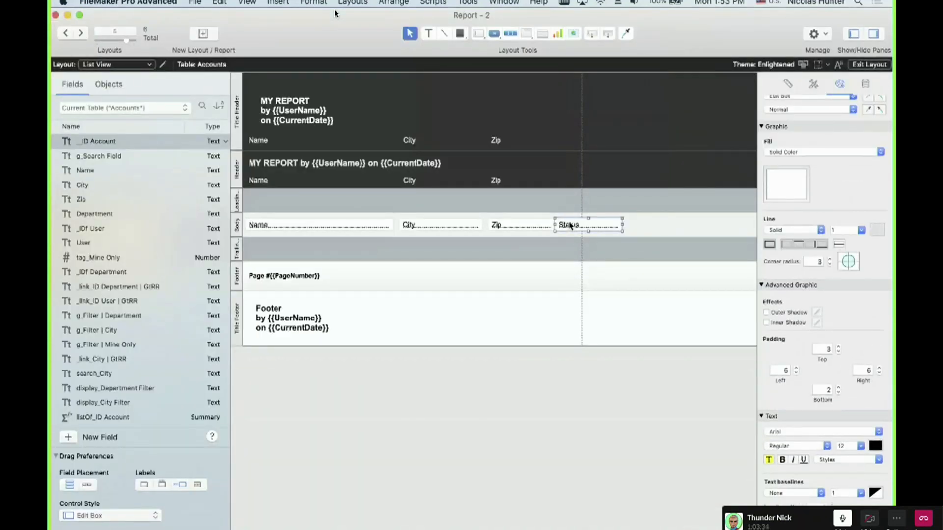
key("super+b")
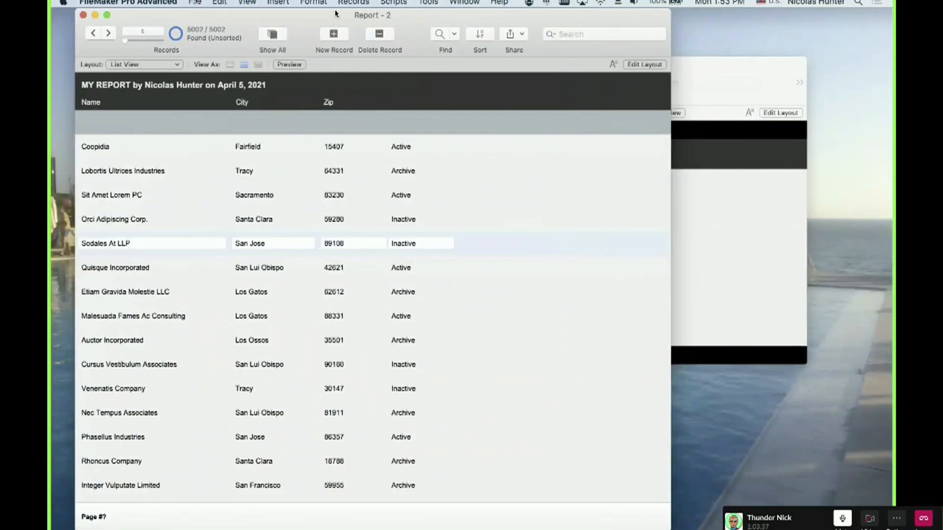
key("super+l")
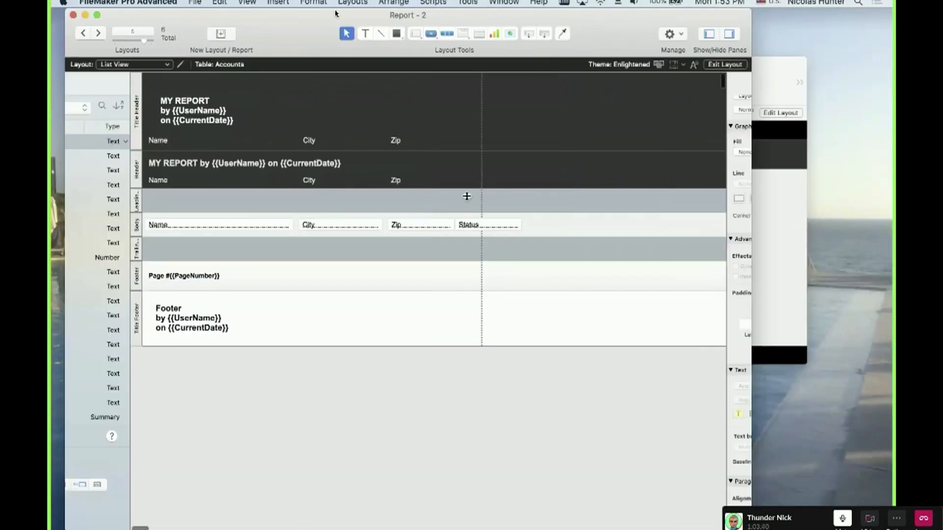
double_click(582, 226)
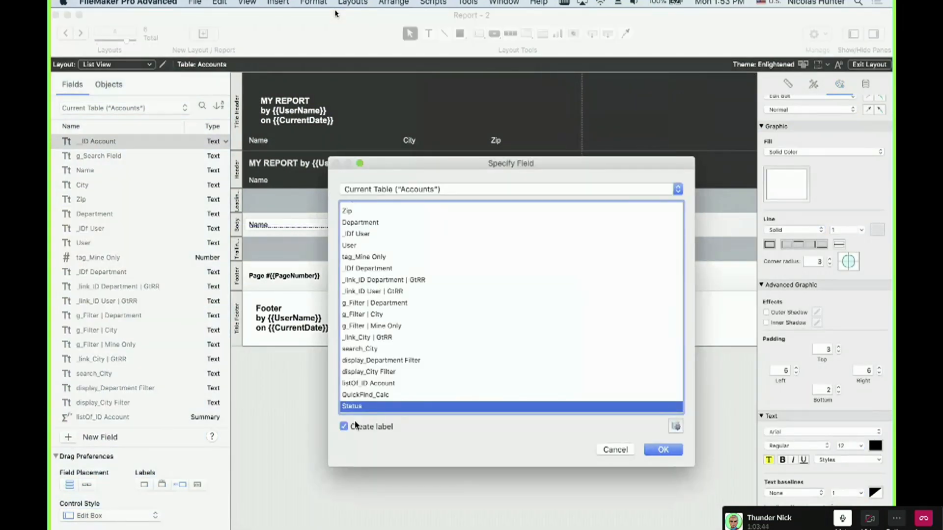
left_click(376, 427)
scroll(398, 373, "down", 5)
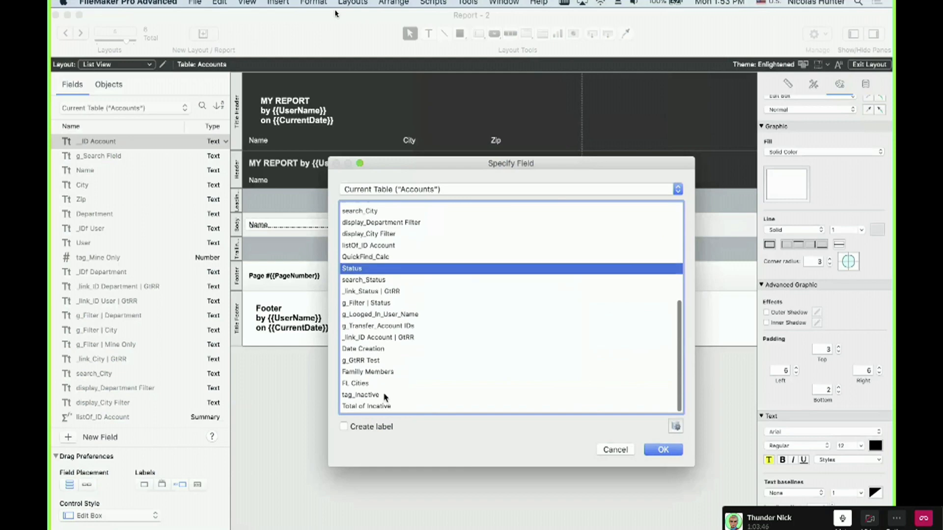
left_click(384, 395)
double_click(383, 397)
left_click_drag(617, 222, 644, 229)
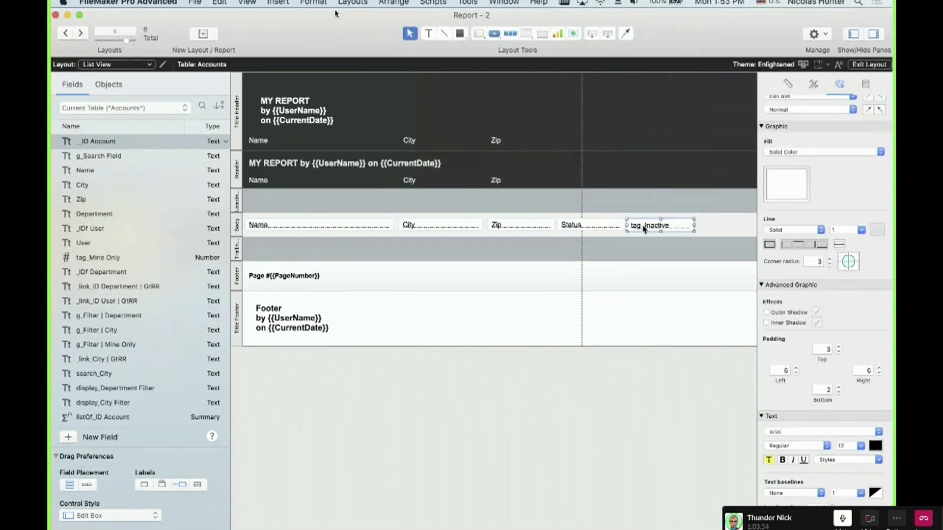
Replace the Status contents of all found records with the calculated result Status, so the tag calculation is triggered.
key("super+b")
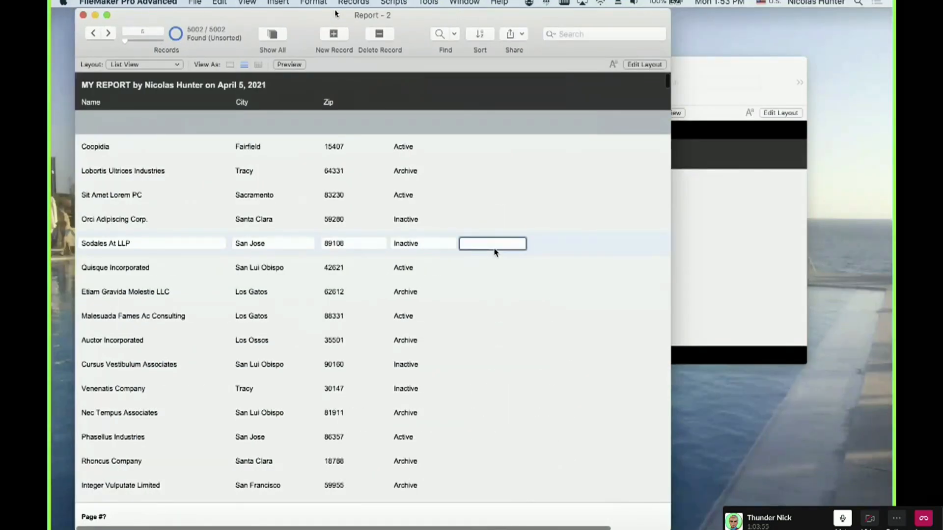
left_click(442, 244)
key("super+equal")
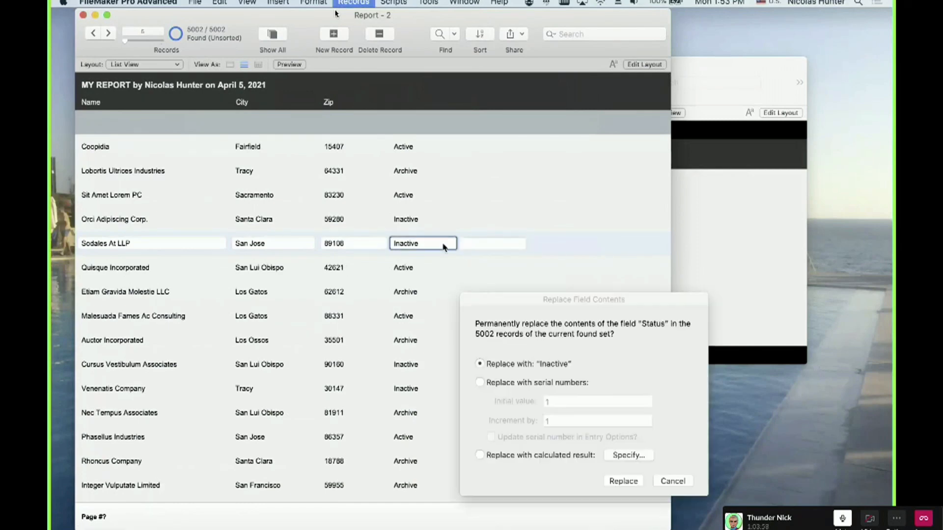
left_click(620, 457)
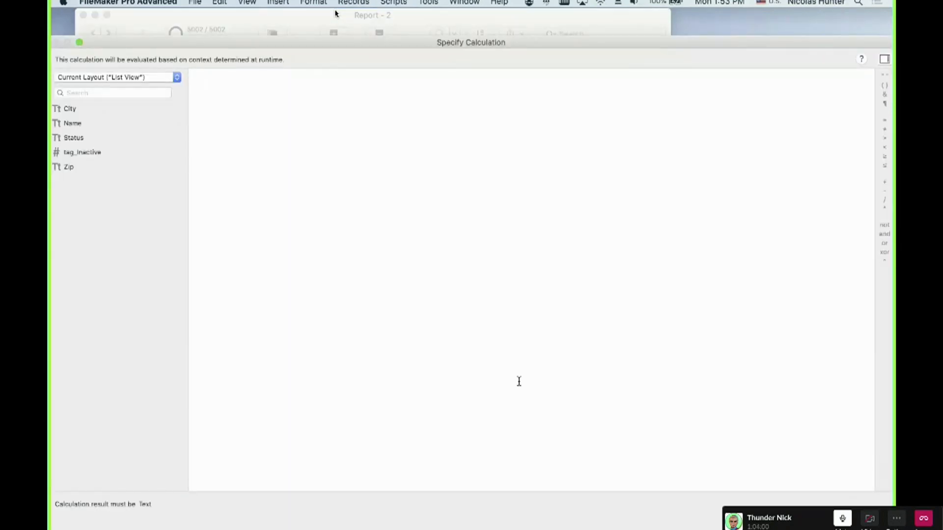
left_click(87, 139)
double_click(88, 139)
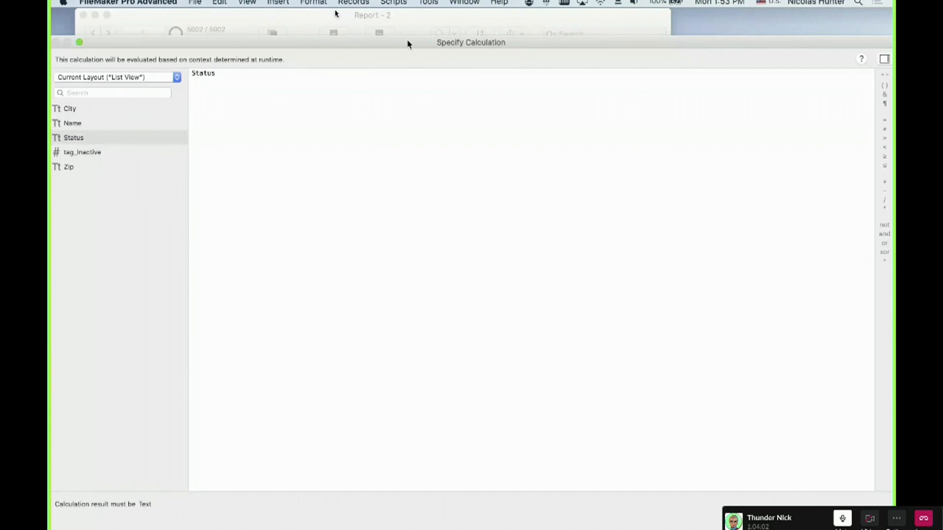
left_click_drag(412, 53, 486, 350)
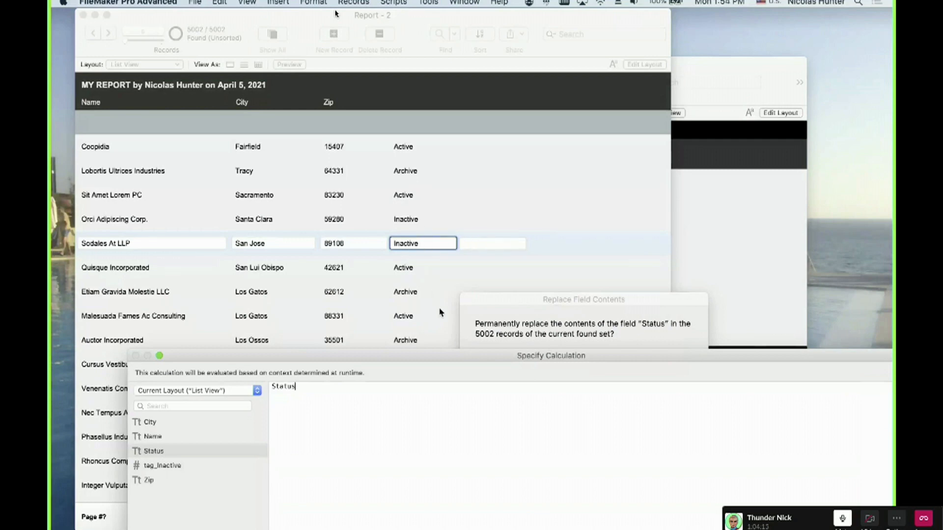
left_click_drag(442, 358, 312, 38)
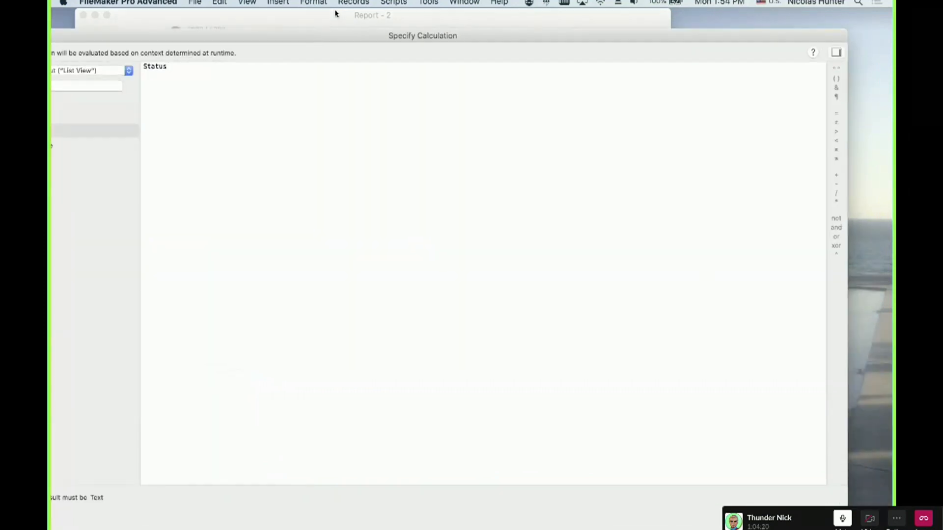
key("Return")
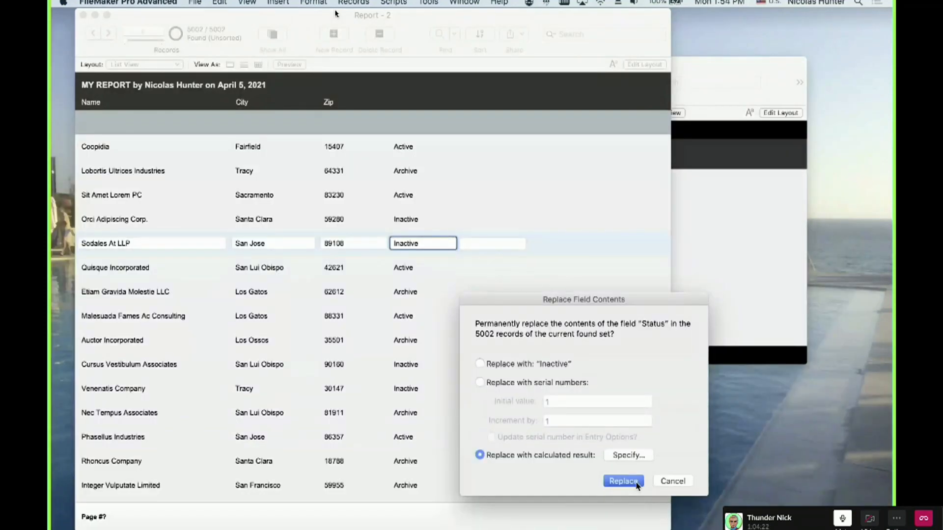
left_click(623, 481)
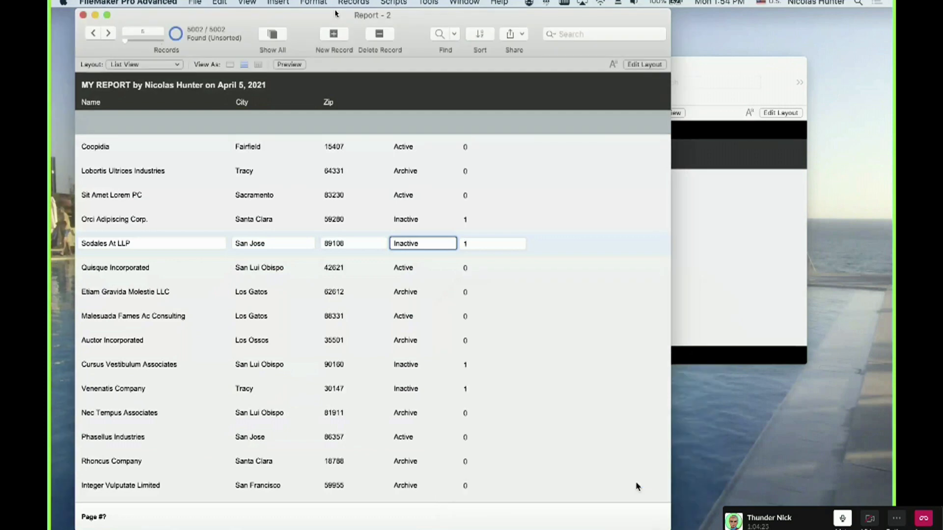
Compare the tag_Inactive values with the accounts' Status in Browse mode and check the tag field's placement in Layout mode.
left_click(495, 227)
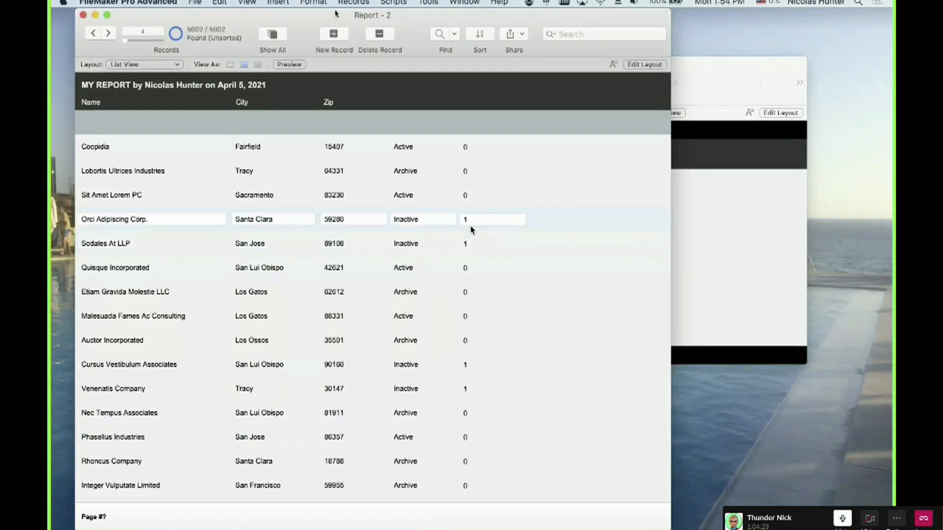
left_click(475, 219)
left_click(474, 267)
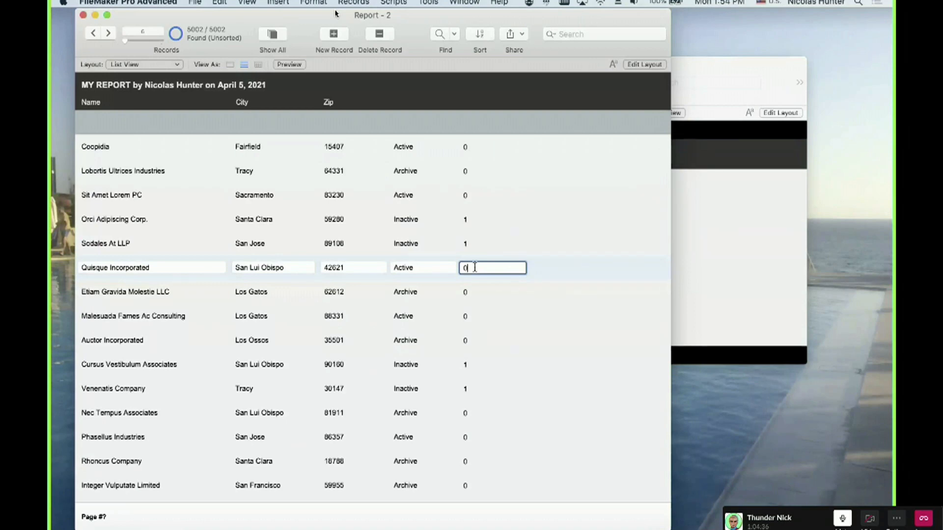
key("super+l")
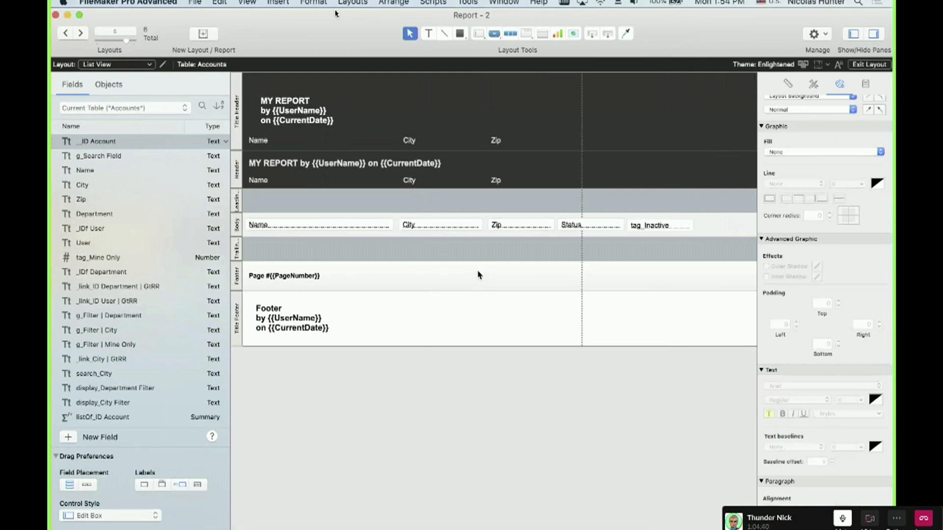
left_click(659, 227)
left_click(869, 65)
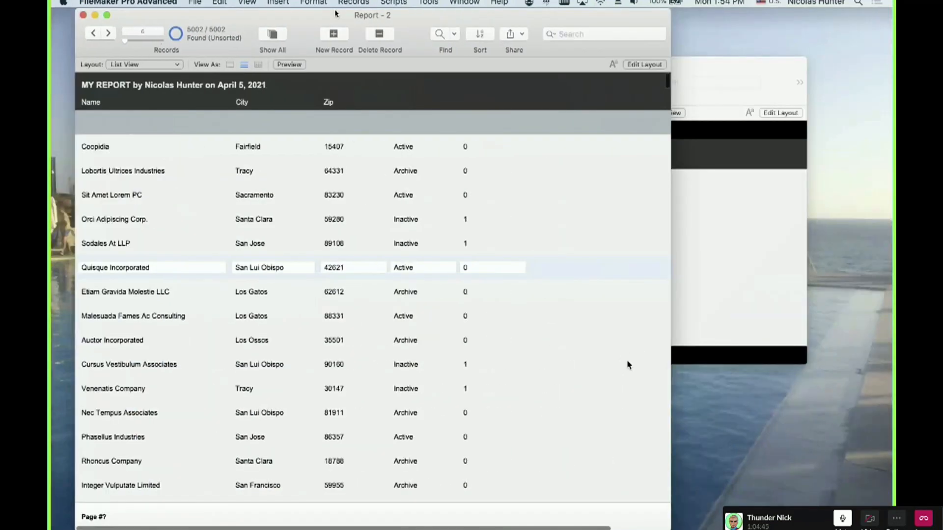
Apply Boolean data formatting to the tag_Inactive field, move it slightly away from Status, and view the list in Browse mode.
key("super+l")
left_click(678, 228)
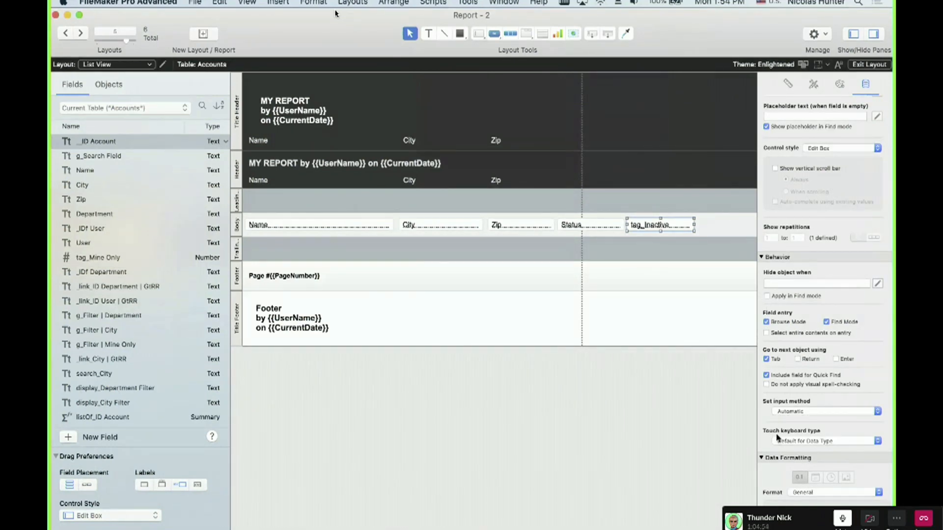
left_click(813, 493)
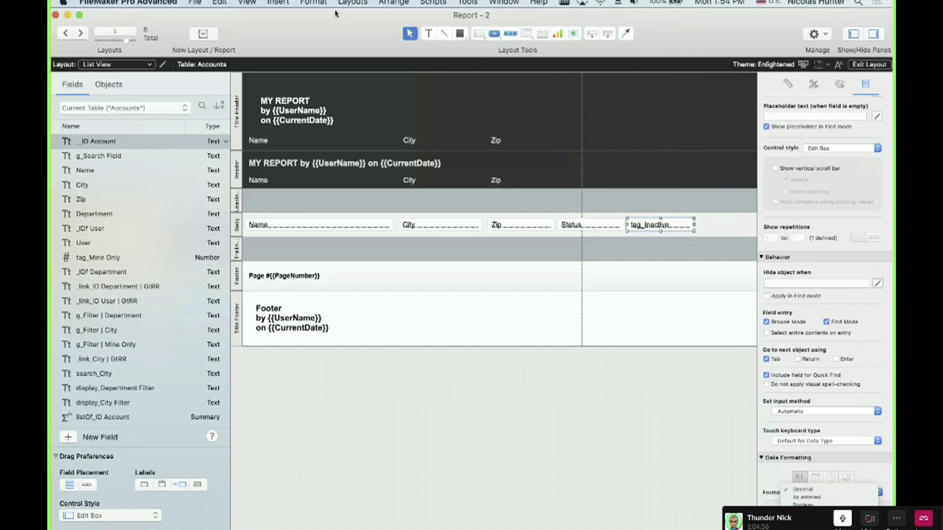
left_click(804, 505)
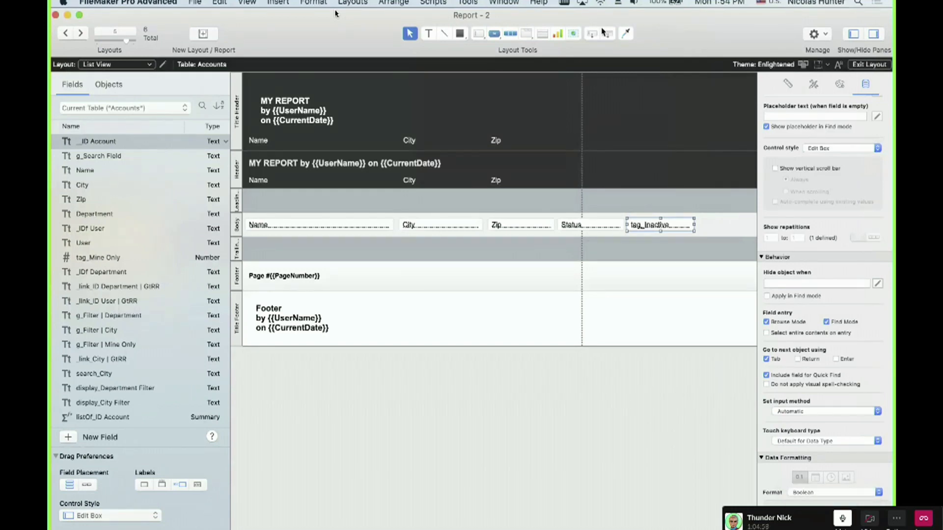
scroll(634, 284, "down", 3)
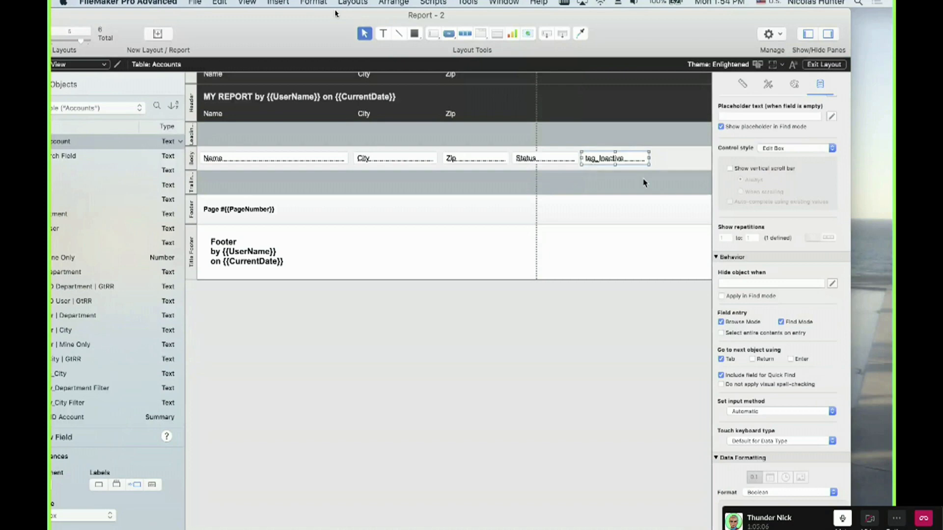
scroll(768, 497, "down", 2)
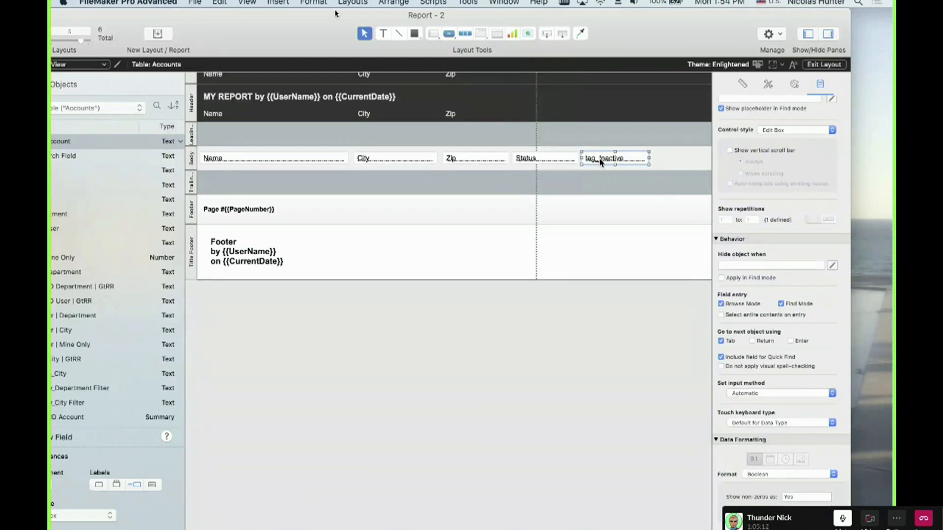
left_click_drag(612, 160, 632, 161)
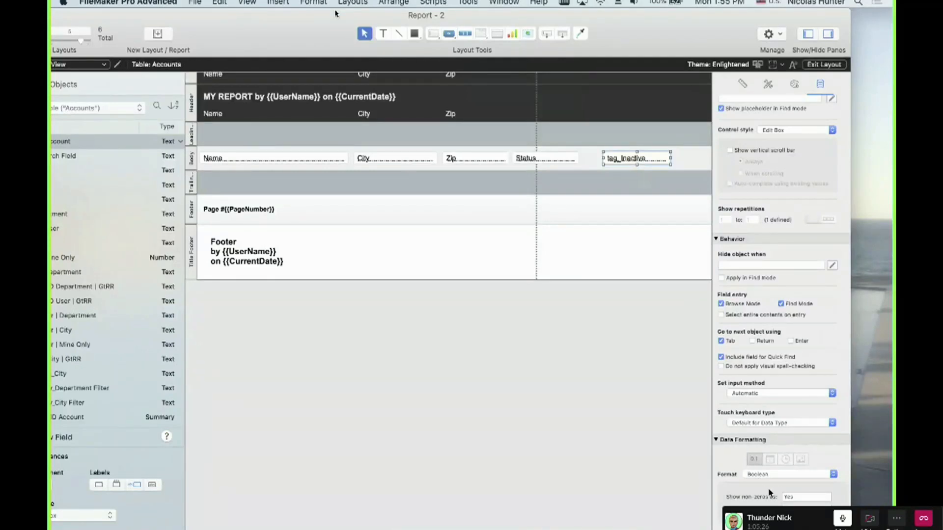
key("super+b")
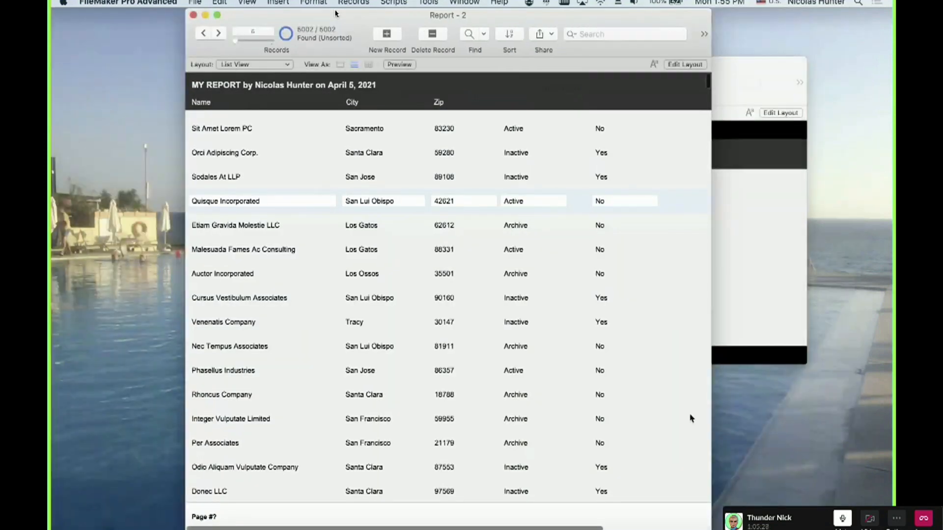
Set the Boolean format of tag_Inactive to show non-zeros as Inactiv and zeros as Active, and view the list in Browse mode.
key("super+l")
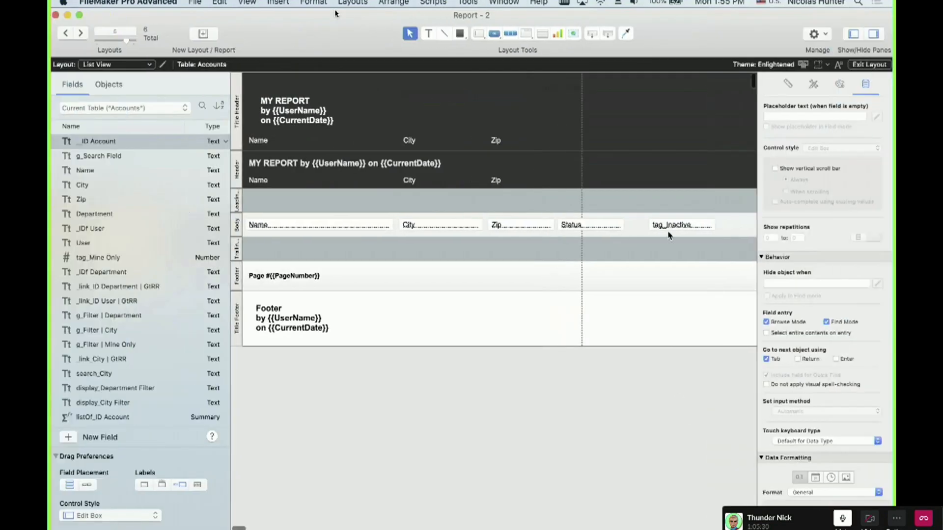
left_click(674, 229)
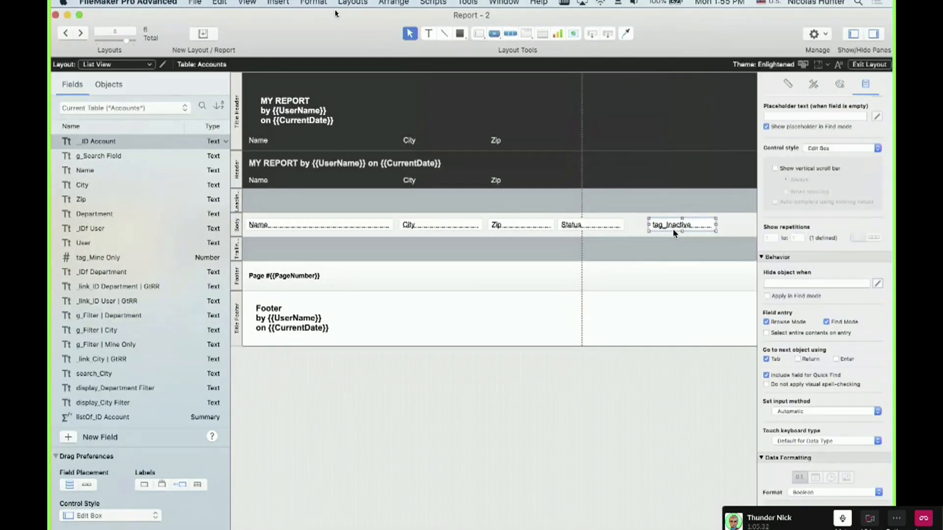
left_click_drag(675, 232, 669, 232)
scroll(817, 482, "down", 2)
left_click(815, 478)
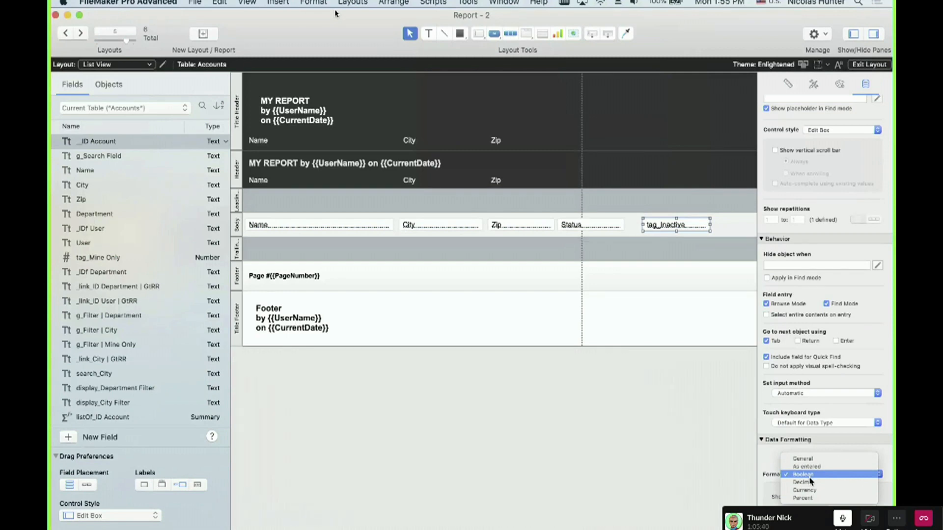
left_click(810, 478)
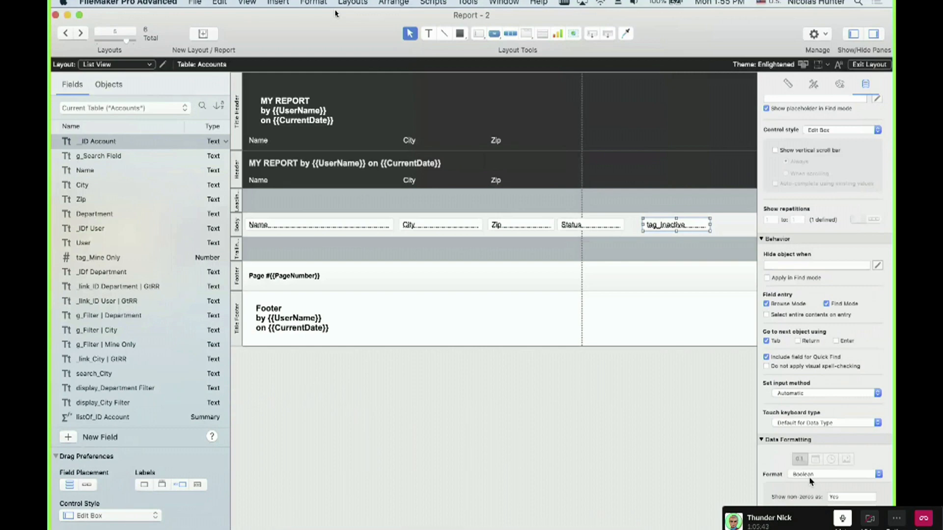
left_click(843, 498)
type("Inactive")
key("Tab")
left_click(851, 497)
key("Tab")
left_click(579, 381)
key("super+b")
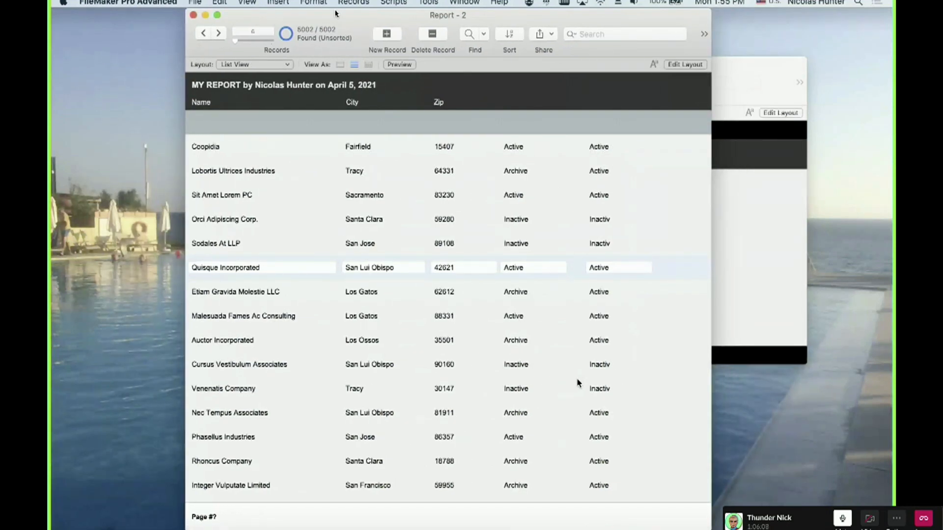
Change the Boolean display texts of tag_Inactive to No Cals for non-zeros and Call for zeros, and view the records.
key("super+l")
left_click(682, 230)
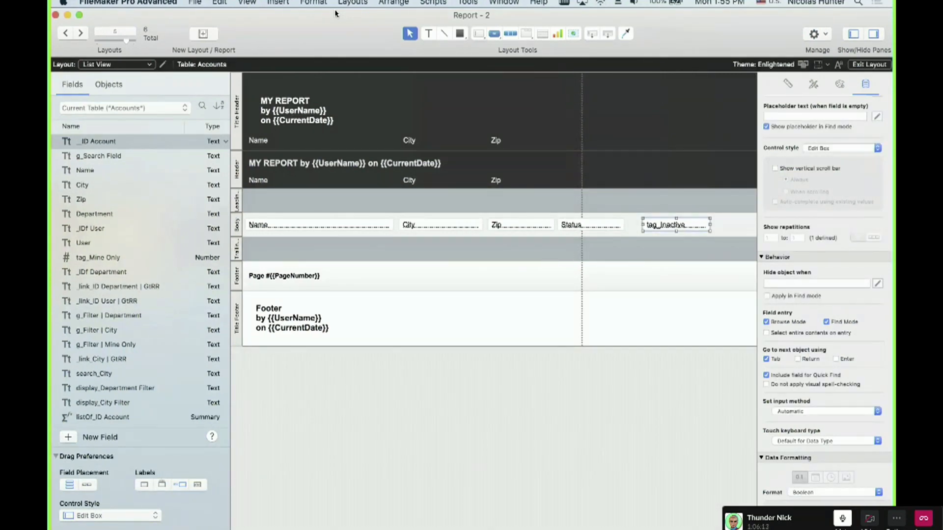
scroll(825, 301, "down", 2)
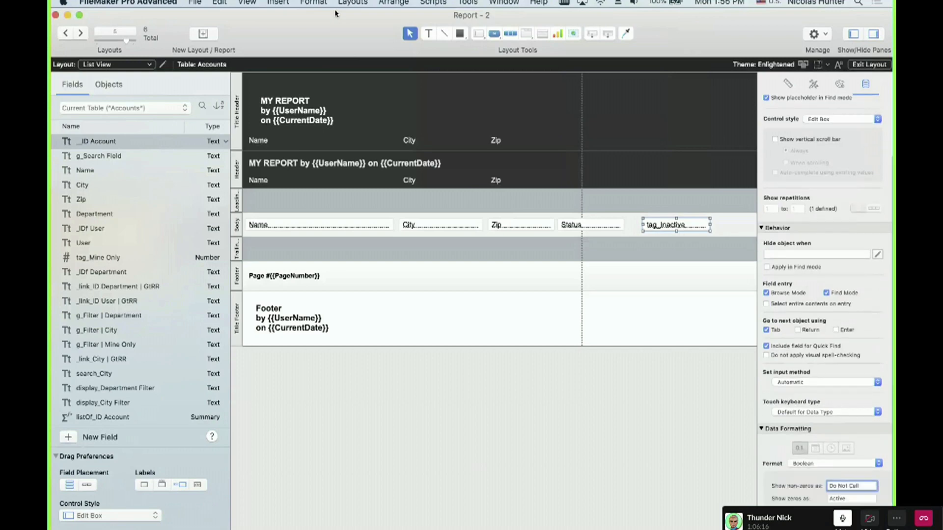
key("Tab")
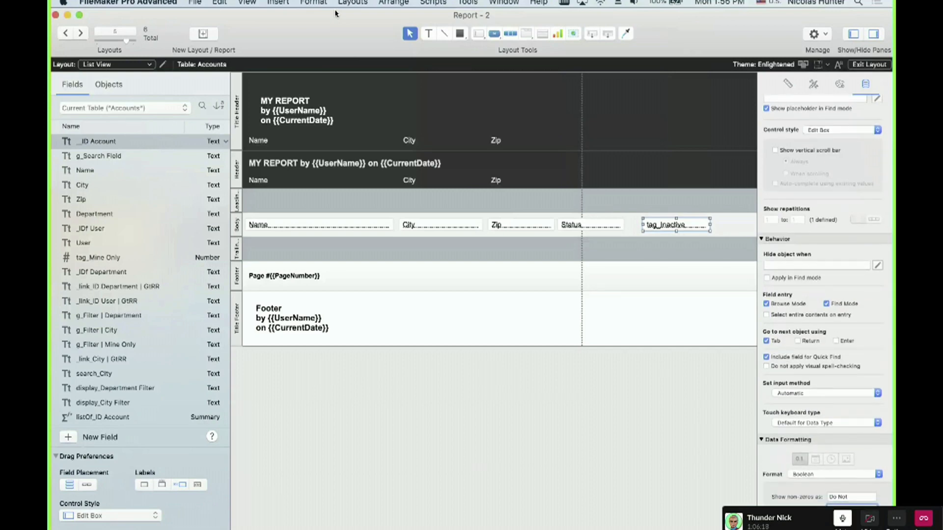
left_click(857, 497)
triple_click(845, 497)
type("Do")
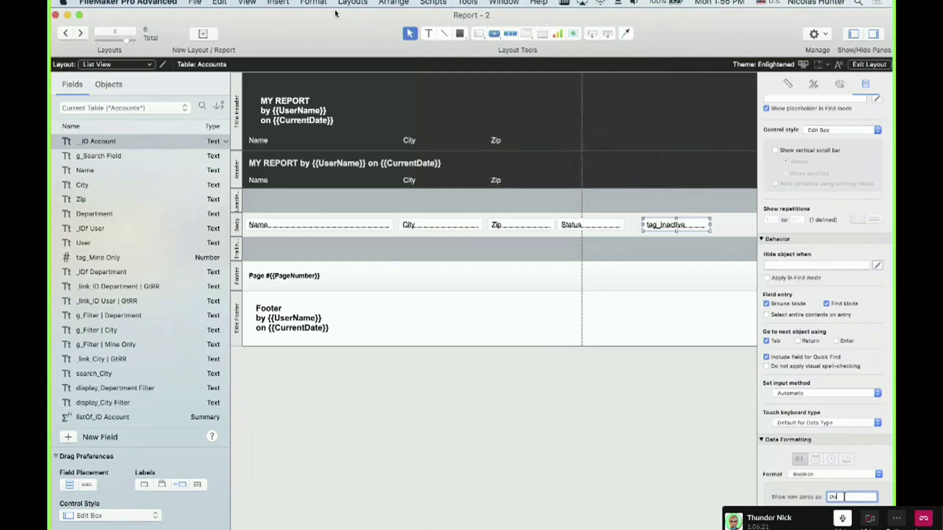
type("n't Call")
key("Return")
type("No Calls")
left_click(863, 504)
key("super+b")
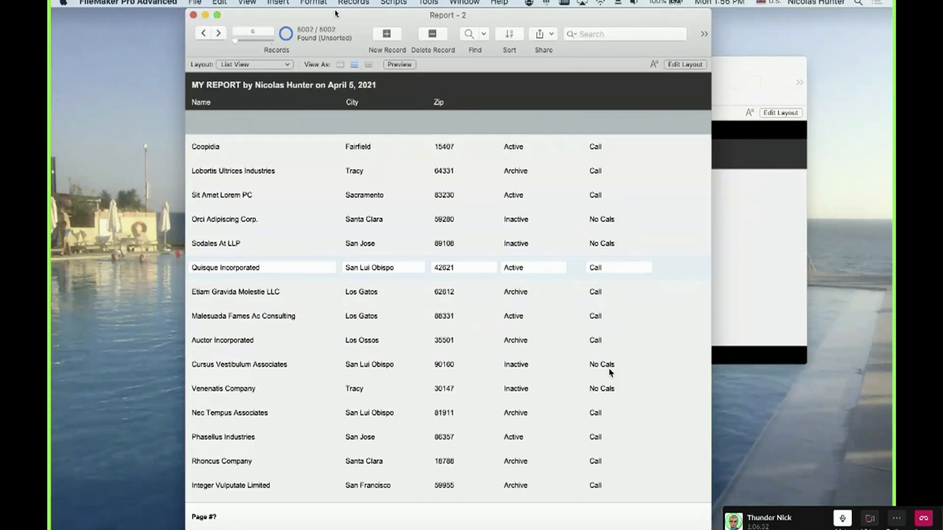
Move tag_Inactive closer to Status and set its Boolean format to show non-zeros as No Go and zeros as Go.
key("super+l")
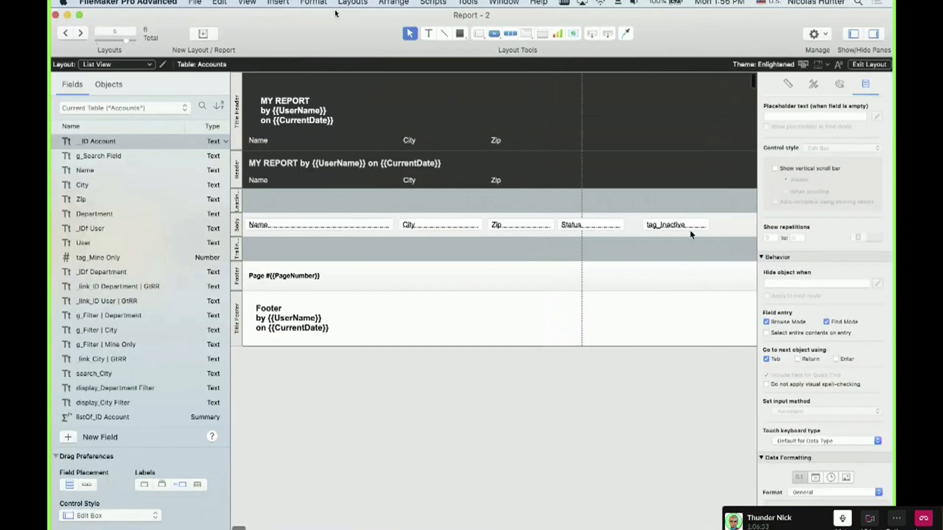
left_click(690, 231)
mouse_move(690, 231)
left_mouse_down()
mouse_move(722, 221)
mouse_move(680, 231)
left_mouse_up()
scroll(833, 499, "down", 1)
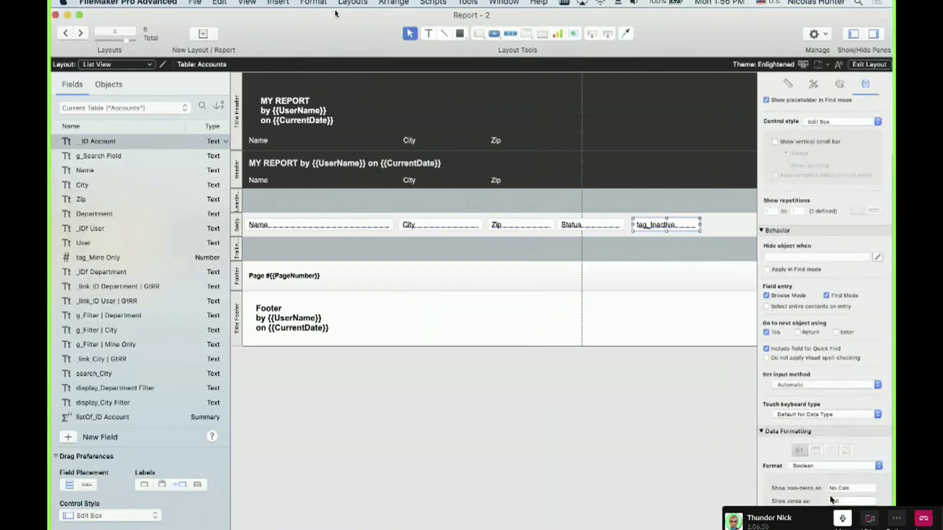
left_click(825, 474)
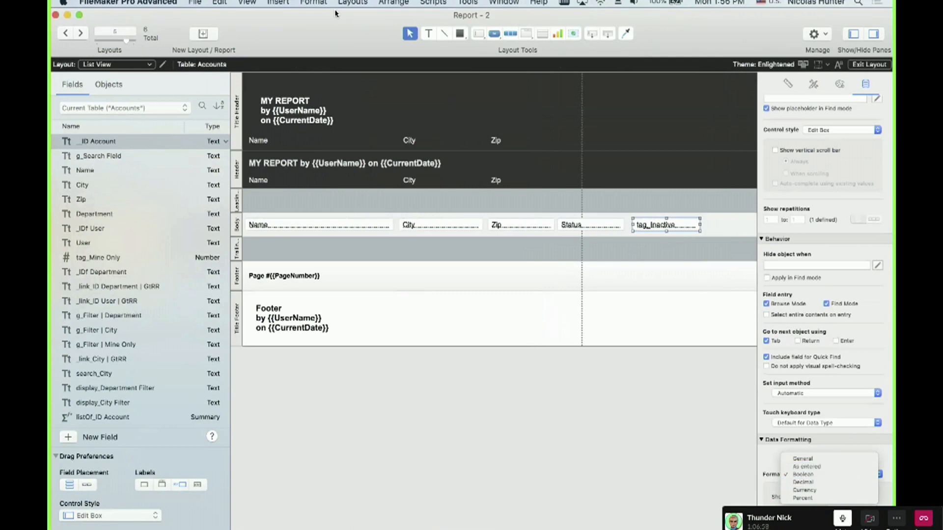
left_click(858, 510)
left_click(857, 496)
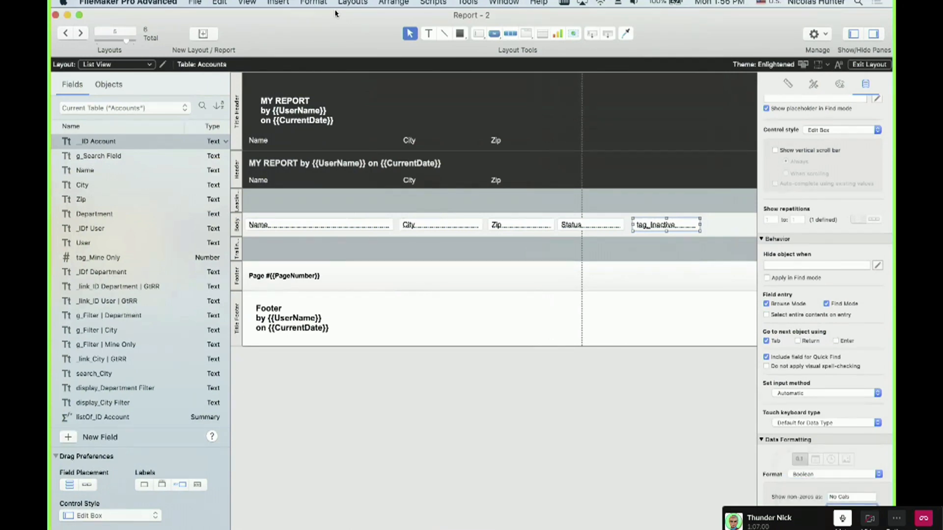
left_click(845, 496)
key("Tab")
left_click(691, 392)
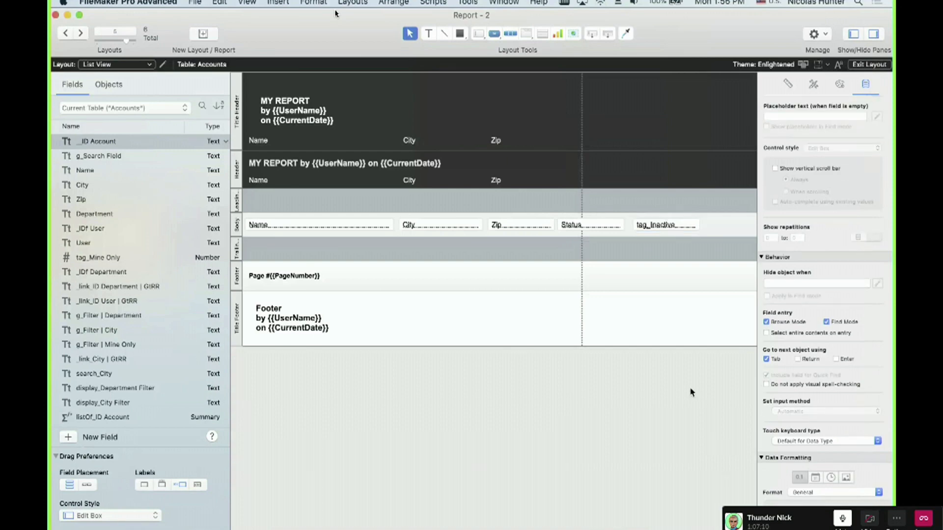
key("super+b")
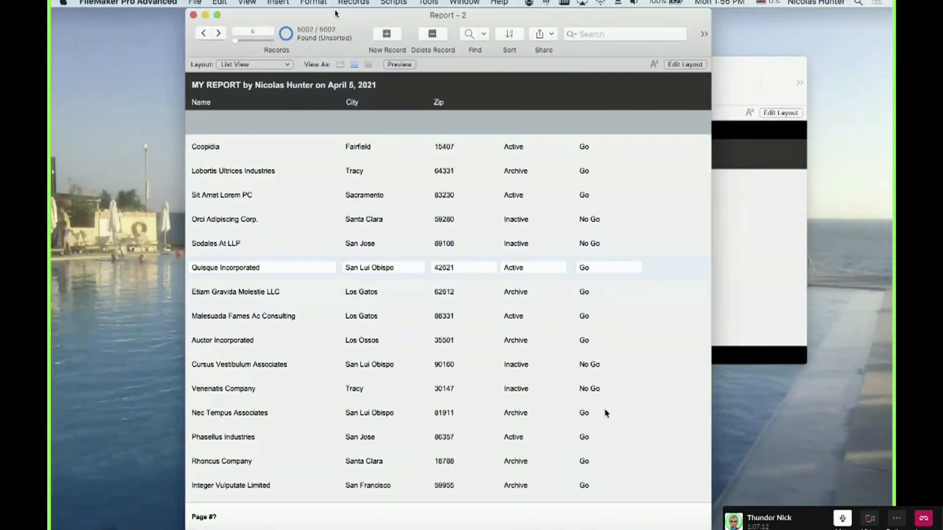
Delete the Status field from the Body part and move tag_Inactive into its place beside Zip.
key("super+l")
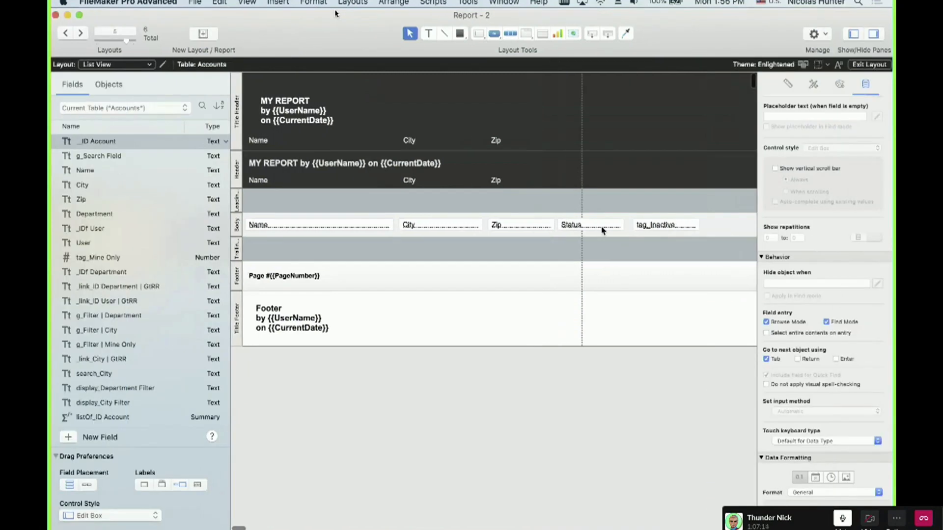
left_click(603, 226)
key("Delete")
left_click_drag(645, 225, 571, 225)
key("super+b")
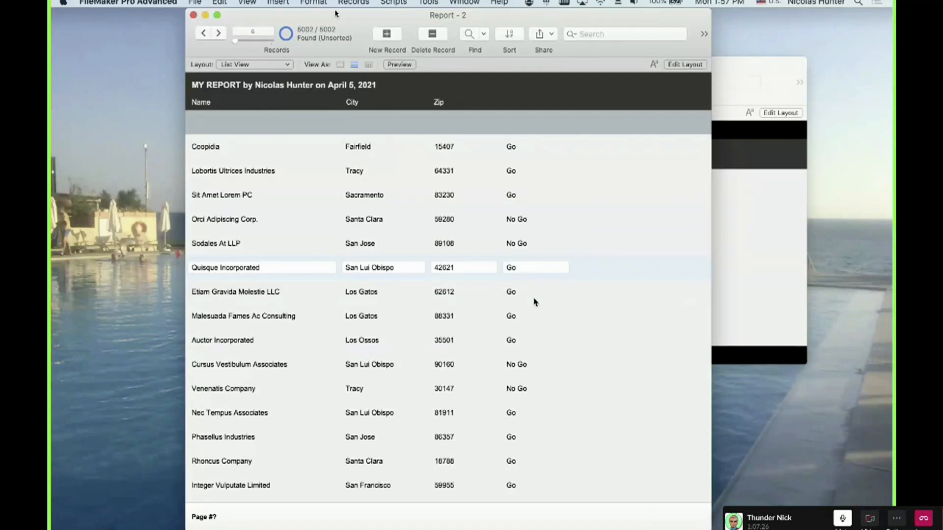
Add the Total of Incative summary field with its label to the leading grand summary and change the label to No Go.
key("super+l")
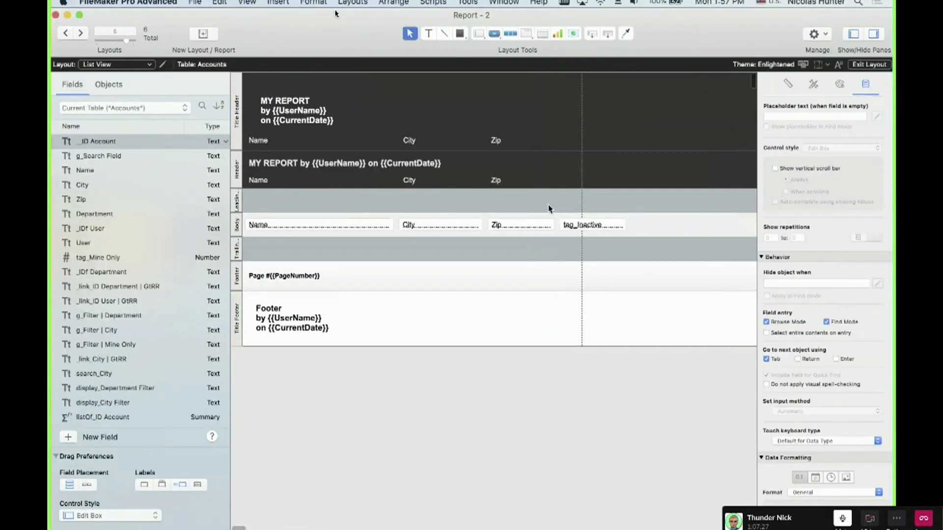
scroll(178, 311, "down", 5)
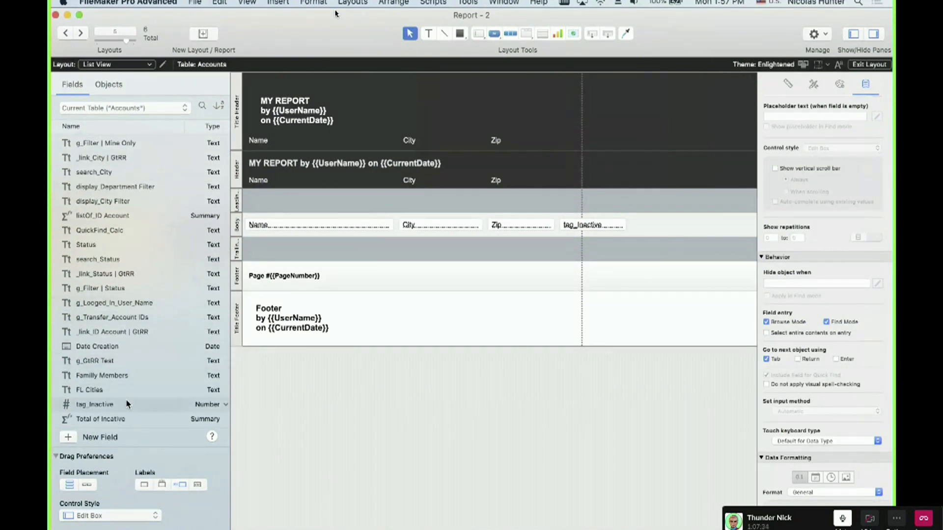
left_click(260, 201)
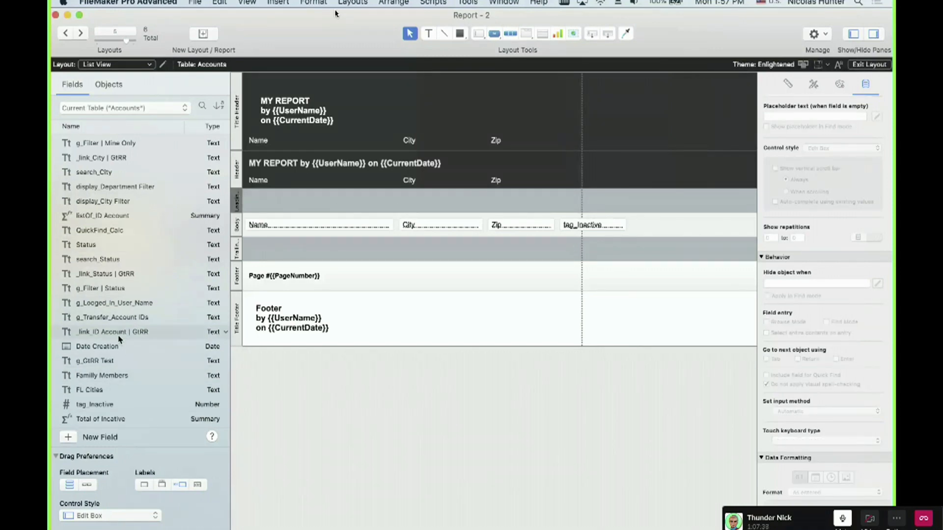
left_click_drag(98, 419, 577, 201)
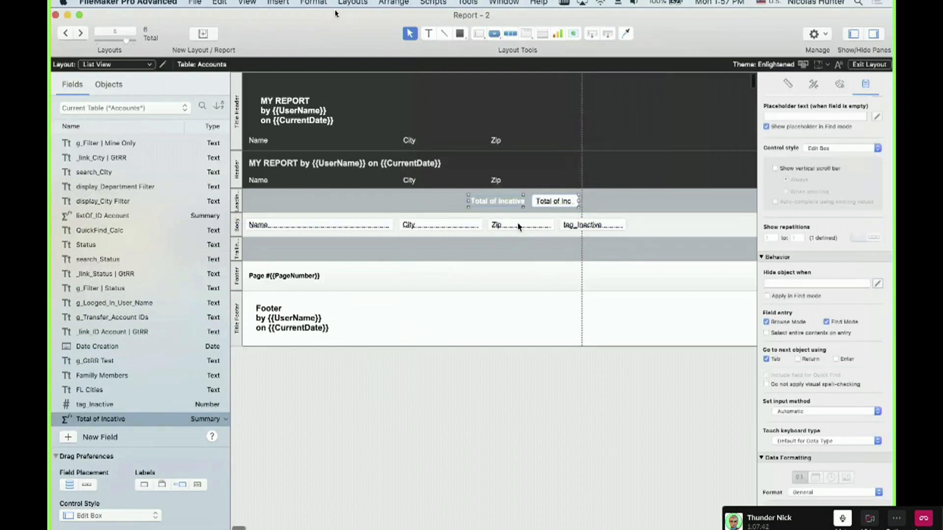
double_click(501, 199)
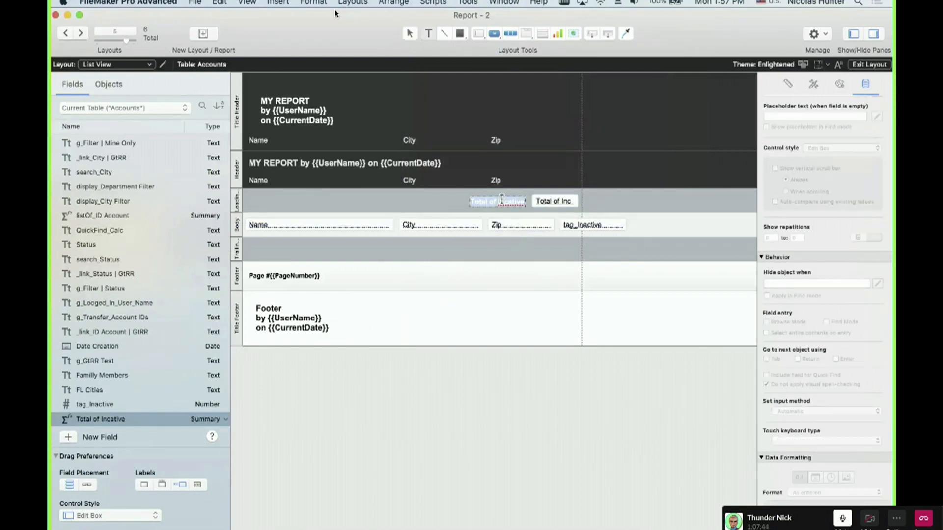
type("No Go")
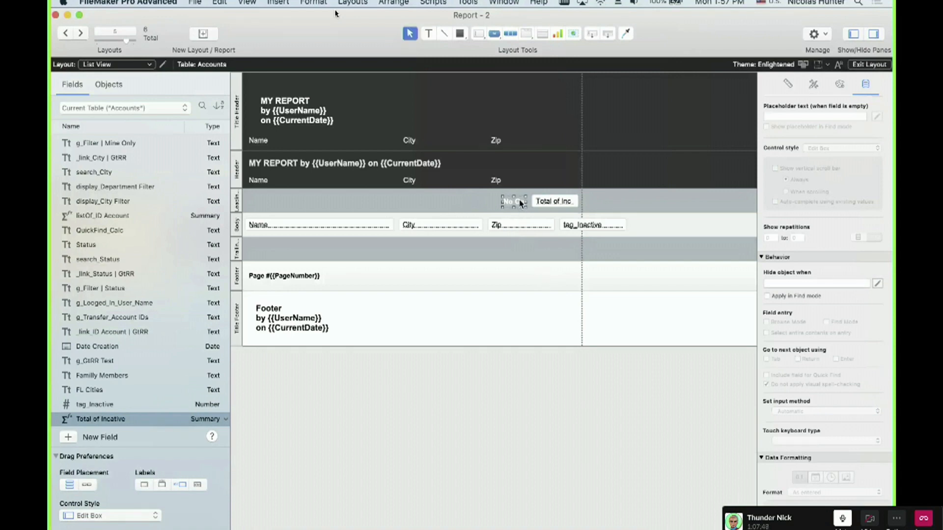
Move the No Go label and its summary field together above the tag_Inactive column and check the total in Browse mode.
left_click(550, 202)
left_click(516, 202, "shift")
left_click_drag(546, 205, 593, 208)
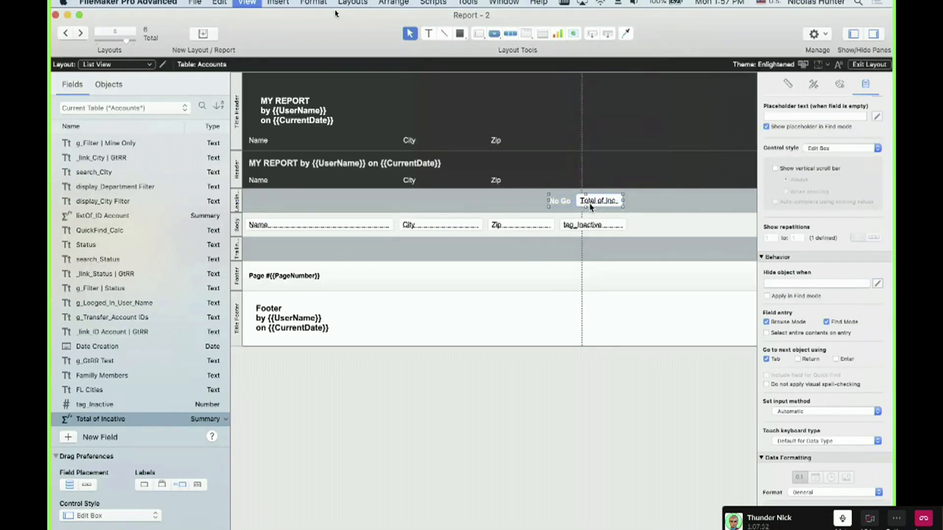
key("super+b")
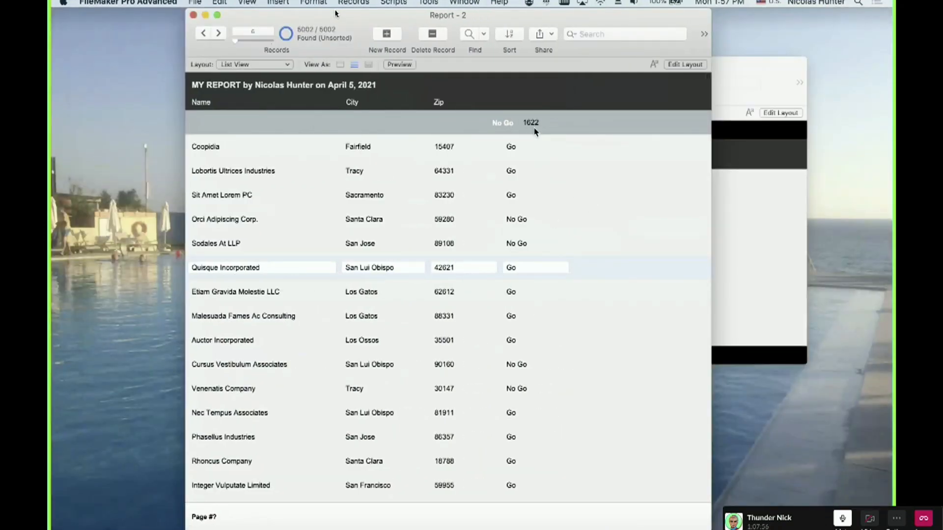
key("super+l")
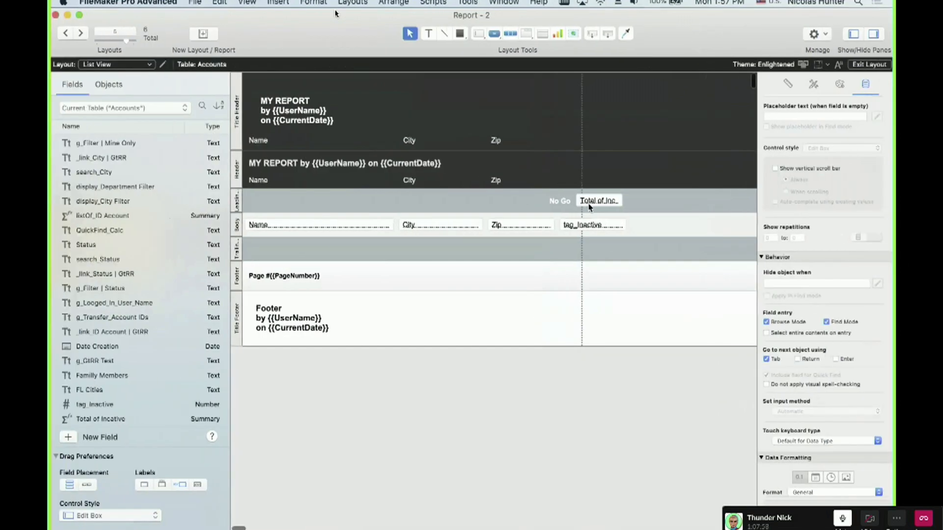
left_click(592, 207)
left_click_drag(565, 200, 537, 204)
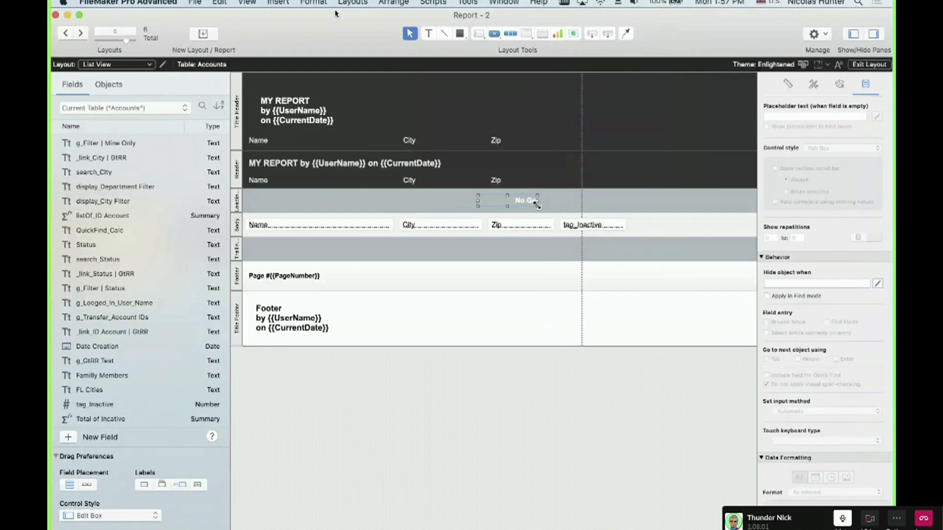
key("super+z")
key("super+z")
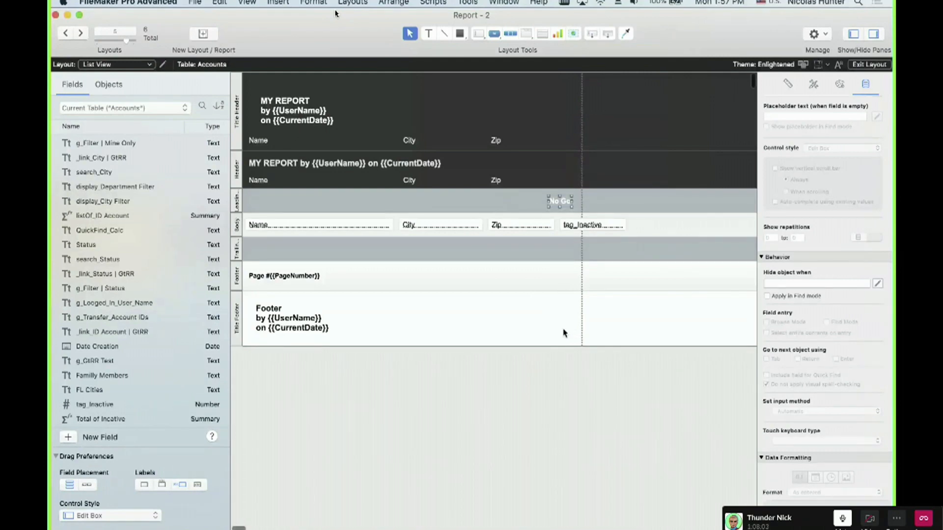
key("super+z")
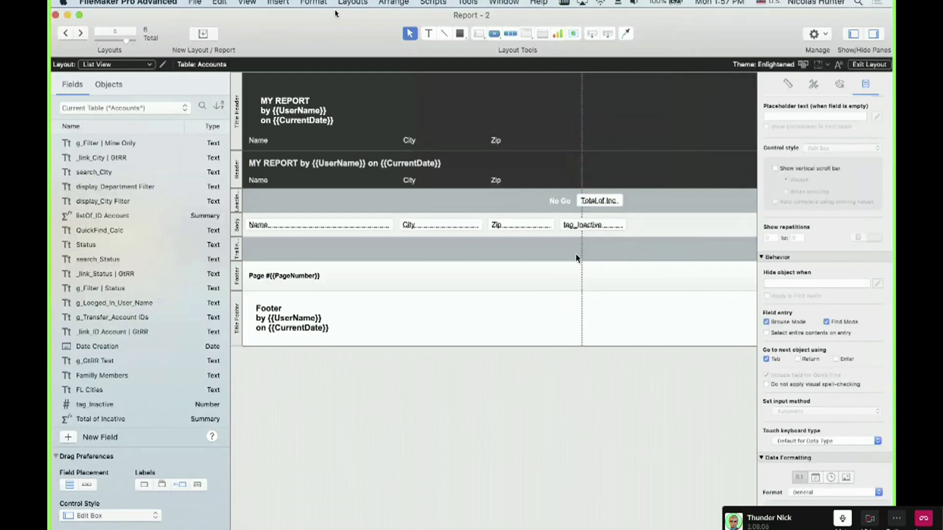
Check which field the No Go total uses, nudge it slightly toward its label, and inspect the total in Browse mode.
double_click(598, 202)
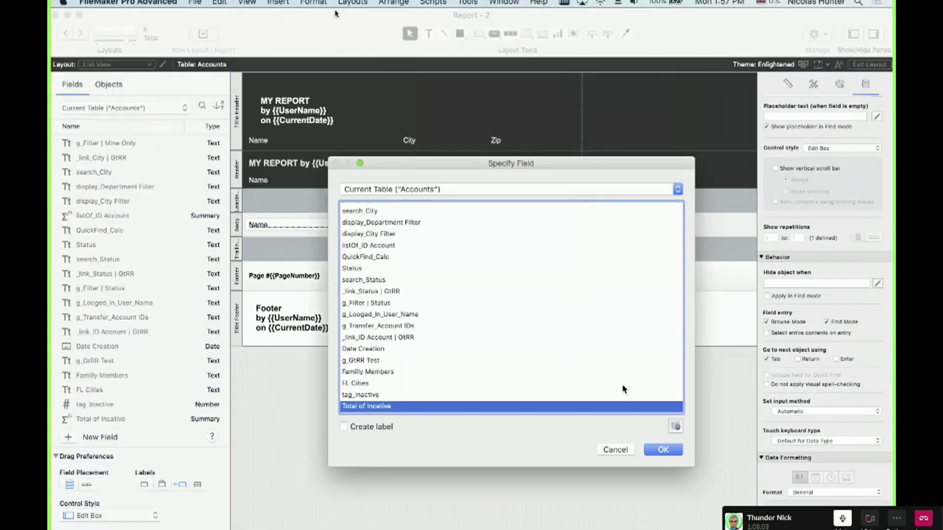
left_click(660, 451)
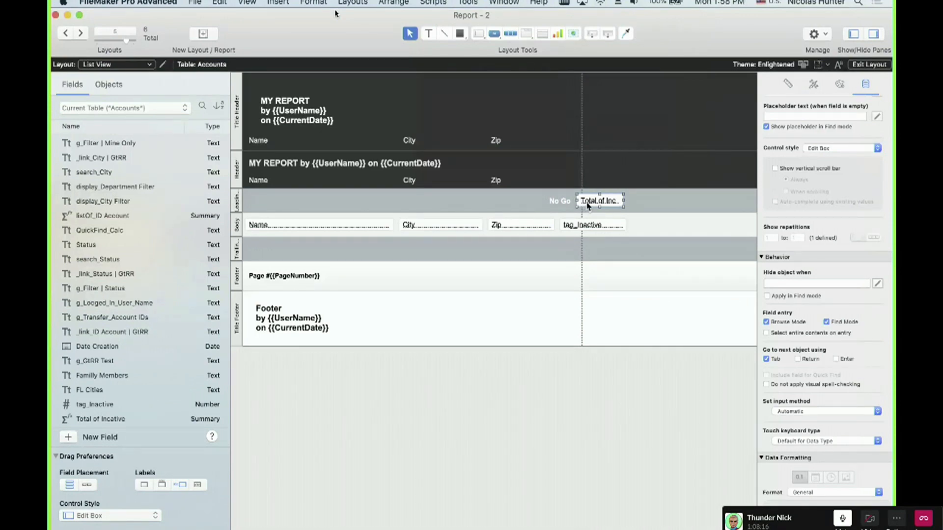
left_click_drag(587, 202, 586, 202)
left_click(567, 204, "shift")
key("super+b")
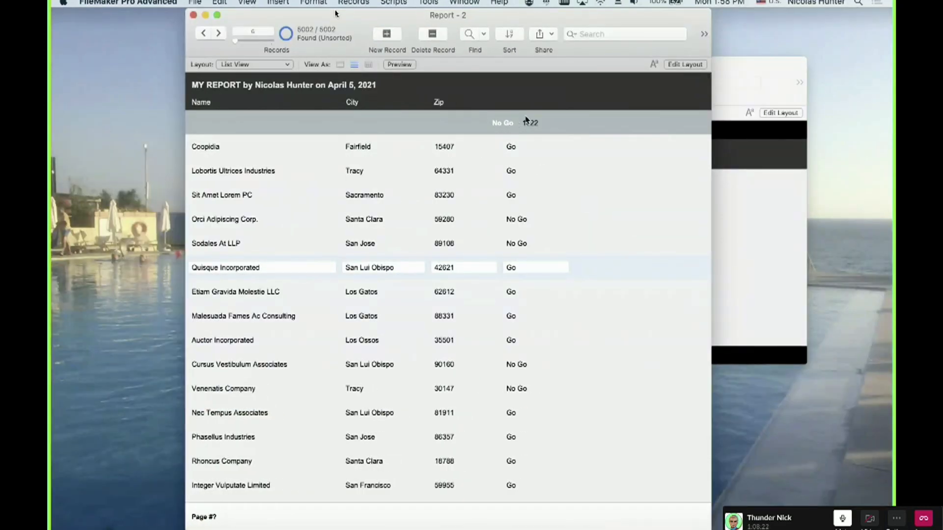
left_click(530, 124)
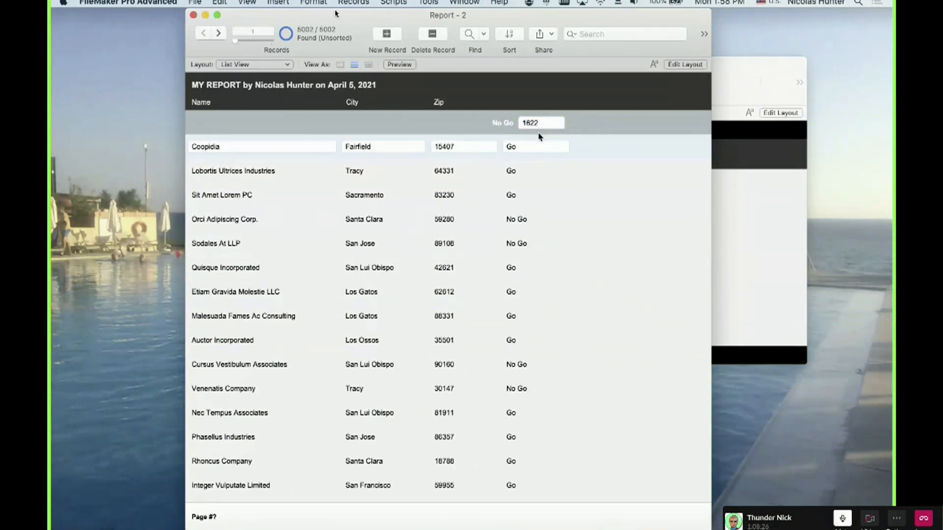
In the leading grand summary, widen the No Go label and move it left above Zip, and shift the summary field slightly left.
key("super+l")
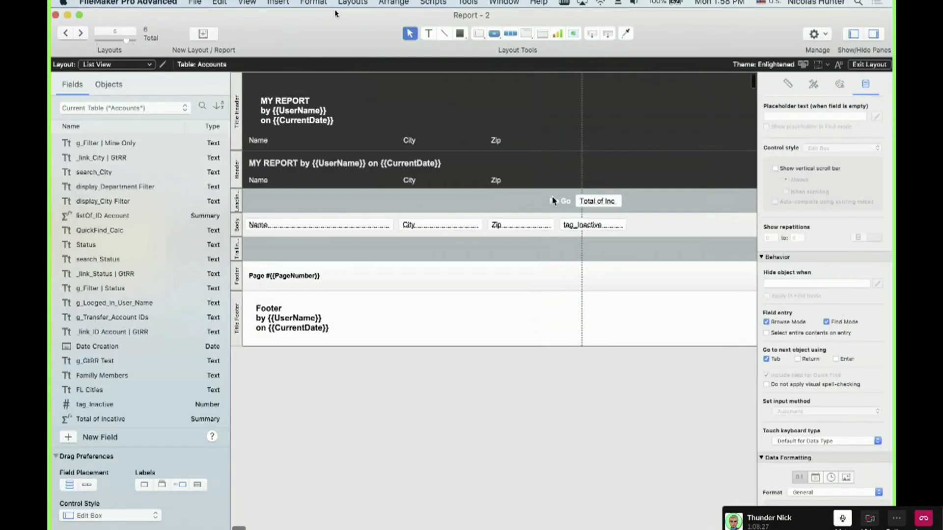
left_click(558, 196)
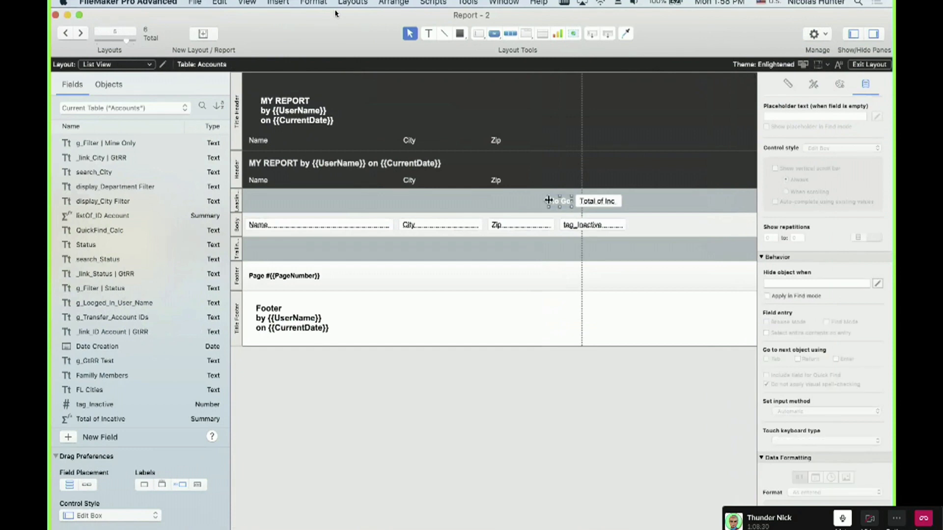
left_click_drag(548, 202, 494, 200)
left_click_drag(565, 204, 526, 204)
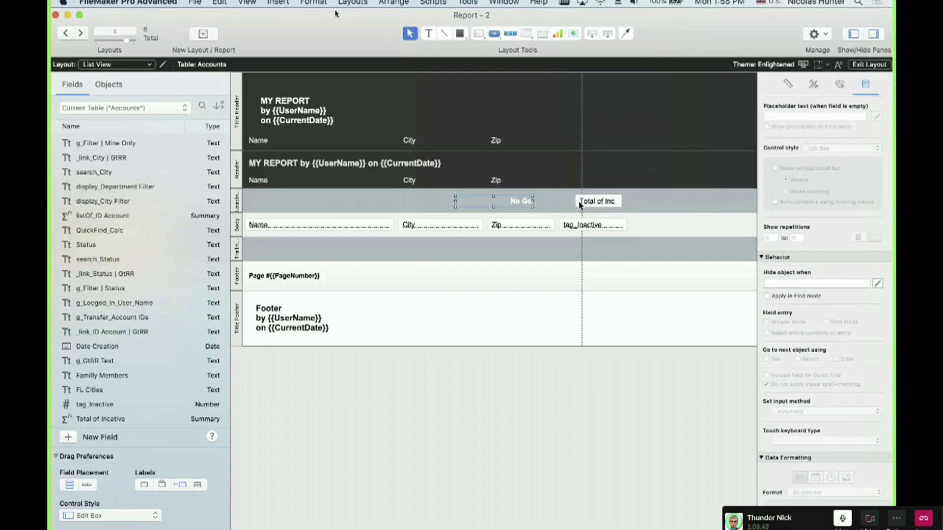
left_click_drag(592, 202, 583, 203)
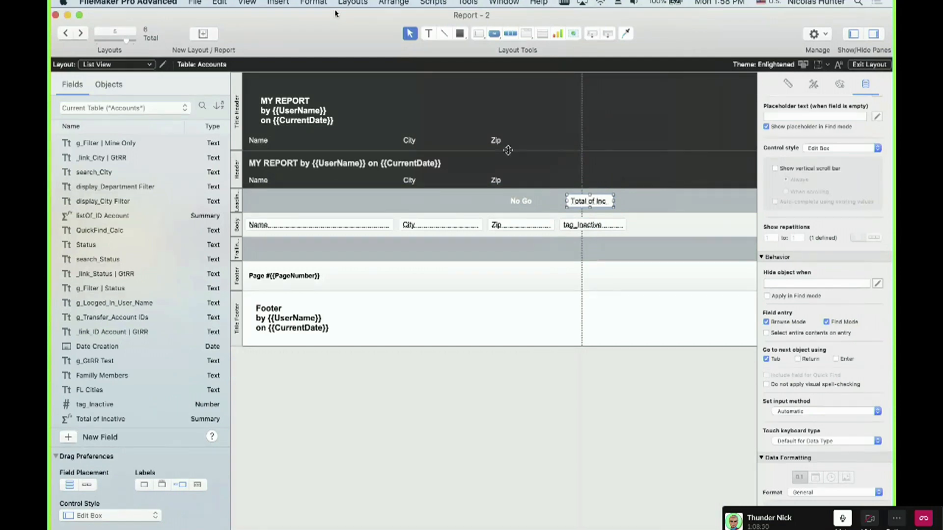
left_click(509, 205)
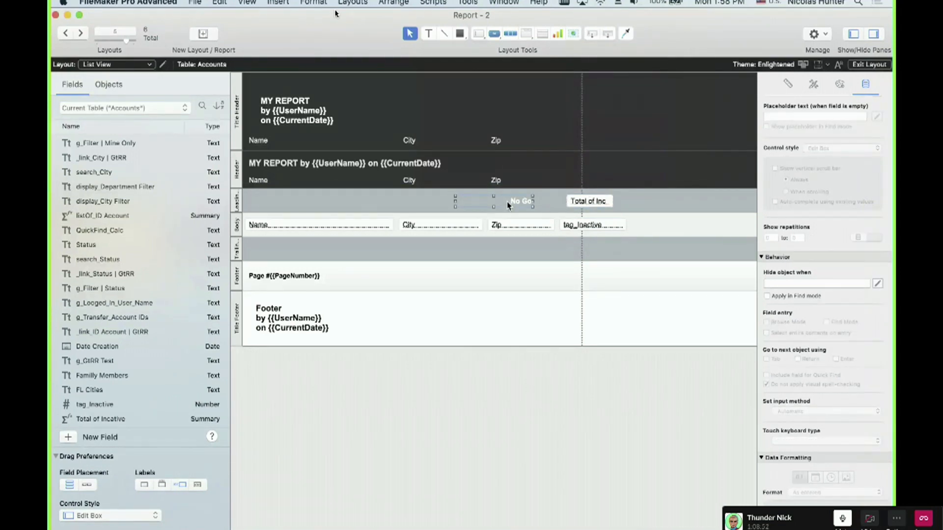
Check the field assigned to the total beside the No Go label and delete that field from the leading grand summary.
double_click(584, 203)
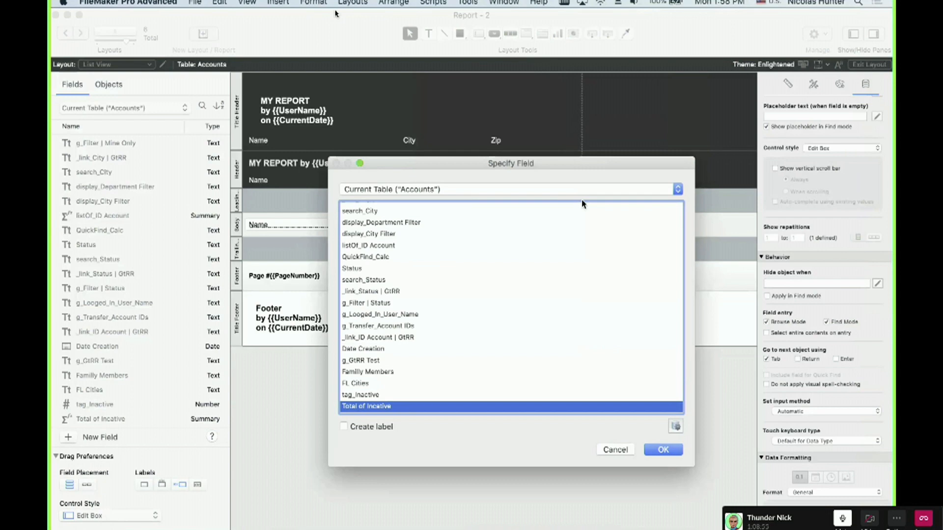
left_click(659, 450)
double_click(592, 205)
left_click(661, 449)
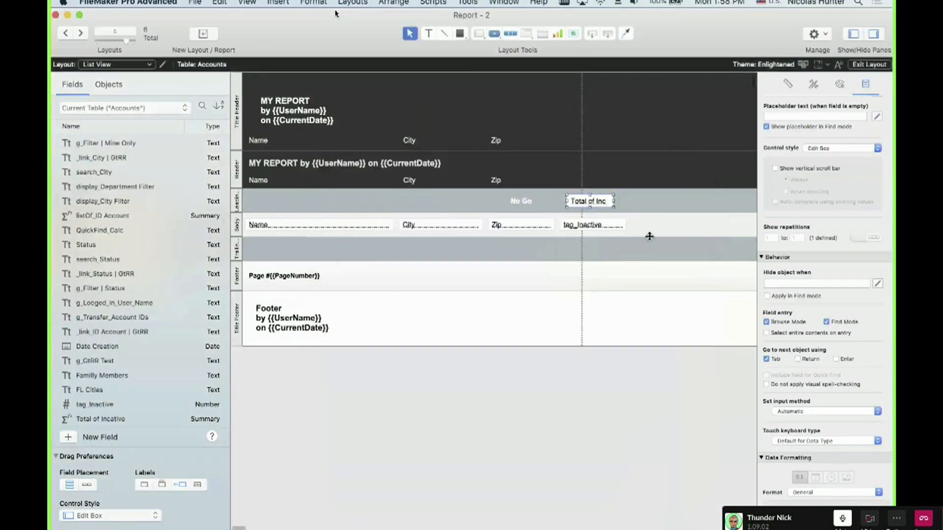
double_click(599, 208)
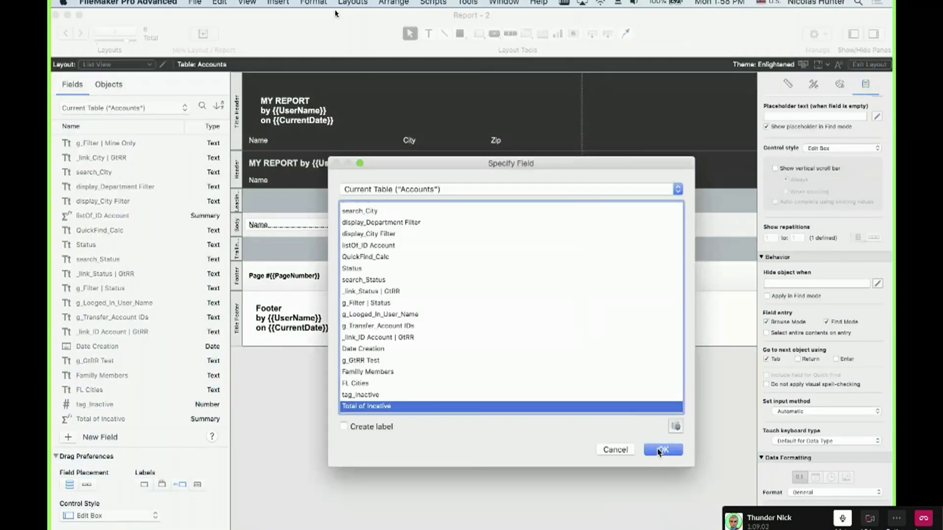
left_click(659, 450)
key("BackSpace")
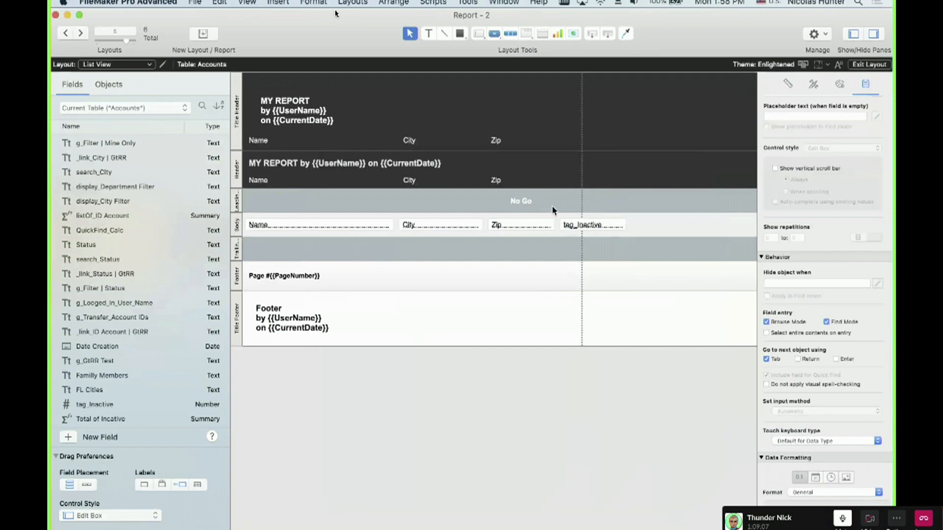
Insert Total of Incative as a merge field after the No Go label text and widen the text object to fit one line.
left_click(530, 204)
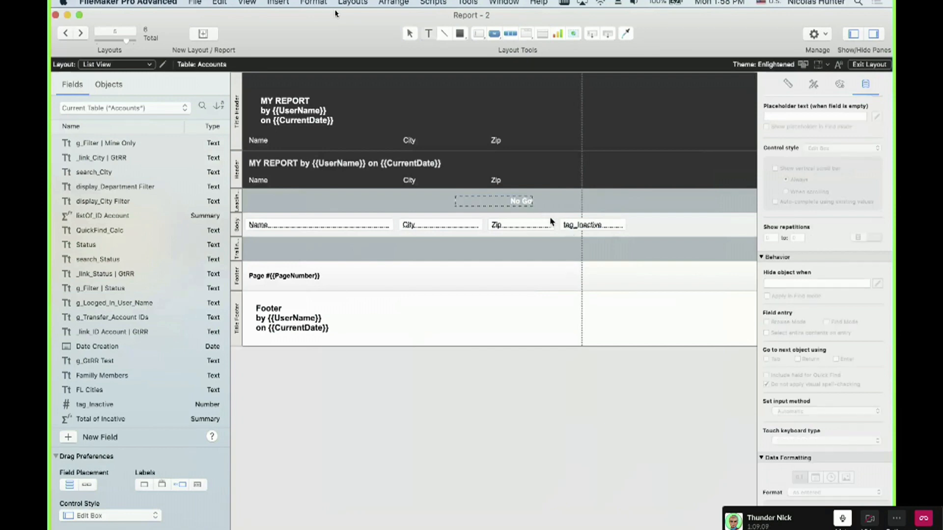
left_click(248, 2)
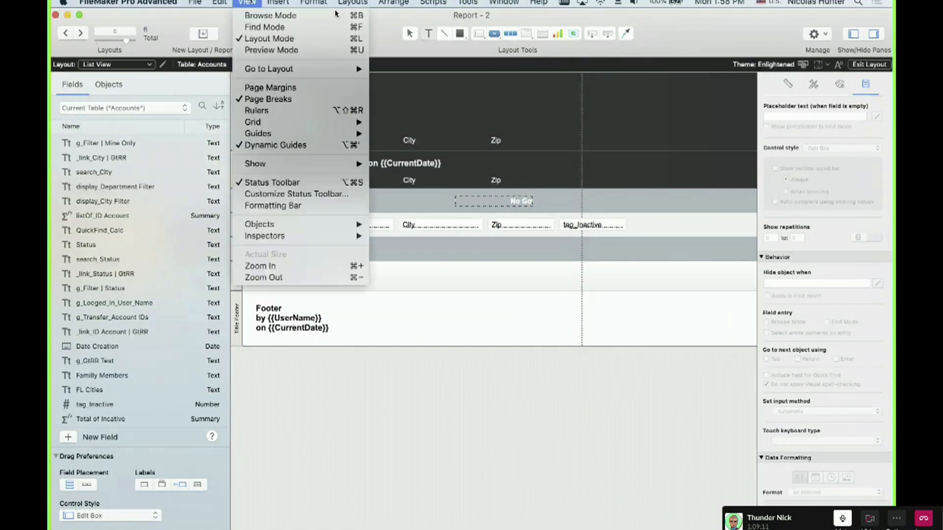
mouse_move(269, 2)
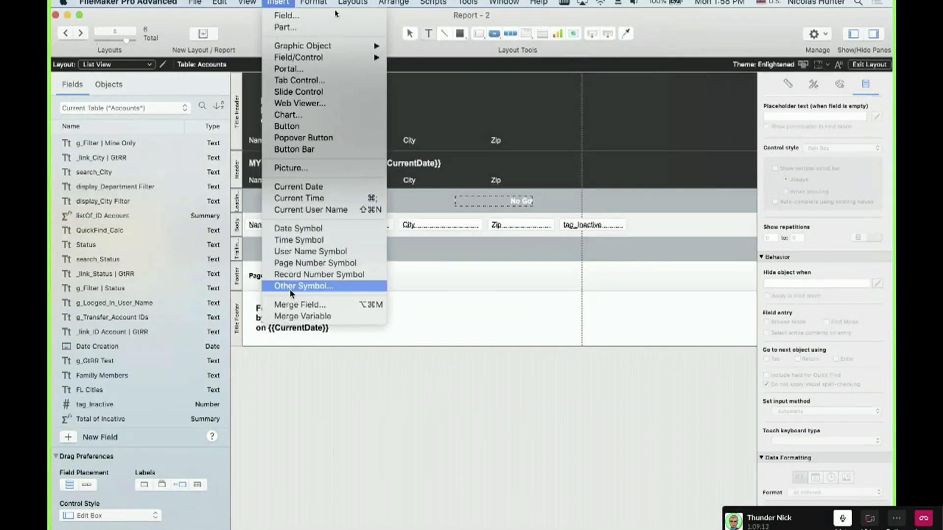
left_click(290, 305)
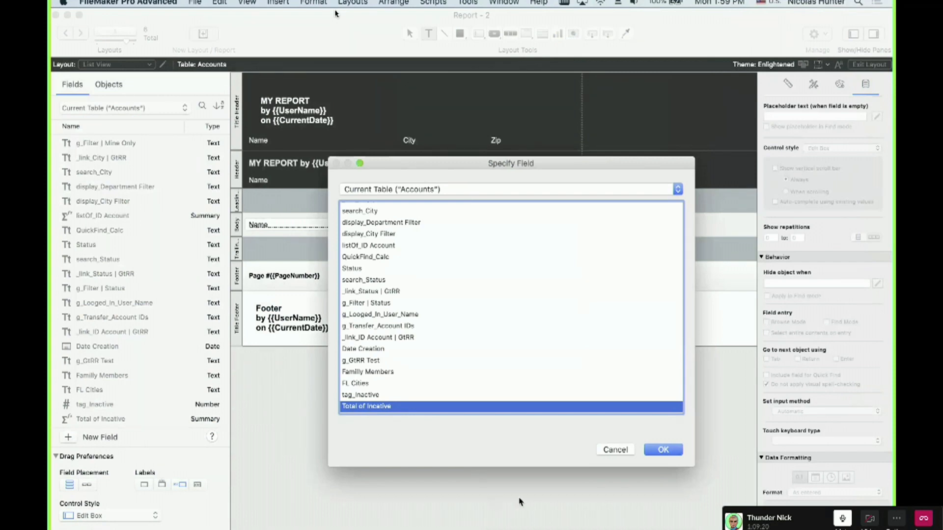
left_click(661, 450)
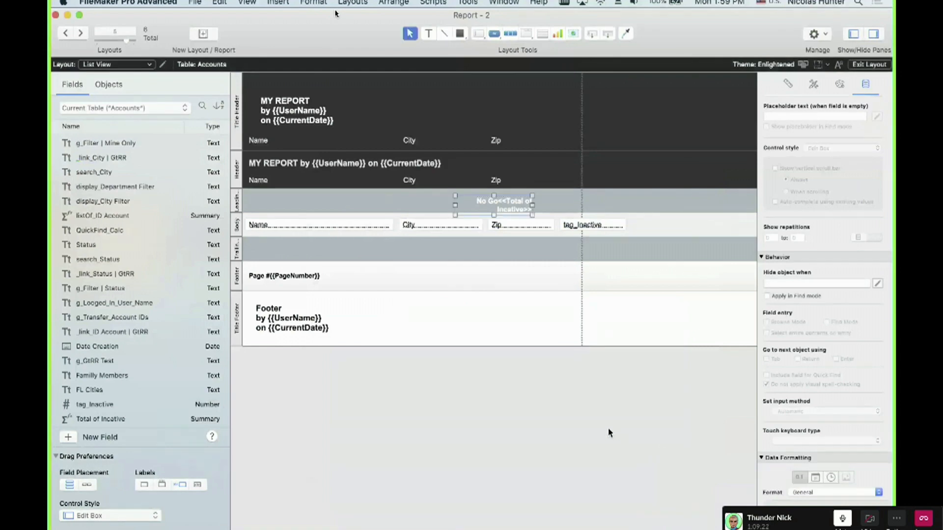
left_click_drag(533, 216, 565, 206)
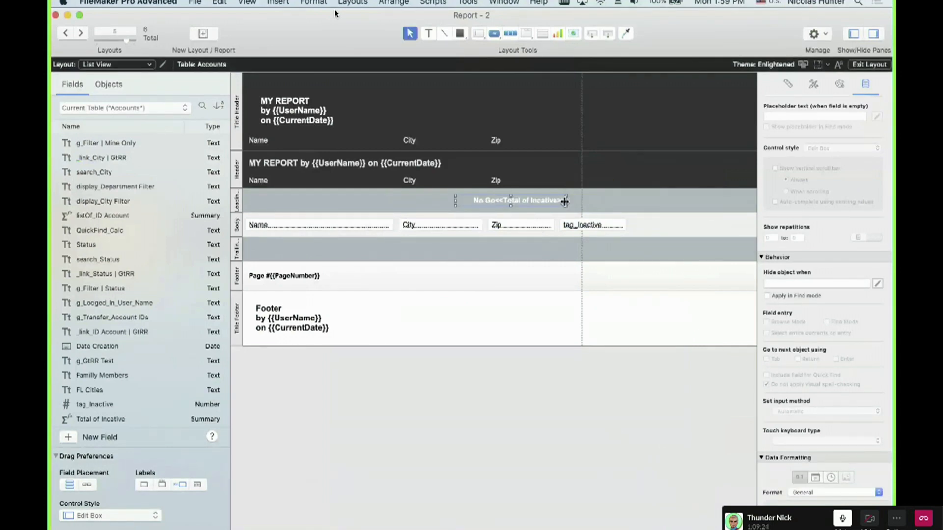
left_click(592, 360)
Check the Body part's Zip field assignment and insert a Zip merge field in the leading grand summary above the Name field.
left_click(521, 232)
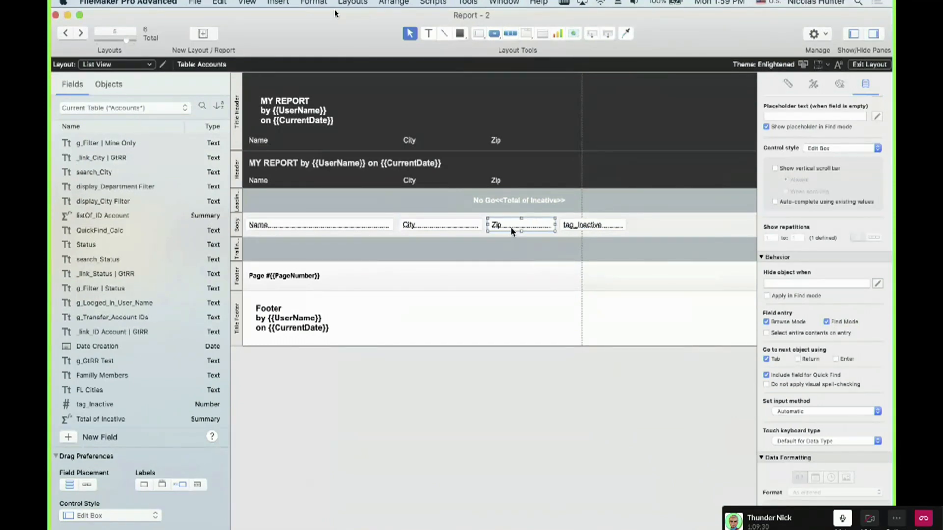
double_click(511, 230)
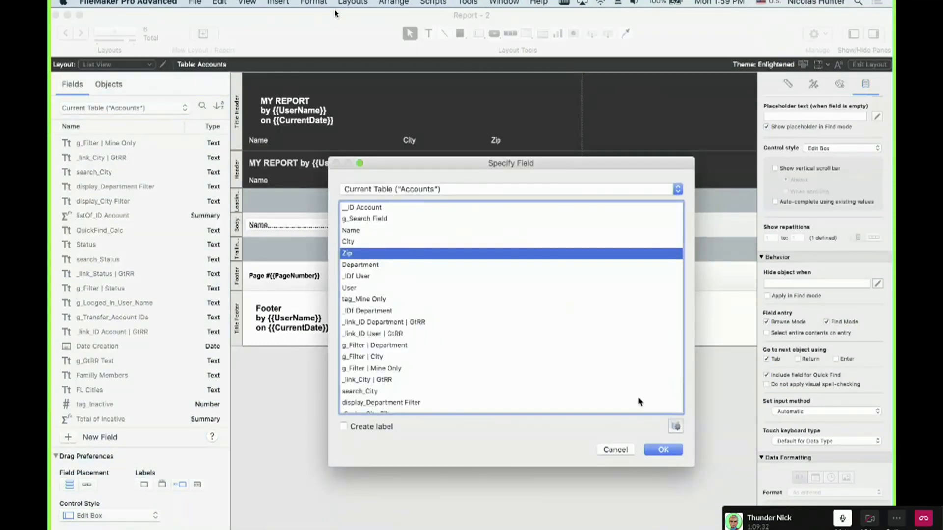
left_click(663, 451)
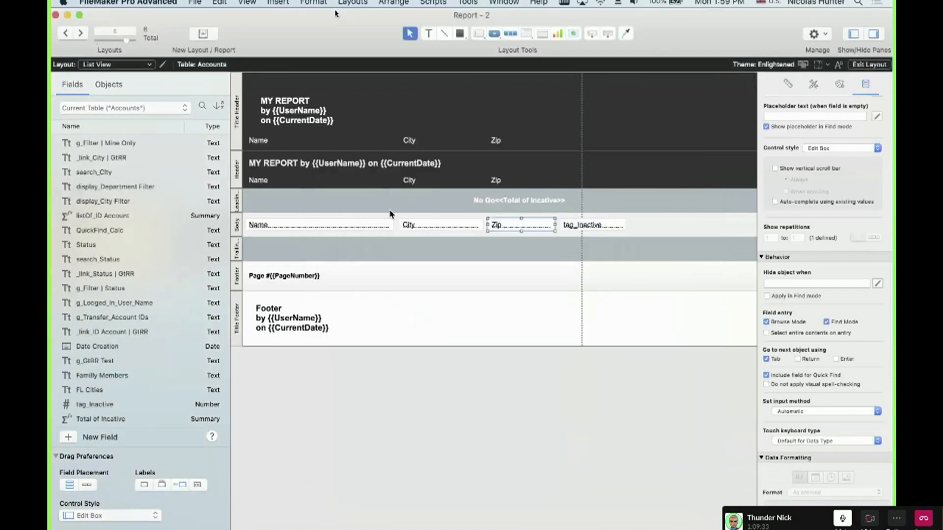
left_click(364, 197)
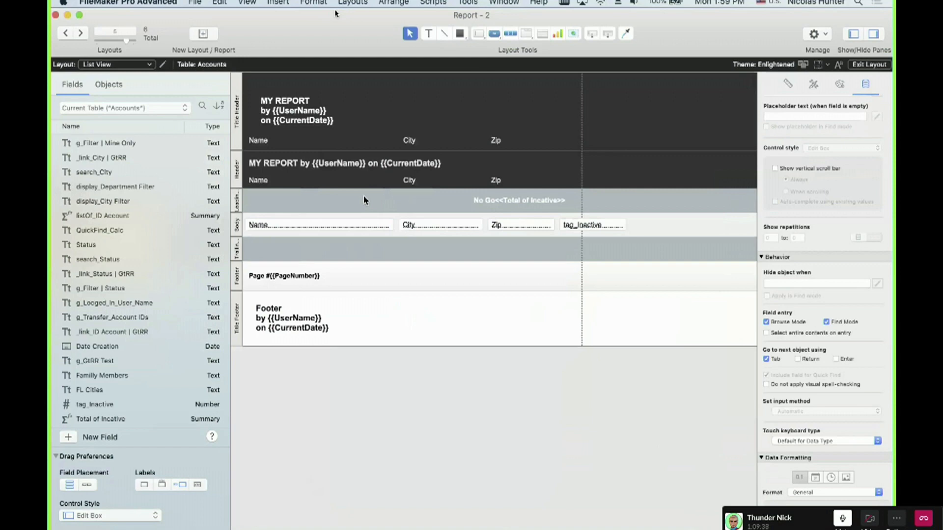
key("alt+super+m")
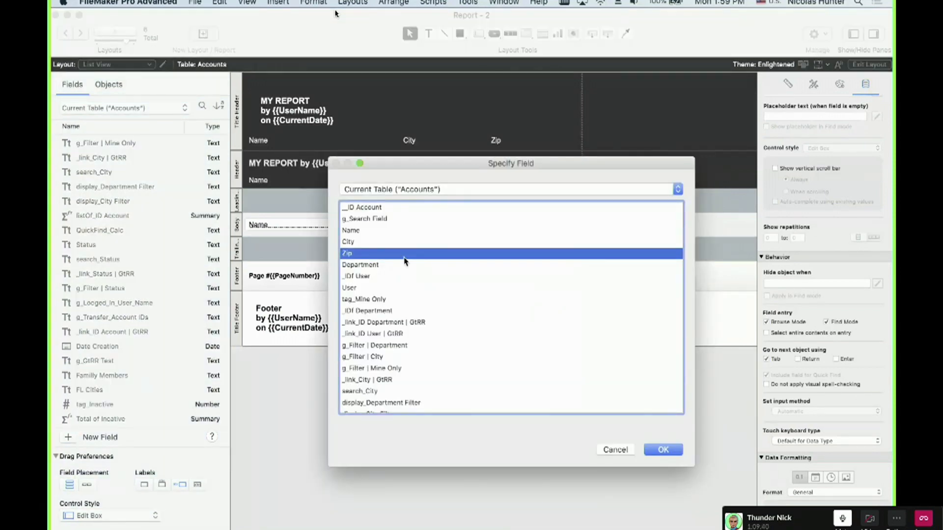
key("Return")
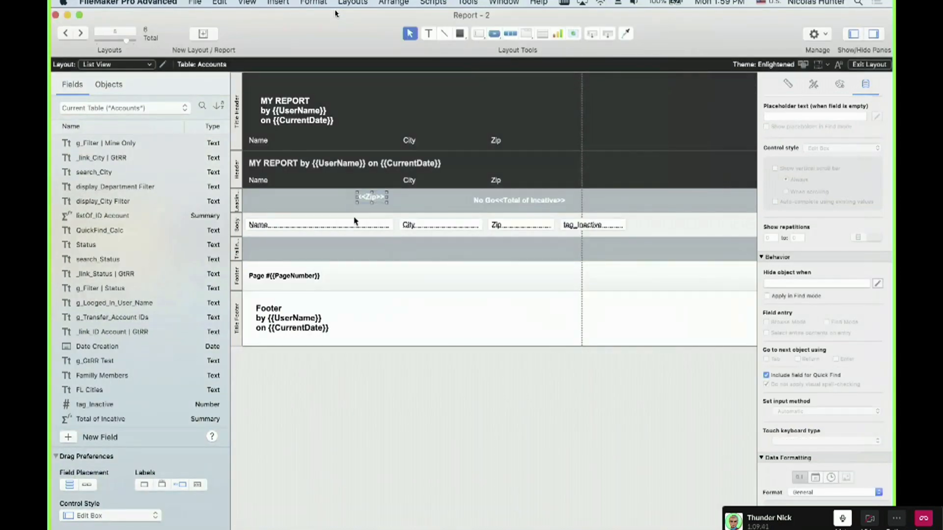
Check the Body's Name field assignment, insert a Name merge field, and move it into the leading grand summary beside the Zip merge field.
double_click(347, 230)
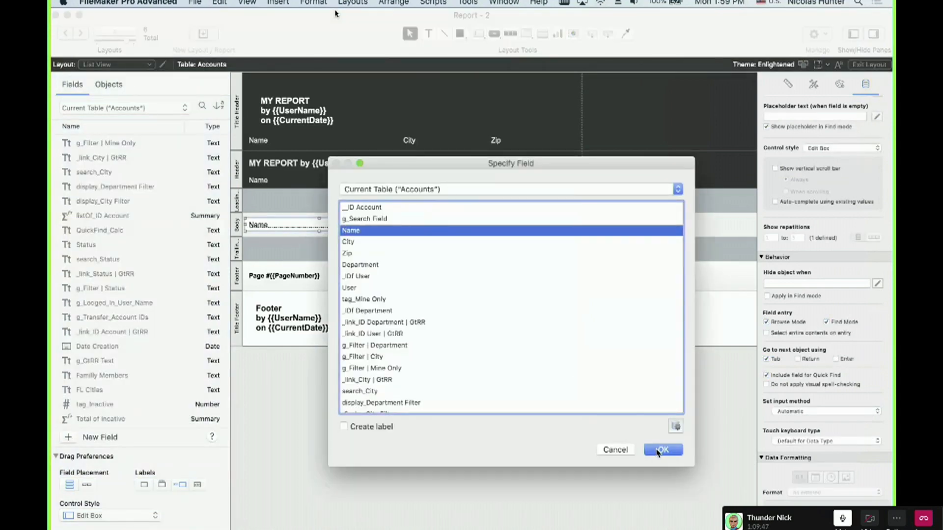
left_click(659, 453)
key("alt+super+m")
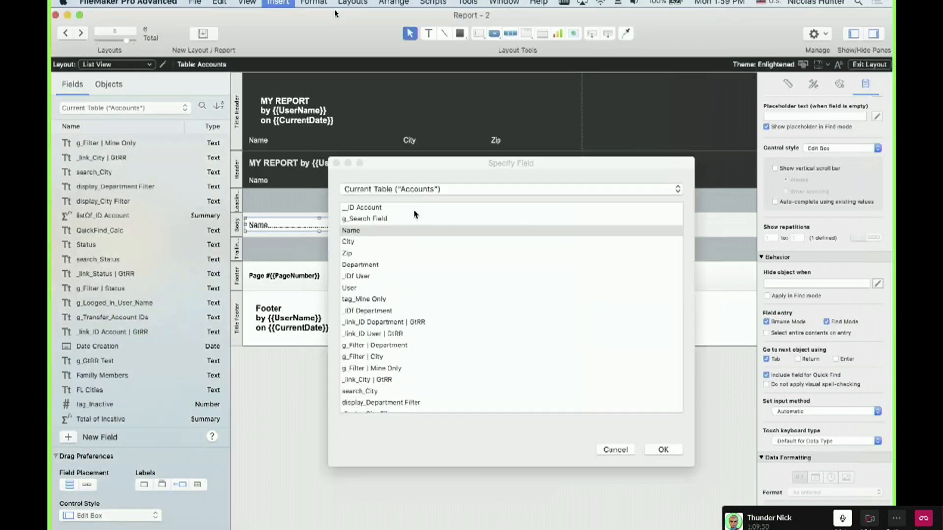
left_click(661, 449)
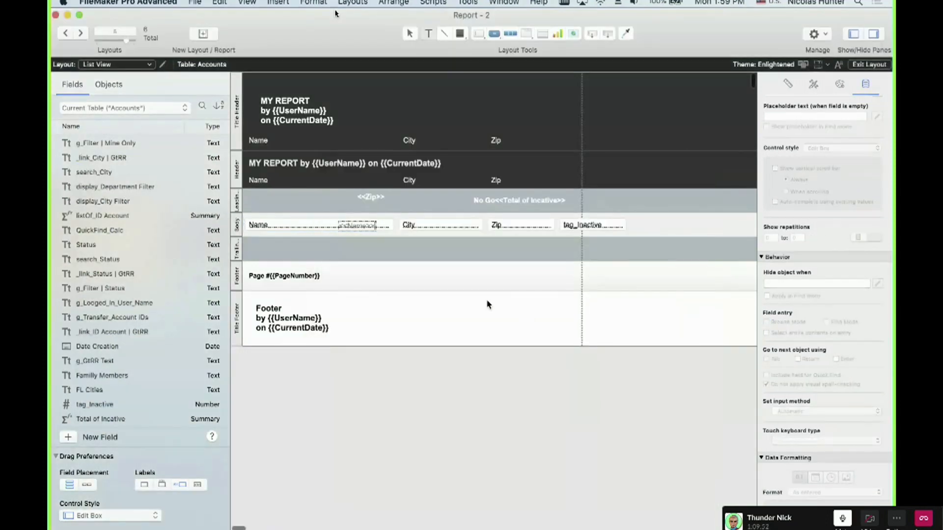
left_click_drag(350, 225, 326, 201)
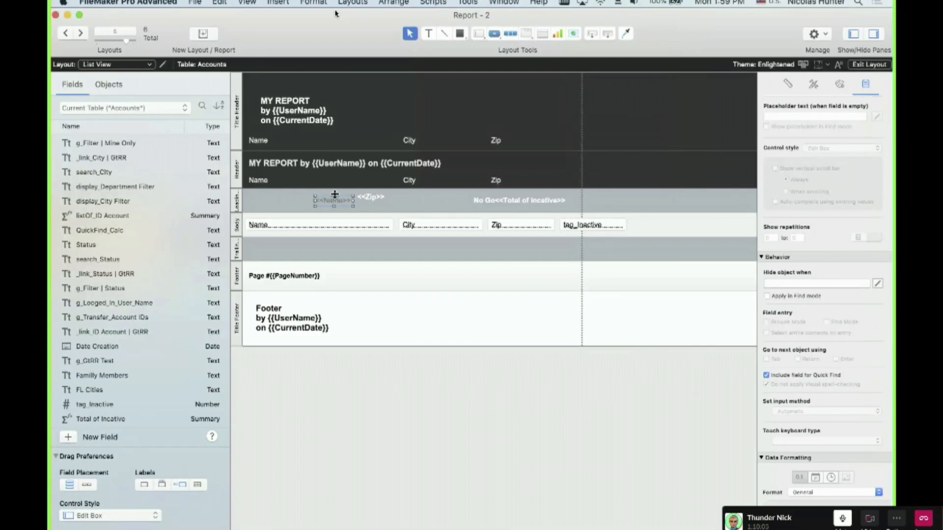
Check which tables are offered for a merge field, then delete the Name and Zip merge fields from the leading grand summary.
key("super+alt+f")
left_click(402, 196)
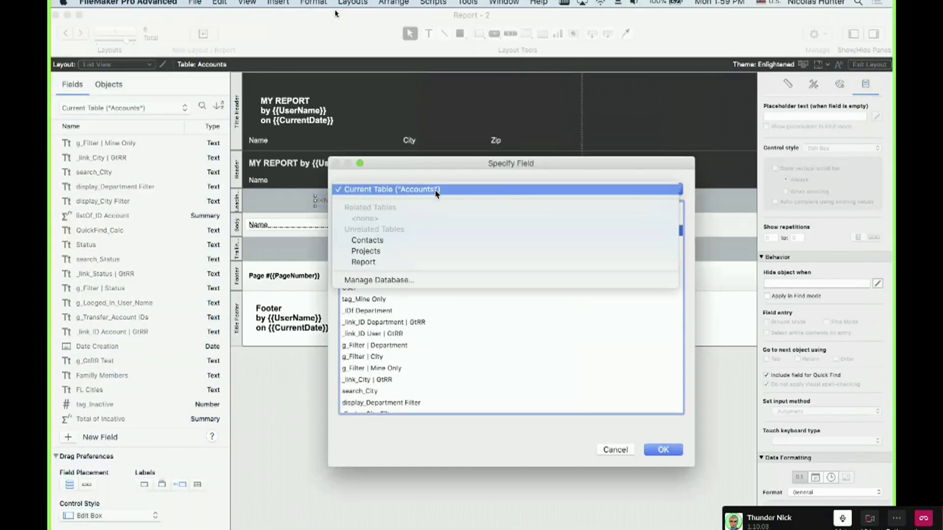
left_click(431, 313)
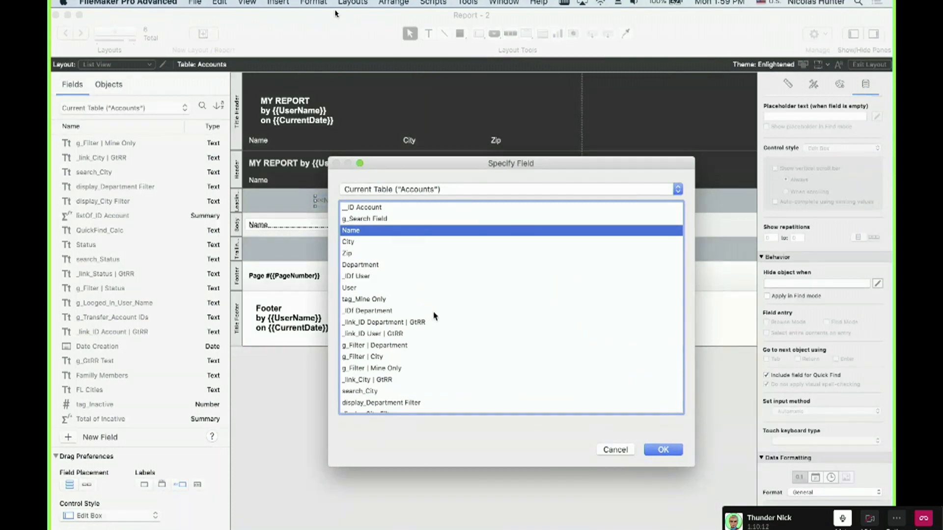
key("Escape")
left_click(327, 200, "shift")
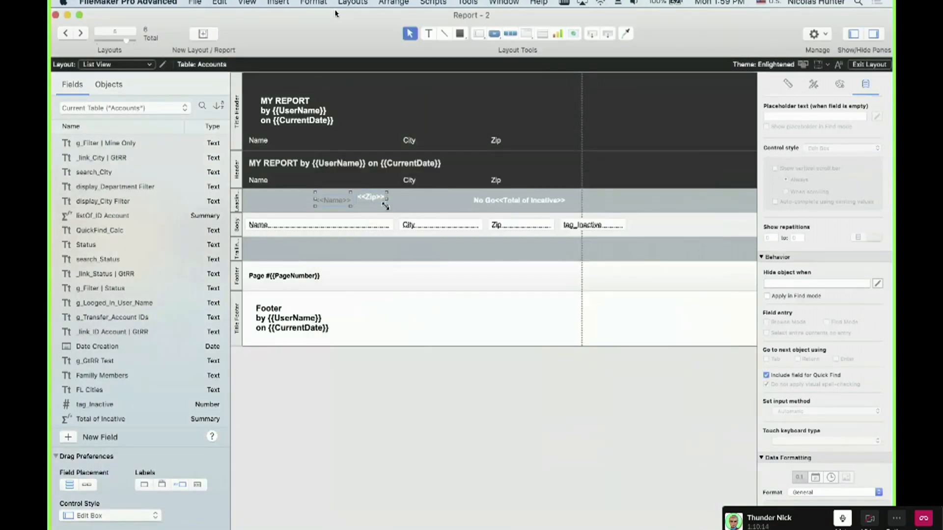
key("Delete")
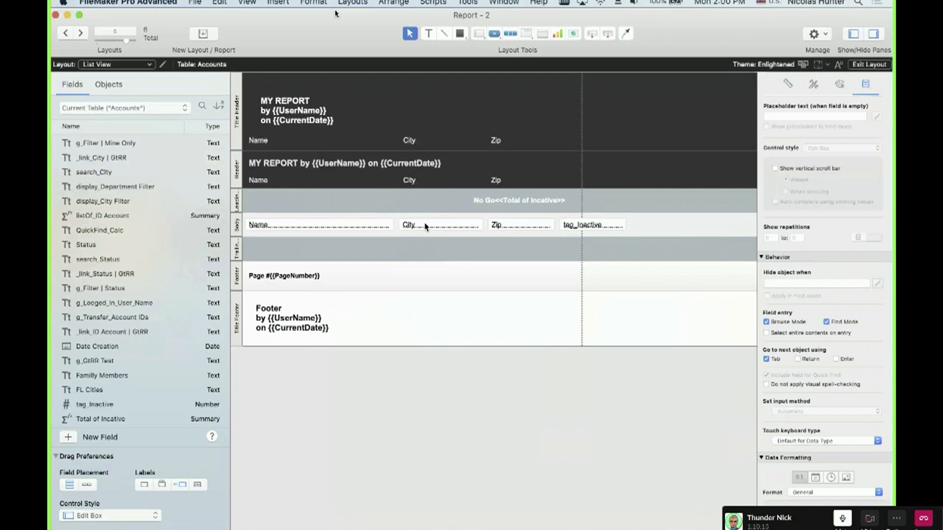
Check the Body's City field assignment and insert a City merge field in the leading grand summary.
double_click(425, 225)
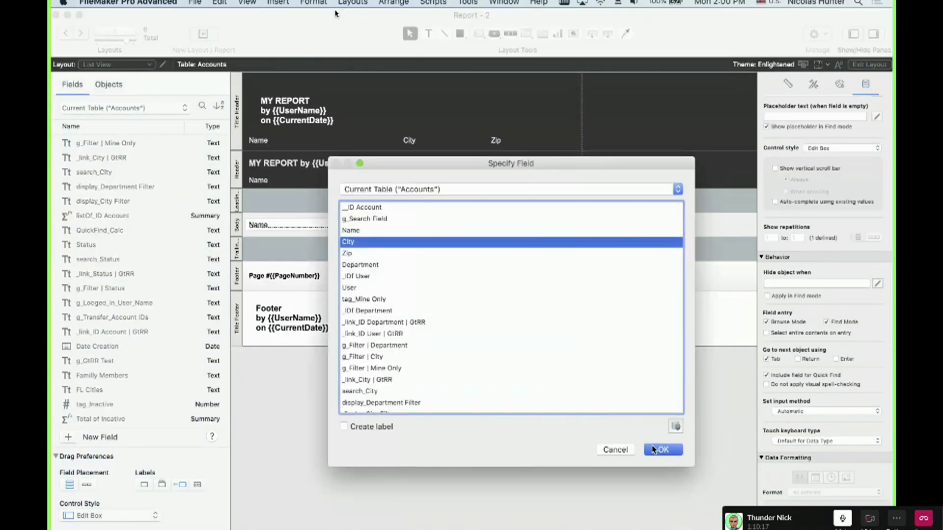
key("Return")
double_click(425, 225)
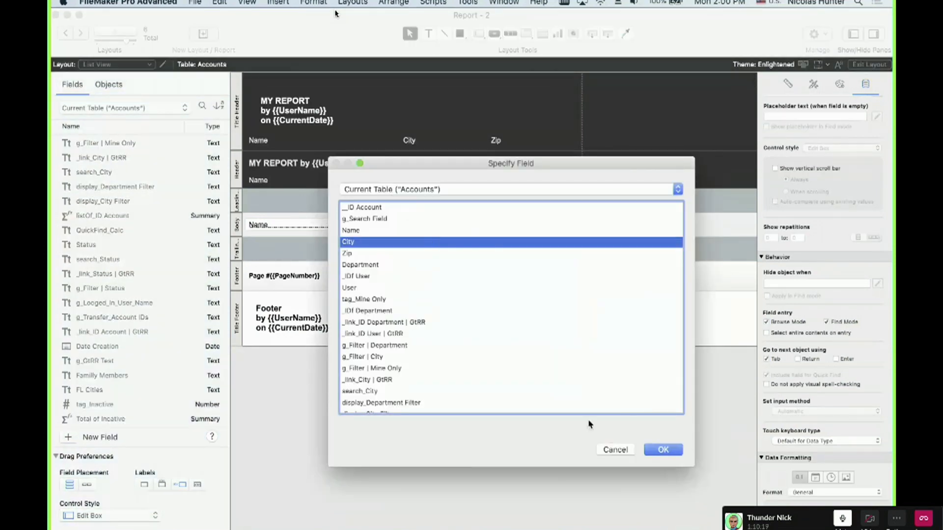
left_click(662, 451)
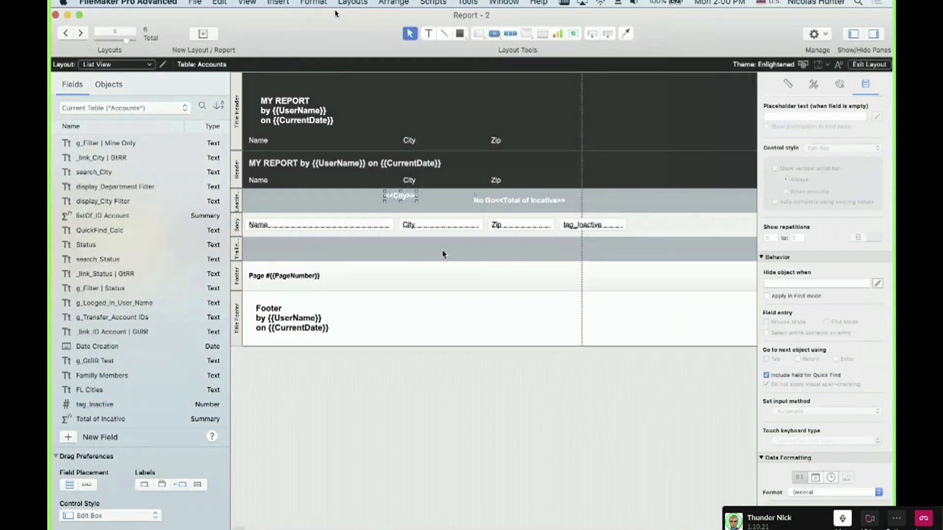
Add a colon and a space after the No Go label text in the leading grand summary and nudge the text object slightly.
left_click(498, 198)
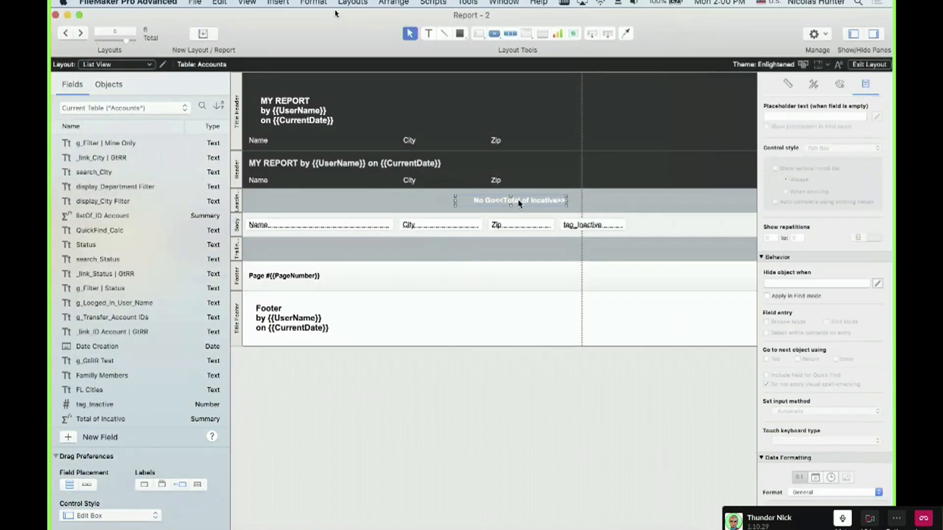
double_click(509, 201)
type(":")
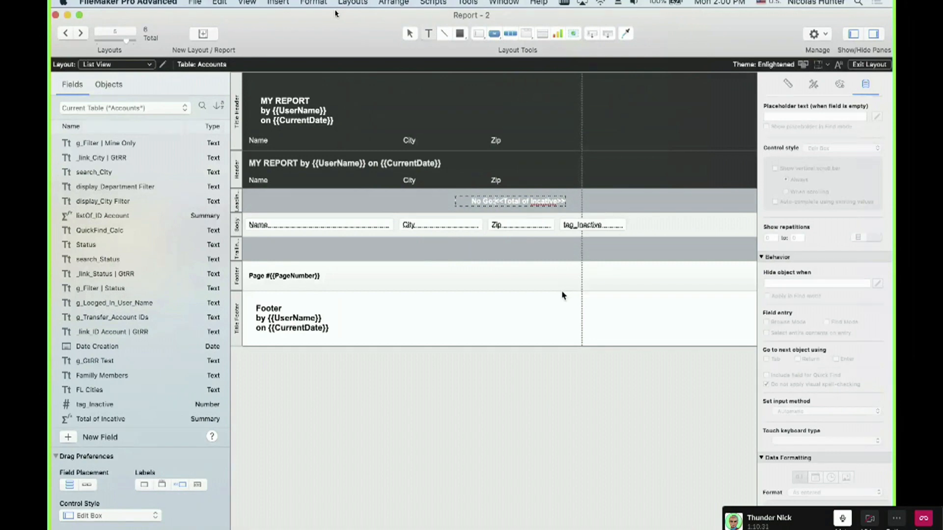
key("Escape")
left_click_drag(509, 201, 513, 201)
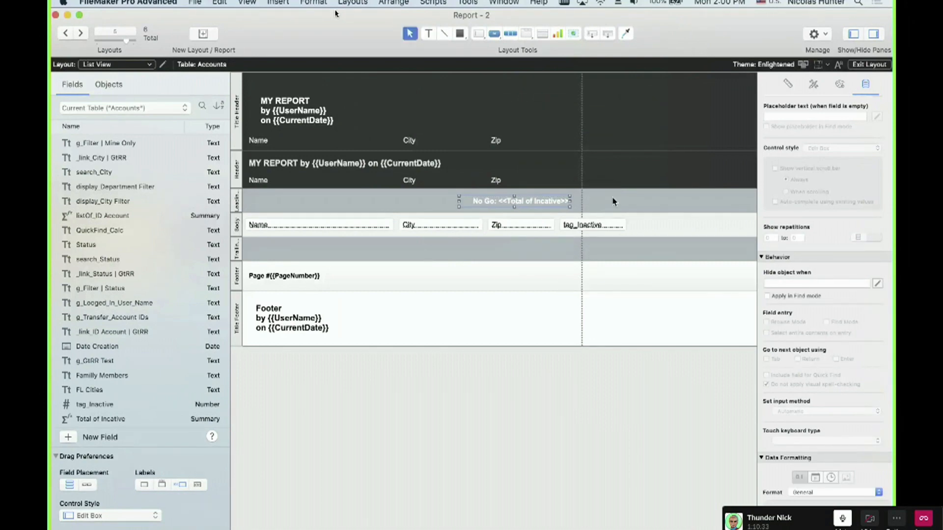
Set the No Go total text to 14 pt, then widen and shift it to fit one line ending above the tag_Inactive field's end.
left_click(839, 84)
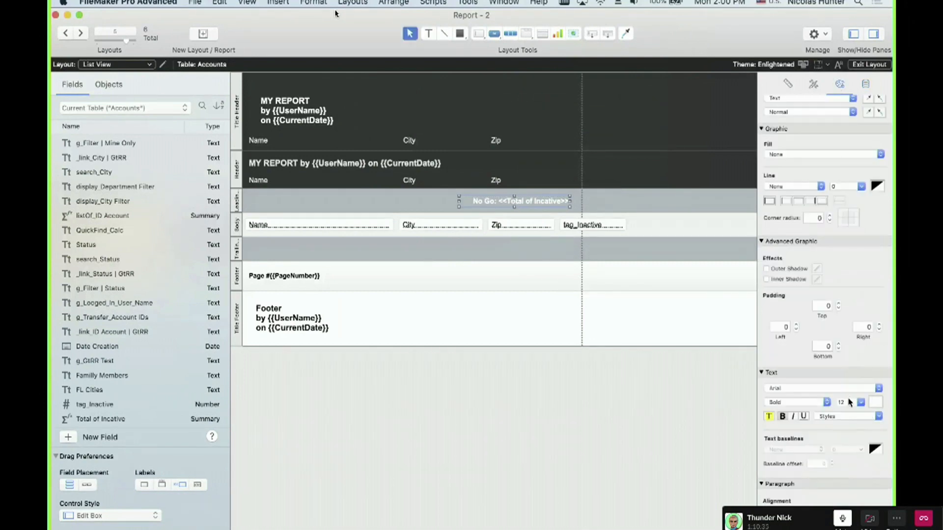
left_click(847, 402)
type("14")
key("Return")
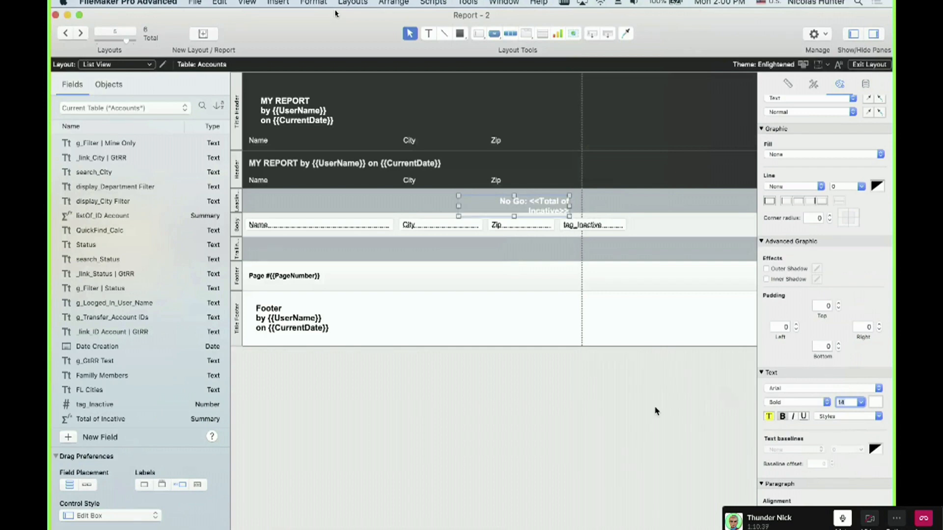
left_click_drag(457, 206, 414, 208)
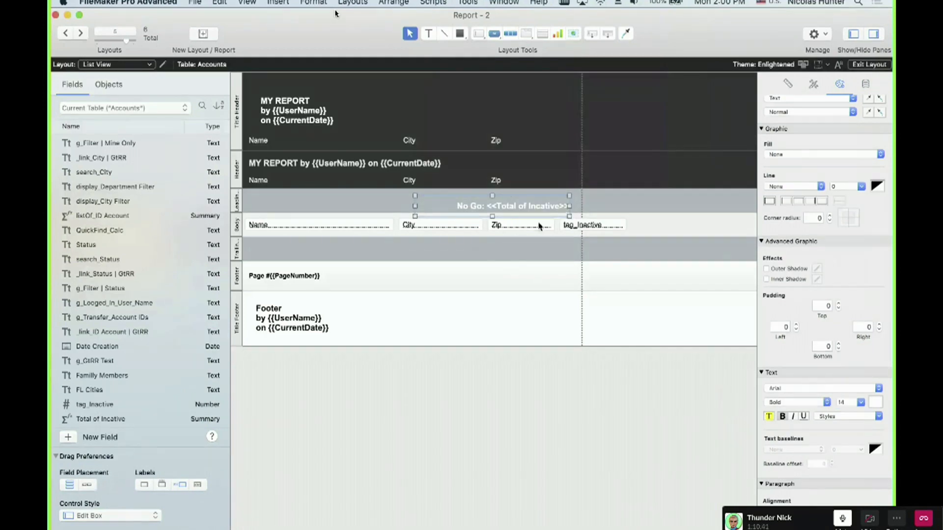
left_click_drag(541, 208, 596, 209)
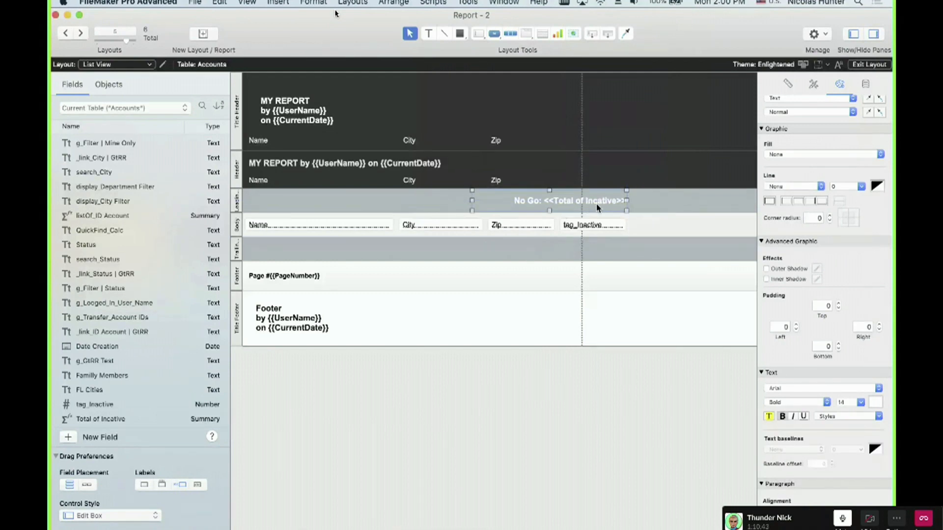
Check the No Go total in Browse mode, move its text back over the Zip column, and view the records again.
key("super+b")
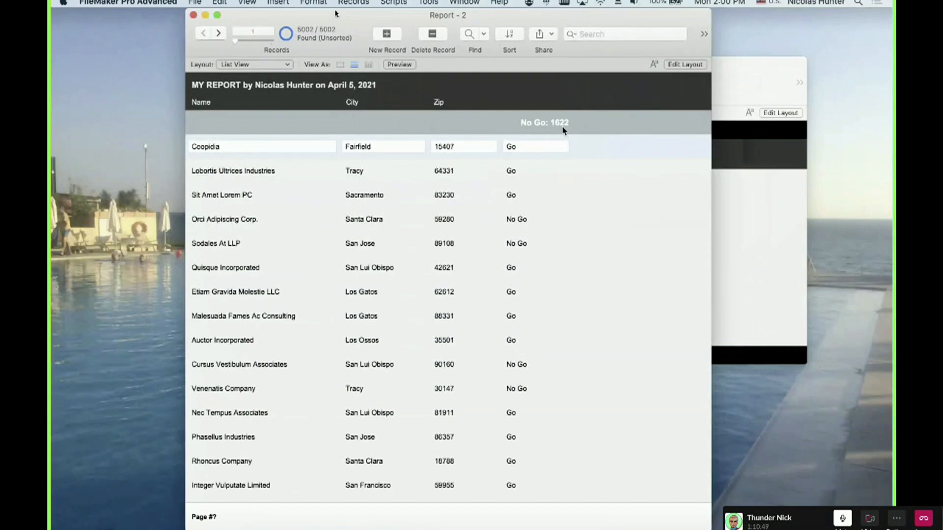
key("super+l")
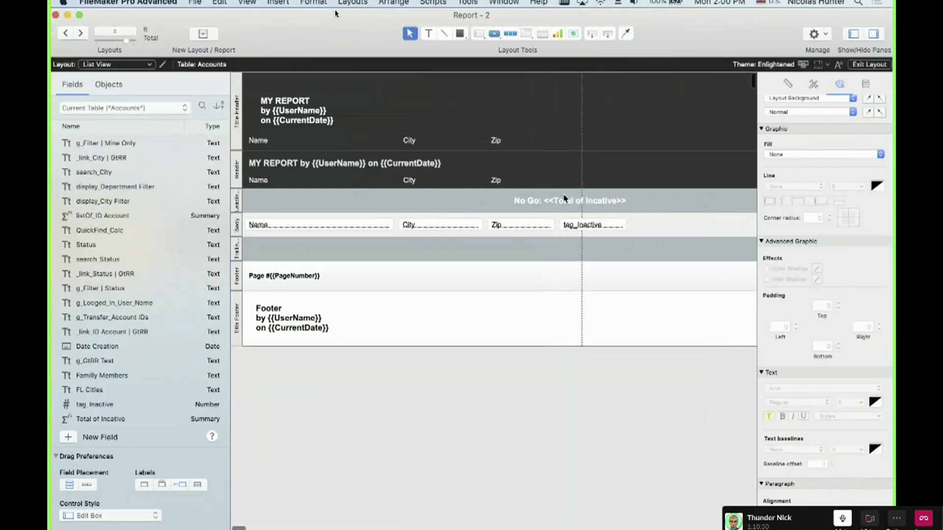
left_click_drag(565, 199, 483, 199)
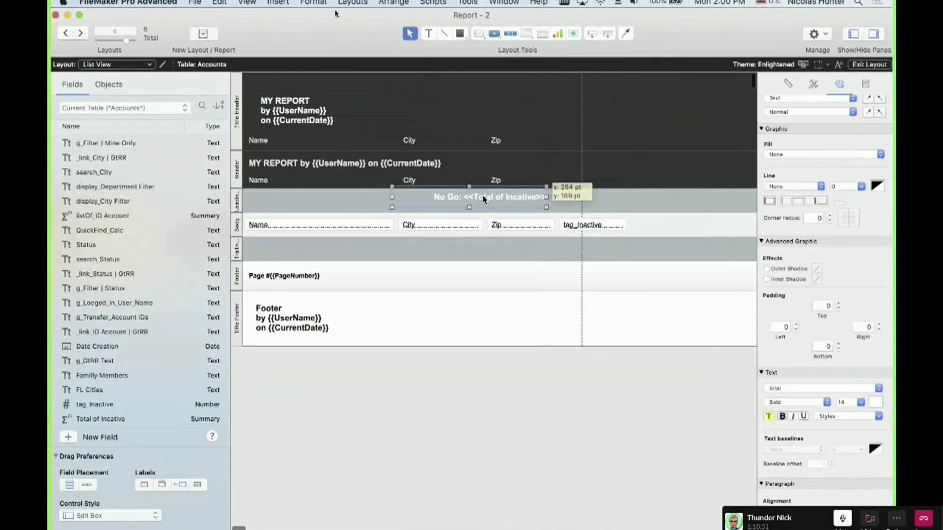
key("super+b")
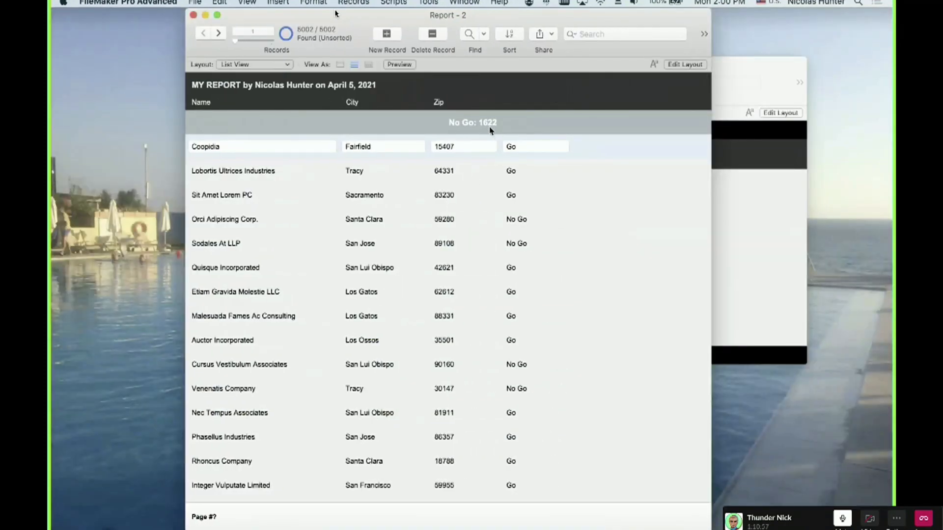
Find all records matching the City value San Jose to test the No Go total on a smaller found set.
left_click(469, 219)
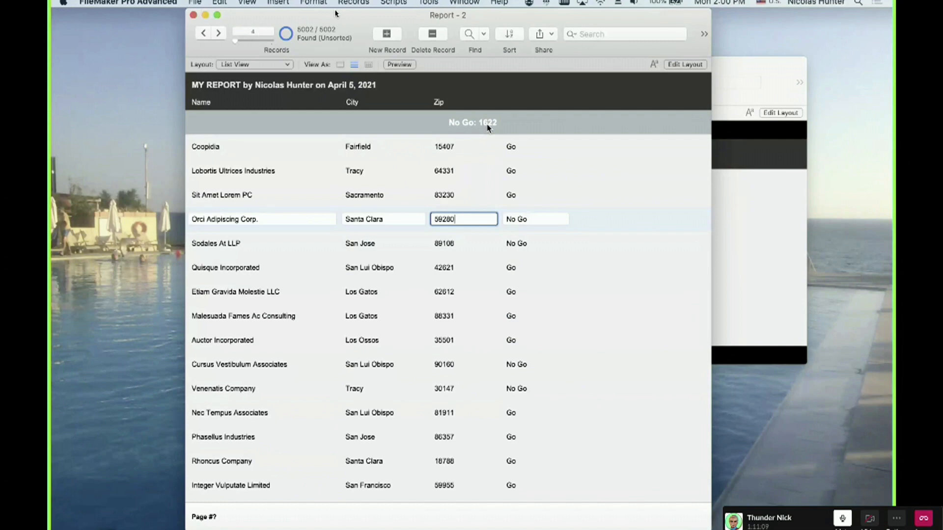
scroll(488, 129, "right", 3)
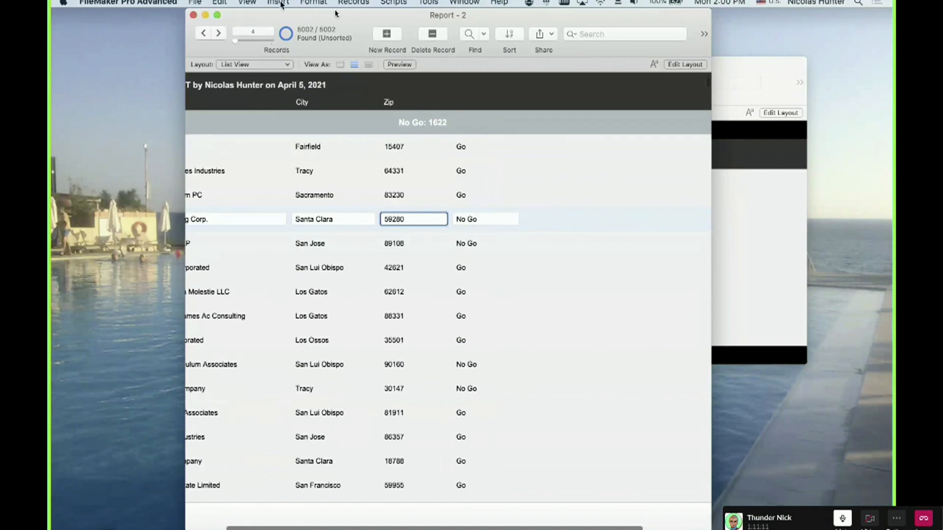
scroll(356, 148, "left", 3)
left_click(378, 254)
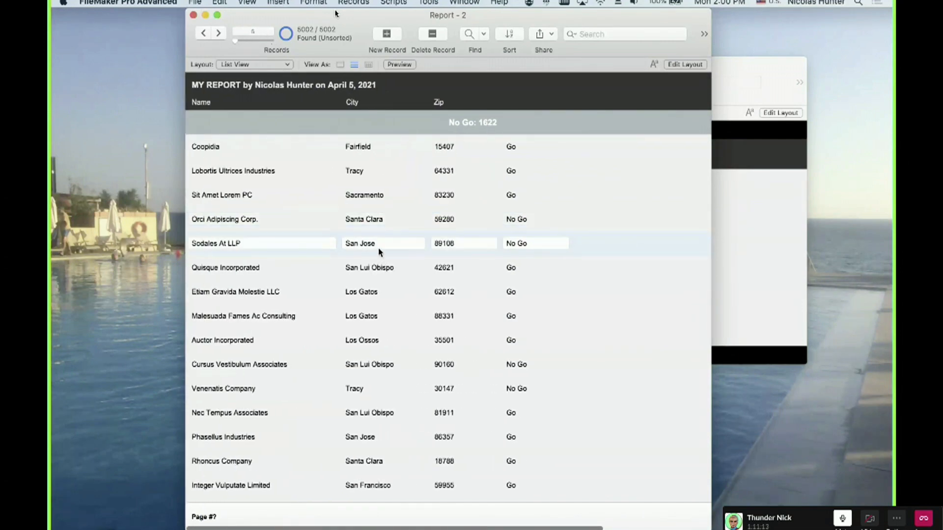
left_click(381, 249)
right_click(381, 249)
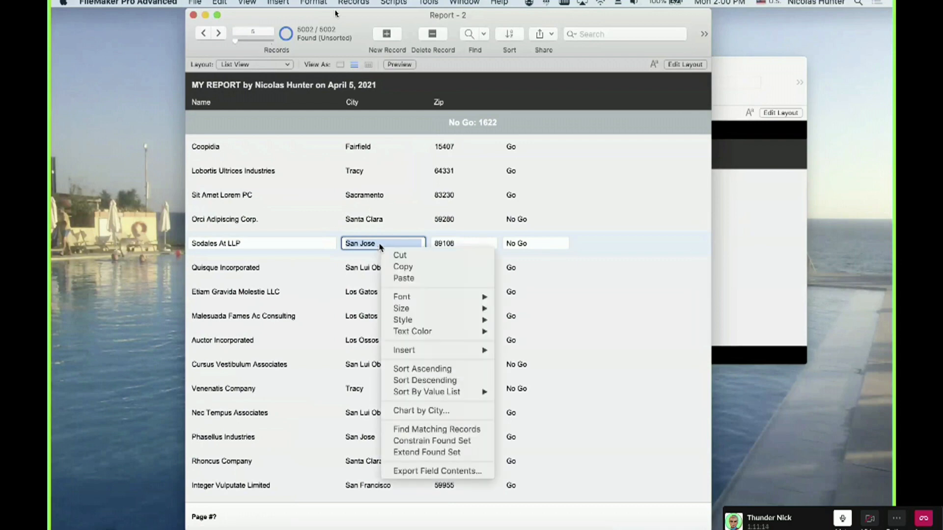
left_click(416, 430)
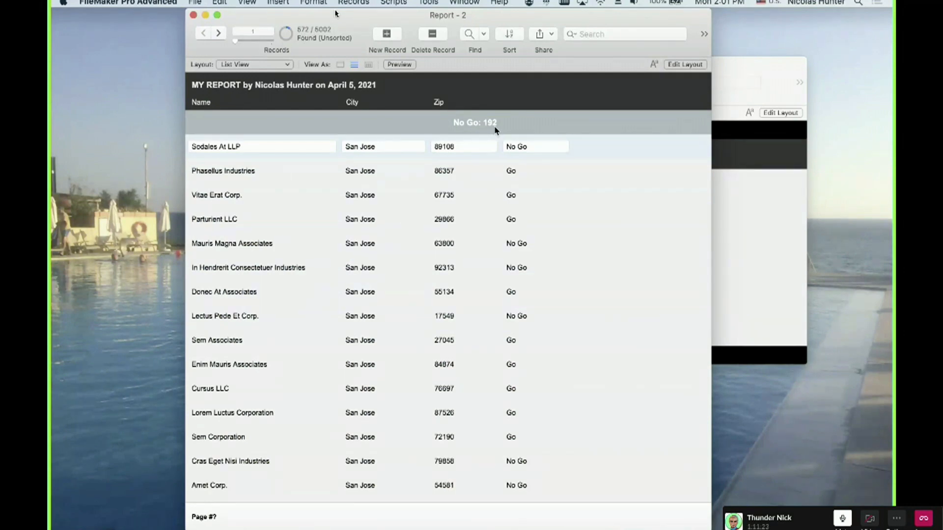
Find the records matching the Zip of Mauris Magna Associates, then swap the found set to the omitted records.
left_click(440, 244)
right_click(442, 245)
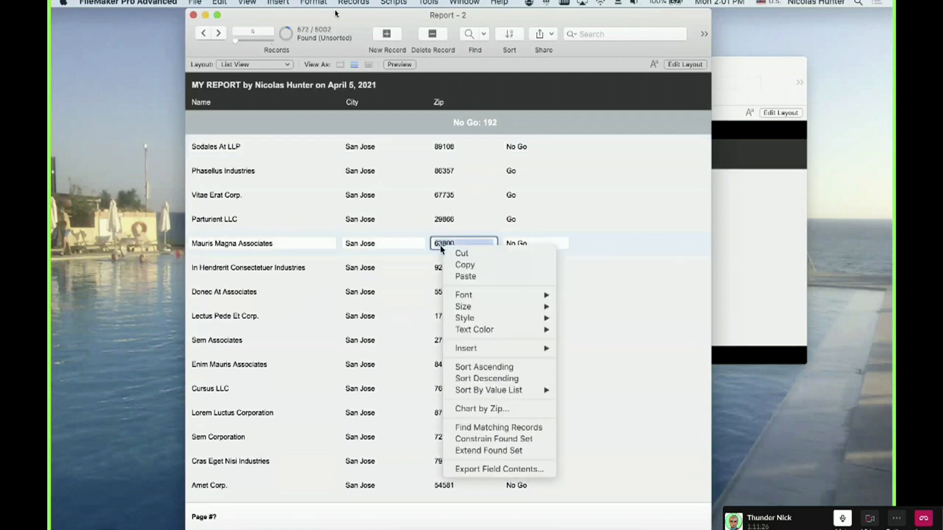
left_click(464, 427)
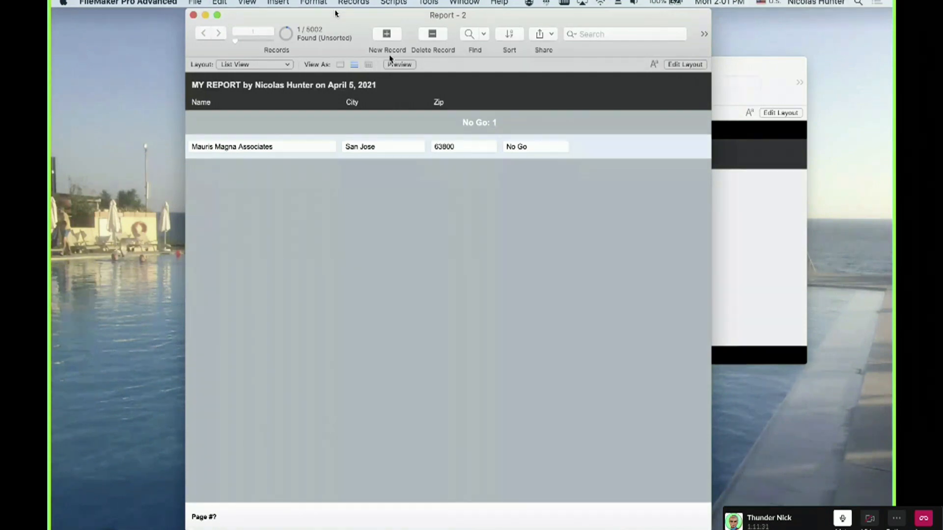
left_click(287, 35)
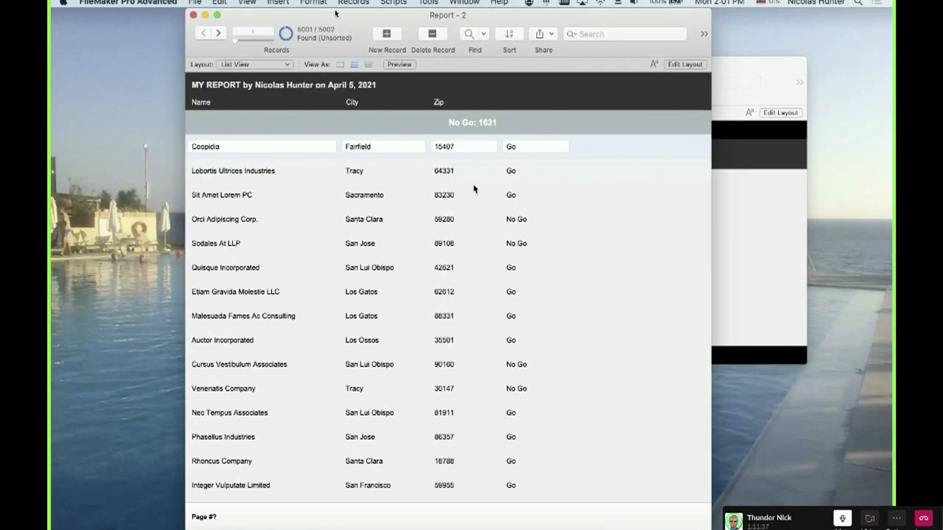
Return to Layout mode and shift the No Go total text toward the tag_Inactive column within the leading grand summary.
key("super+l")
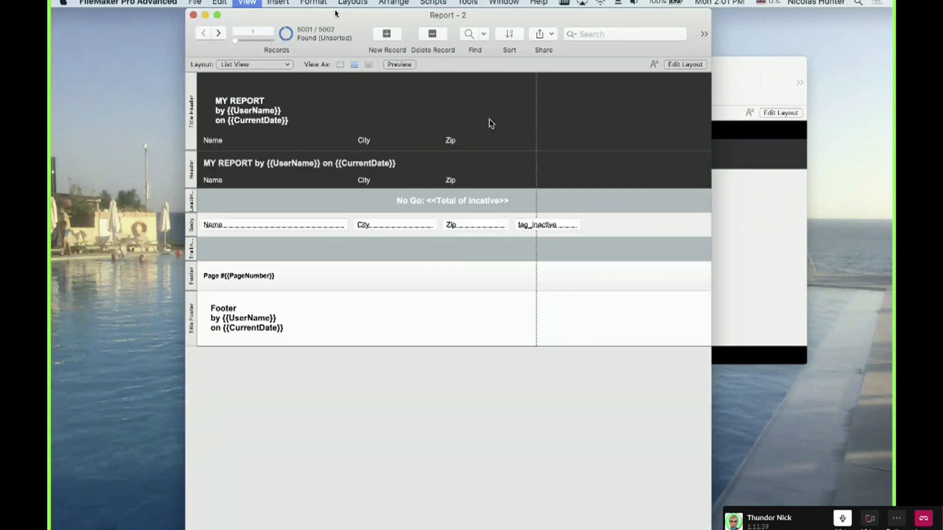
left_click(238, 208)
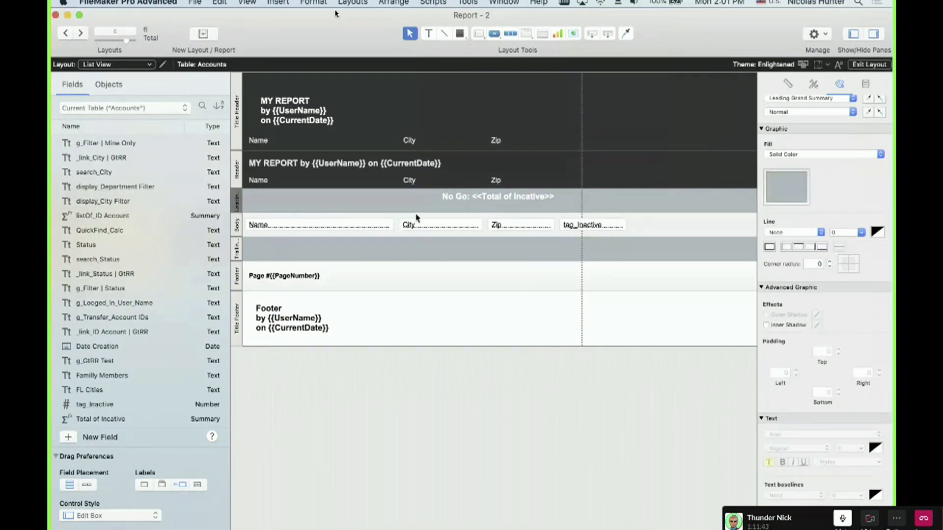
left_click(497, 199)
left_click_drag(496, 200, 532, 205)
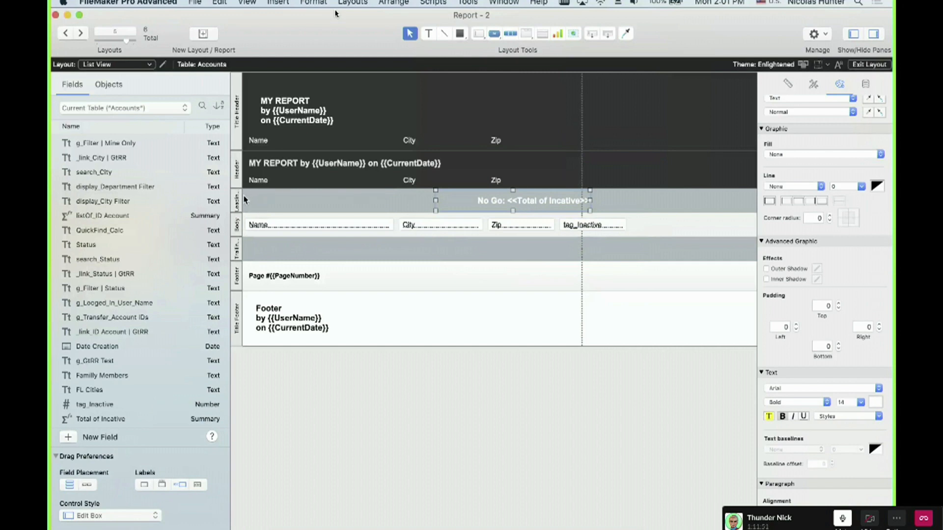
Move the No Go total text into the trailing grand summary and centre it vertically in that part.
left_click_drag(510, 197, 511, 253)
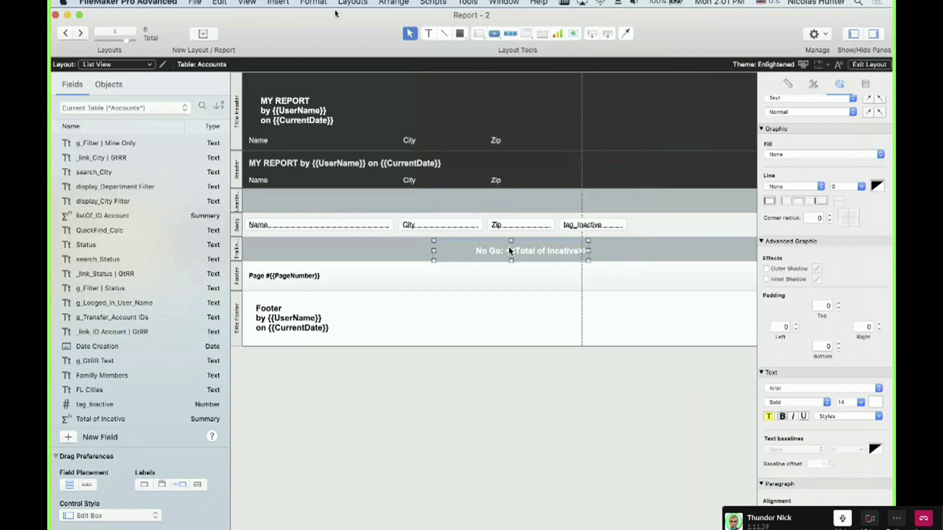
left_click_drag(510, 251, 510, 249)
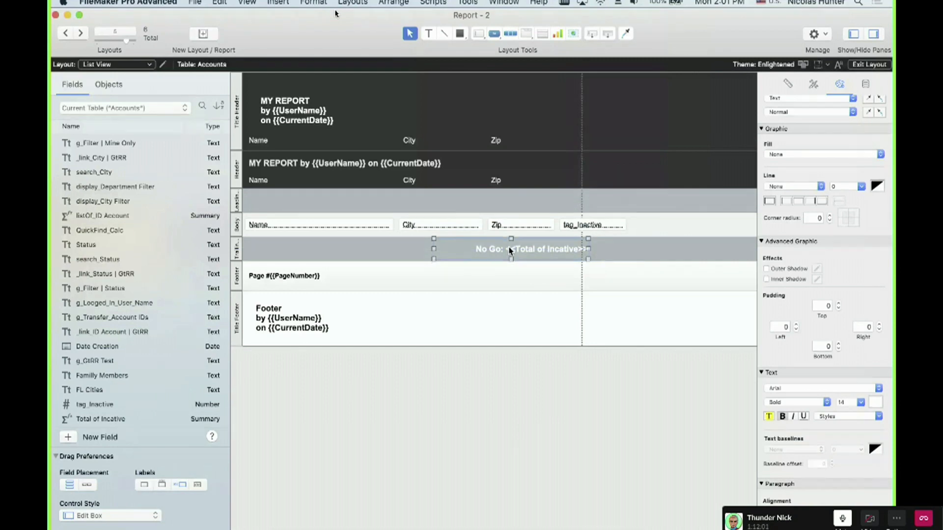
mouse_move(509, 250)
left_mouse_down()
mouse_move(511, 201)
mouse_move(512, 252)
left_mouse_up()
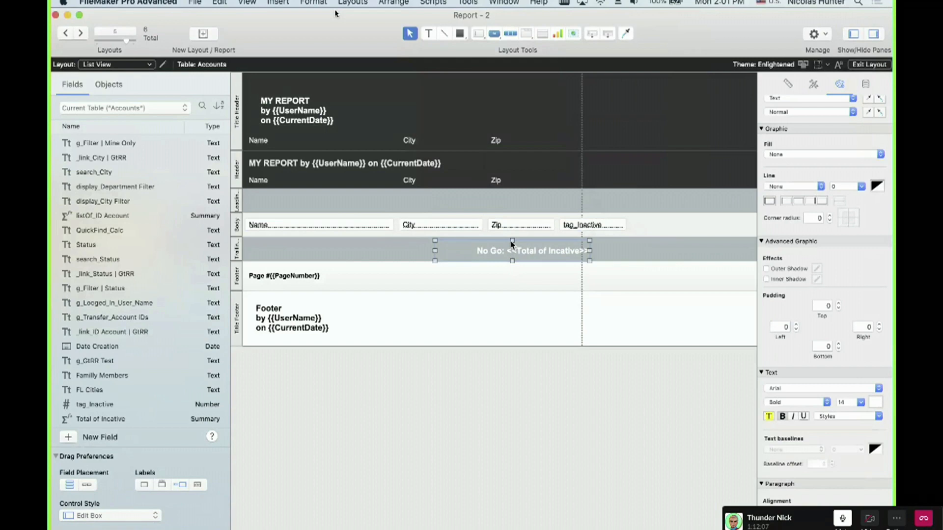
left_click_drag(512, 245, 511, 243)
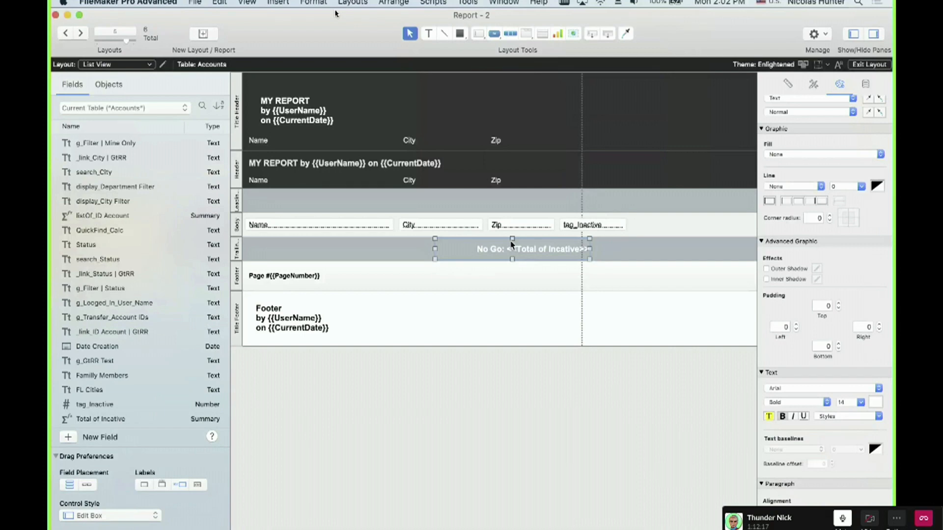
Move the No Go total text into the upper area of the title header and show the report in Preview mode.
left_click_drag(511, 244, 526, 95)
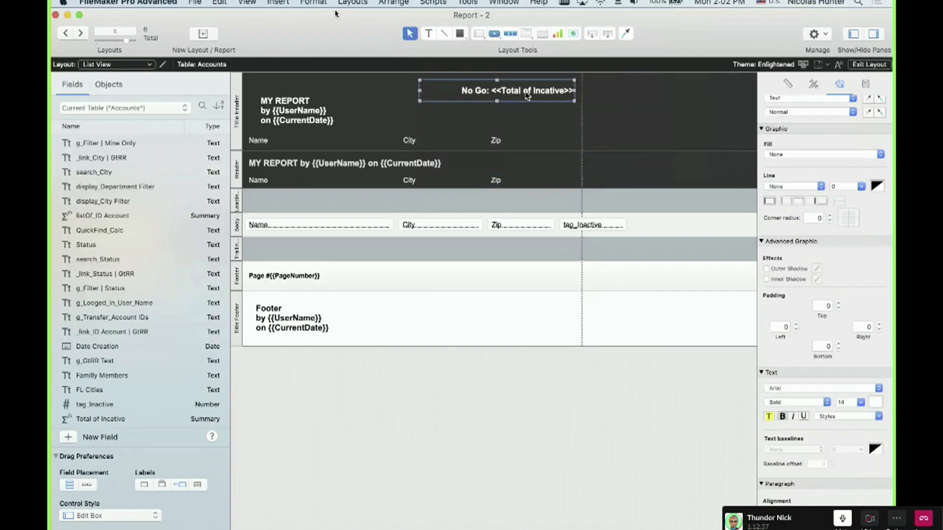
key("super+u")
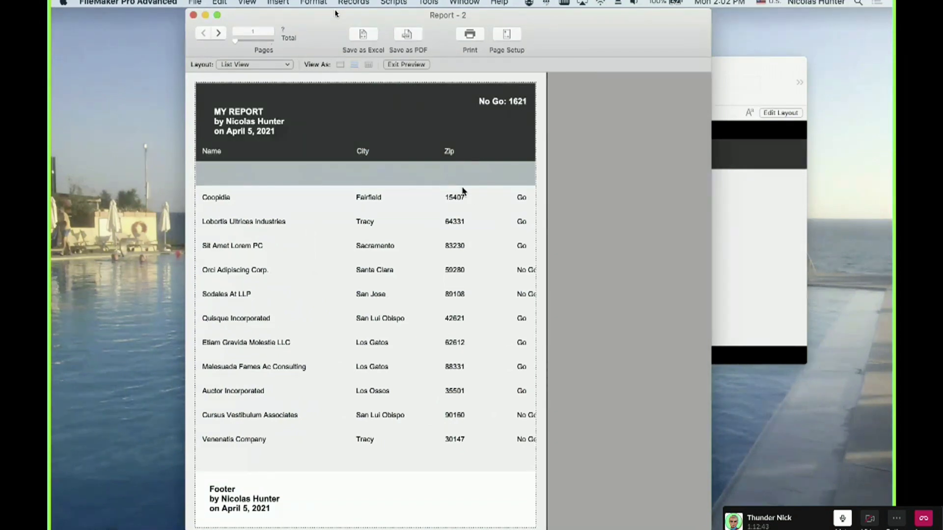
Return to Layout mode and move the No Go total text into the leading grand summary, ending above the Zip field's right edge.
key("super+l")
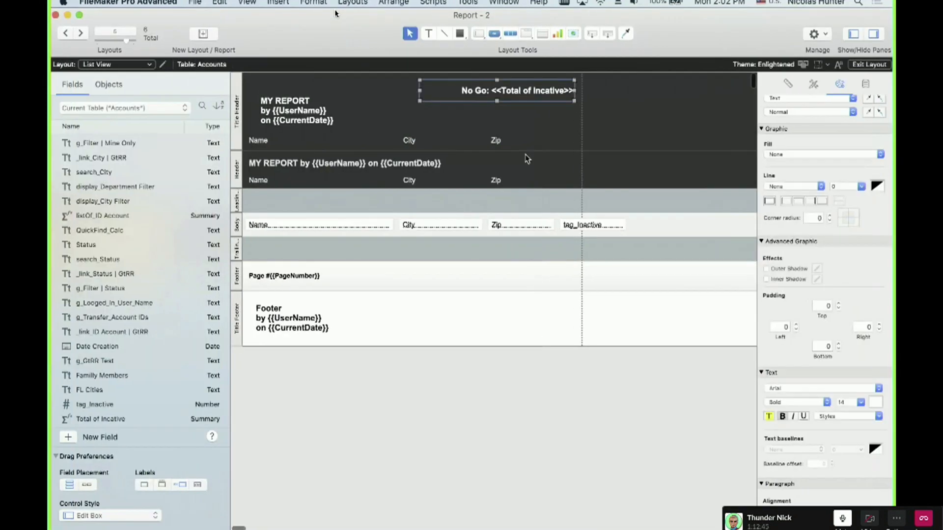
left_click_drag(540, 92, 568, 201)
left_click(787, 83)
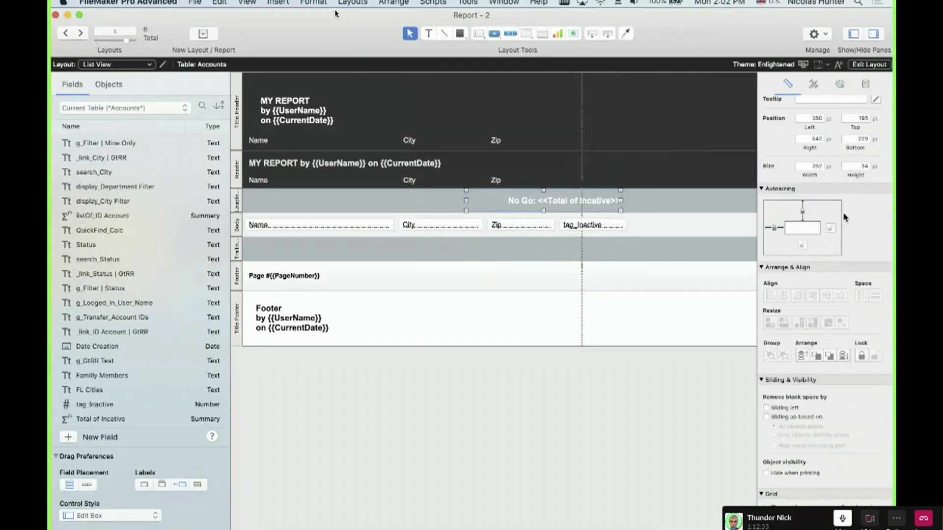
left_click_drag(537, 201, 469, 198)
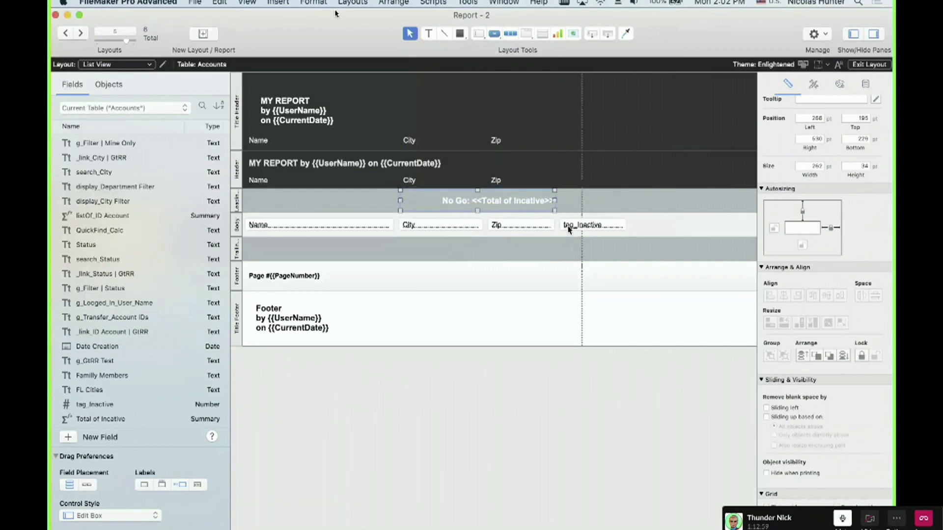
Move the Zip field beyond the page margin, put tag_Inactive in its place under the No Go total, and preview the report.
left_click(525, 227)
left_click_drag(525, 228, 691, 221)
left_click_drag(602, 228, 531, 225)
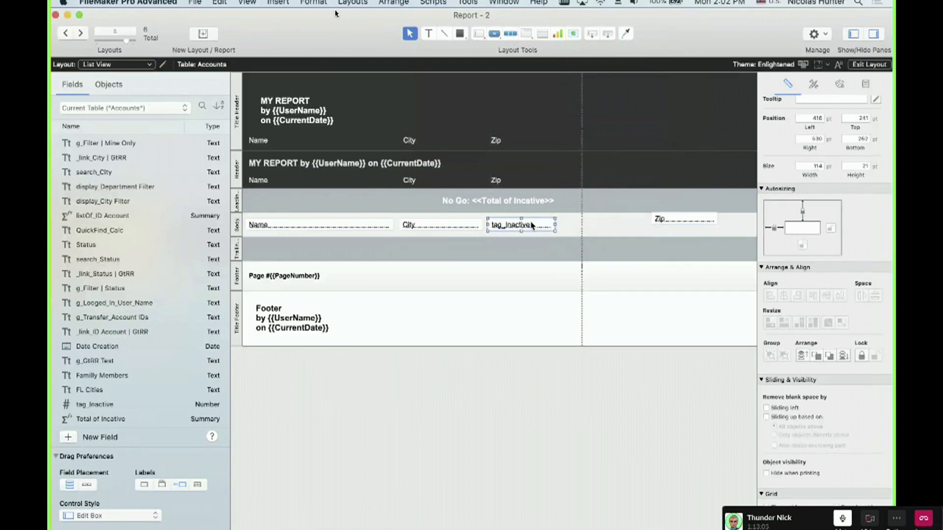
key("super+u")
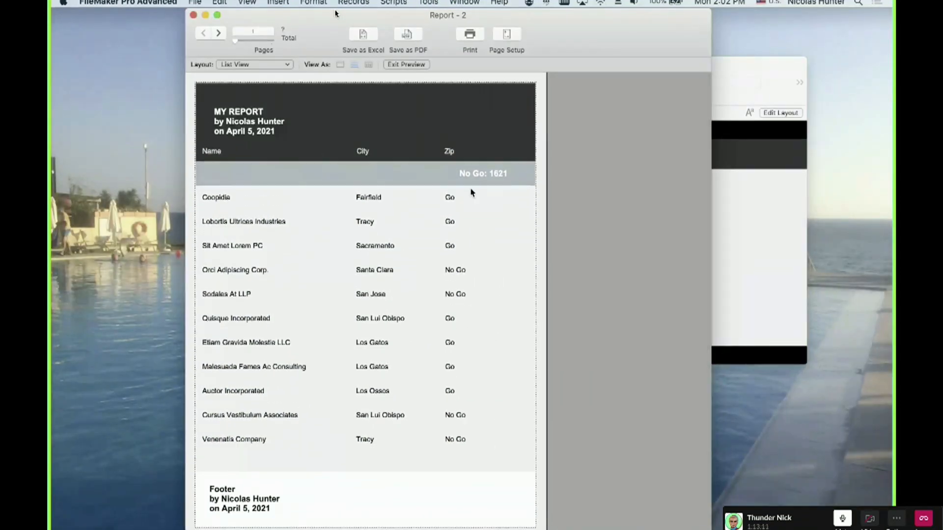
Right-align the tag_Inactive field's text in the body, check the report in Preview mode, and return to Layout mode.
key("super+l")
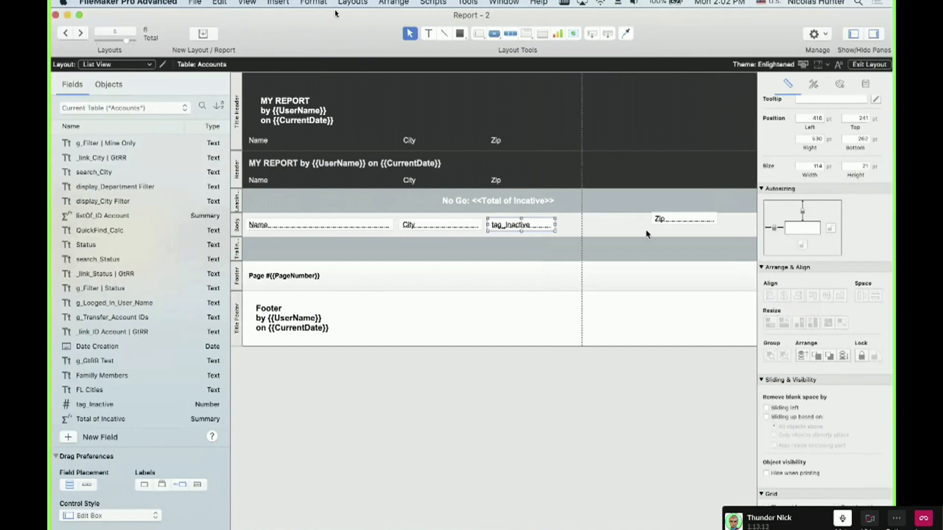
left_click(840, 84)
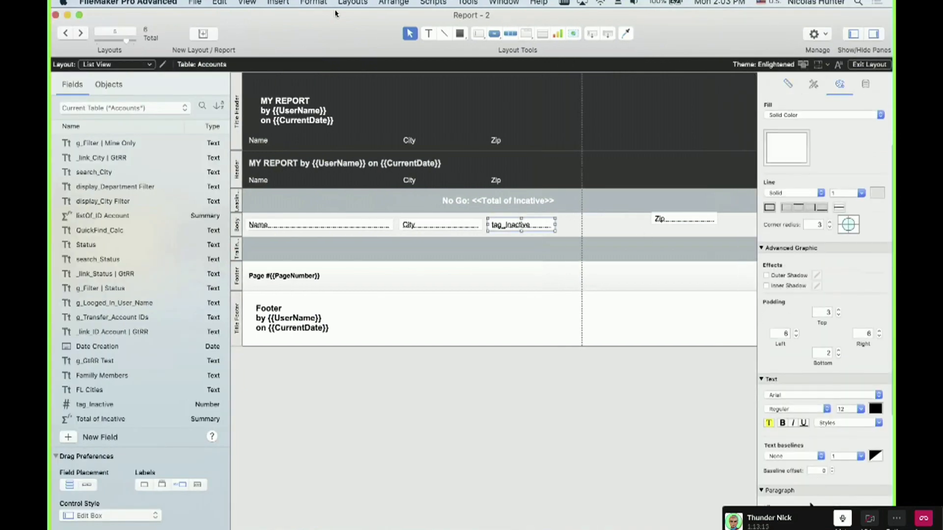
left_click_drag(536, 208, 531, 209)
left_click(544, 227)
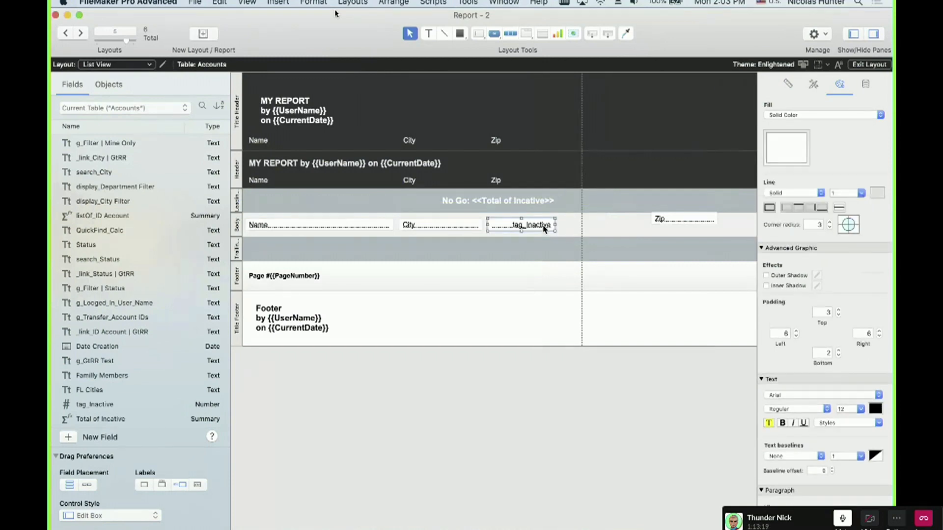
key("super+u")
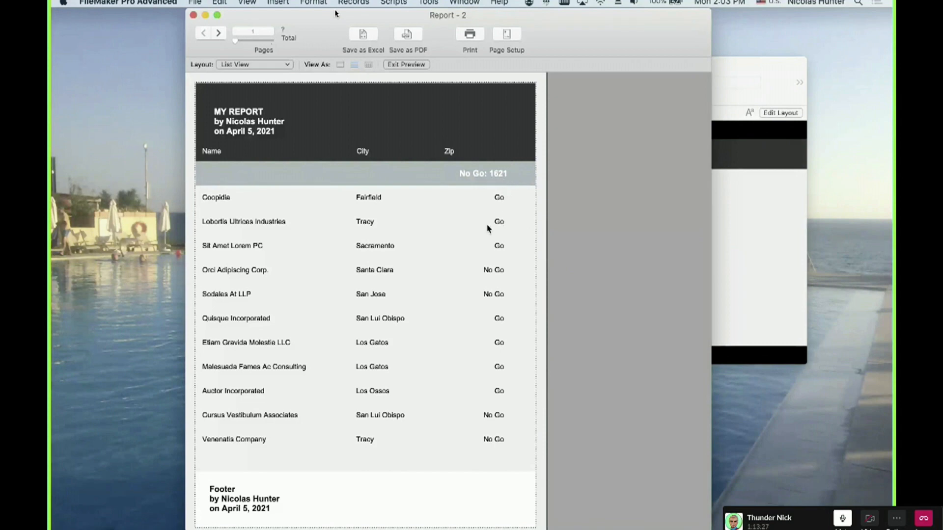
key("super+l")
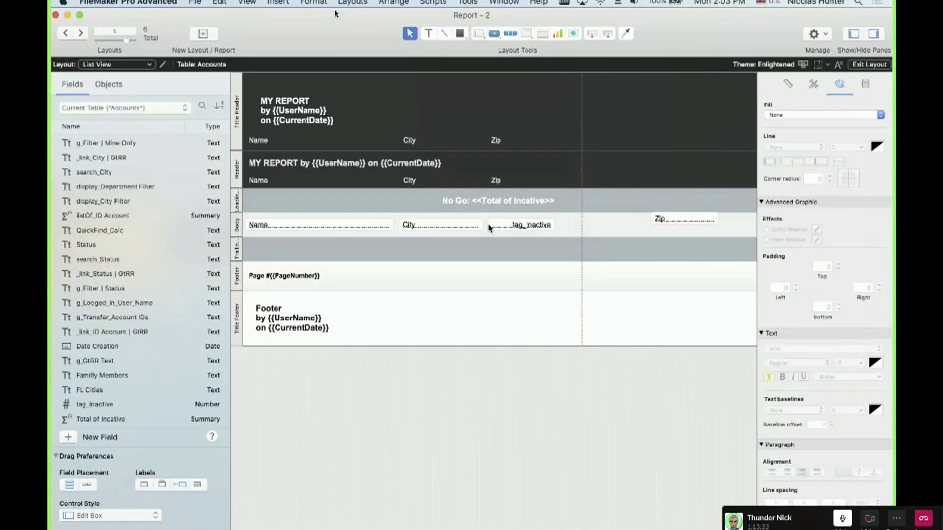
left_click(728, 2)
left_click(728, 2)
left_click(727, 2)
left_click(728, 2)
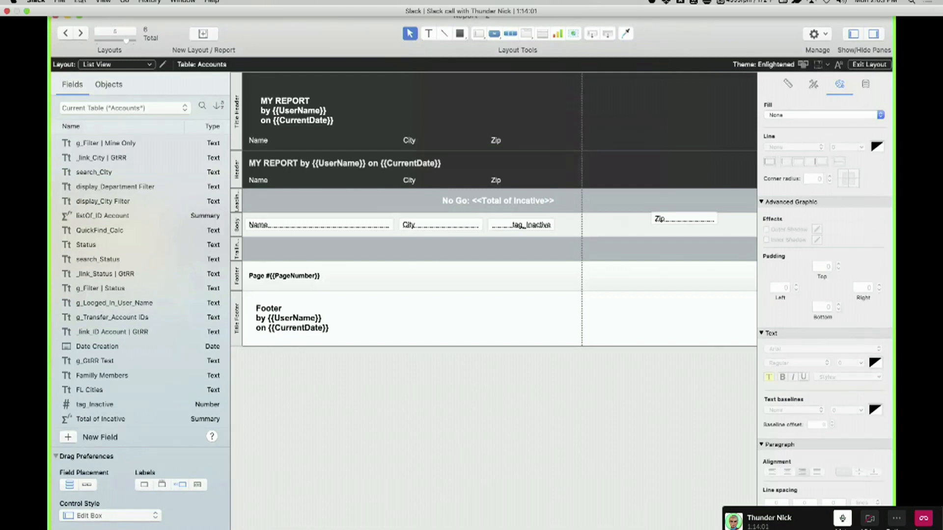
Switch from the shared report screen to MirrorPro.
mouse_move(2, 240)
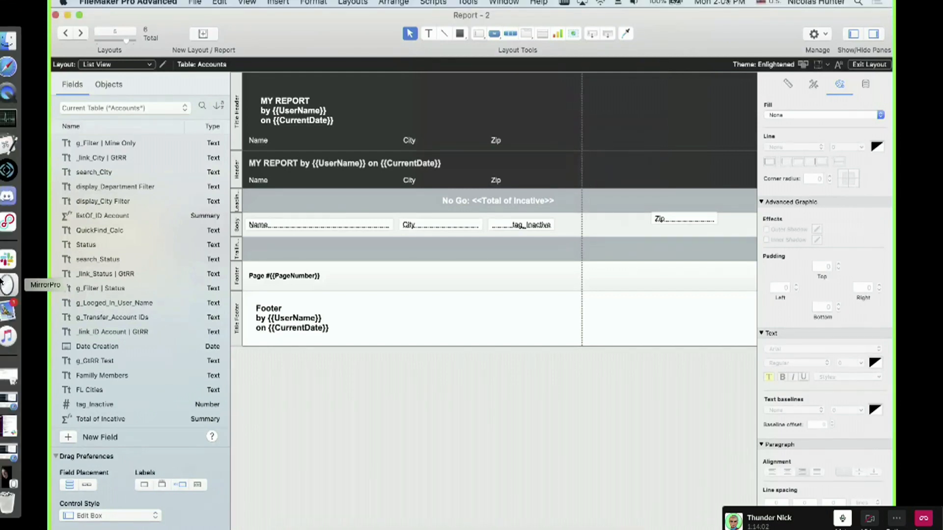
left_click(15, 474)
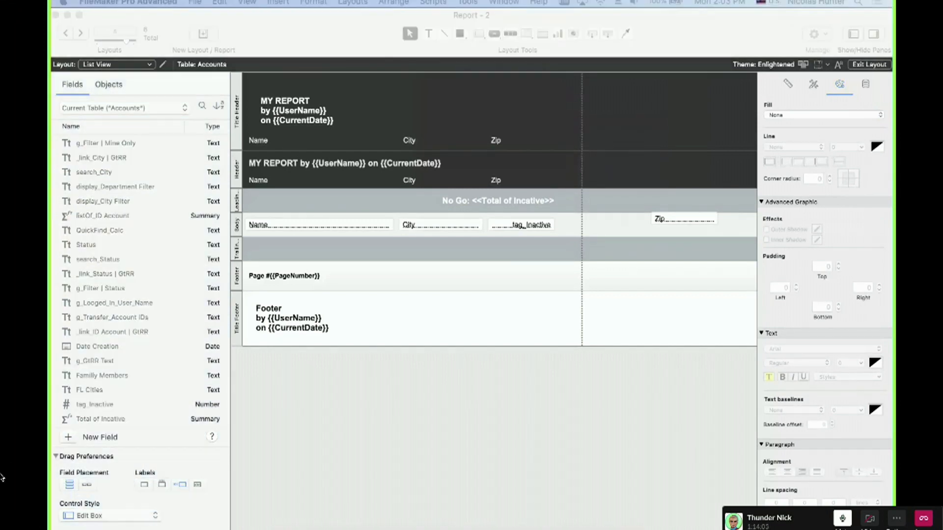
mouse_move(2, 478)
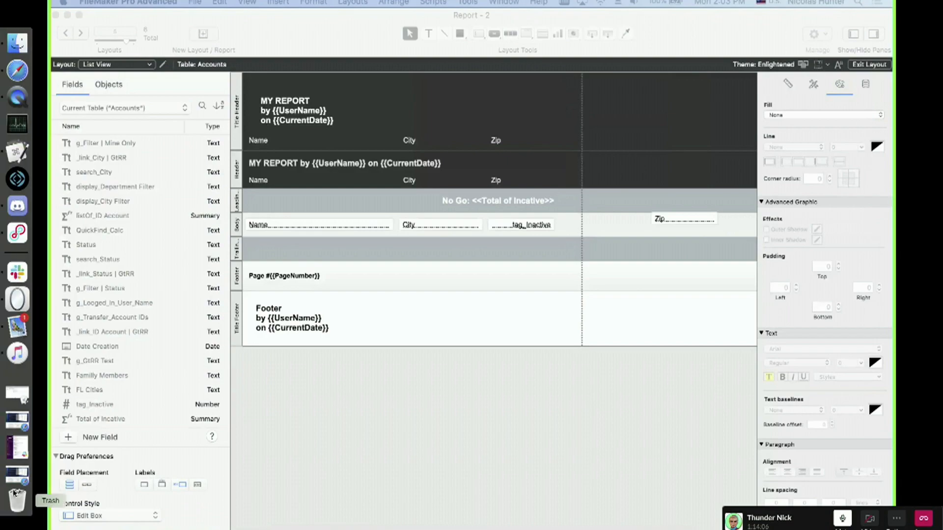
left_click(17, 301)
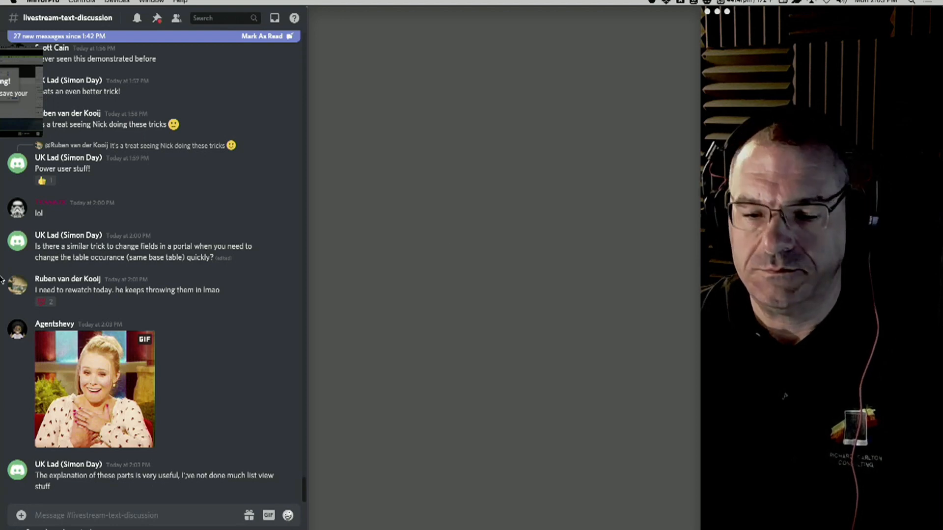
Switch to Slack and bring its ongoing call window to the front.
mouse_move(1, 295)
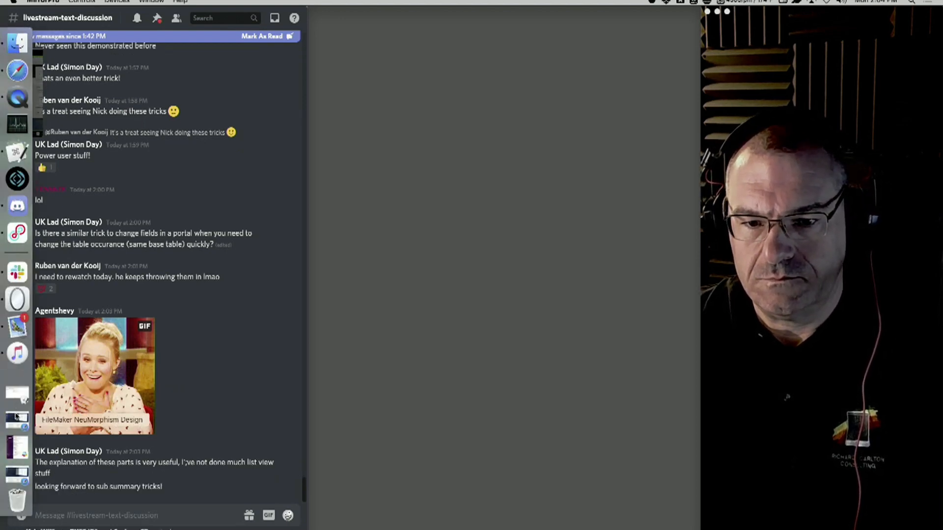
left_click(20, 273)
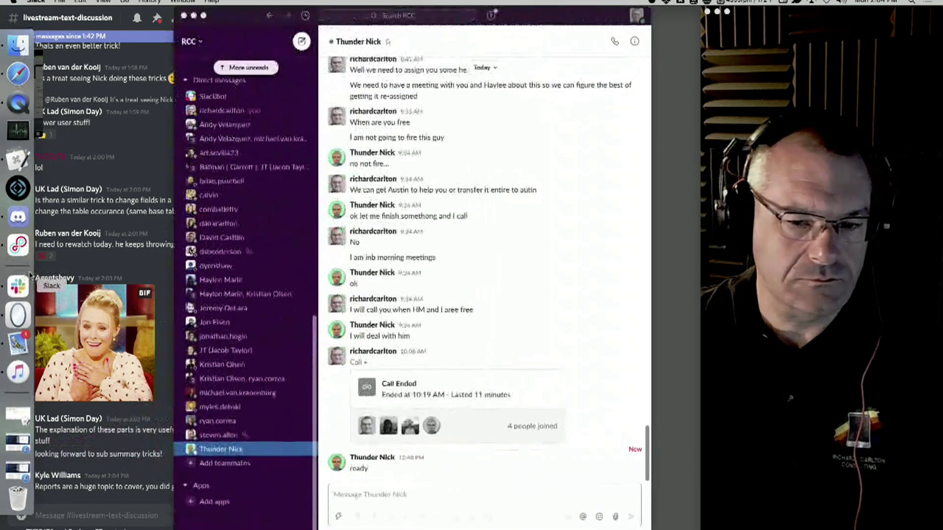
left_click(182, 1)
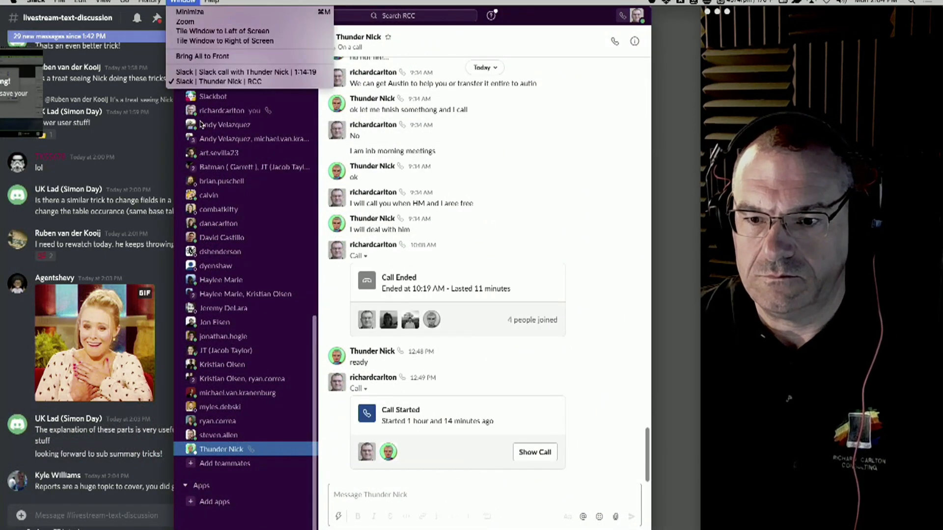
left_click(216, 72)
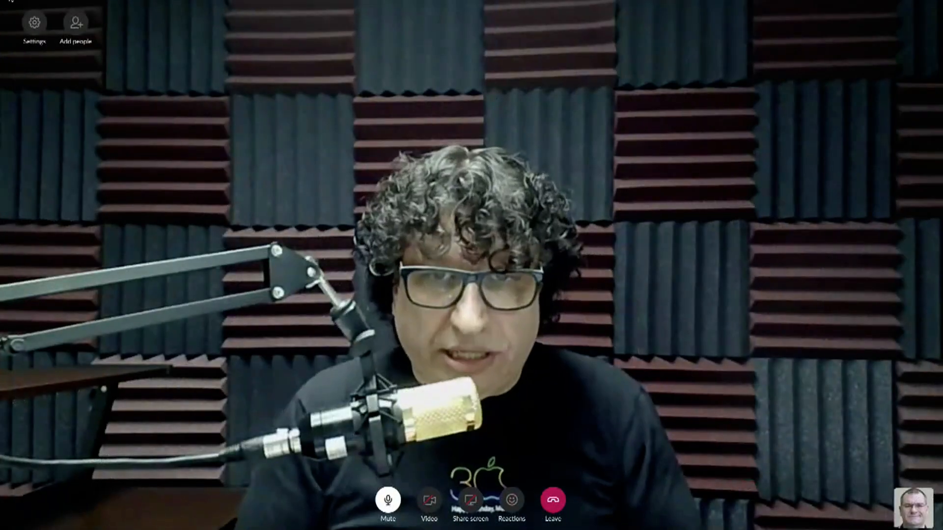